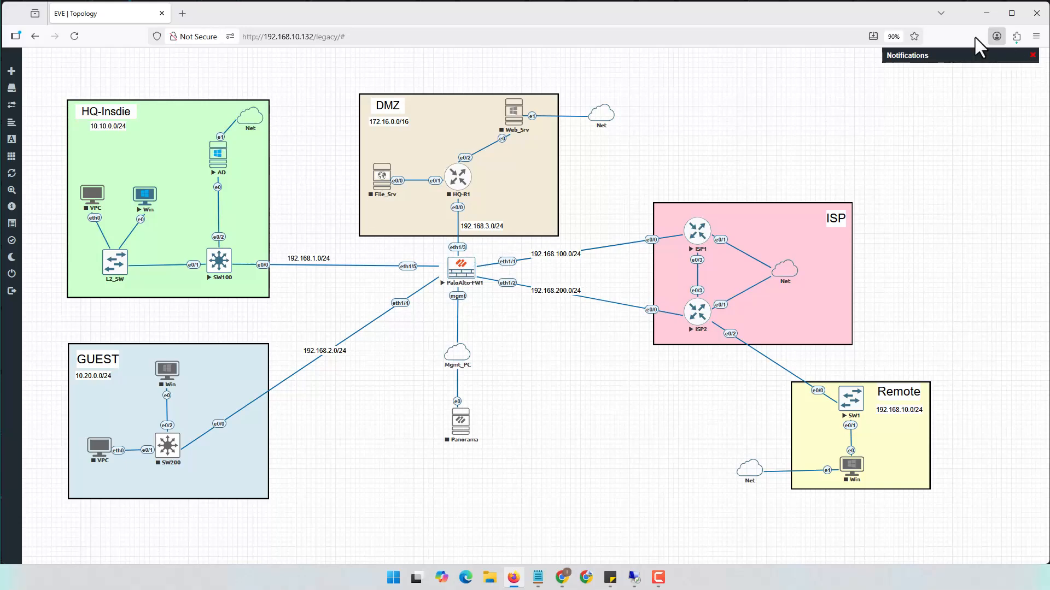
# Minimize the EVE-NG topology and restore the Remote Desktop session to 192.168.10.21
pyautogui.click(986, 13)
pyautogui.click(634, 576)
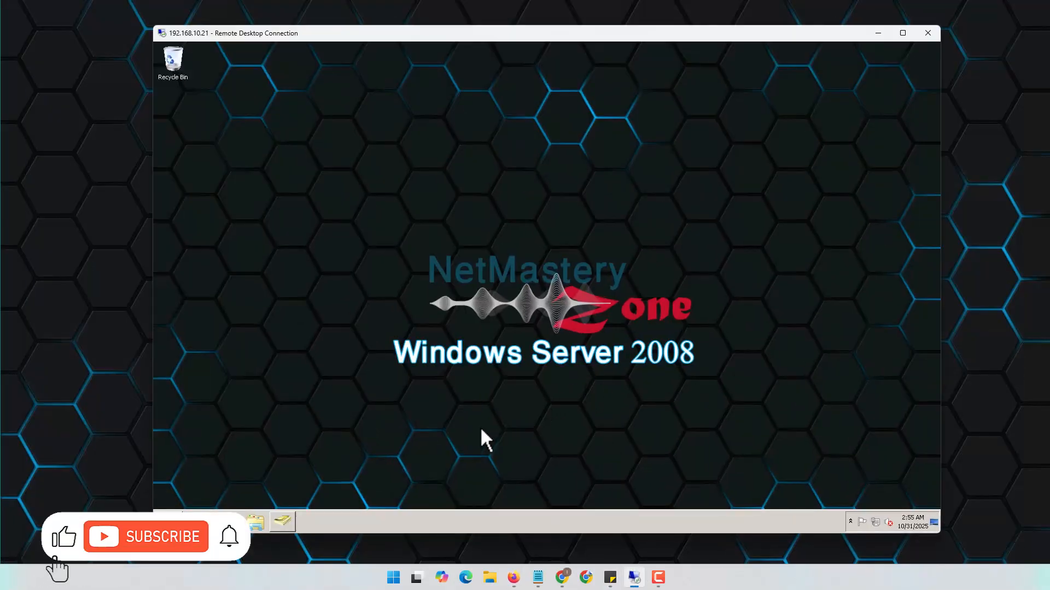
# Open Active Directory Users and Computers, browse to nmz.local > LAB > Users and choose New > User
pyautogui.click(283, 521)
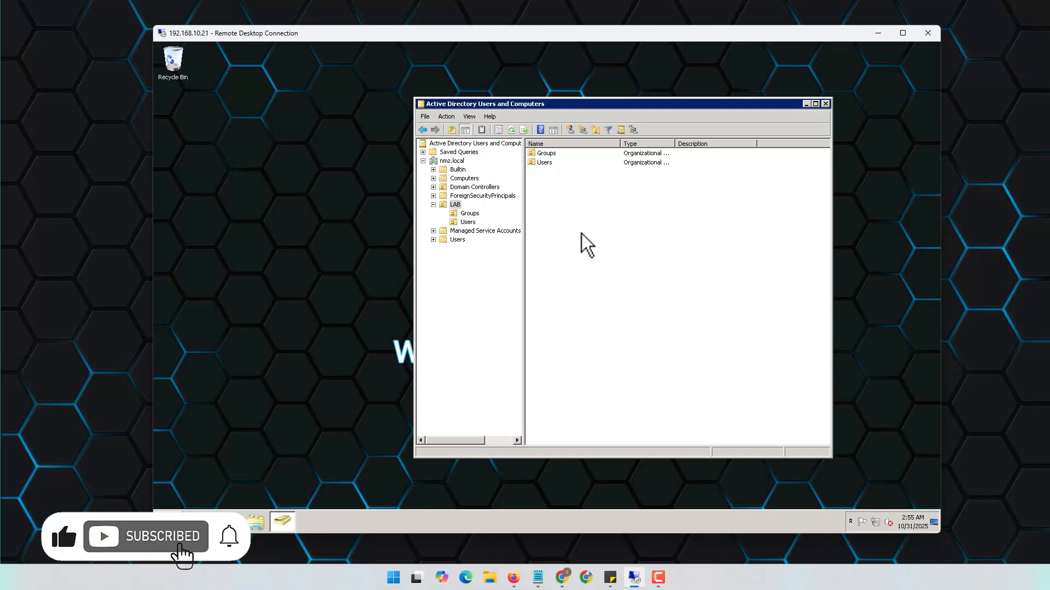
pyautogui.click(451, 161)
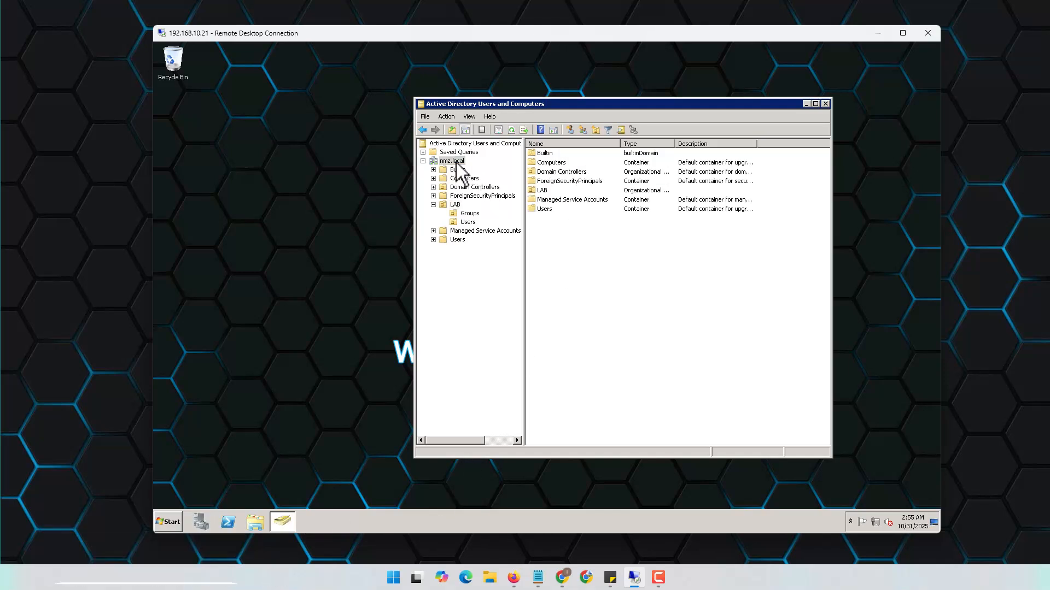
pyautogui.click(457, 205)
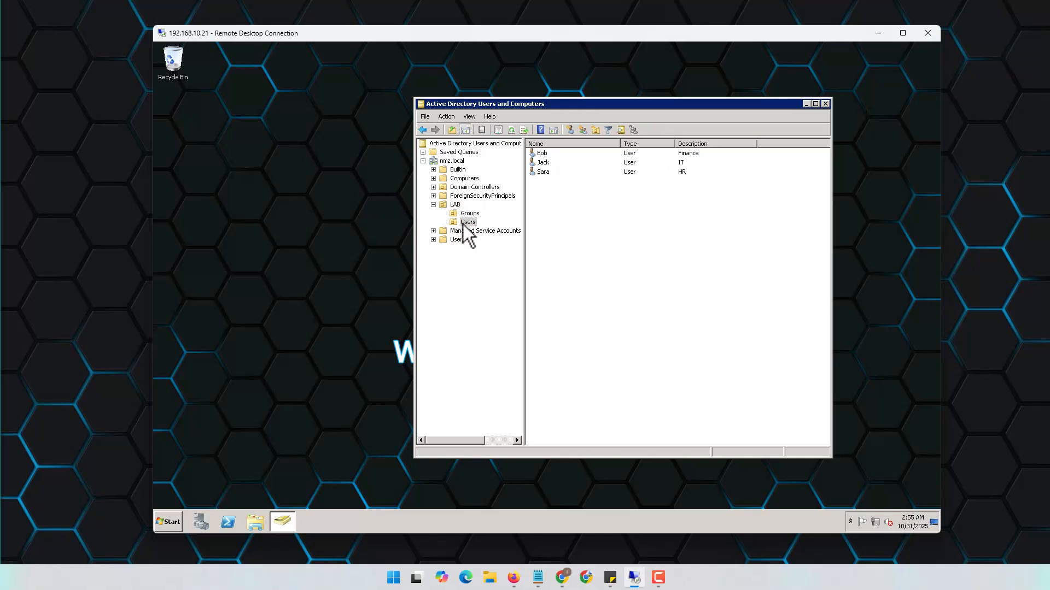
pyautogui.rightClick(599, 223)
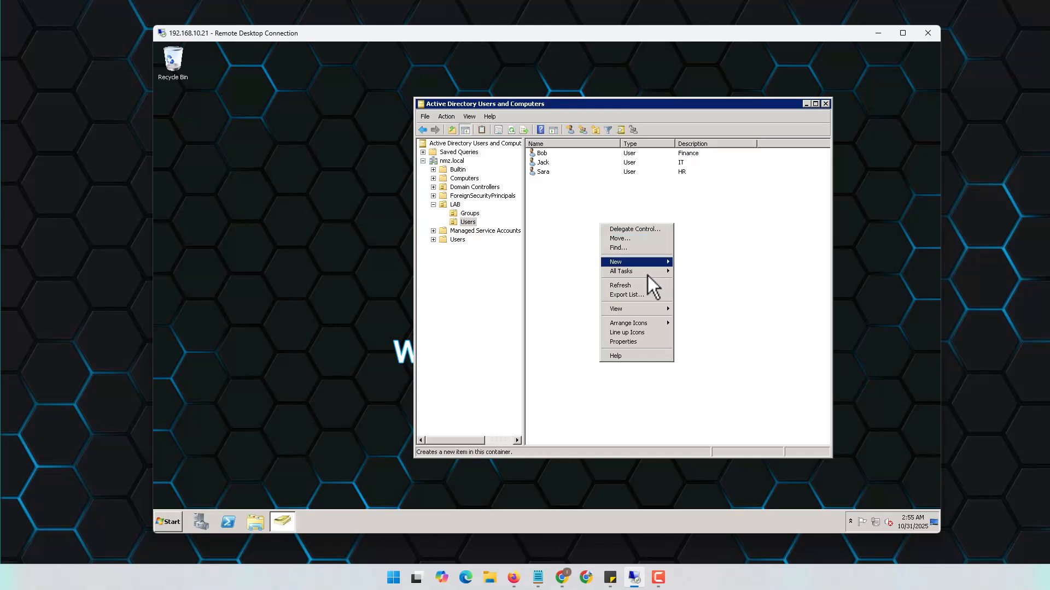
pyautogui.moveTo(632, 313)
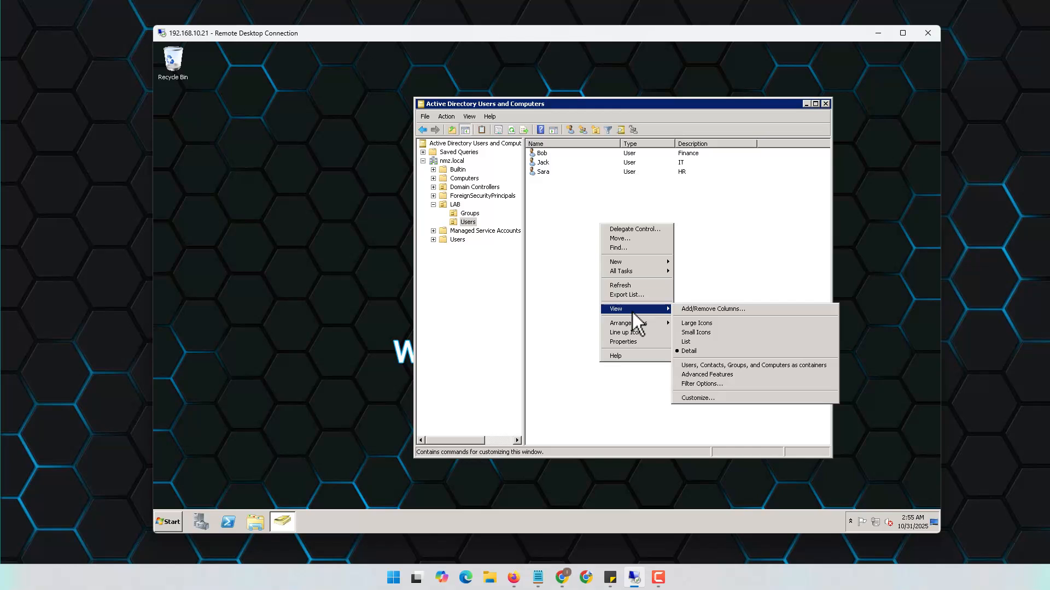
pyautogui.moveTo(632, 258)
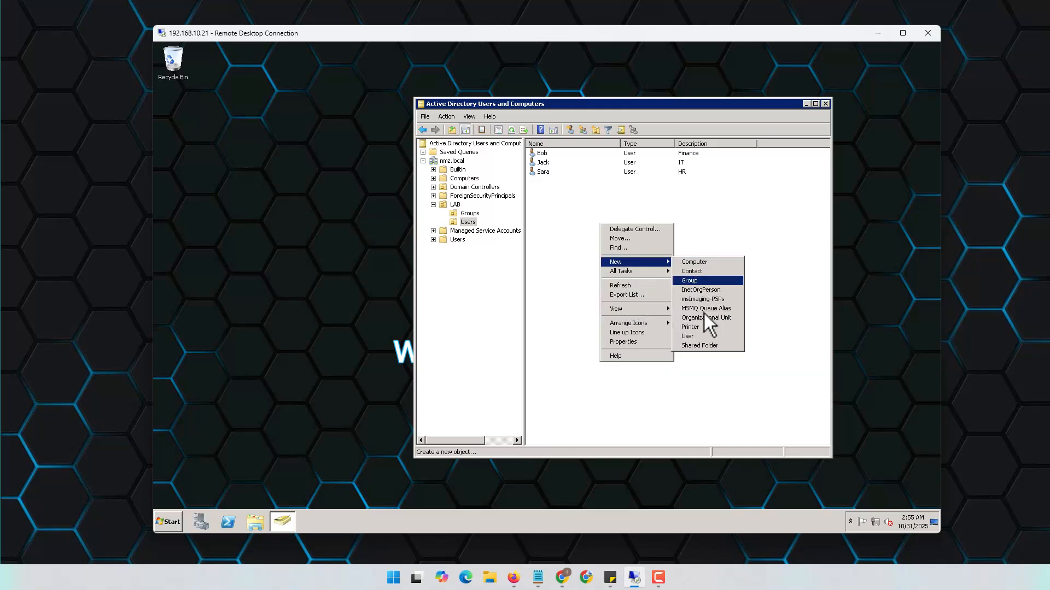
pyautogui.click(690, 338)
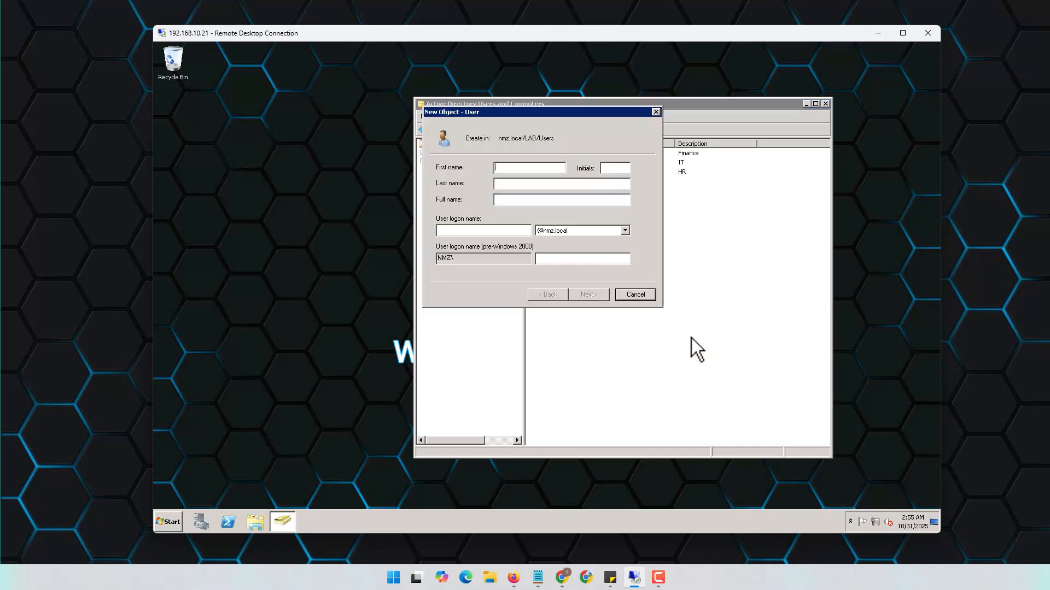
# Enter PA_USER_ID as both the first name and the user logon name
pyautogui.write('PA_USER_ID')
pyautogui.hotkey('ctrl', 'a')
pyautogui.hotkey('ctrl', 'c')
pyautogui.click(491, 228)
pyautogui.hotkey('ctrl', 'v')
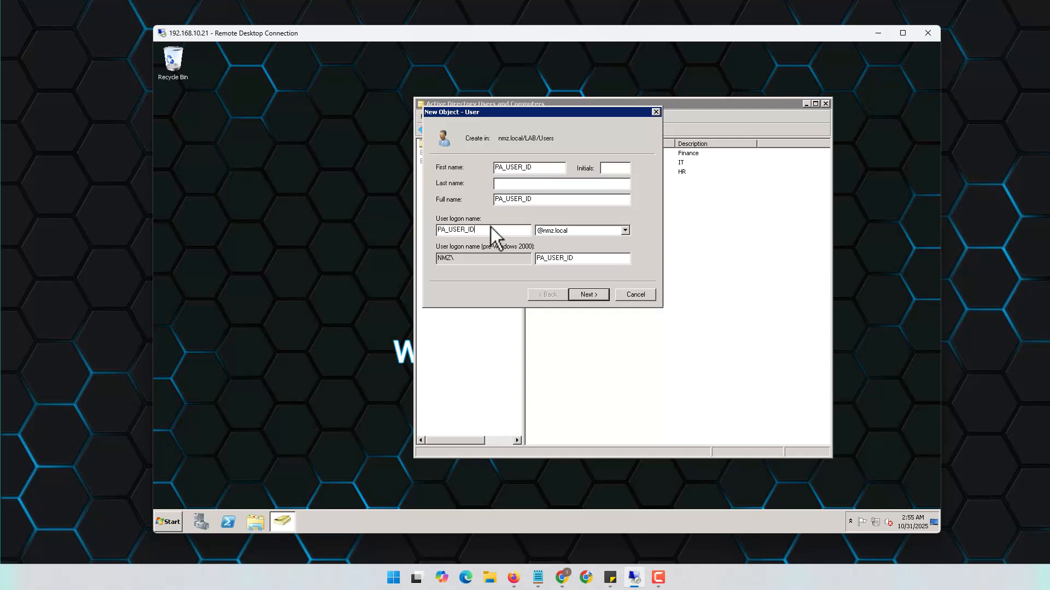
pyautogui.click(588, 294)
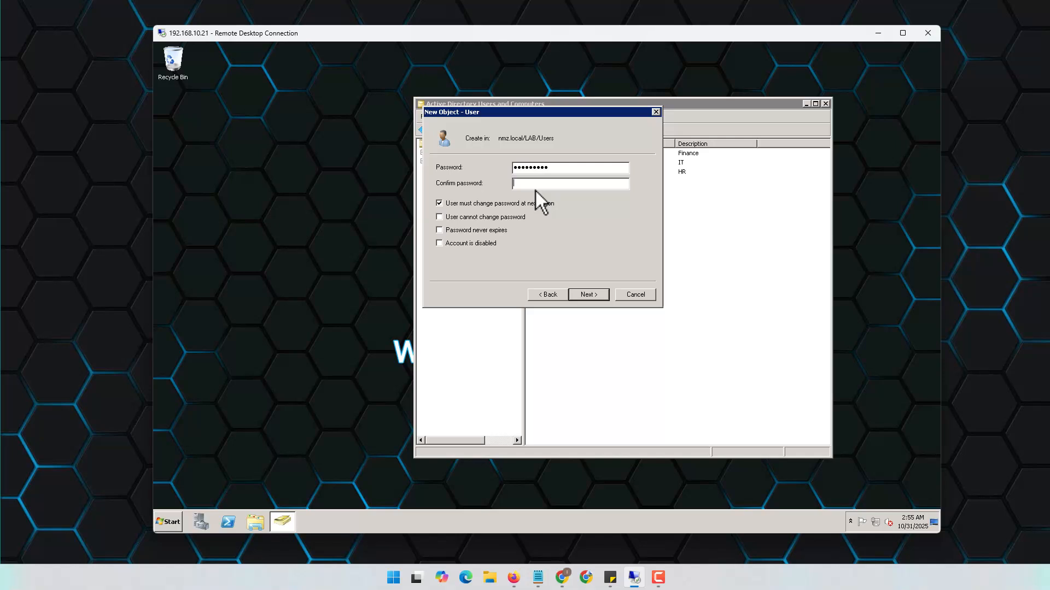
# Set a password that cannot be changed and never expires, then finish creating the account
pyautogui.write('d1')
pyautogui.click(450, 203)
pyautogui.click(457, 218)
pyautogui.click(457, 231)
pyautogui.click(593, 293)
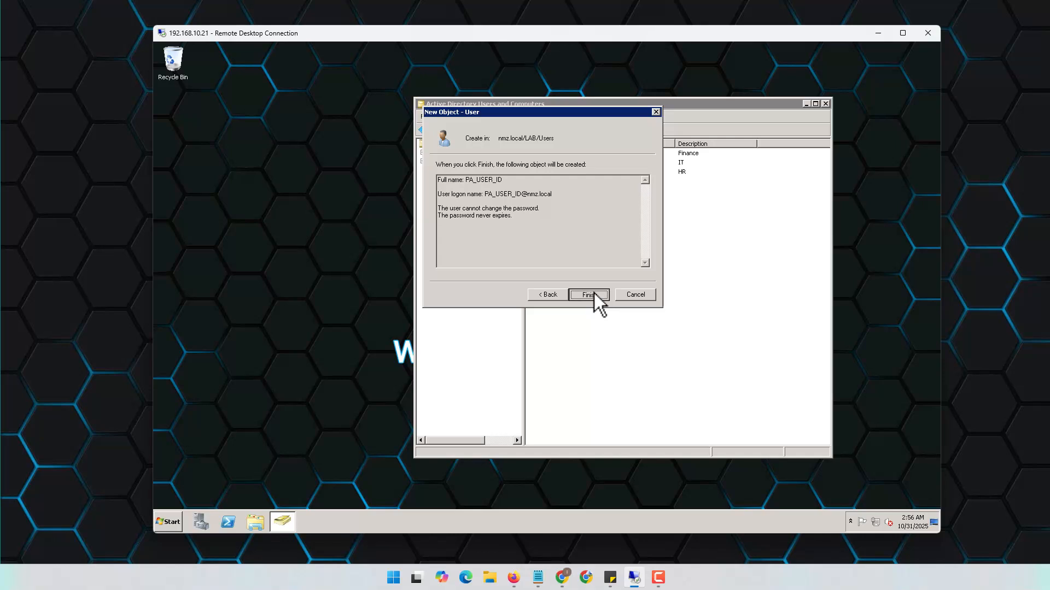
pyautogui.click(594, 293)
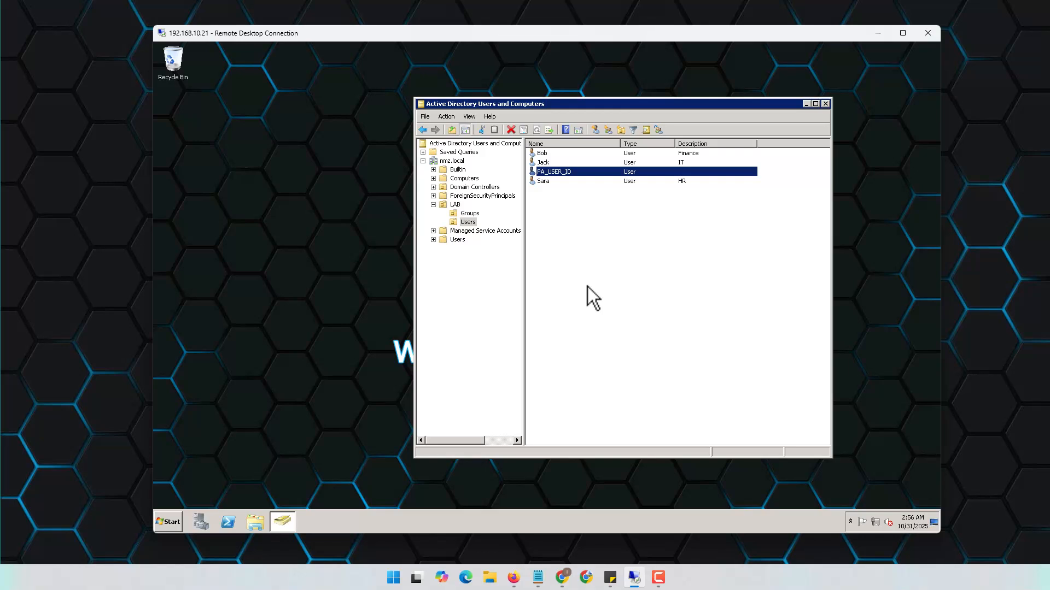
# Open PA_USER_ID's properties on the Member Of tab, showing only Domain Users
pyautogui.doubleClick(569, 173)
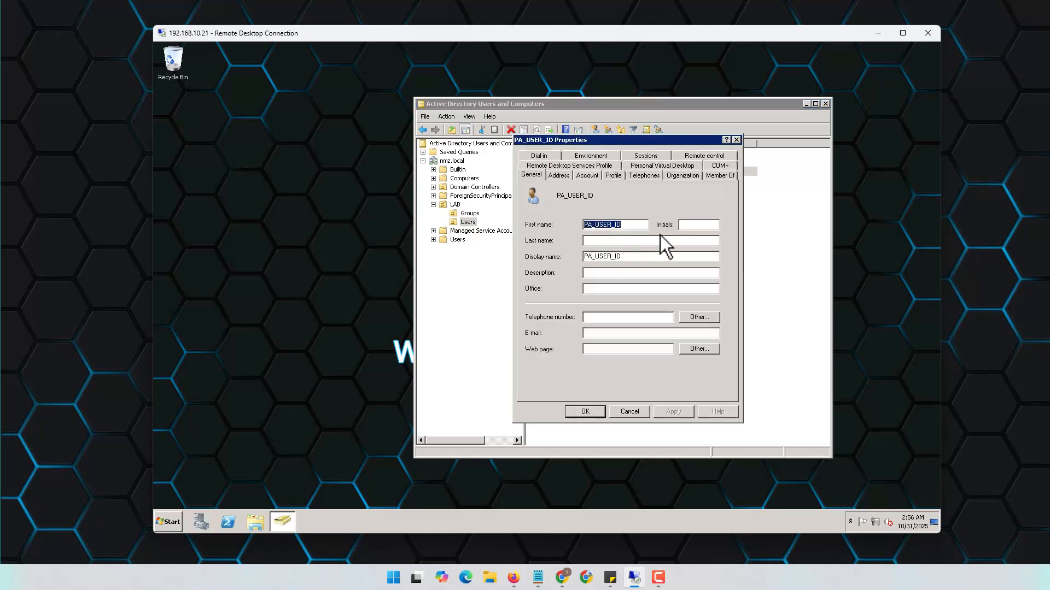
pyautogui.click(725, 175)
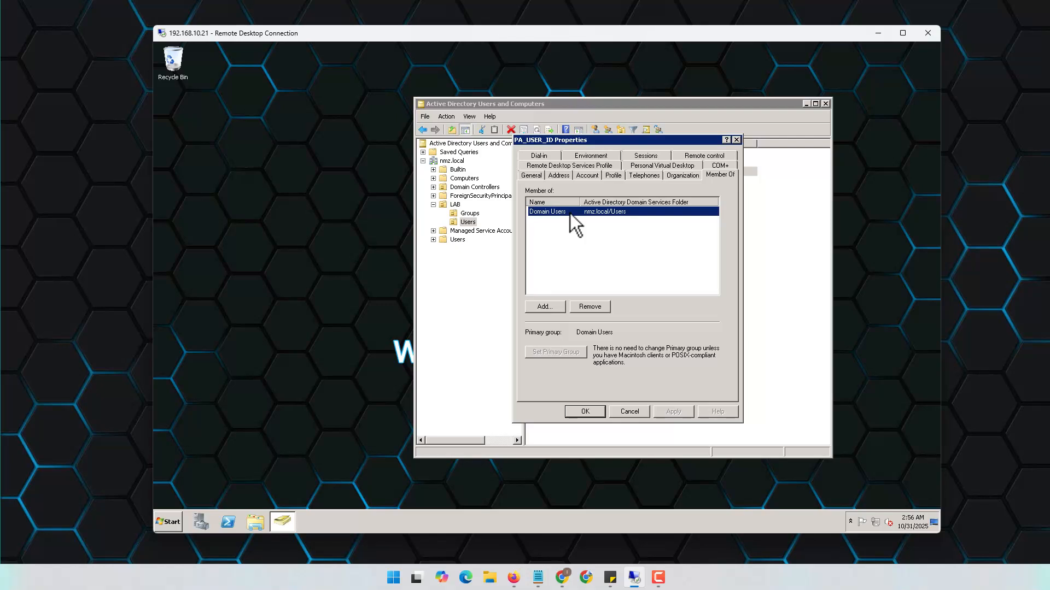
# Place the Notepad list of five groups at the screen's left edge beside the remote session
pyautogui.click(541, 574)
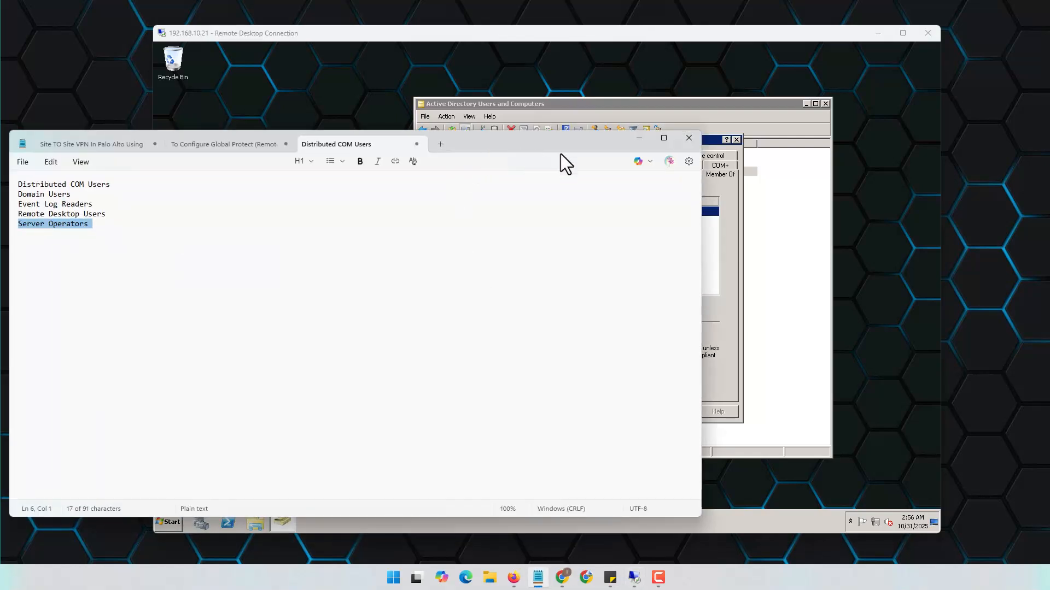
pyautogui.moveTo(560, 153); pyautogui.dragTo(791, 148)
pyautogui.click(344, 274)
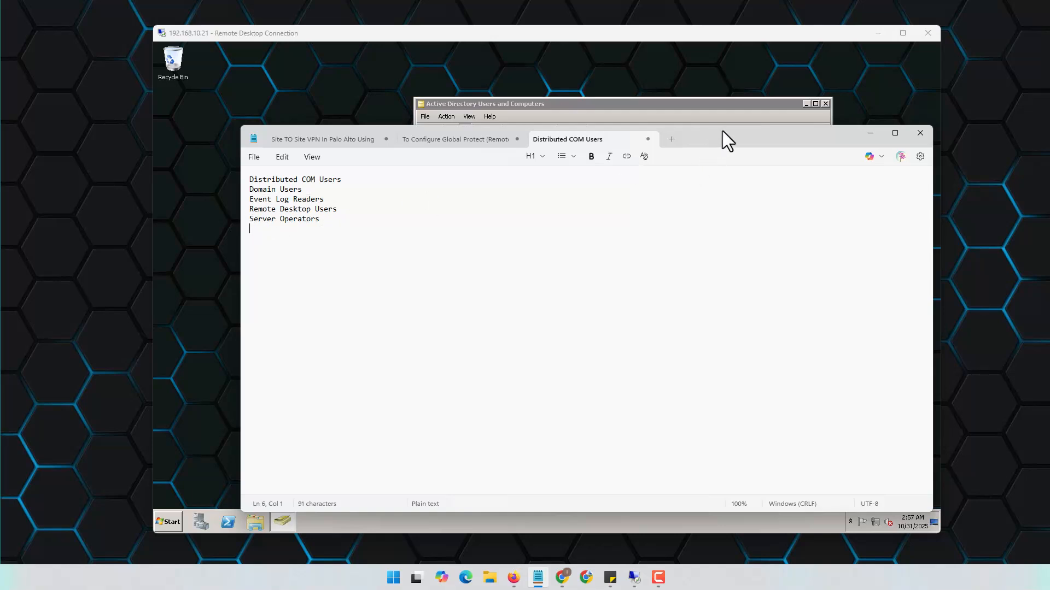
pyautogui.moveTo(722, 130); pyautogui.dragTo(507, 152)
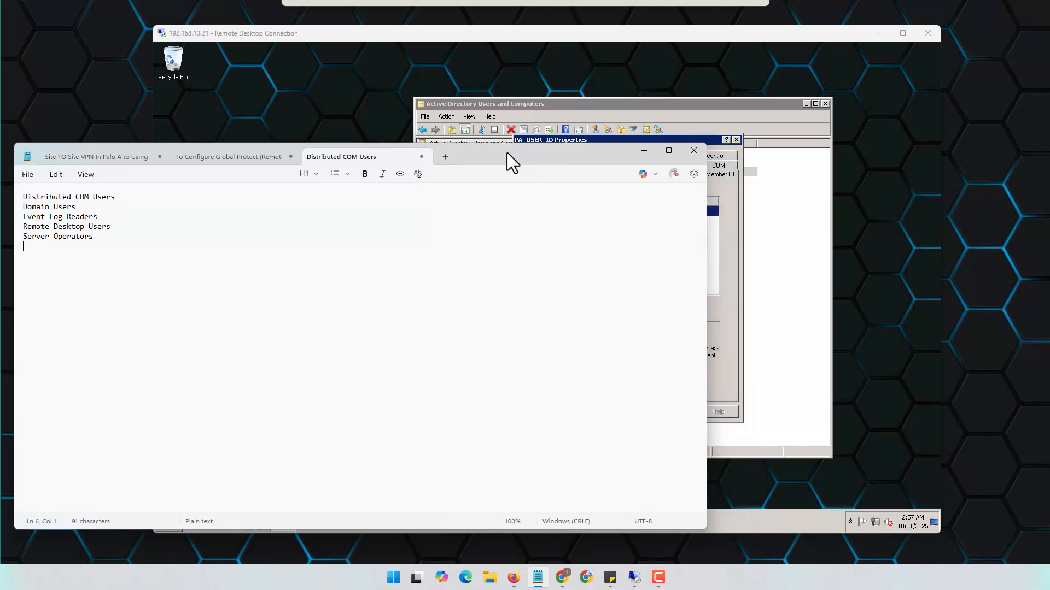
pyautogui.click(737, 252)
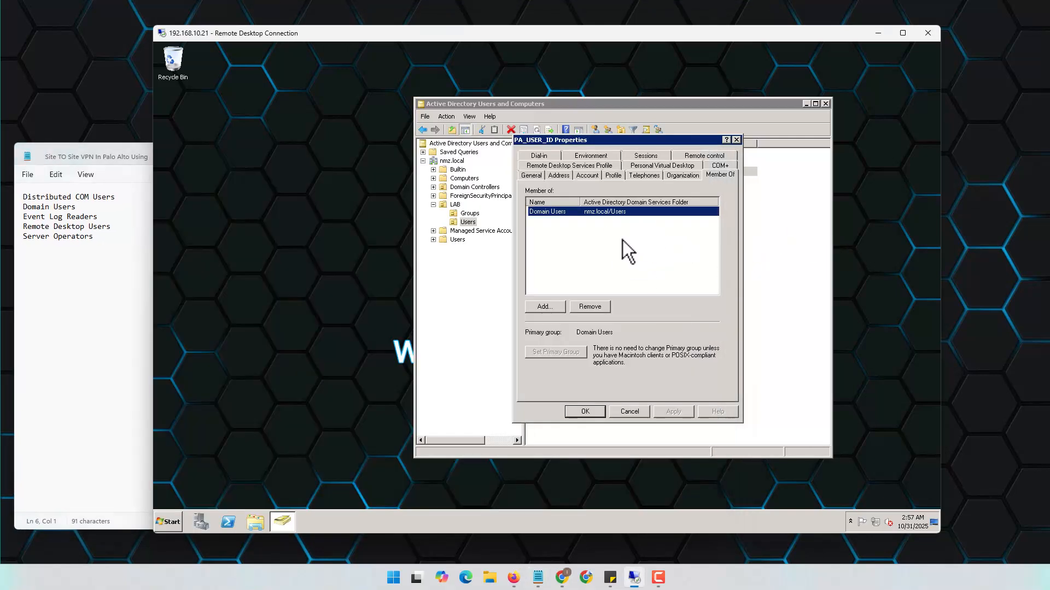
# Add Distributed COM Users and Event Log Readers to PA_USER_ID's group memberships
pyautogui.click(544, 307)
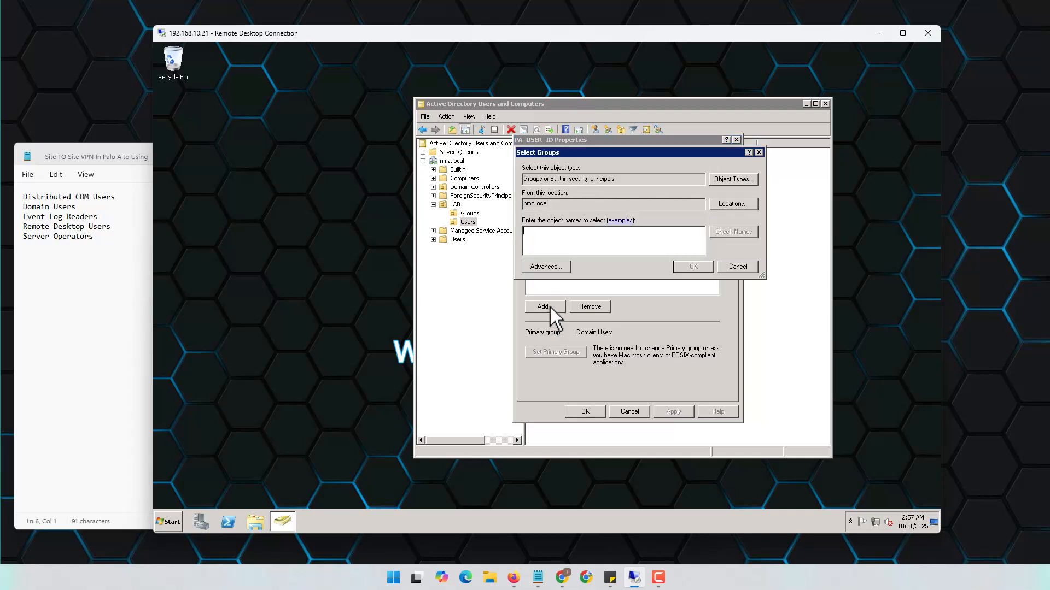
pyautogui.write('Dis')
pyautogui.click(733, 231)
pyautogui.click(691, 267)
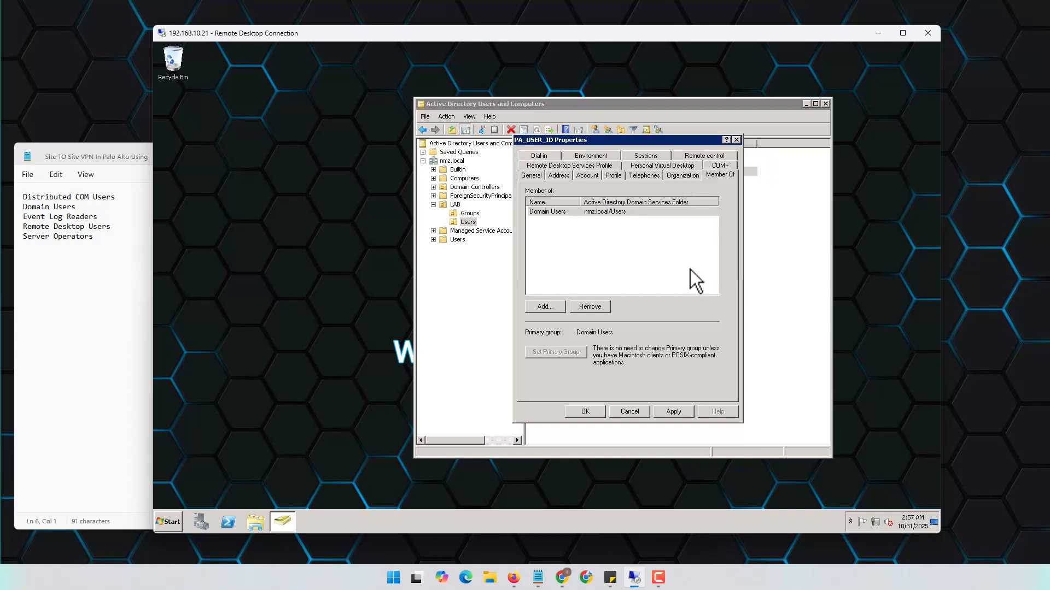
pyautogui.click(547, 307)
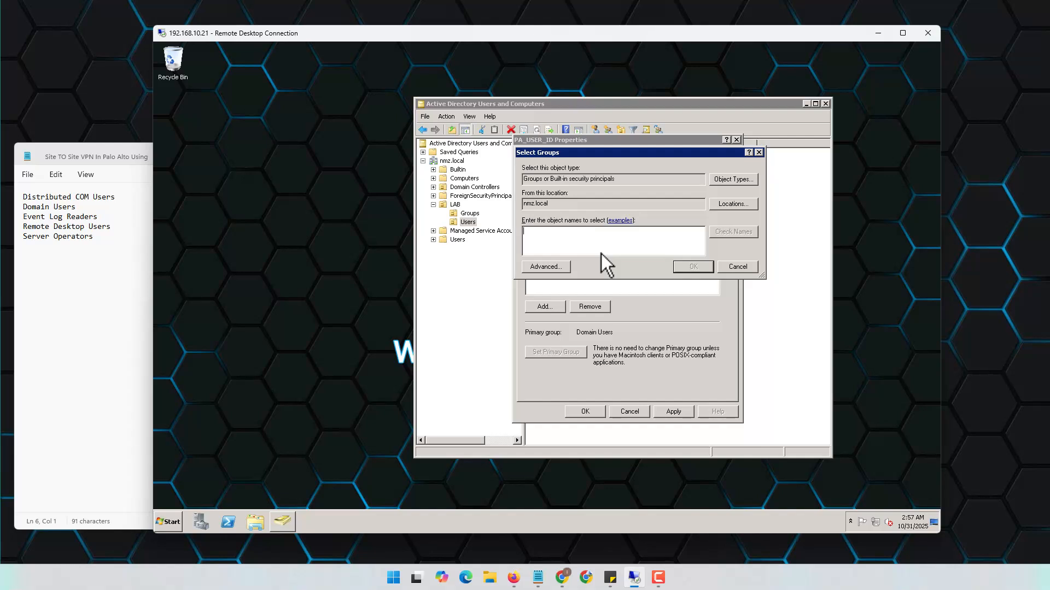
pyautogui.write('Eve')
pyautogui.click(728, 231)
pyautogui.click(684, 267)
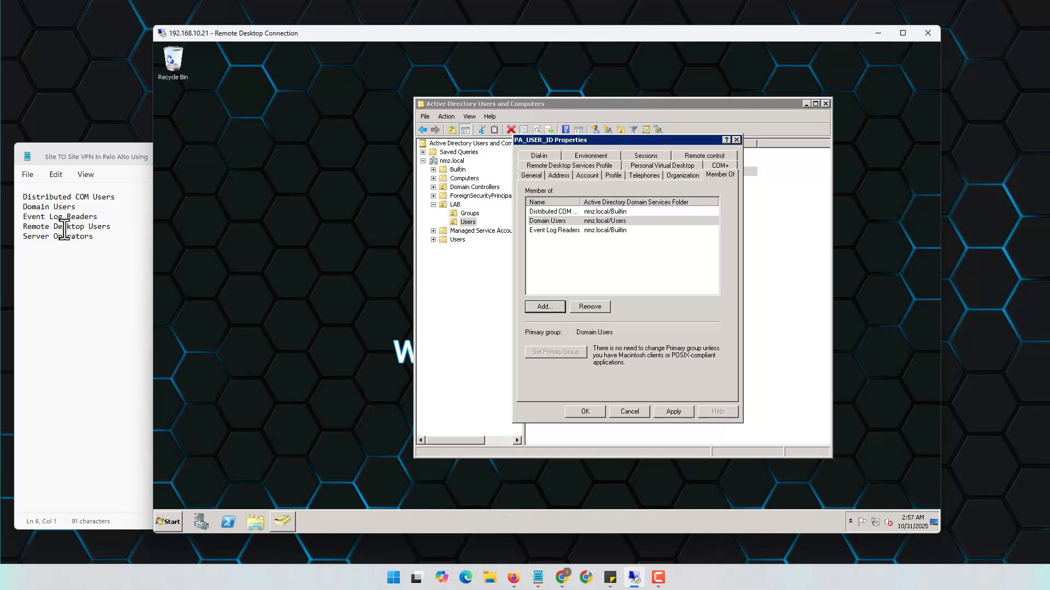
# Add Remote Desktop Users and Server Operators, then widen the name column to review the memberships
pyautogui.click(544, 307)
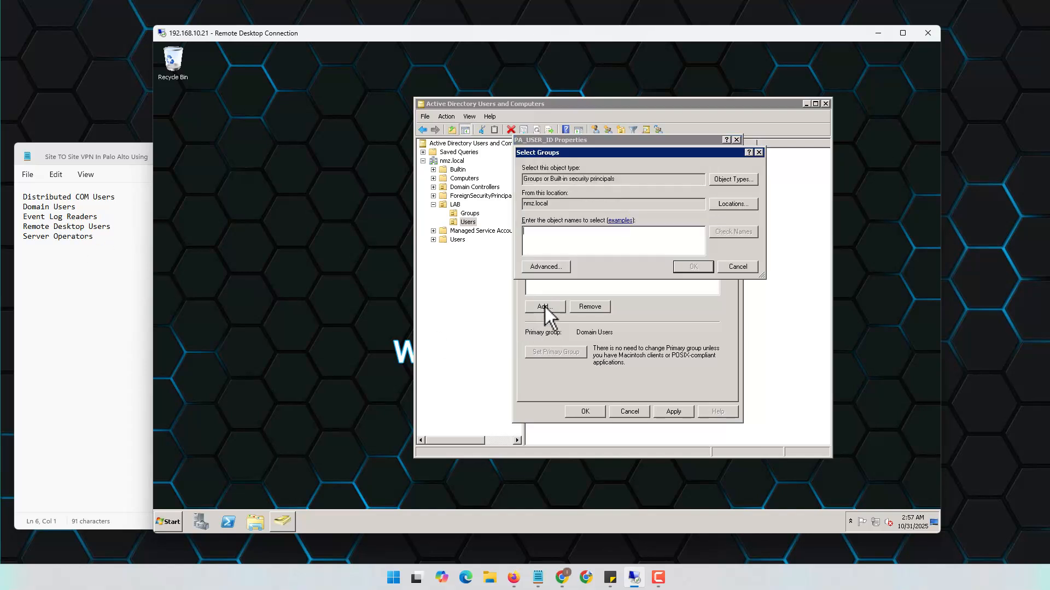
pyautogui.write('Re')
pyautogui.click(730, 233)
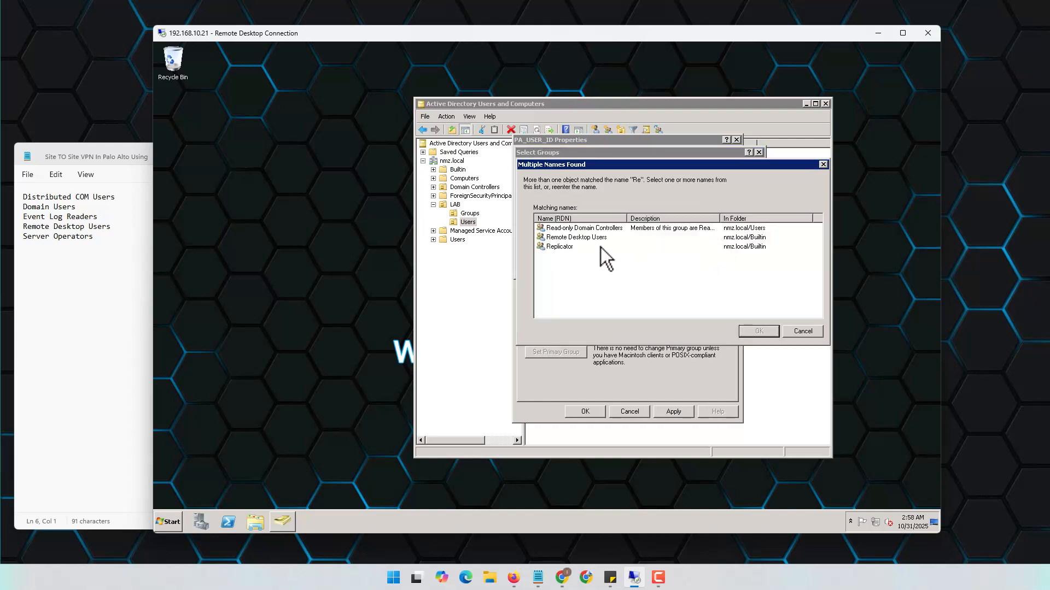
pyautogui.doubleClick(600, 239)
pyautogui.click(699, 267)
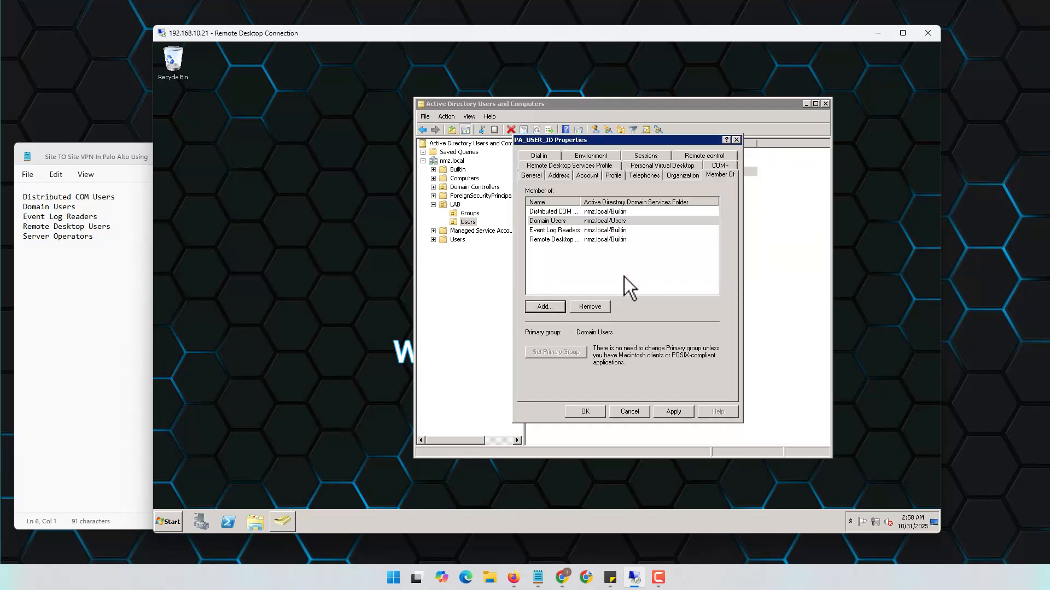
pyautogui.click(547, 307)
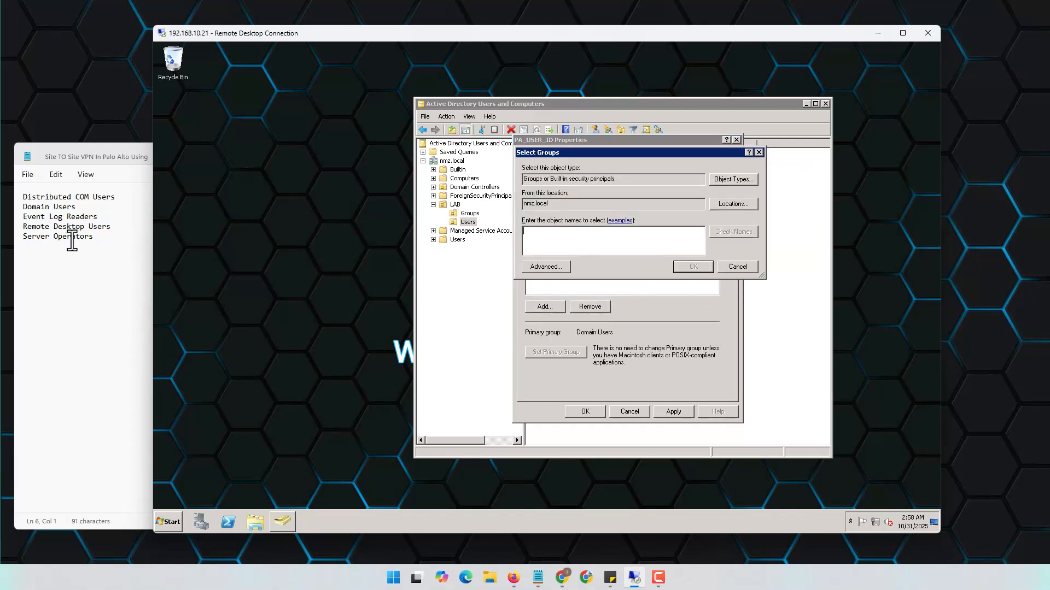
pyautogui.write('Ser')
pyautogui.click(736, 234)
pyautogui.click(691, 268)
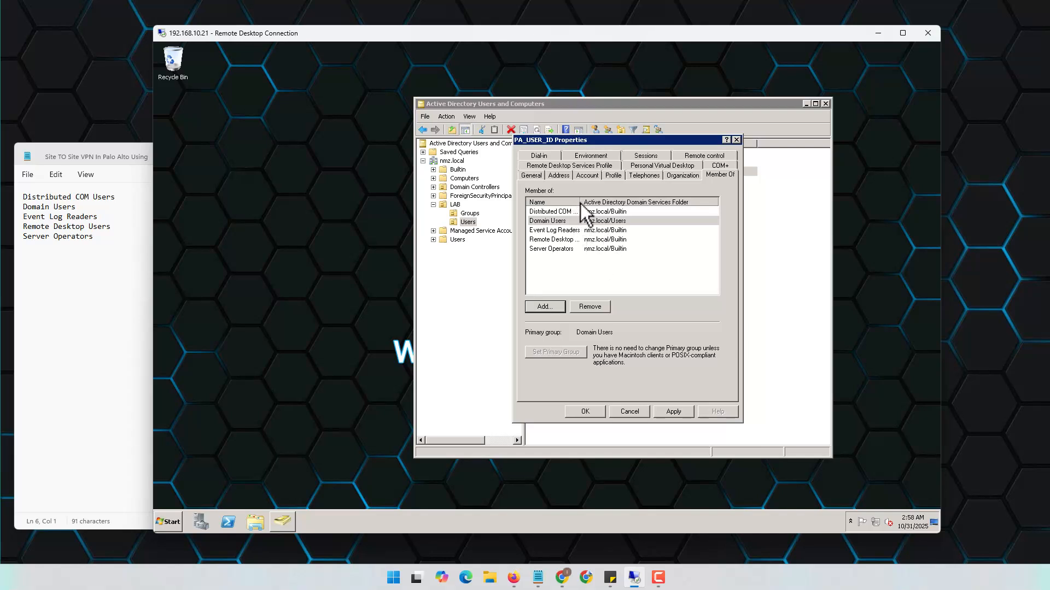
pyautogui.moveTo(607, 202); pyautogui.dragTo(627, 201)
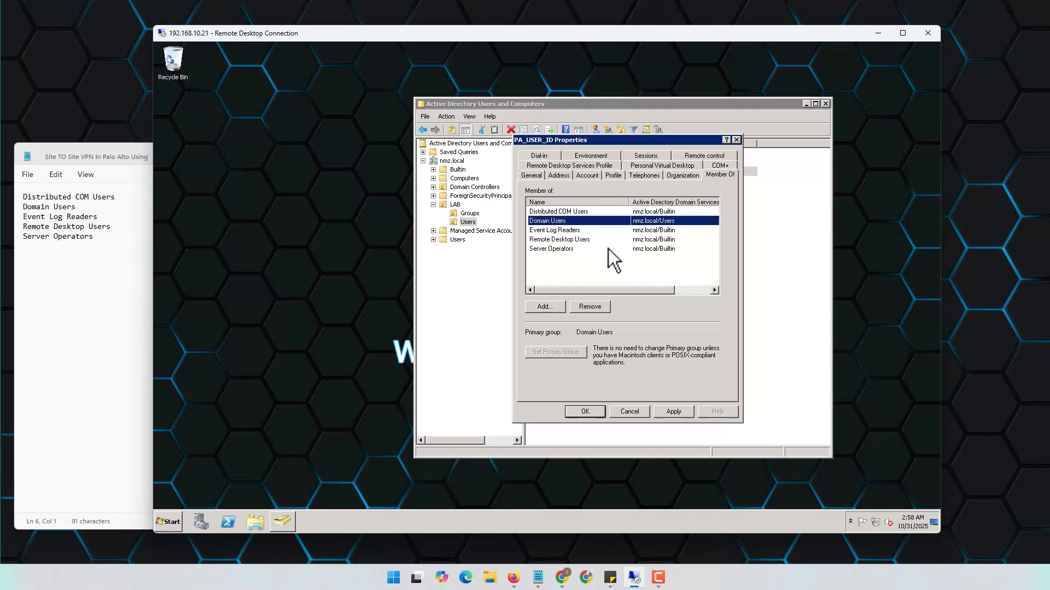
pyautogui.click(589, 260)
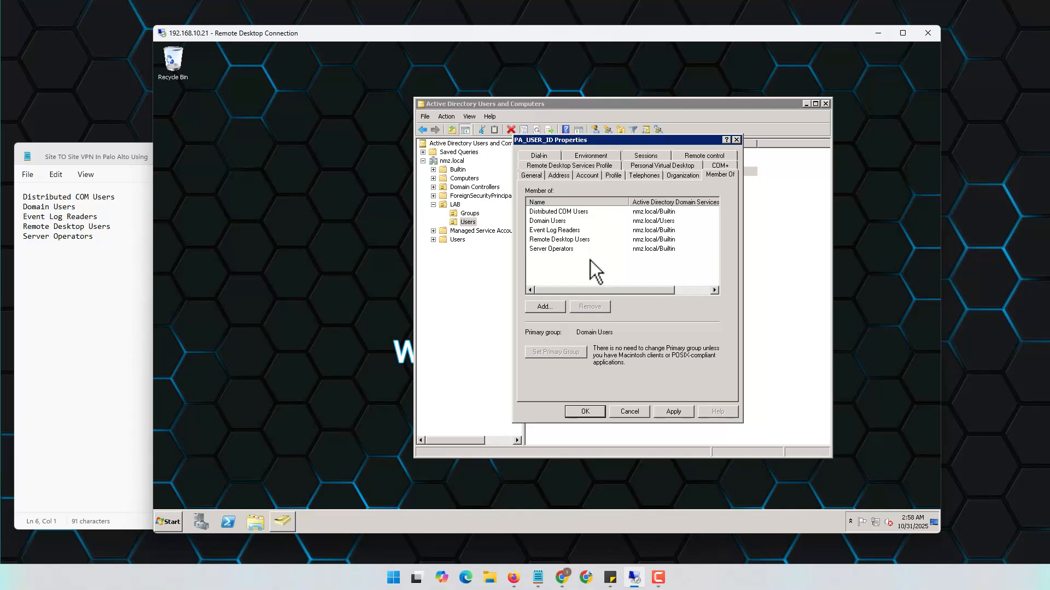
pyautogui.click(561, 221)
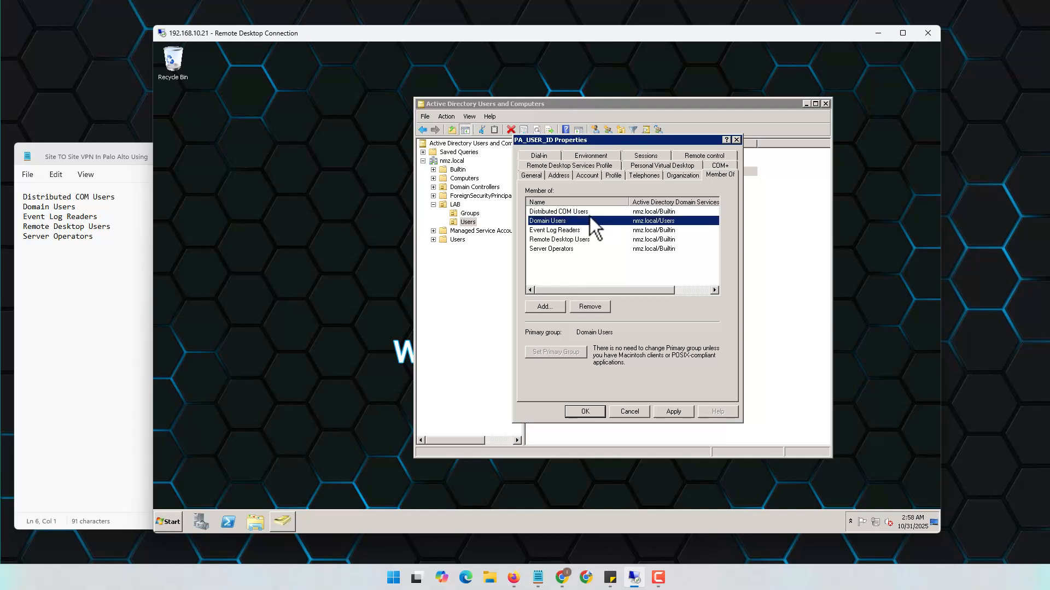
pyautogui.click(676, 212)
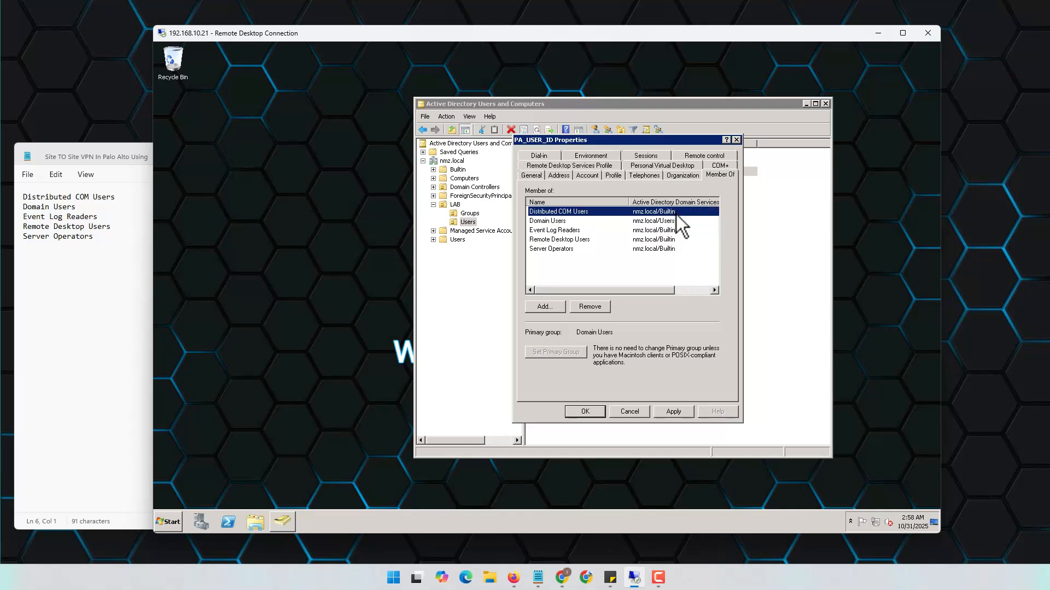
# Save PA_USER_ID's memberships, minimize the group notes and open the remote server's Start search
pyautogui.click(589, 412)
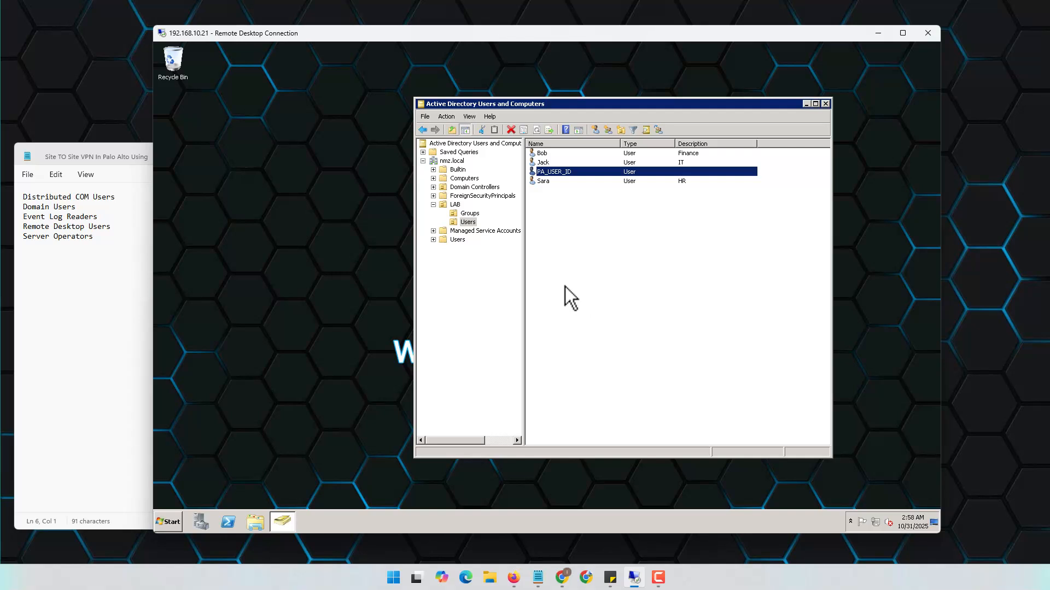
pyautogui.click(113, 289)
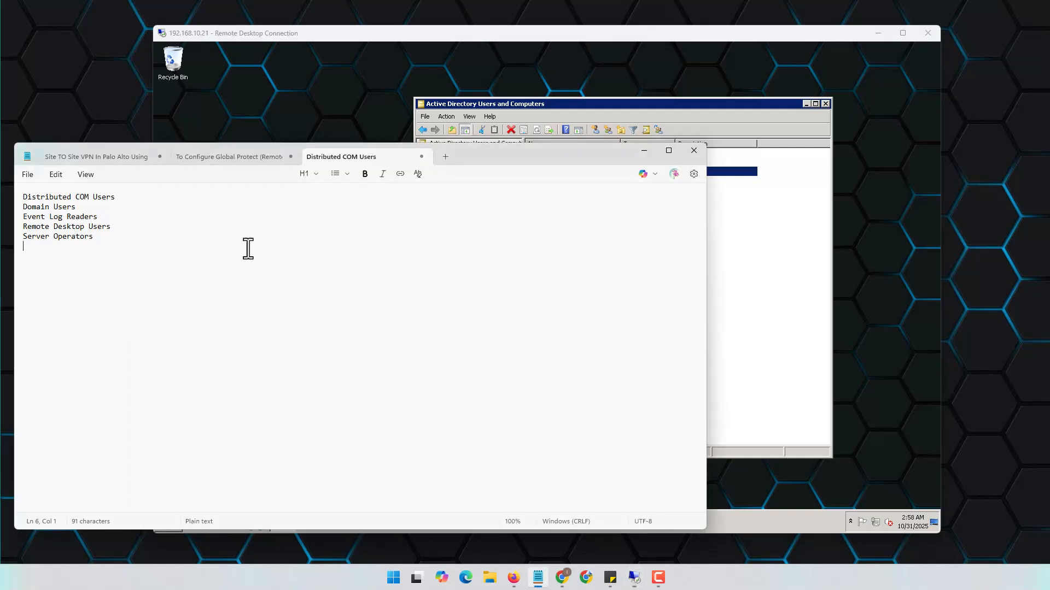
pyautogui.click(645, 151)
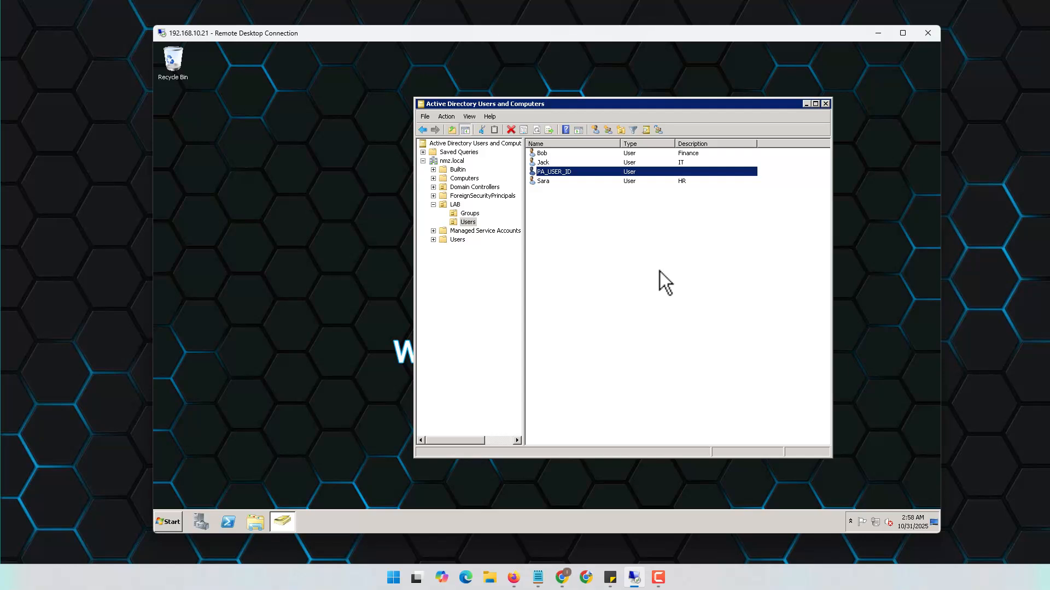
pyautogui.click(169, 523)
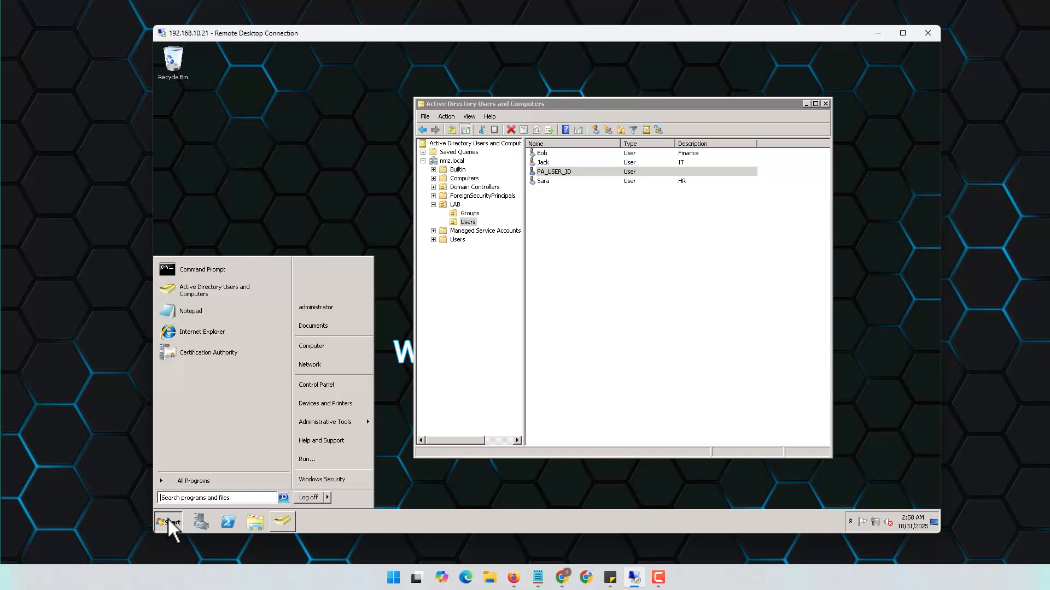
# Launch mmc and add the WMI Control snap-in for the local computer
pyautogui.write('mmc')
pyautogui.press('Return')
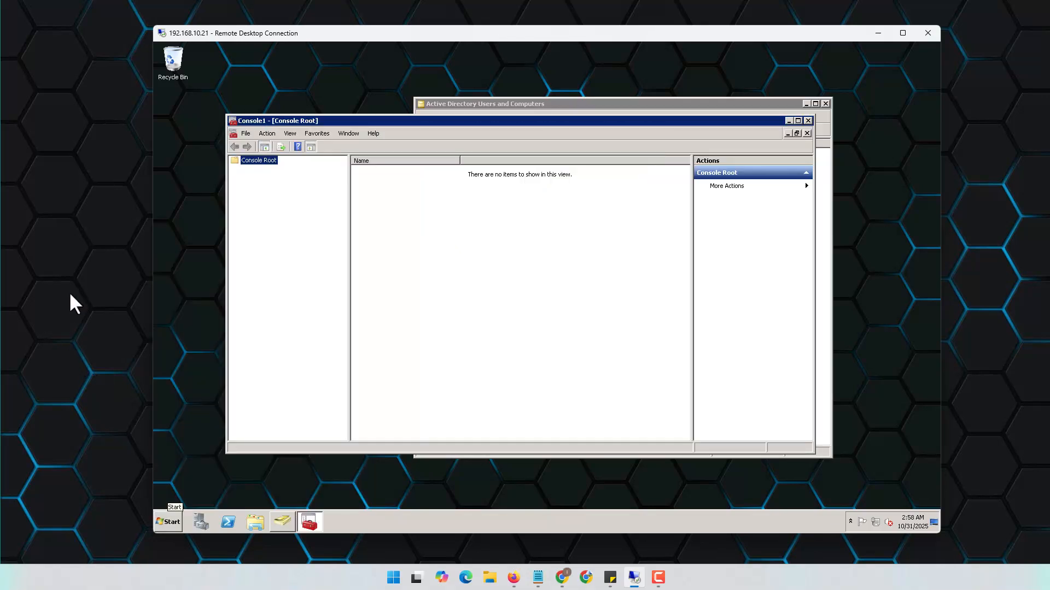
pyautogui.click(247, 133)
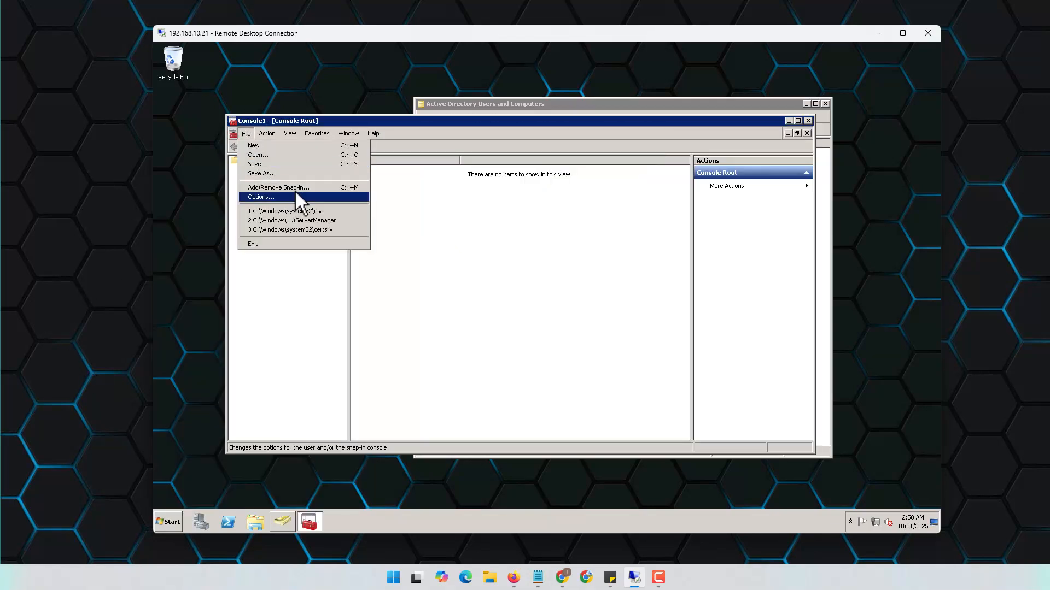
pyautogui.click(299, 188)
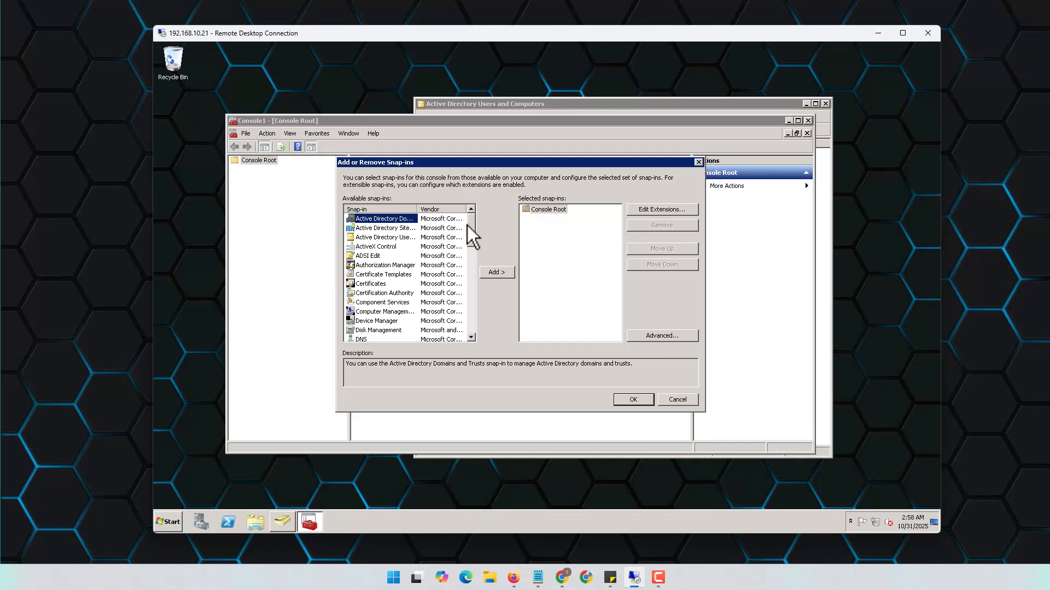
pyautogui.moveTo(475, 228); pyautogui.dragTo(474, 329)
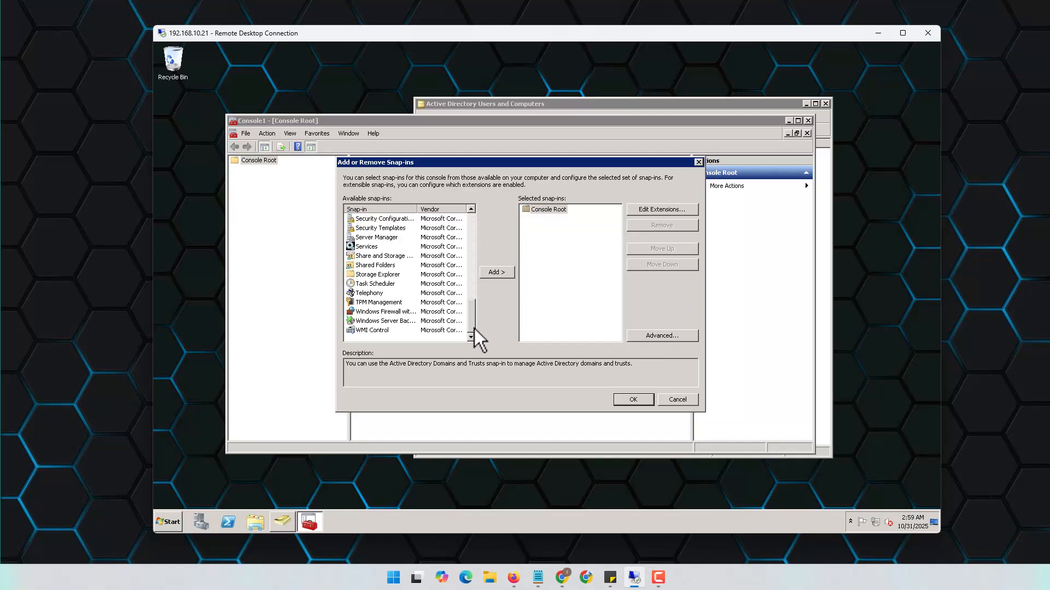
pyautogui.click(374, 330)
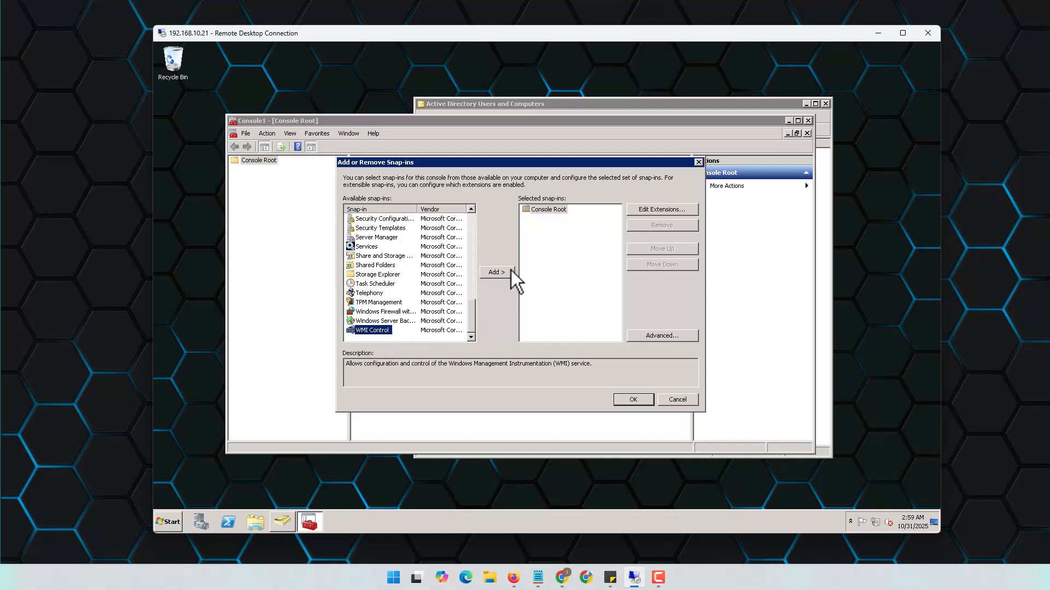
pyautogui.click(495, 271)
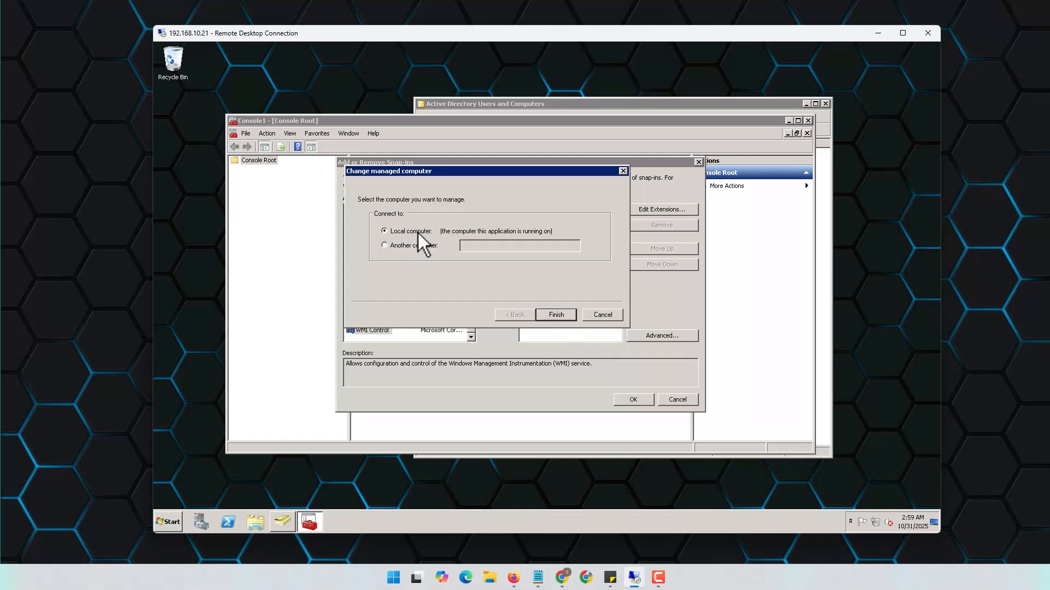
pyautogui.click(553, 316)
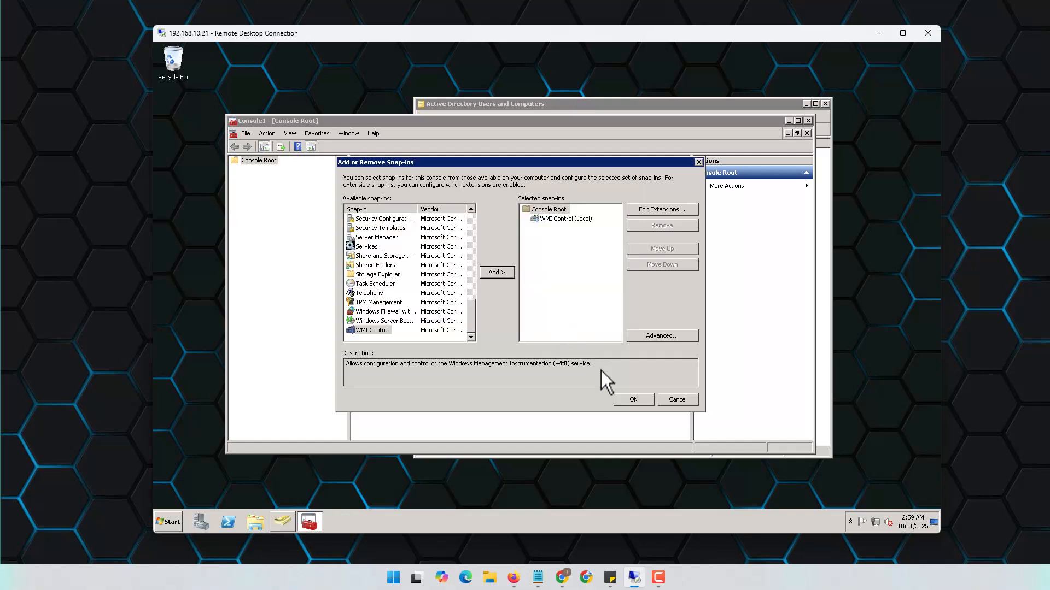
pyautogui.click(633, 400)
# Open WMI Control's security settings and bring up permissions for ROOT\CIMV2
pyautogui.rightClick(274, 168)
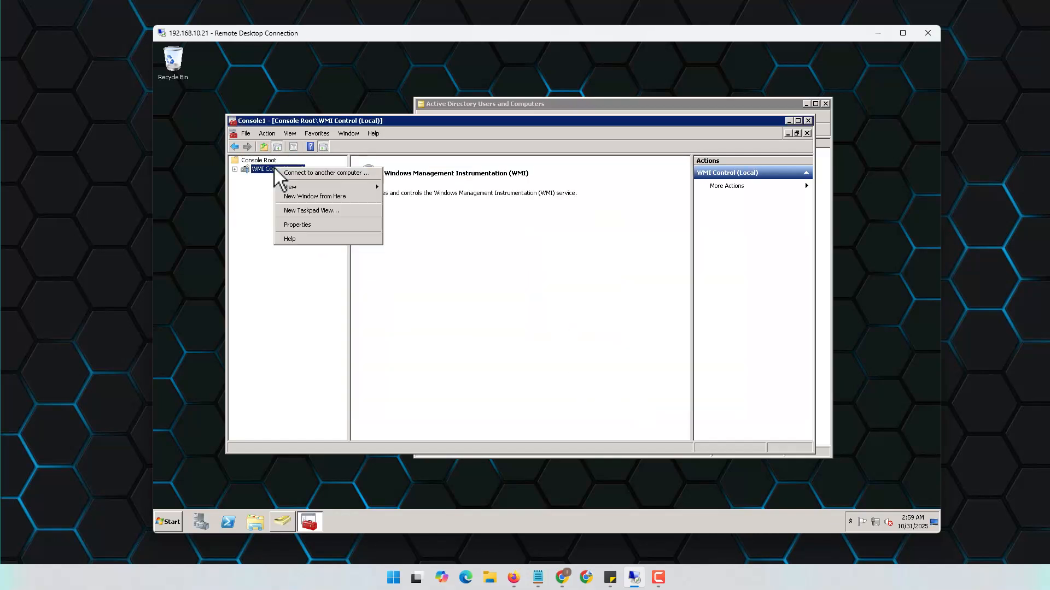
pyautogui.click(295, 224)
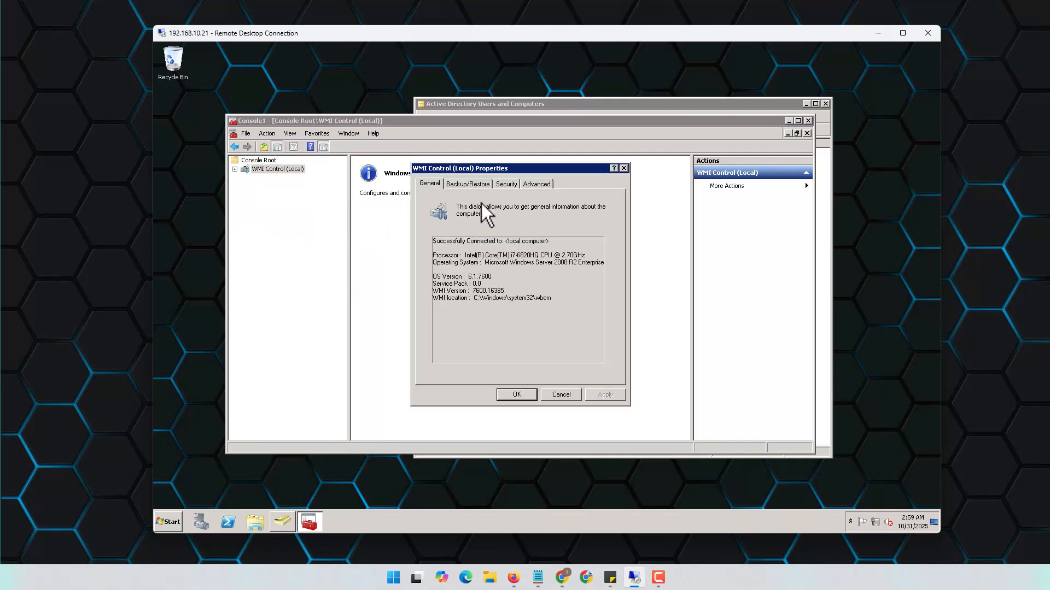
pyautogui.click(507, 184)
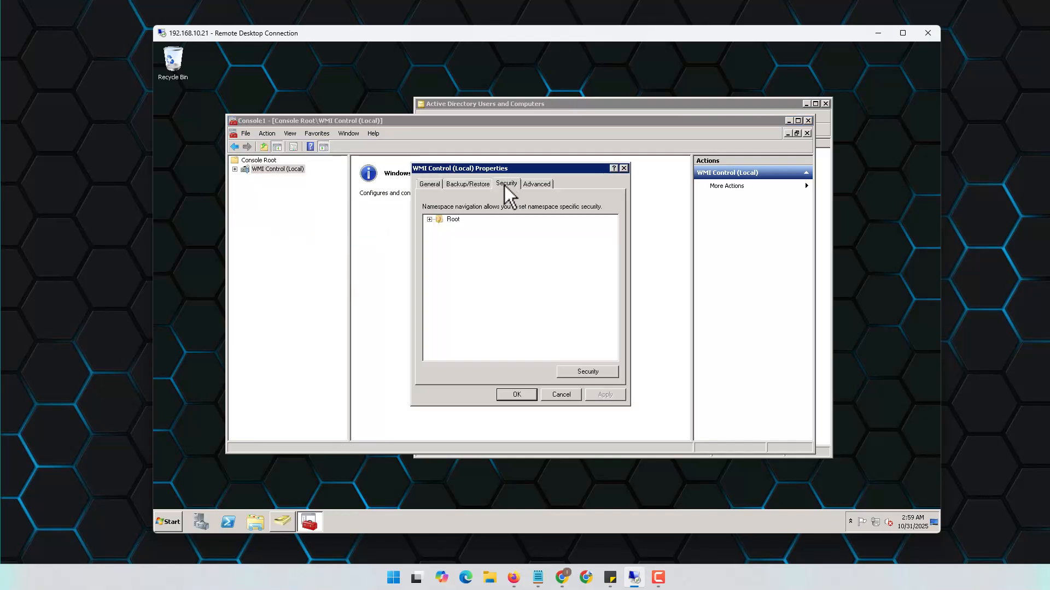
pyautogui.click(429, 219)
pyautogui.click(466, 237)
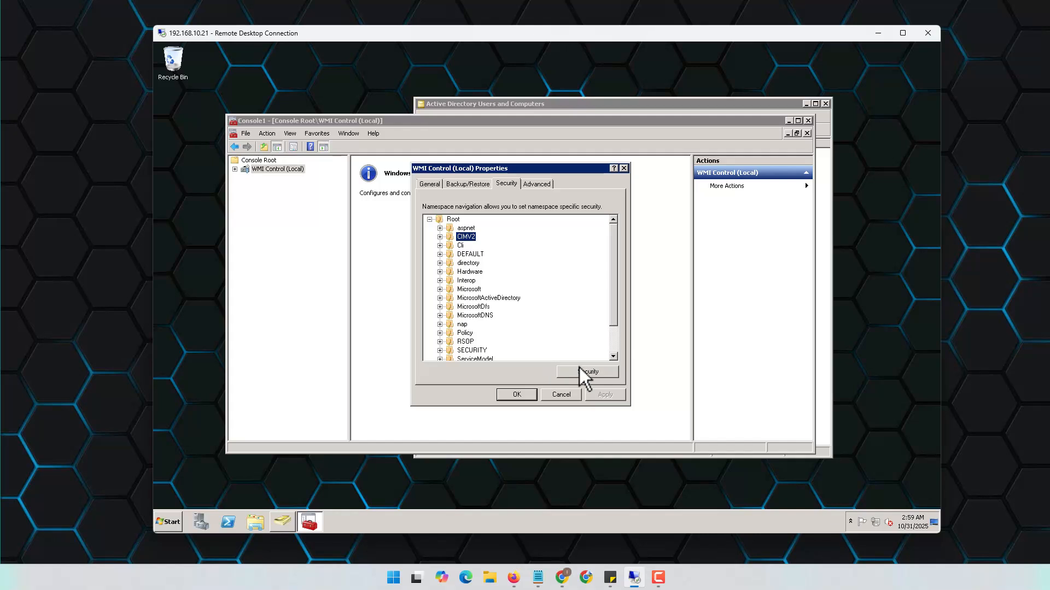
pyautogui.click(595, 374)
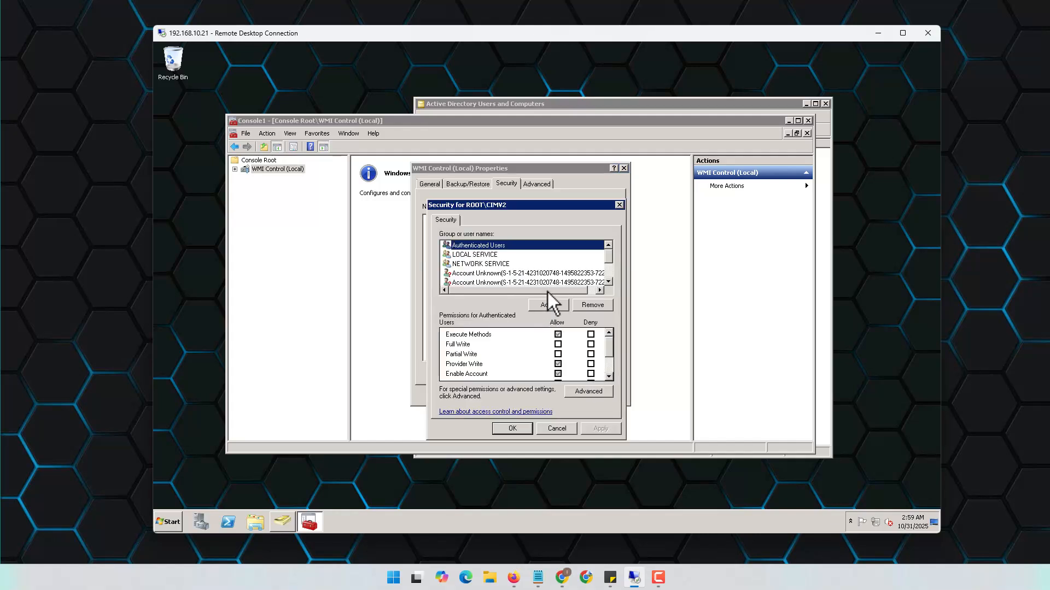
# Add PA_USER_ID to the ROOT\CIMV2 permissions list
pyautogui.moveTo(609, 258)
pyautogui.mouseDown()
pyautogui.moveTo(612, 281)
pyautogui.moveTo(613, 250)
pyautogui.mouseUp()
pyautogui.click(553, 303)
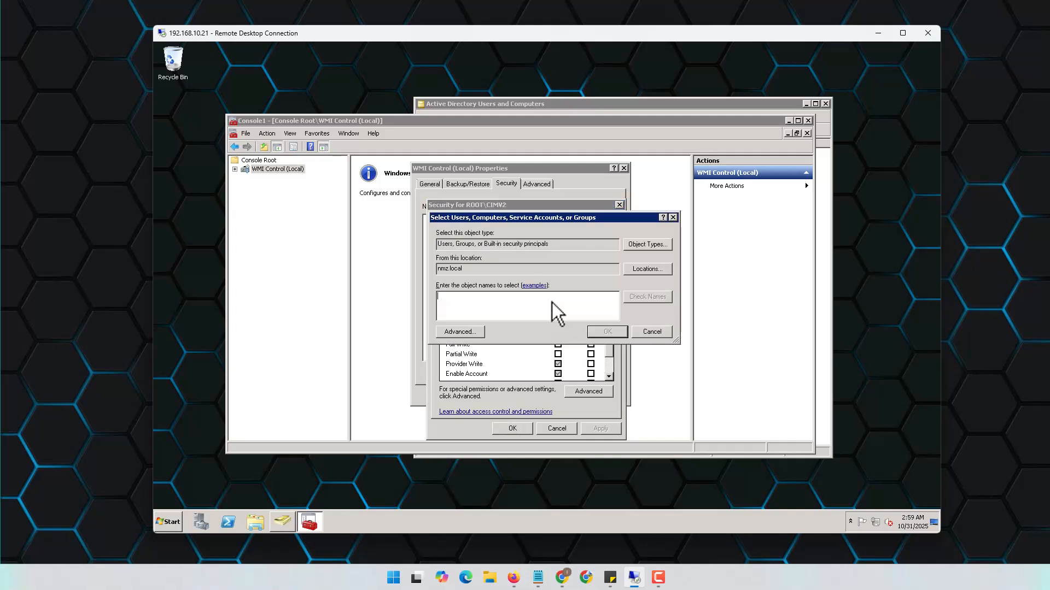
pyautogui.write('PA')
pyautogui.click(642, 295)
pyautogui.click(604, 332)
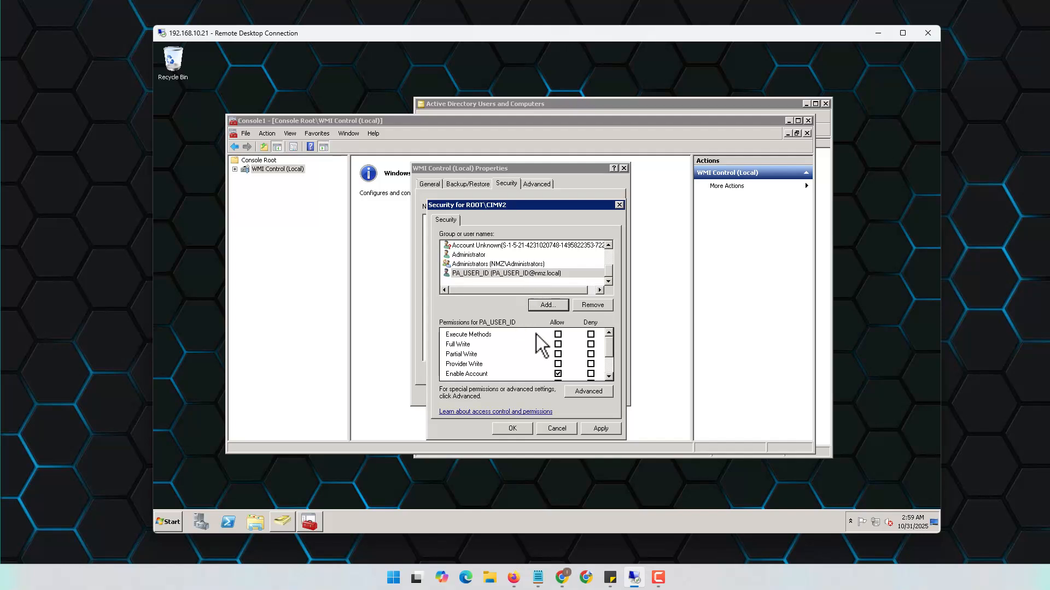
# Allow Execute Methods, Full Write, Remote Enable and Read Security for PA_USER_ID, then apply and close
pyautogui.click(558, 334)
pyautogui.click(558, 344)
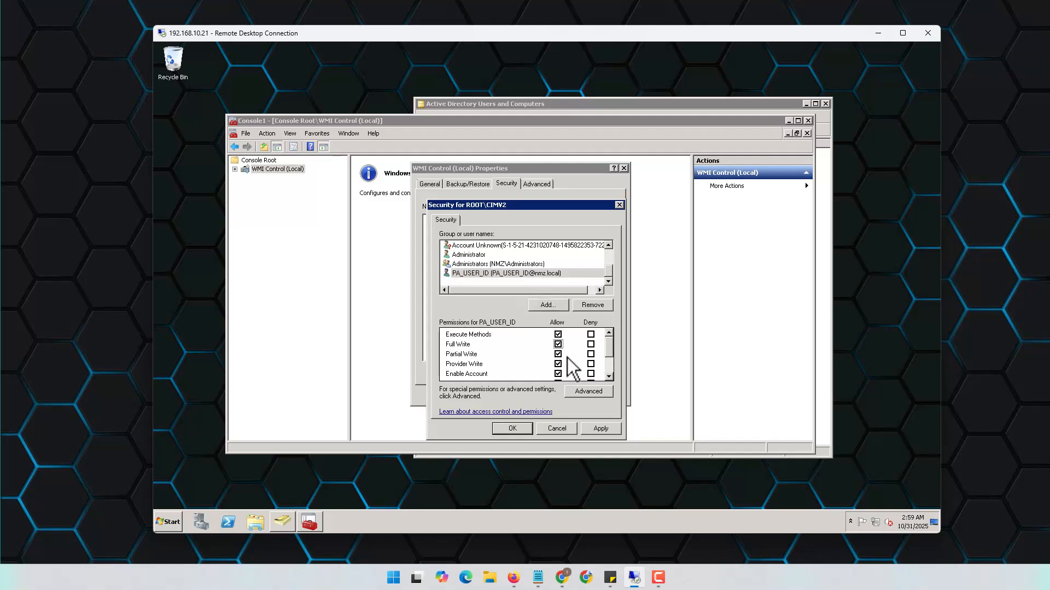
pyautogui.scroll(-1, 562, 358)
pyautogui.click(558, 345)
pyautogui.click(558, 355)
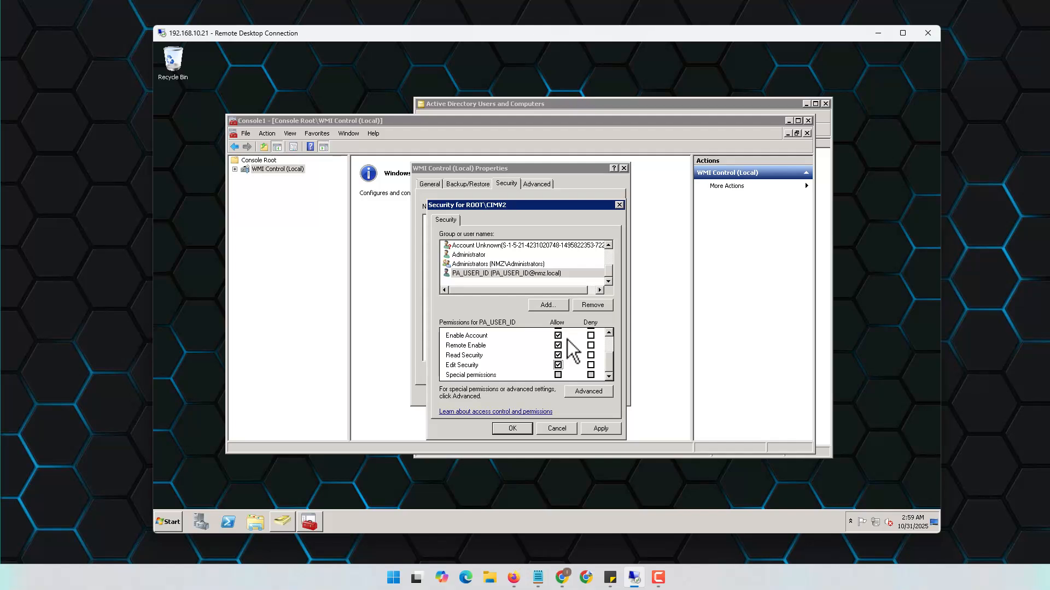
pyautogui.scroll(2, 568, 353)
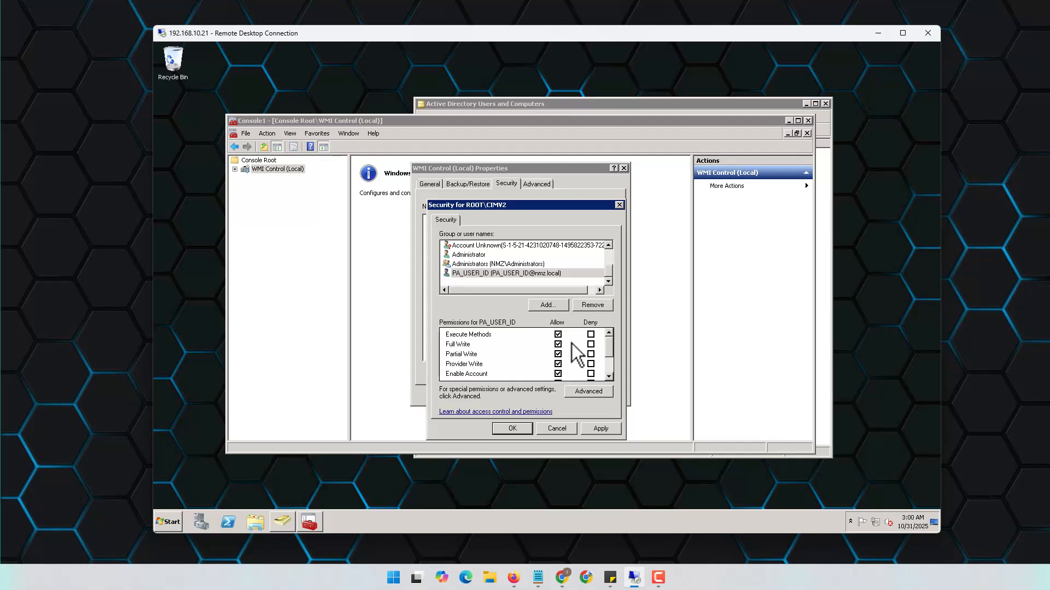
pyautogui.scroll(-2, 572, 343)
pyautogui.scroll(2, 572, 348)
pyautogui.scroll(-2, 569, 366)
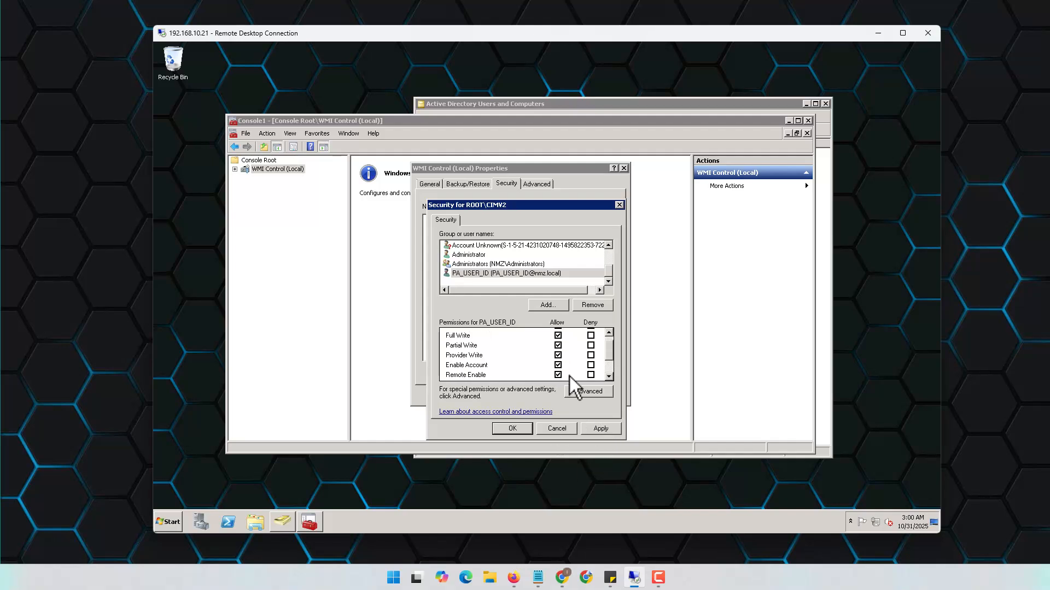
pyautogui.click(600, 428)
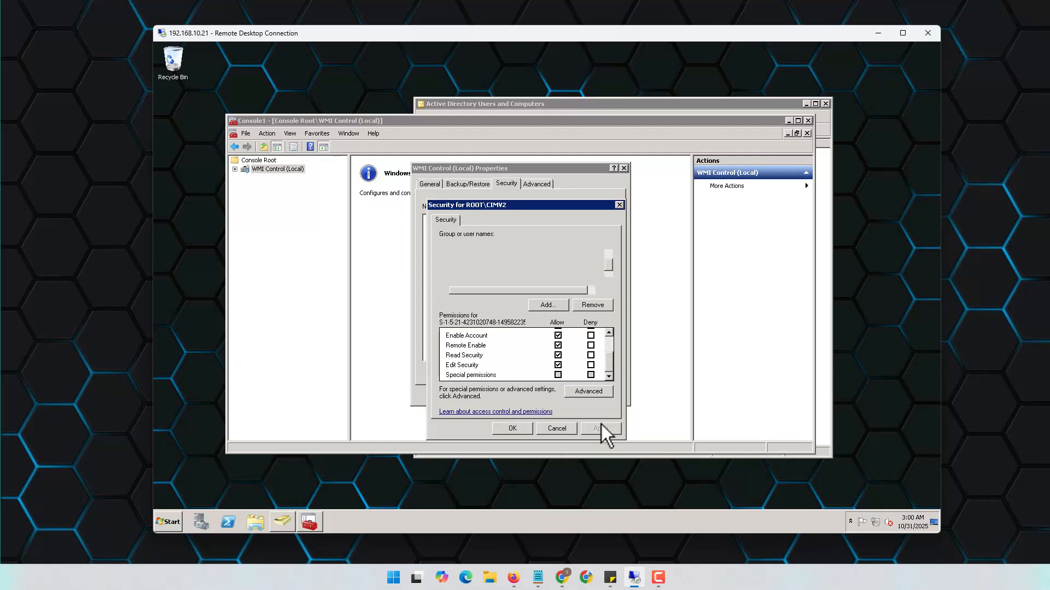
pyautogui.click(509, 428)
pyautogui.click(523, 394)
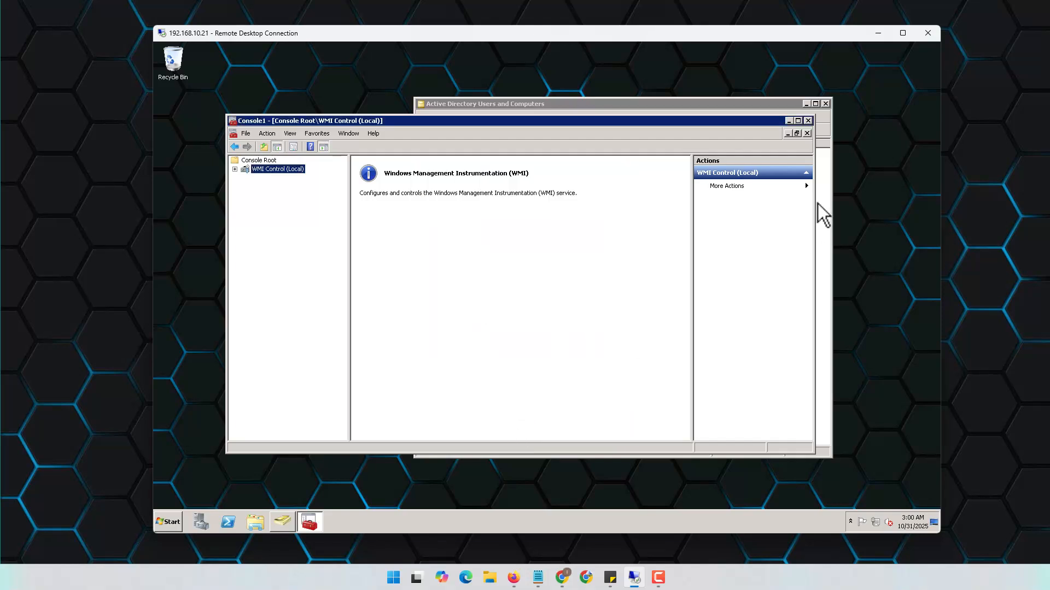
# Close Console1 without saving and open the Device tab in the PA-VM web interface
pyautogui.click(807, 121)
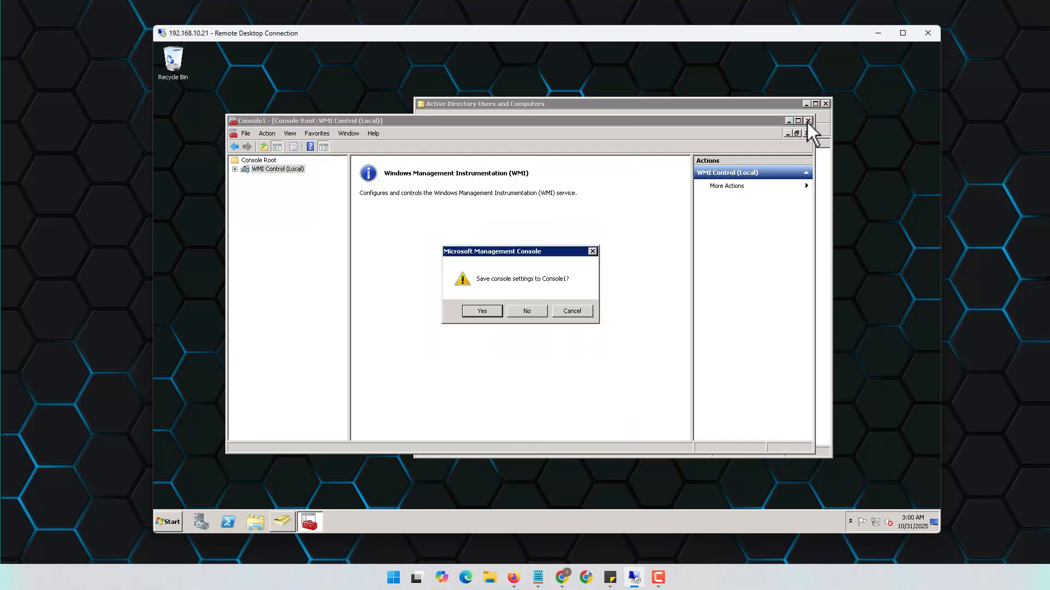
pyautogui.click(517, 310)
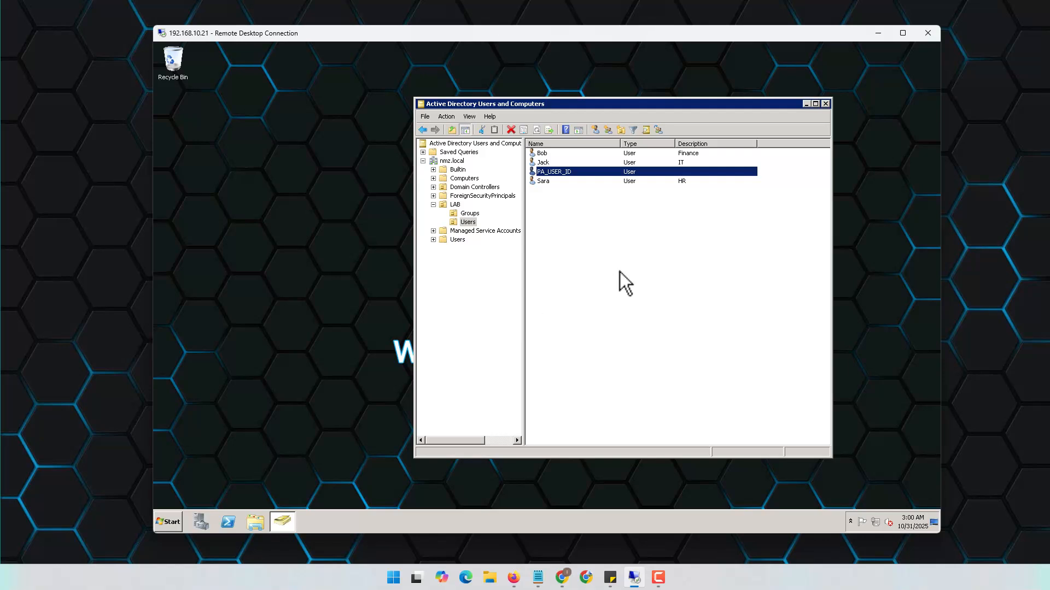
pyautogui.click(879, 33)
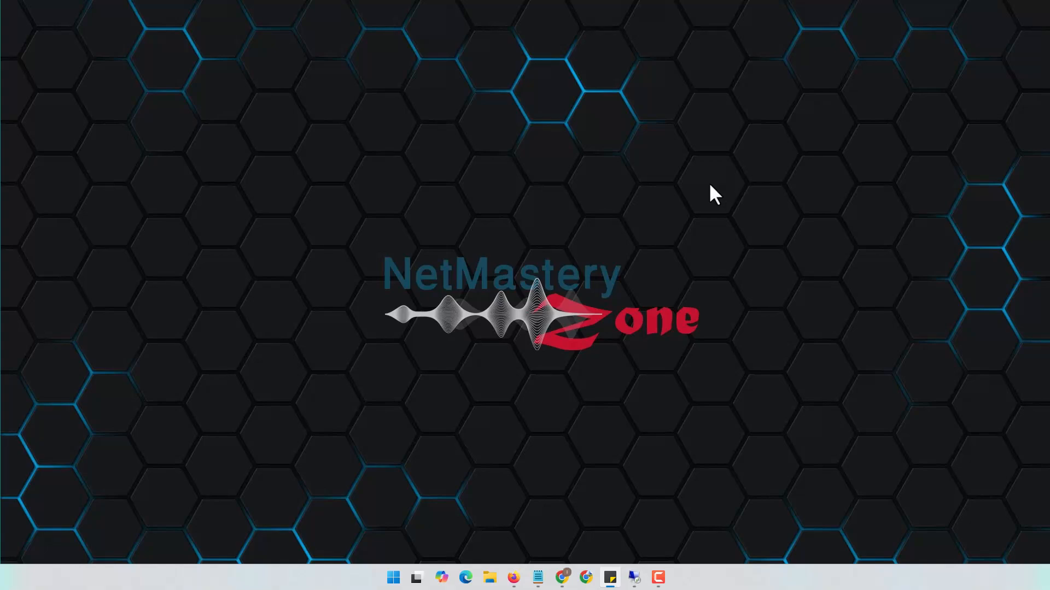
pyautogui.click(562, 578)
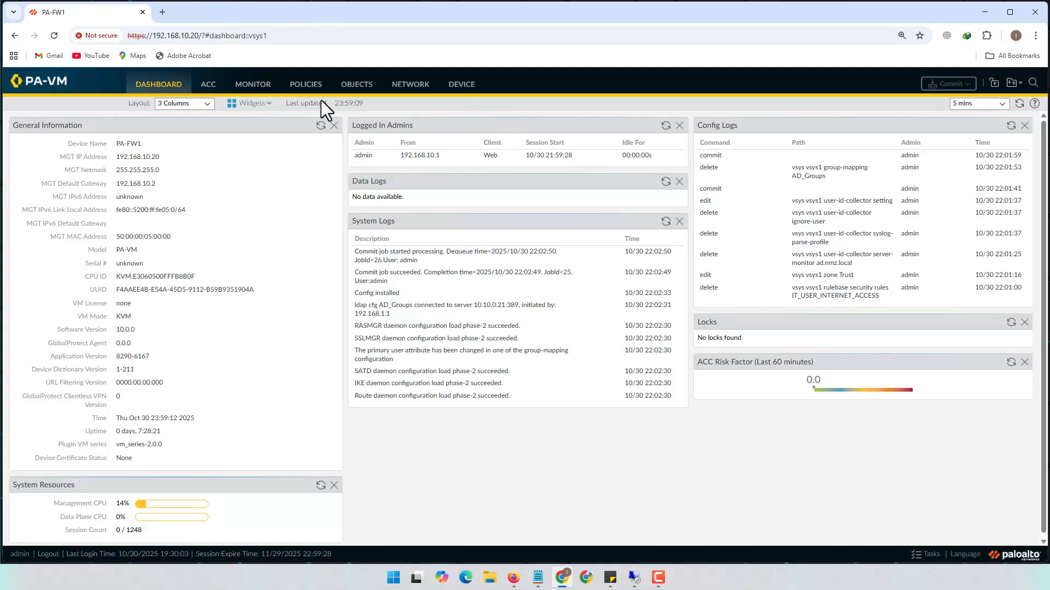
pyautogui.click(462, 85)
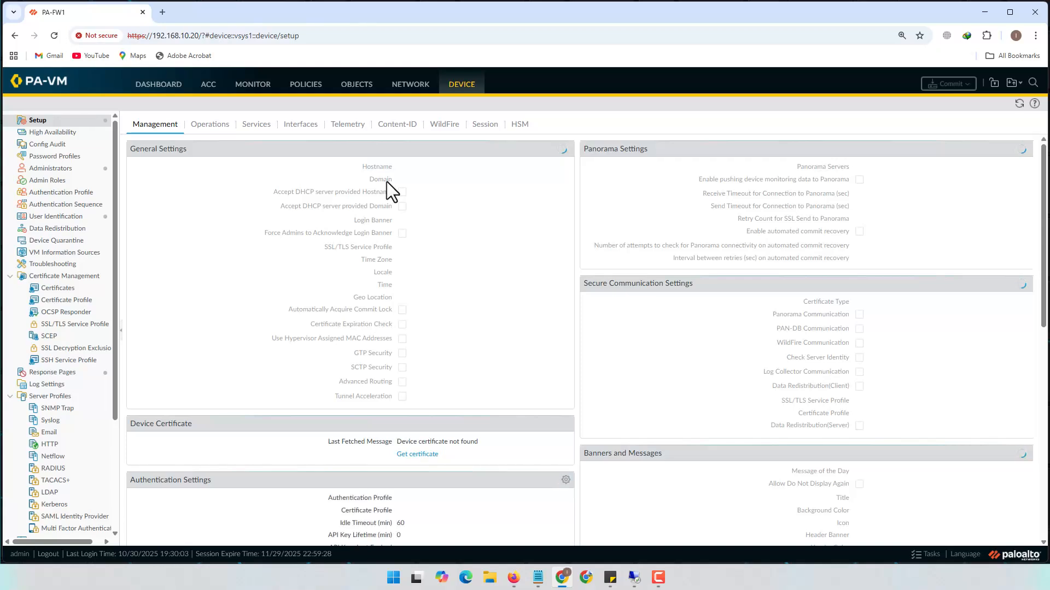
# Check the domain name in General Settings, cancel without changes, and show the Services settings
pyautogui.moveTo(398, 179); pyautogui.dragTo(426, 181)
pyautogui.click(429, 182)
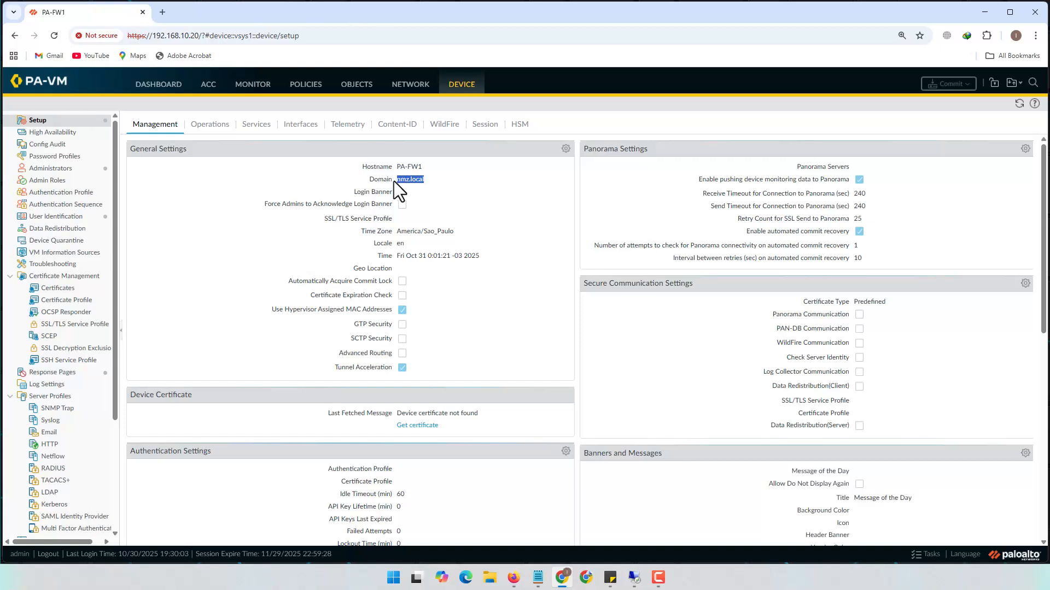
pyautogui.click(565, 148)
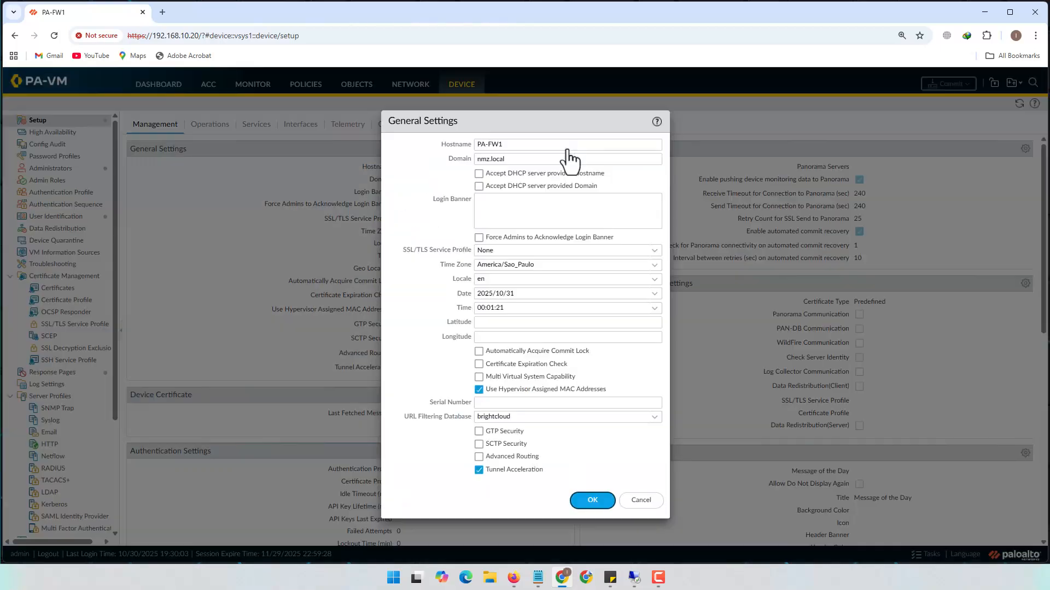
pyautogui.press('Tab')
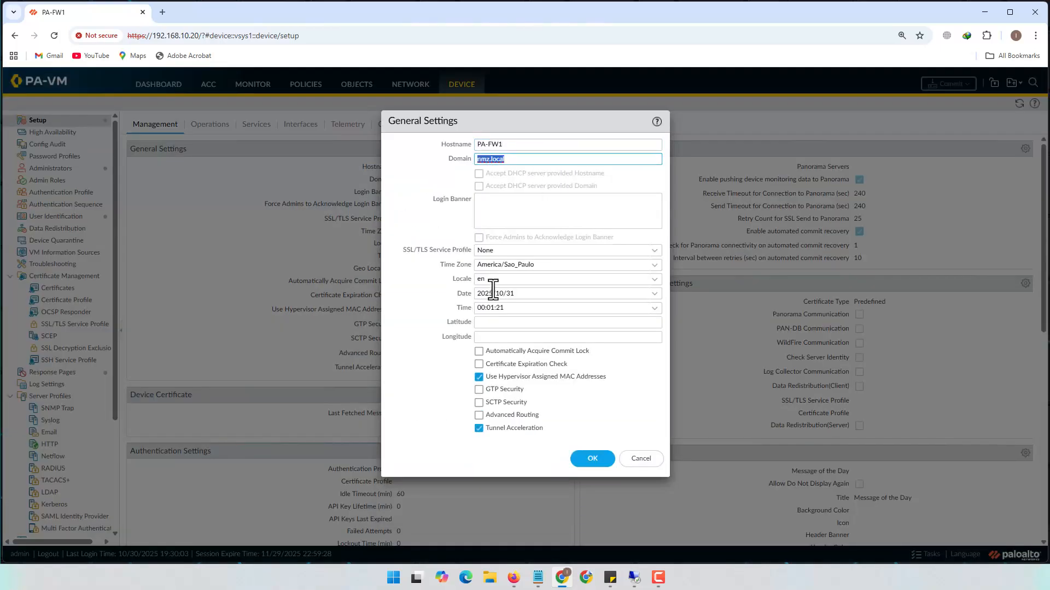
pyautogui.click(648, 462)
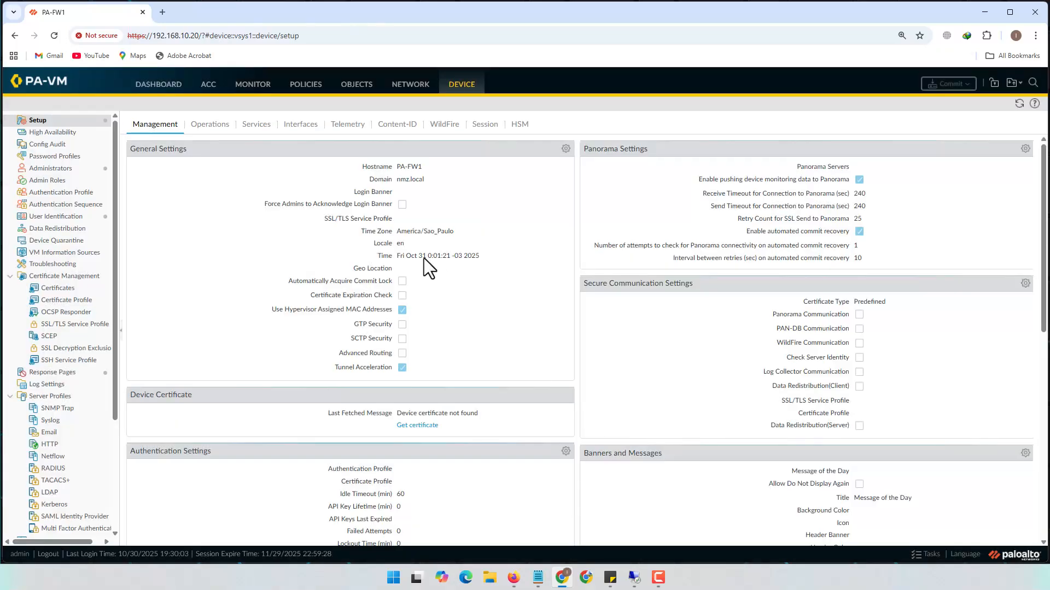
pyautogui.click(253, 125)
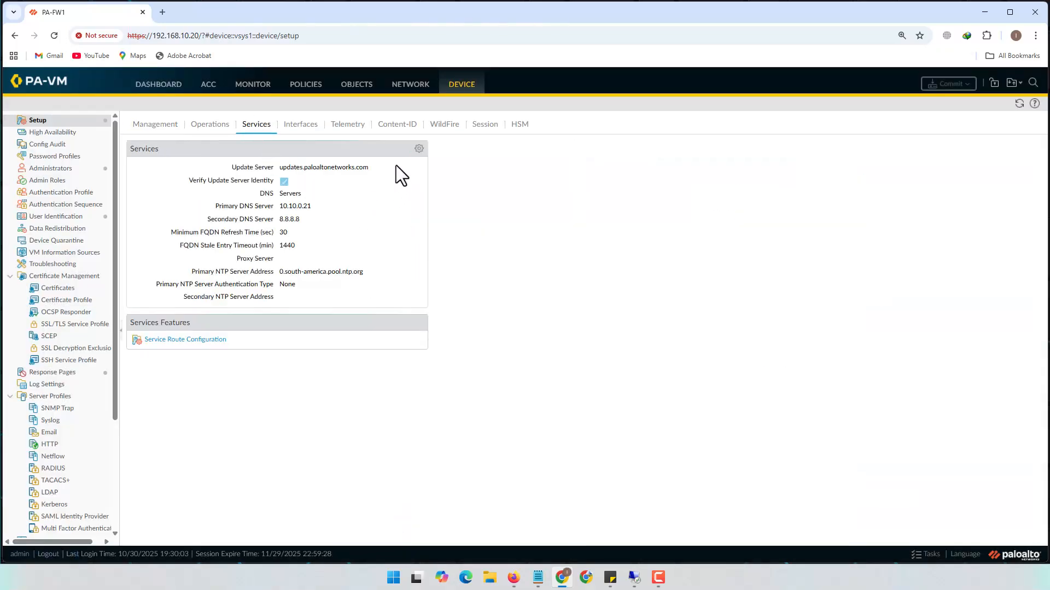
pyautogui.moveTo(222, 210); pyautogui.dragTo(316, 220)
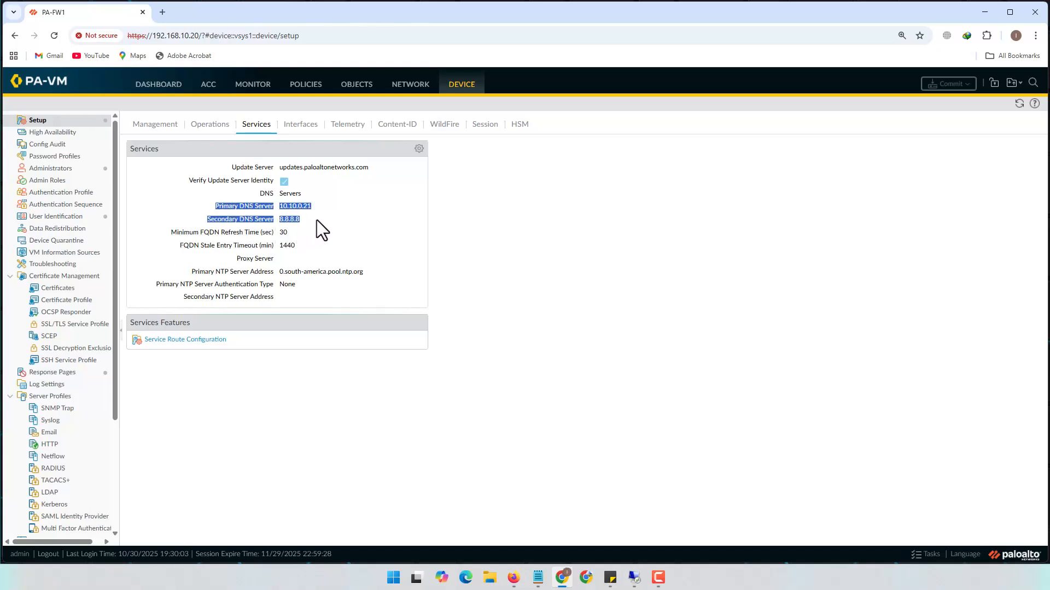
pyautogui.click(419, 149)
pyautogui.moveTo(473, 271); pyautogui.dragTo(423, 303)
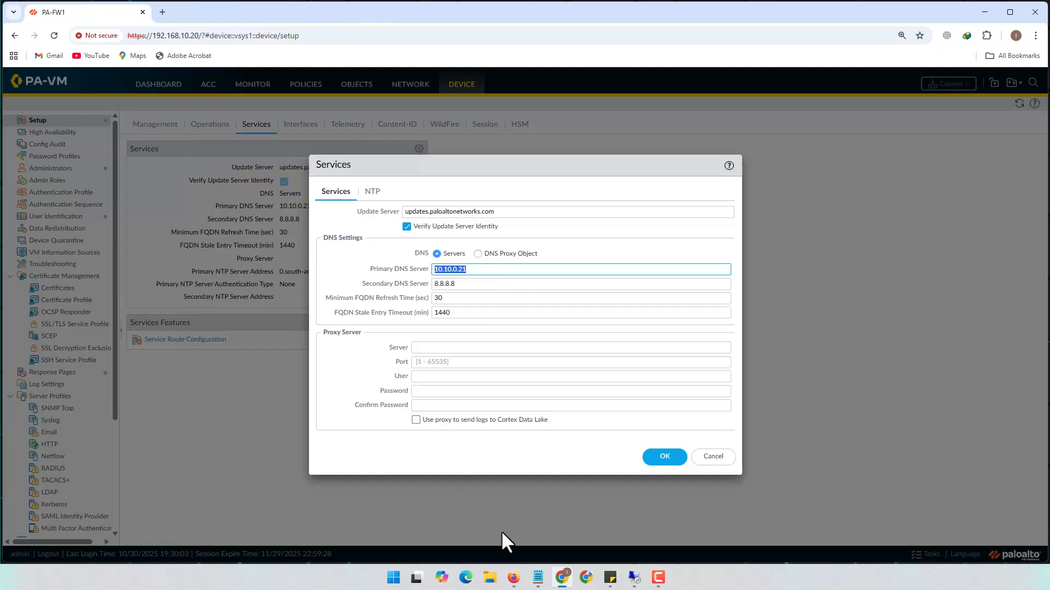
pyautogui.click(512, 578)
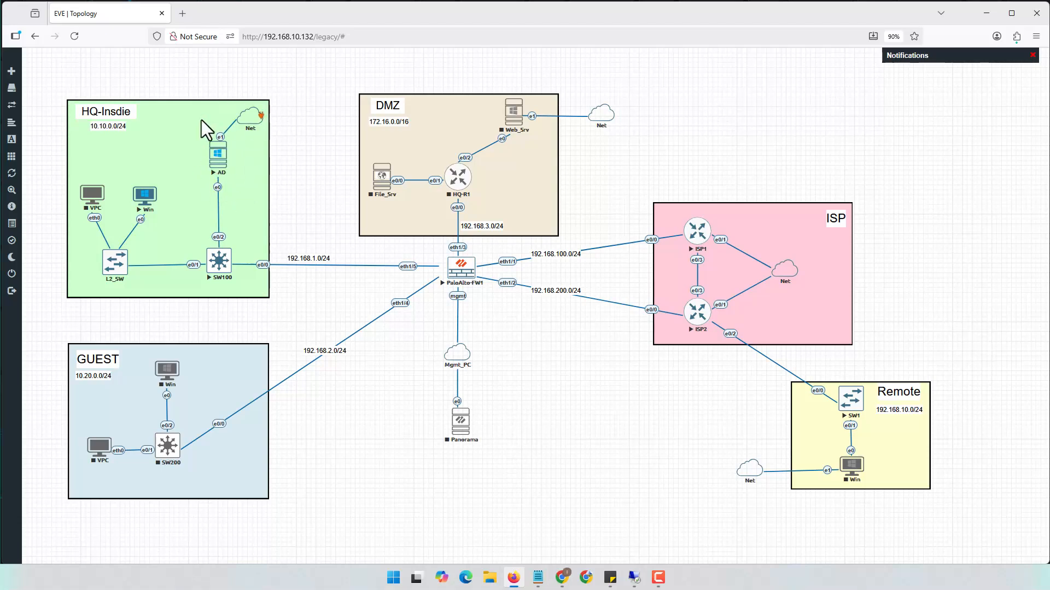
pyautogui.click(986, 13)
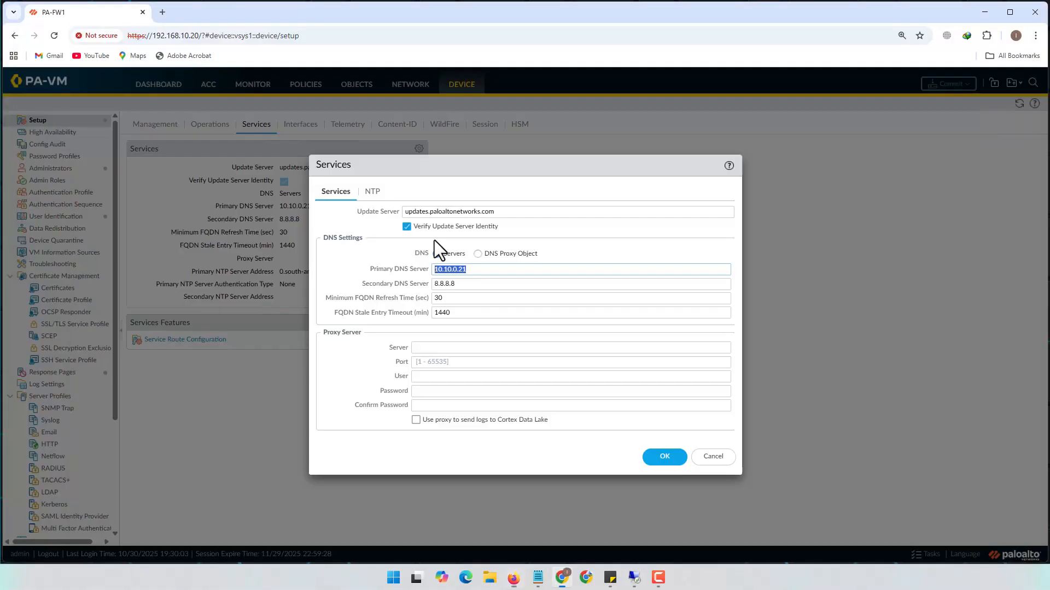
pyautogui.click(507, 271)
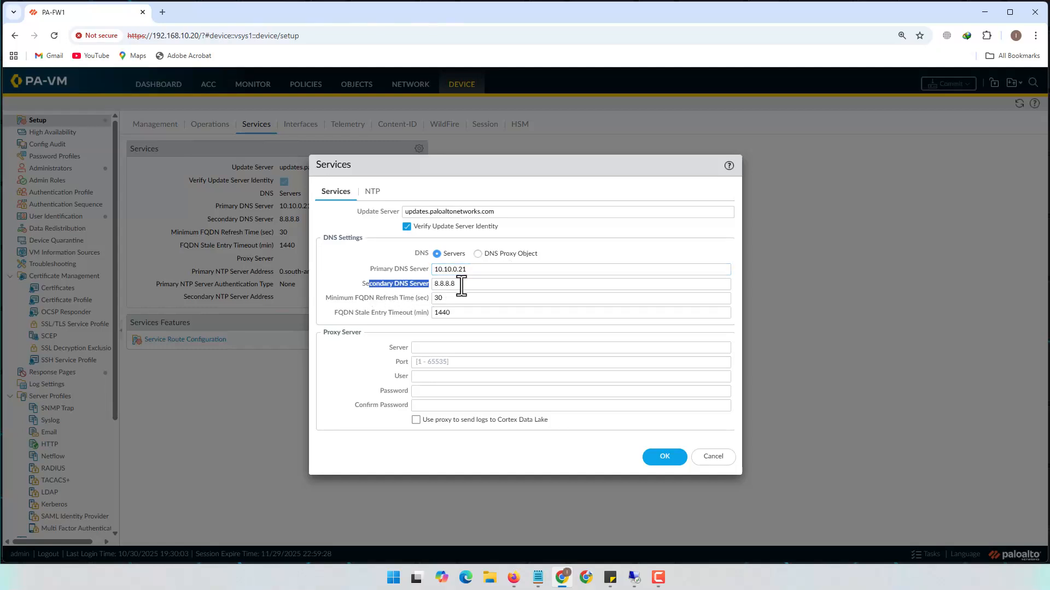
pyautogui.click(497, 285)
pyautogui.moveTo(462, 285); pyautogui.dragTo(389, 285)
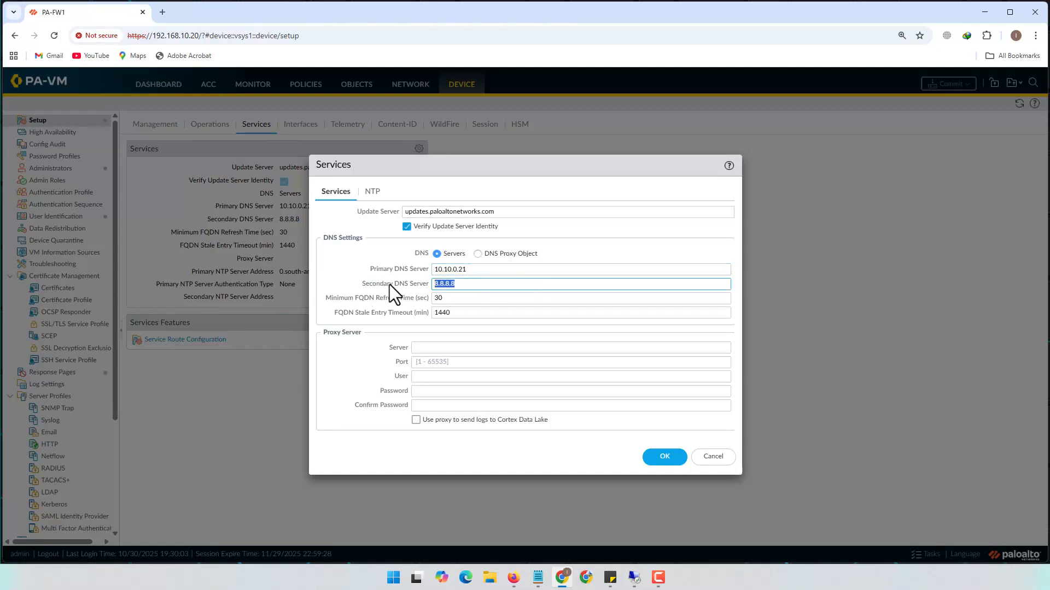
pyautogui.click(374, 194)
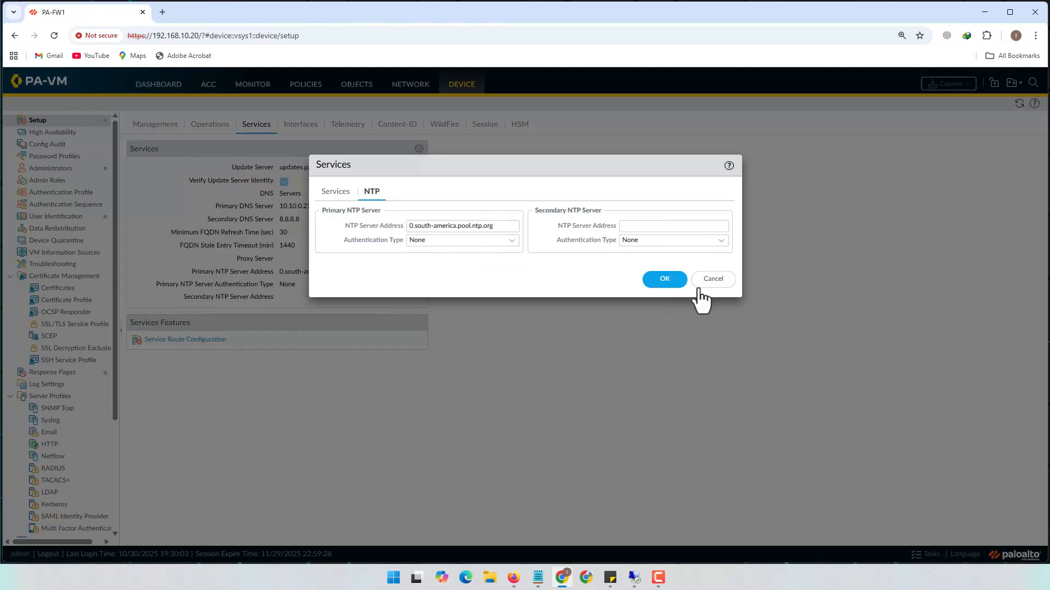
pyautogui.click(722, 281)
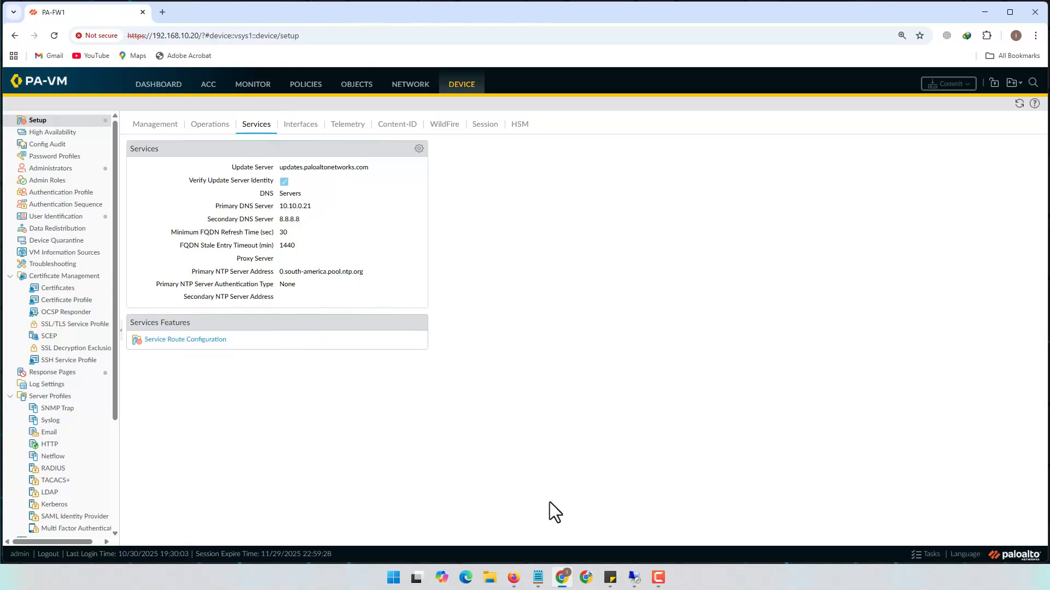
pyautogui.click(509, 581)
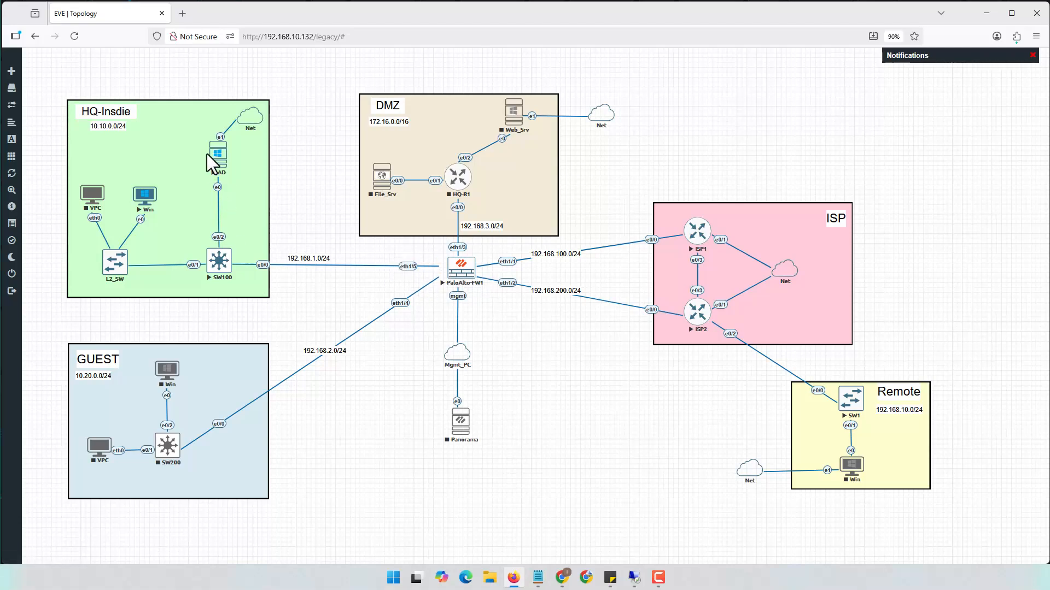
pyautogui.click(519, 578)
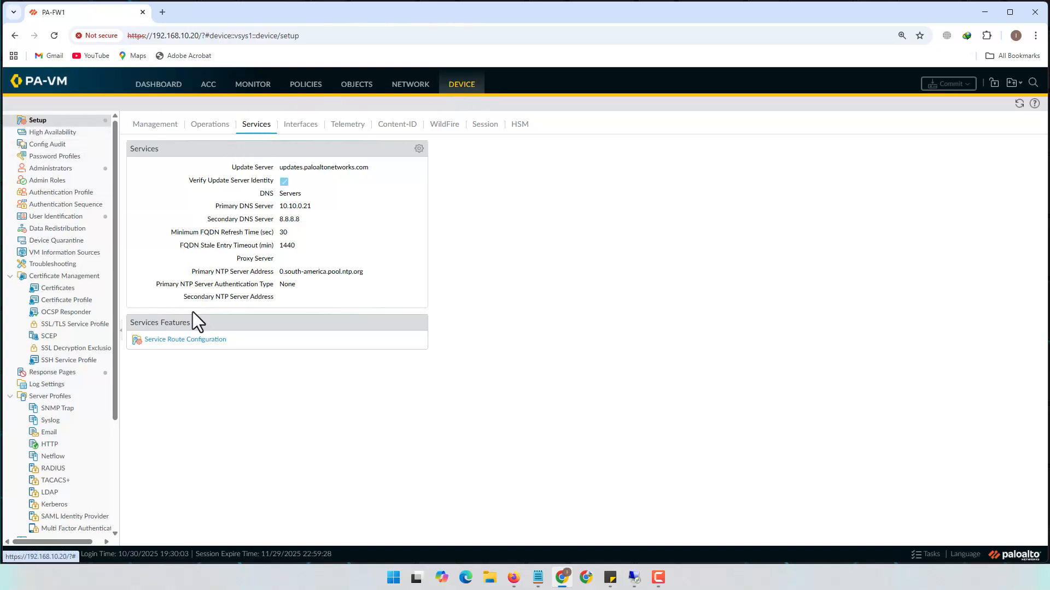
# Switch the service routes to Customize and inspect the DNS route source, leaving it unchanged
pyautogui.click(177, 340)
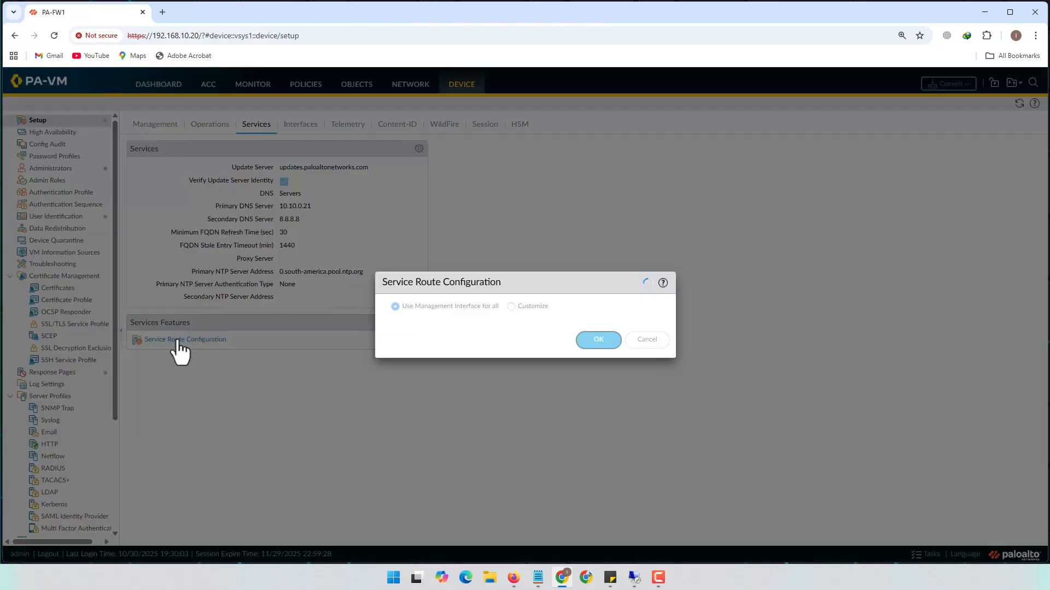
pyautogui.click(533, 307)
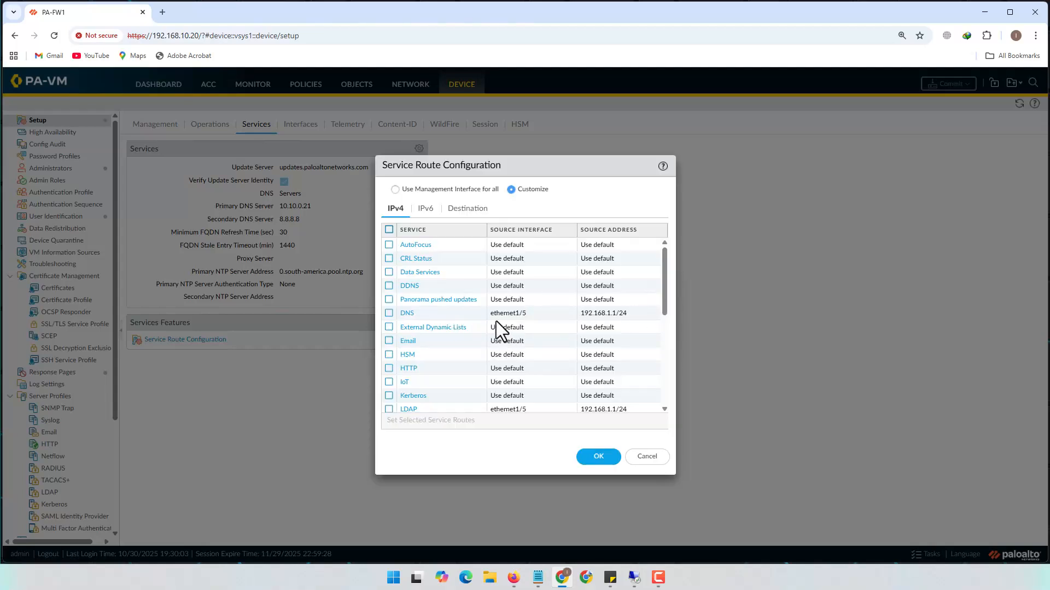
pyautogui.click(403, 315)
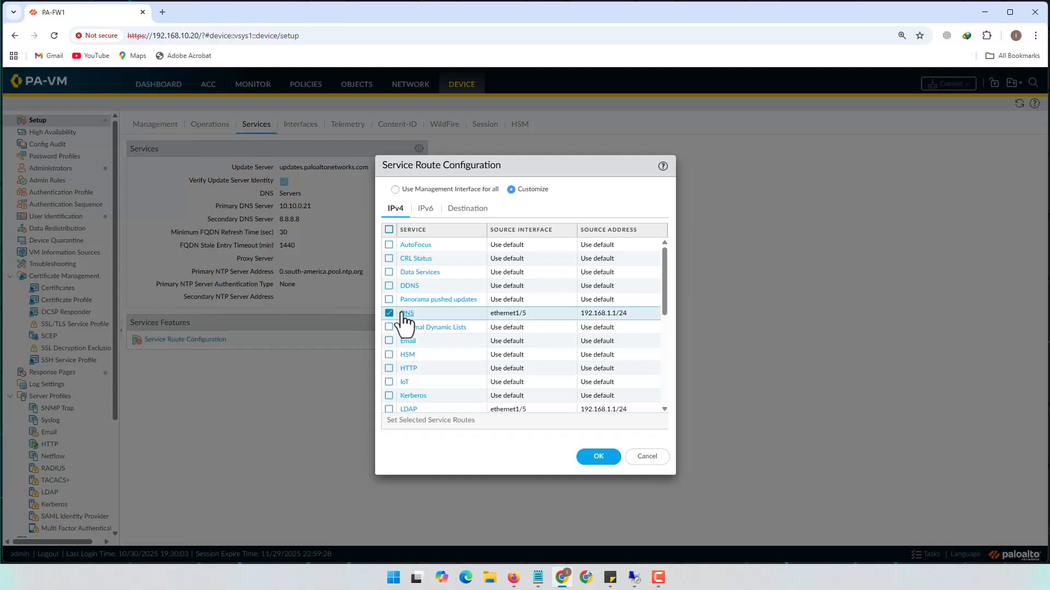
pyautogui.click(406, 314)
pyautogui.click(653, 354)
# Inspect the LDAP route source with ethernet1/5 and close it unchanged
pyautogui.moveTo(664, 284); pyautogui.dragTo(670, 335)
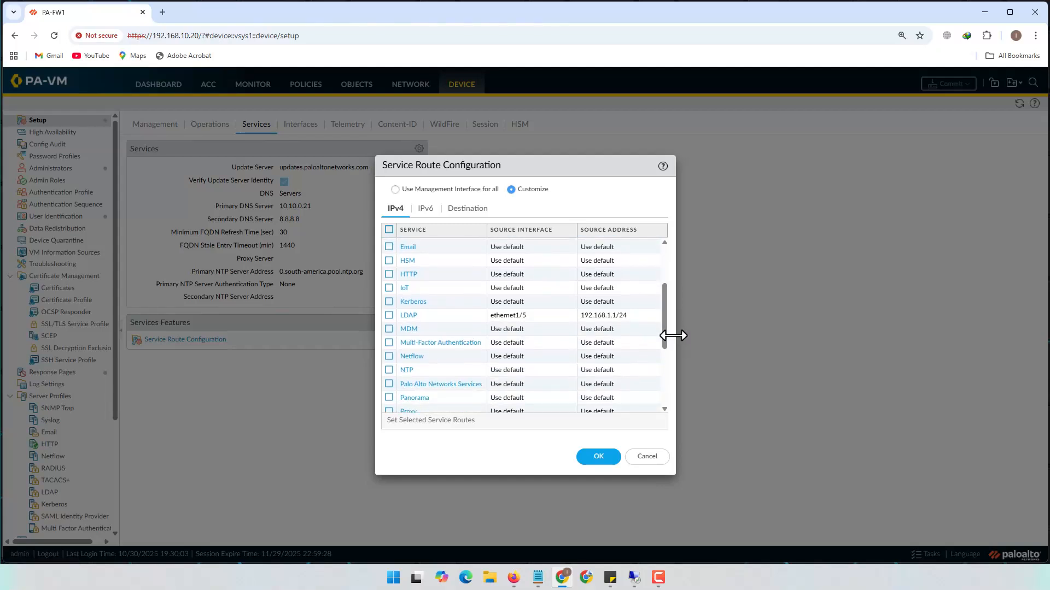
pyautogui.click(407, 316)
pyautogui.click(593, 307)
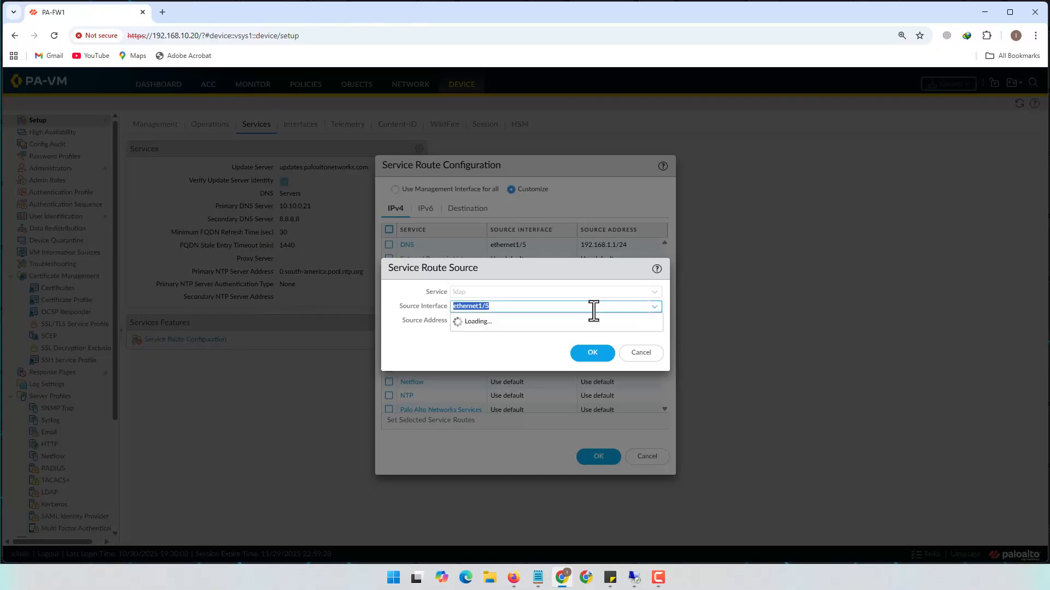
pyautogui.click(491, 414)
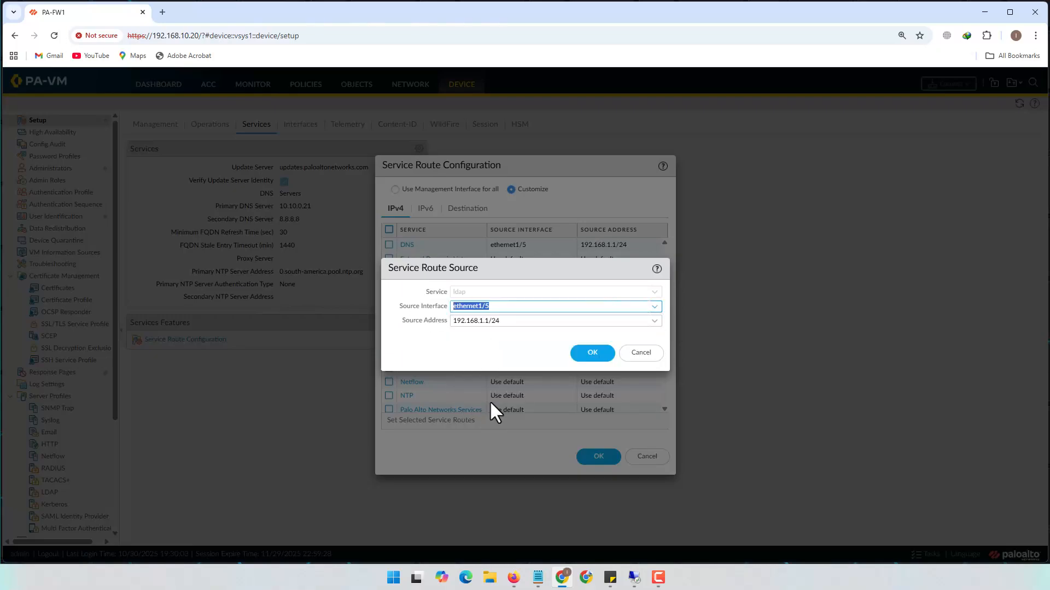
pyautogui.click(638, 354)
pyautogui.scroll(-5, 509, 368)
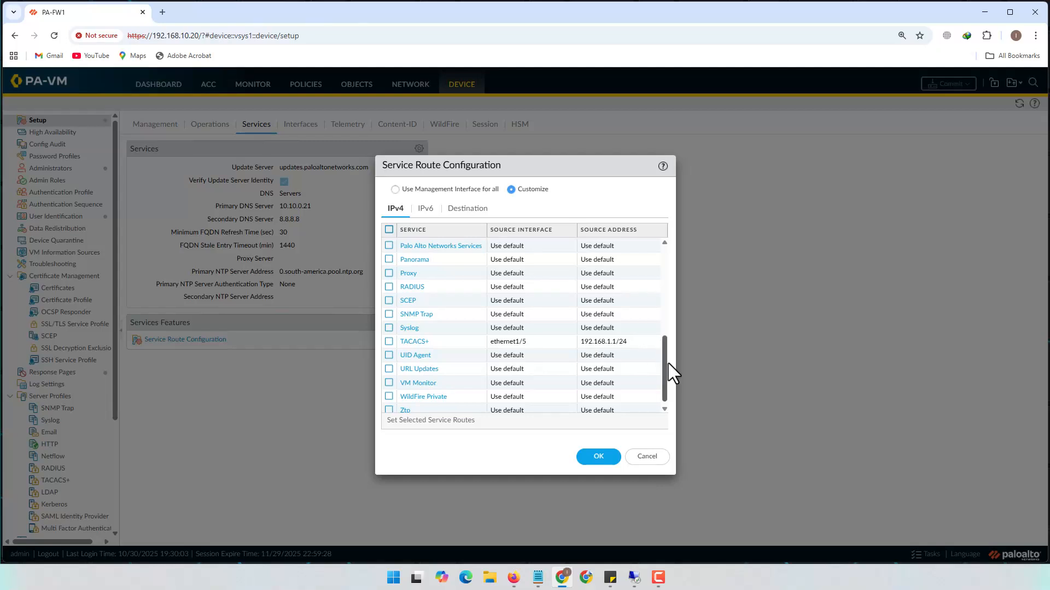
pyautogui.scroll(1, 668, 363)
pyautogui.scroll(-2, 671, 363)
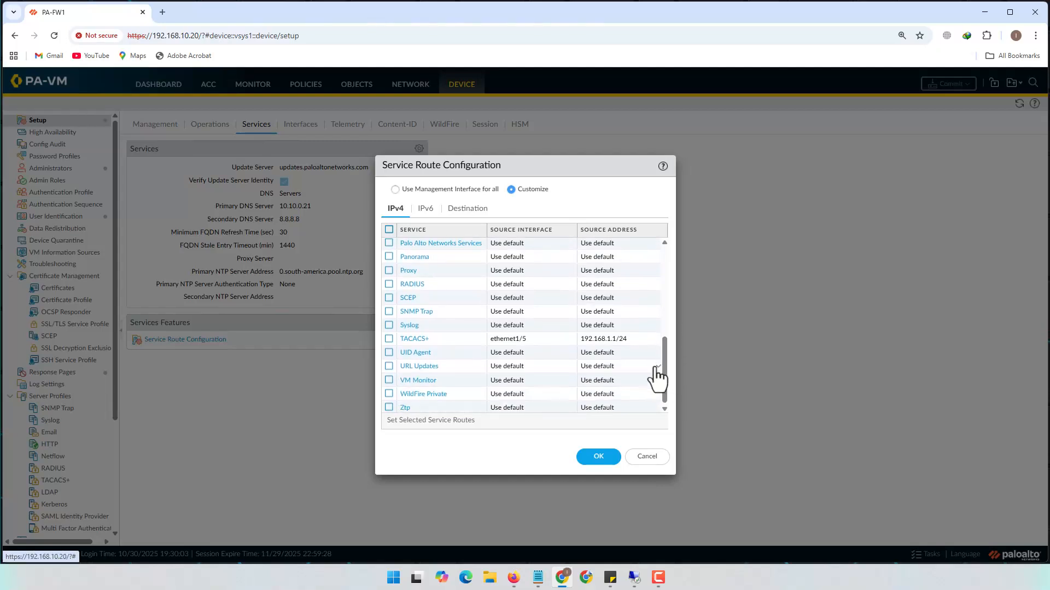
pyautogui.moveTo(663, 353)
pyautogui.mouseDown()
pyautogui.moveTo(663, 335)
pyautogui.moveTo(666, 359)
pyautogui.mouseUp()
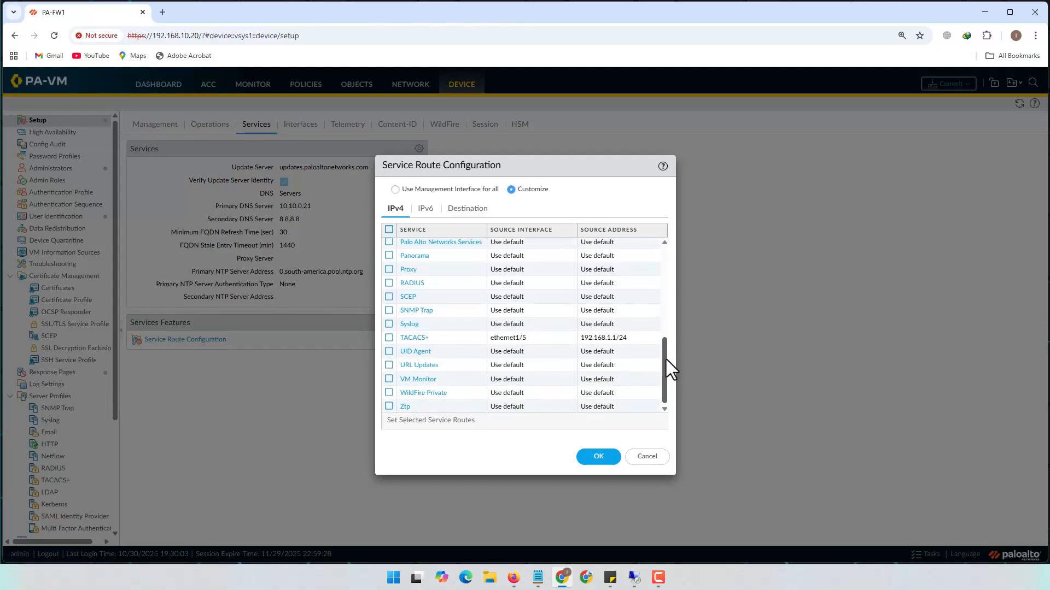
# Route RADIUS traffic from ethernet1/5 with source address 192.168.1.1/24 and apply the service routes
pyautogui.click(412, 283)
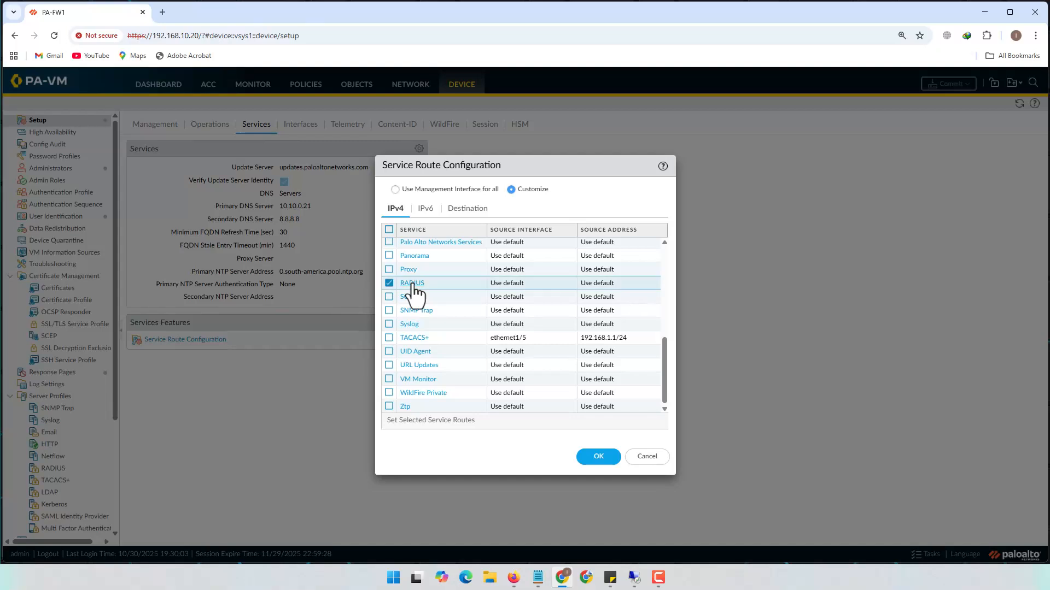
pyautogui.click(656, 307)
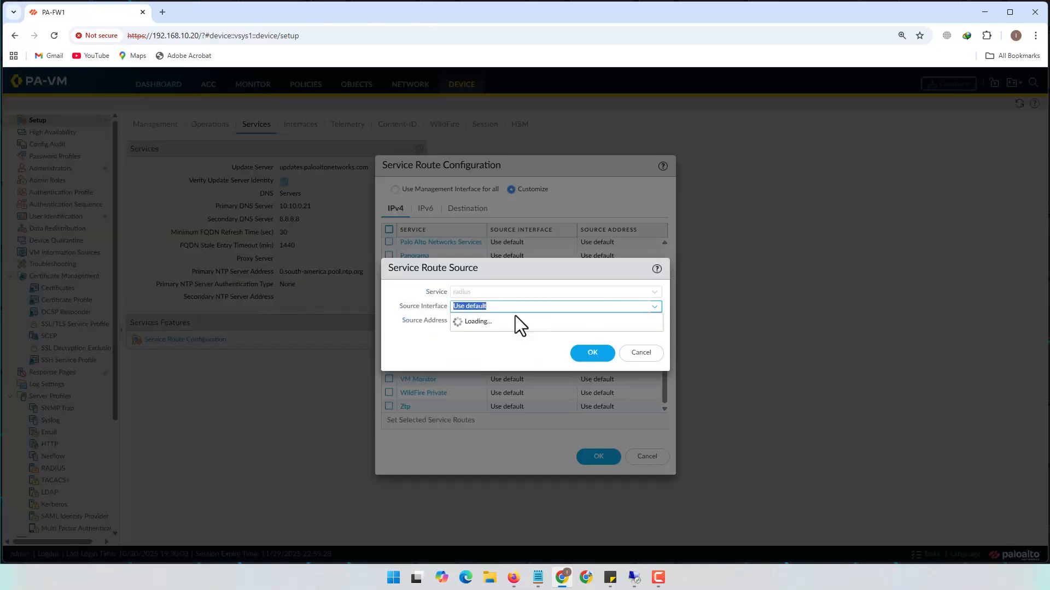
pyautogui.click(486, 405)
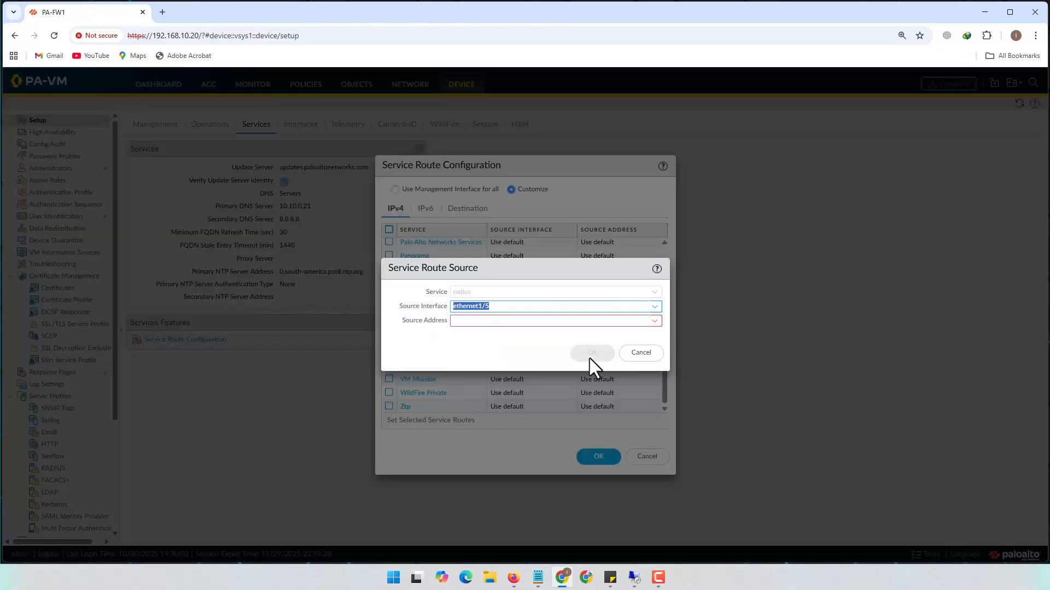
pyautogui.click(507, 307)
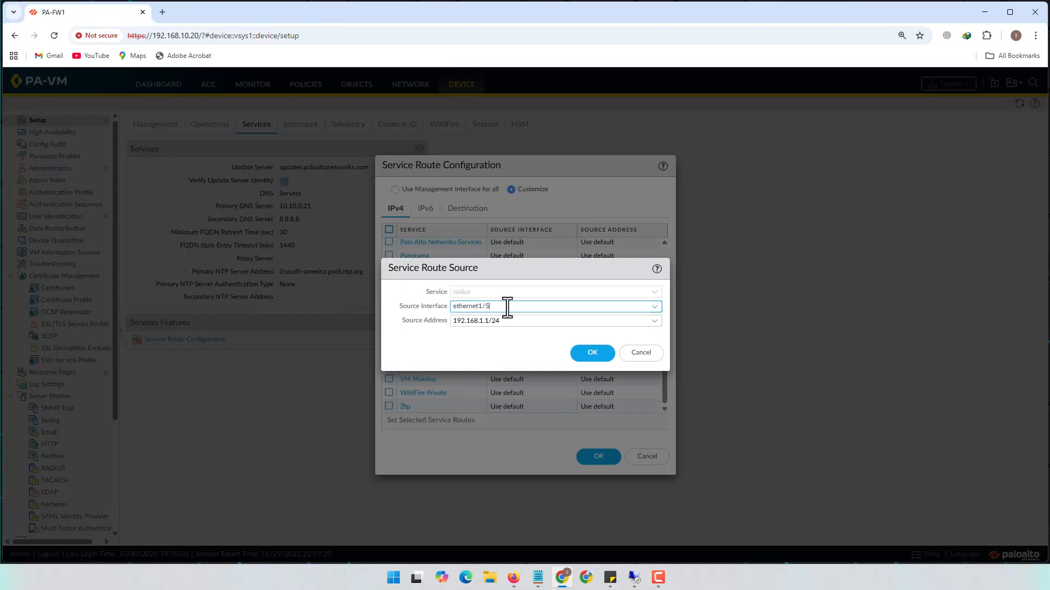
pyautogui.click(585, 357)
pyautogui.click(600, 458)
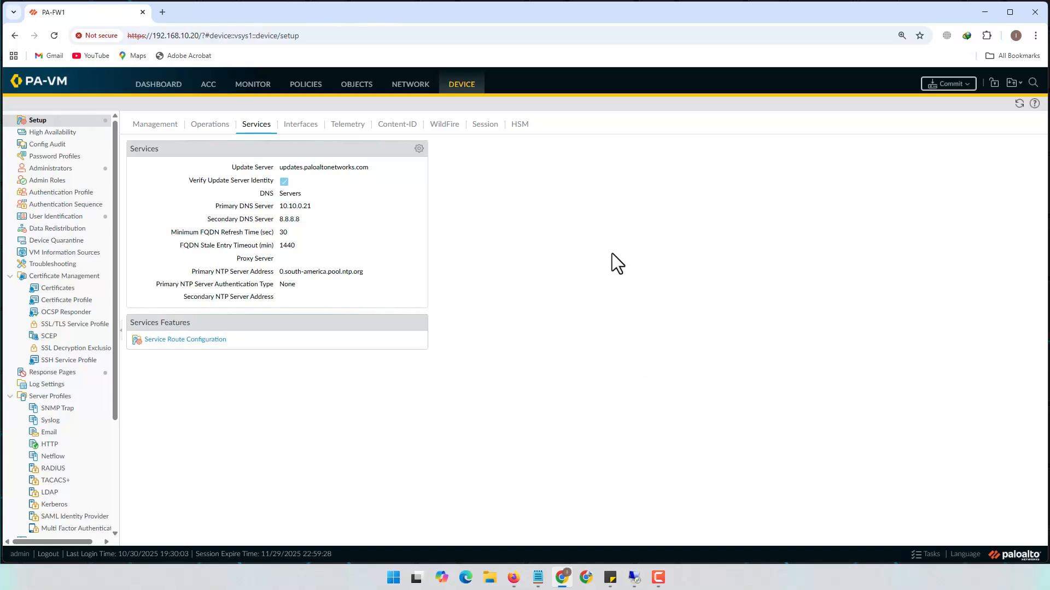
pyautogui.click(948, 84)
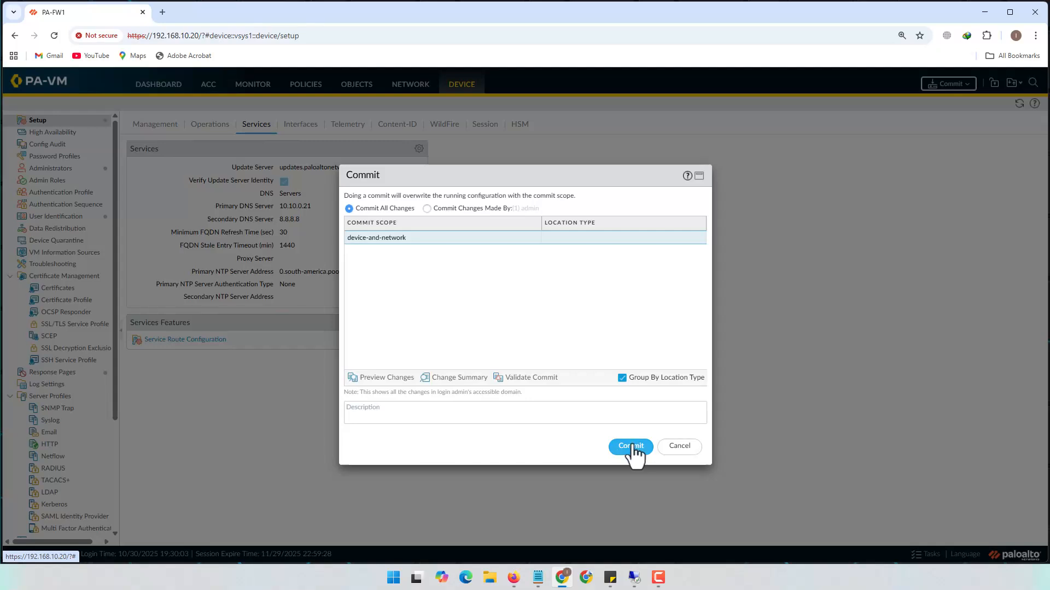
# Confirm the commit, wait for 'Configuration committed successfully', and close the status window
pyautogui.click(630, 448)
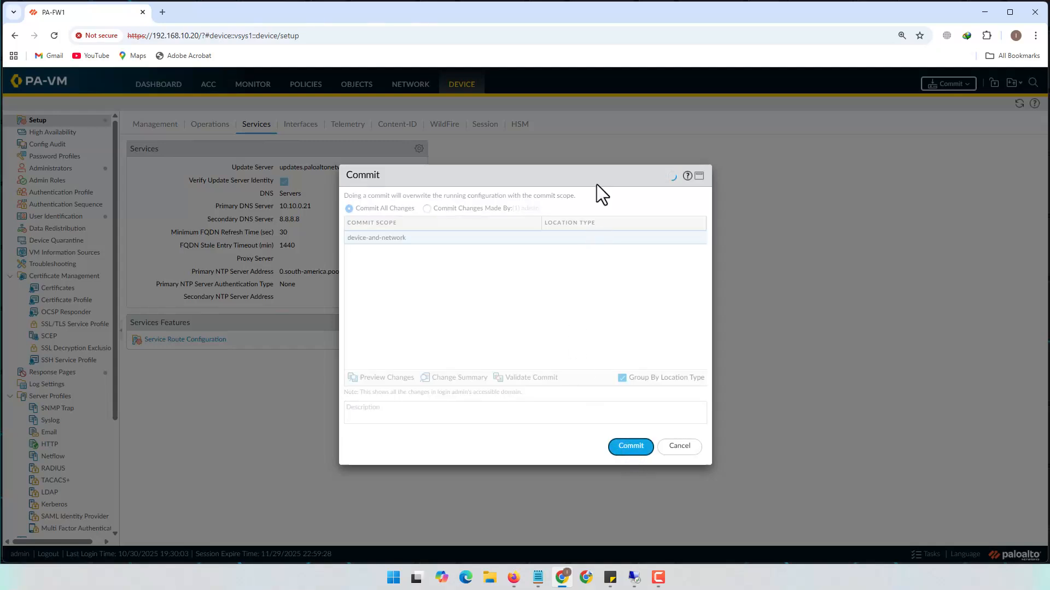
pyautogui.moveTo(576, 176); pyautogui.dragTo(738, 175)
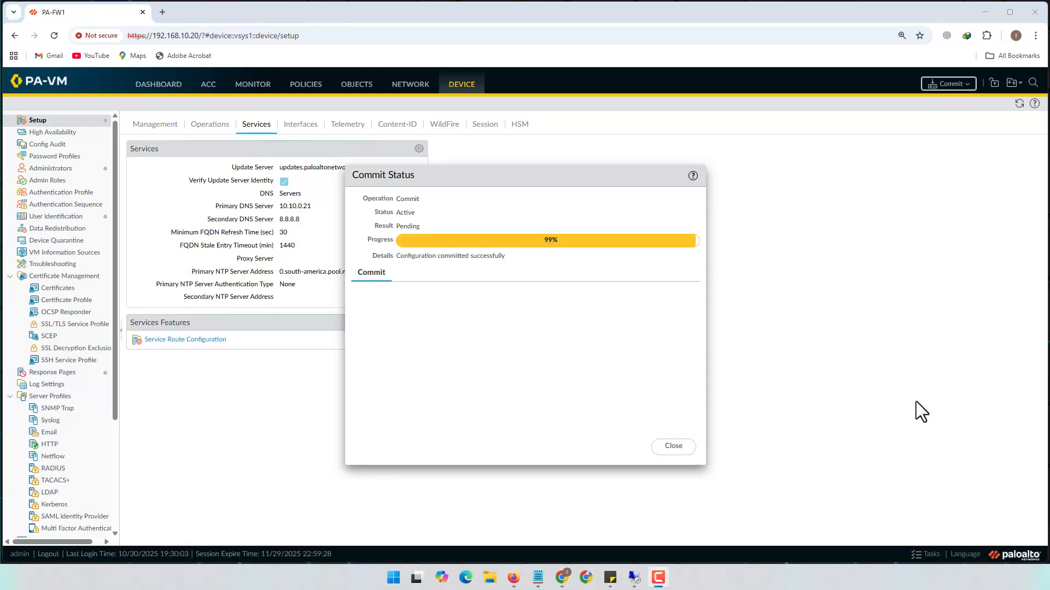
pyautogui.moveTo(432, 255); pyautogui.dragTo(504, 256)
pyautogui.click(673, 446)
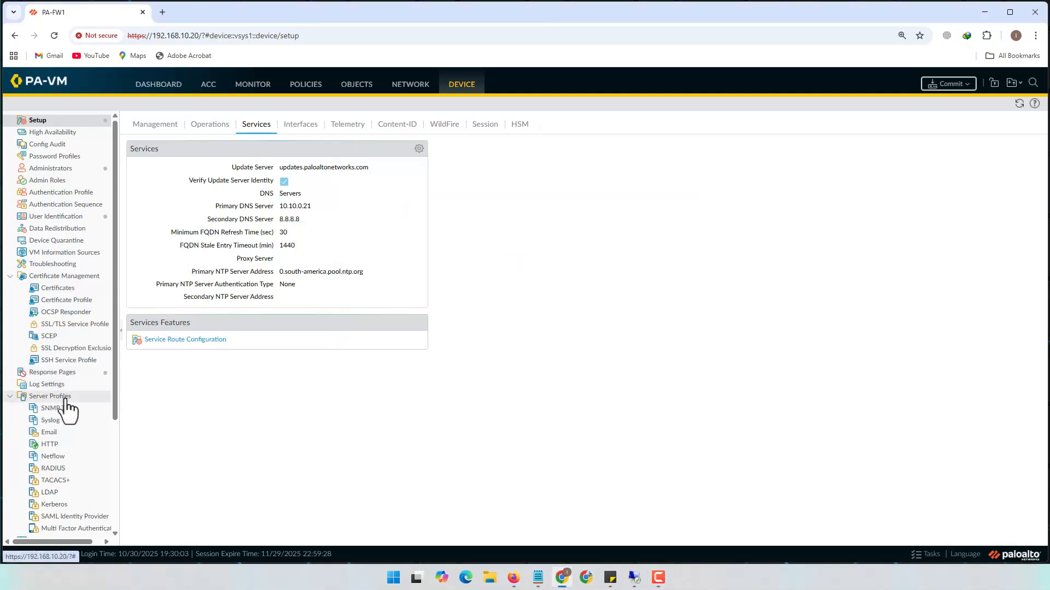
# Create a new LDAP server profile named AD_LDAP_Srv
pyautogui.click(468, 92)
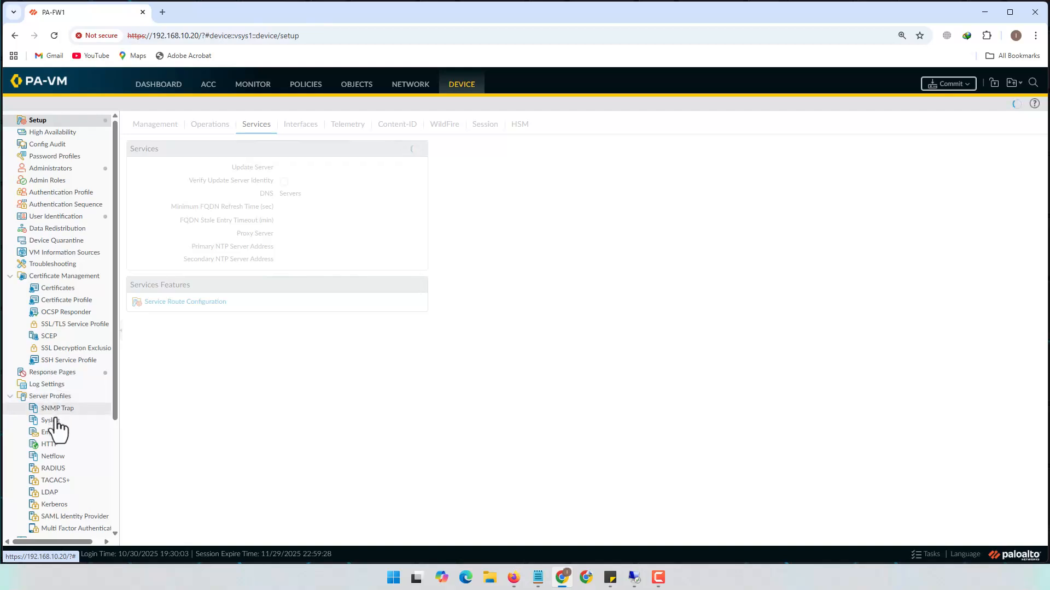
pyautogui.click(50, 493)
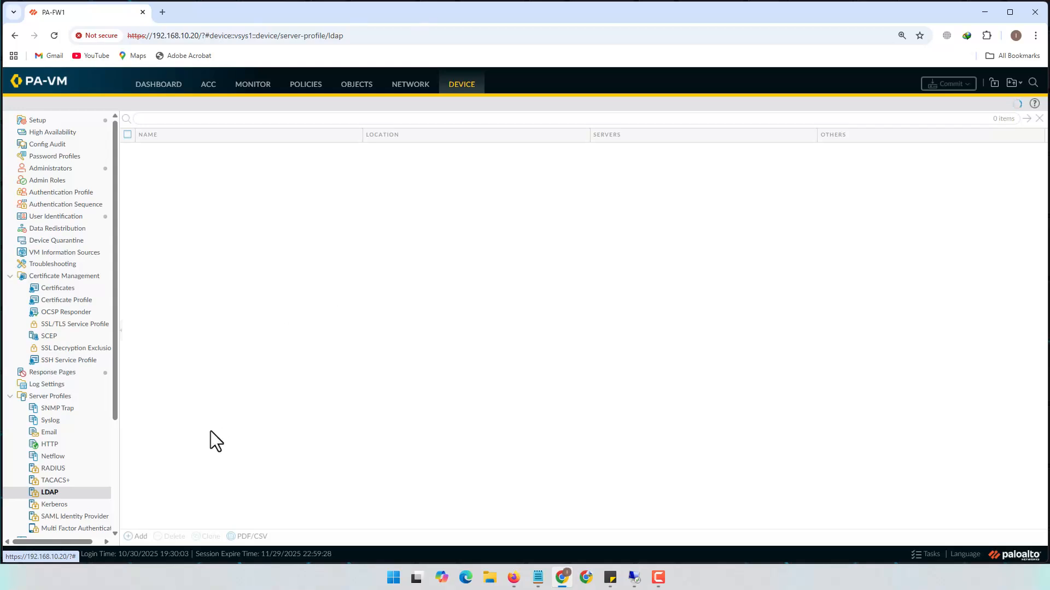
pyautogui.click(140, 536)
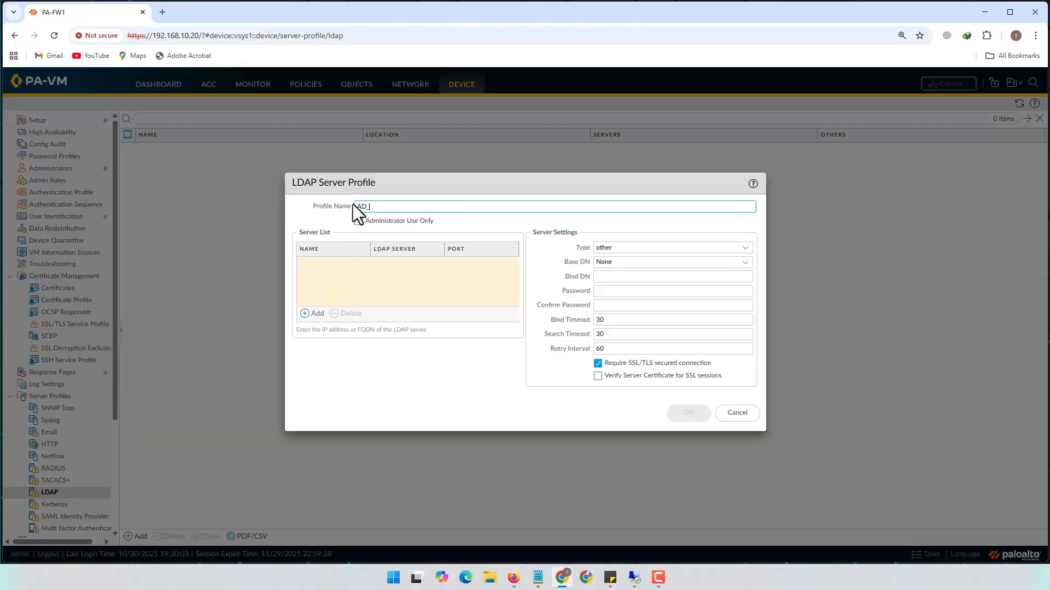
pyautogui.write('AD_LDAP_Srv')
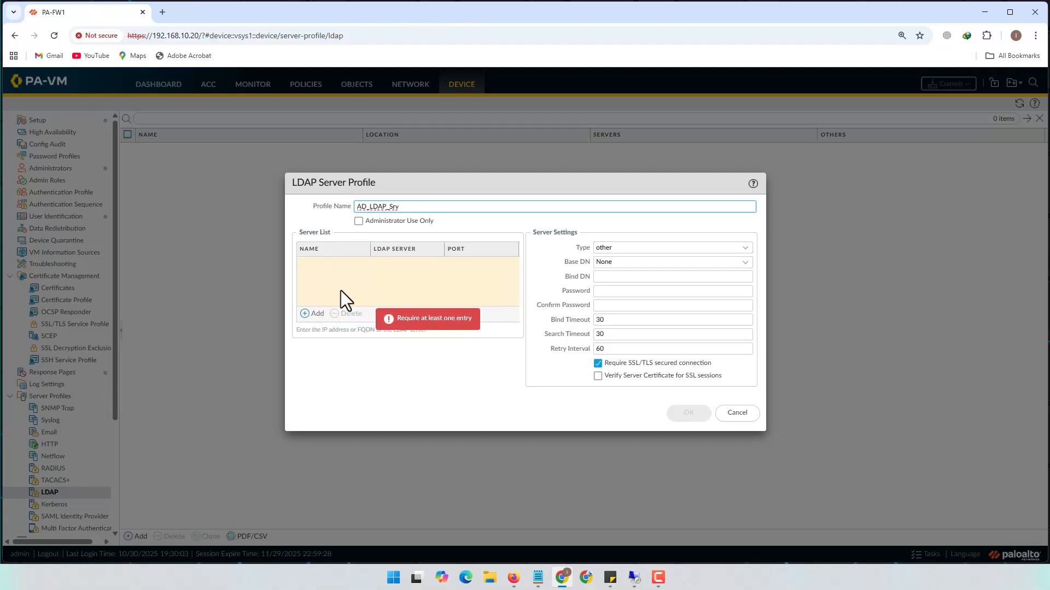
# Add server AD1 at 10.10.0.21 port 389 and turn off Require SSL/TLS secured connection
pyautogui.click(319, 314)
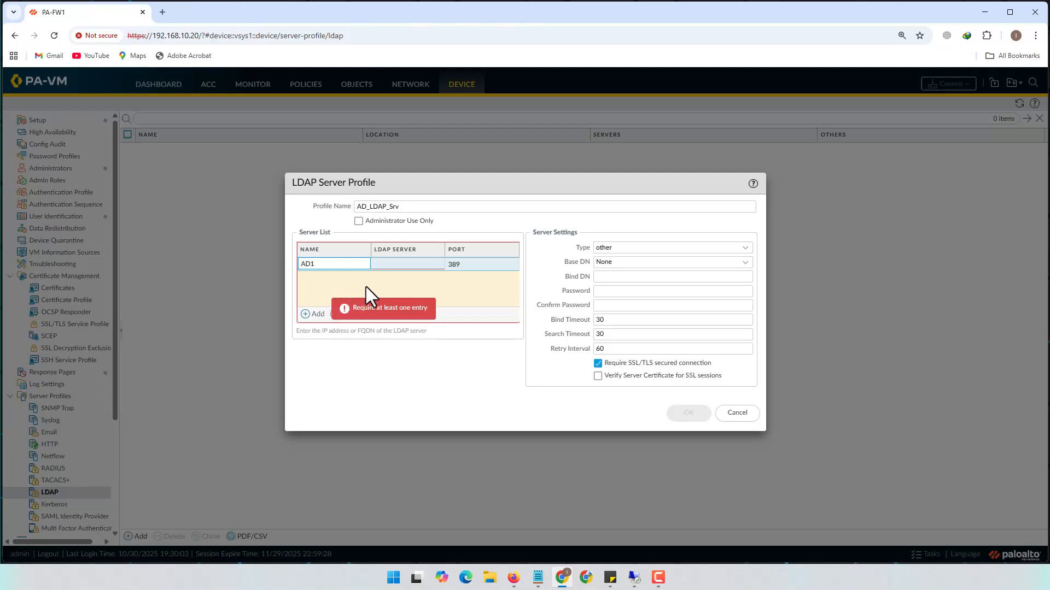
pyautogui.click(387, 265)
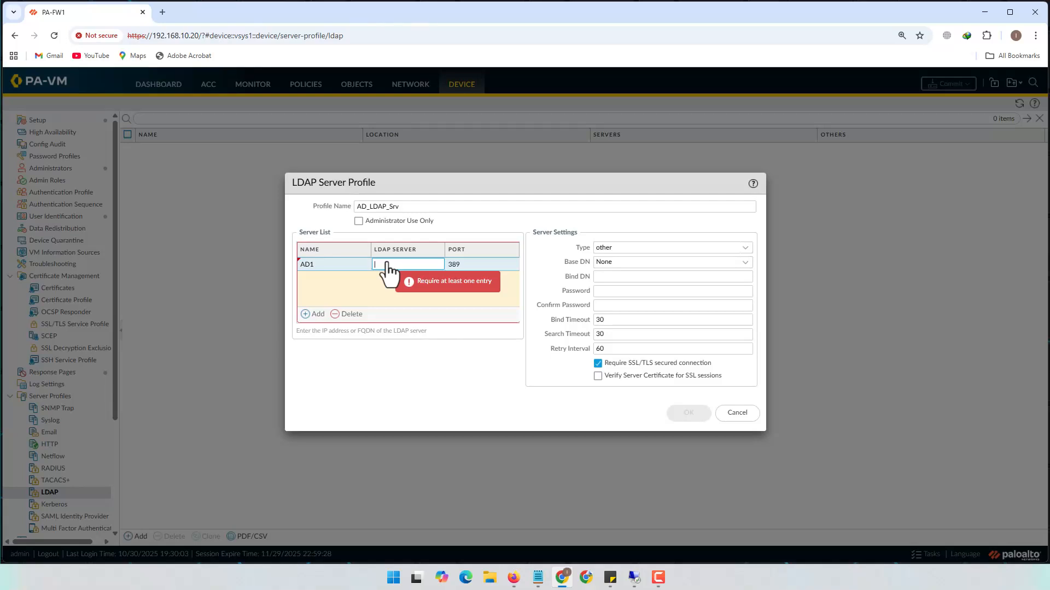
pyautogui.write('10.10.0.21')
pyautogui.click(473, 282)
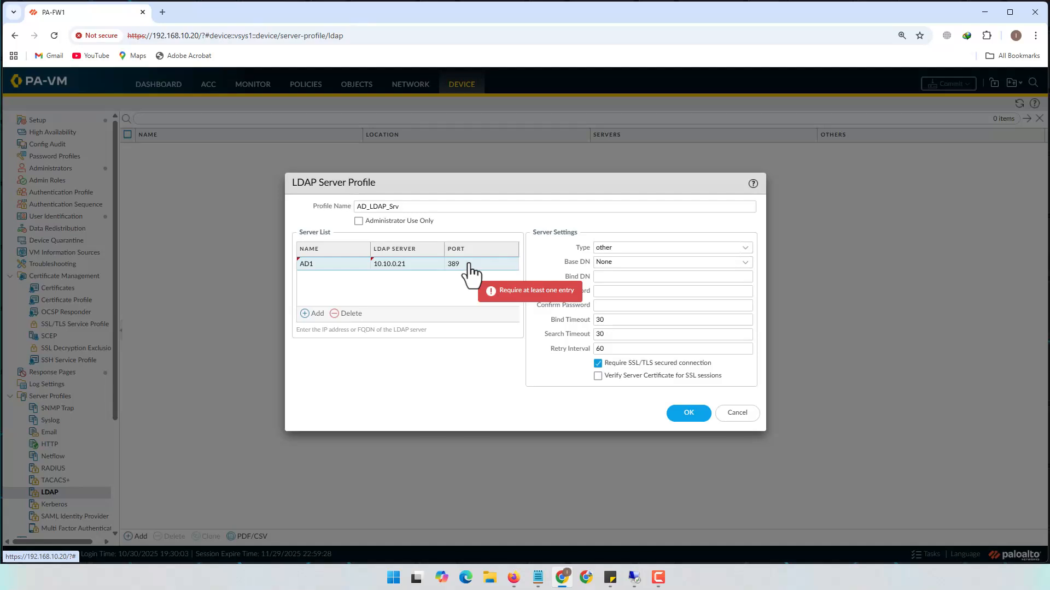
pyautogui.click(598, 364)
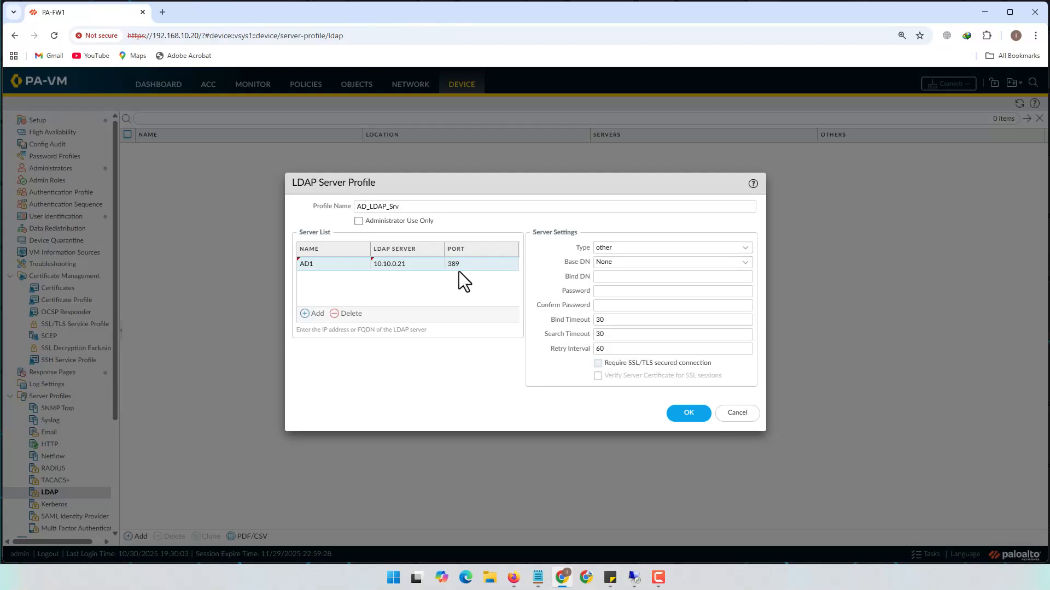
# Set the LDAP profile type to active-directory and choose base DN DC=nmz,DC=local
pyautogui.click(746, 249)
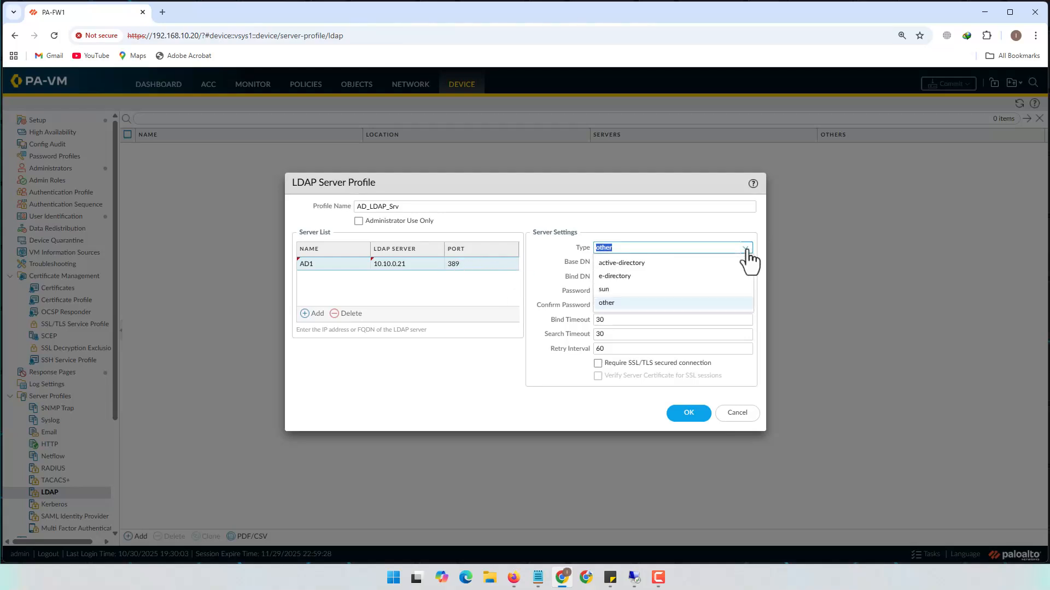
pyautogui.click(621, 264)
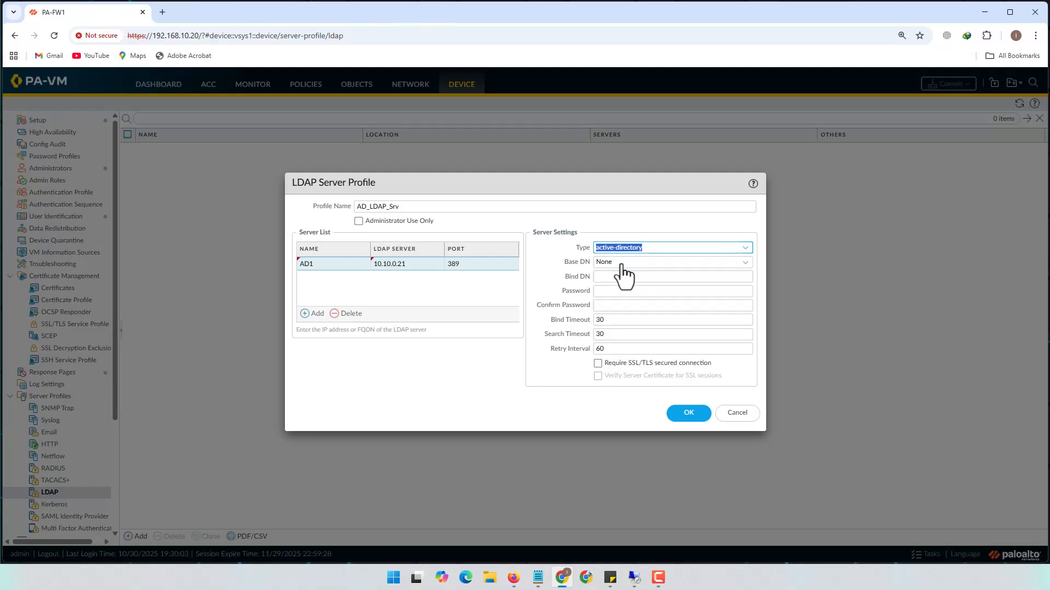
pyautogui.click(745, 264)
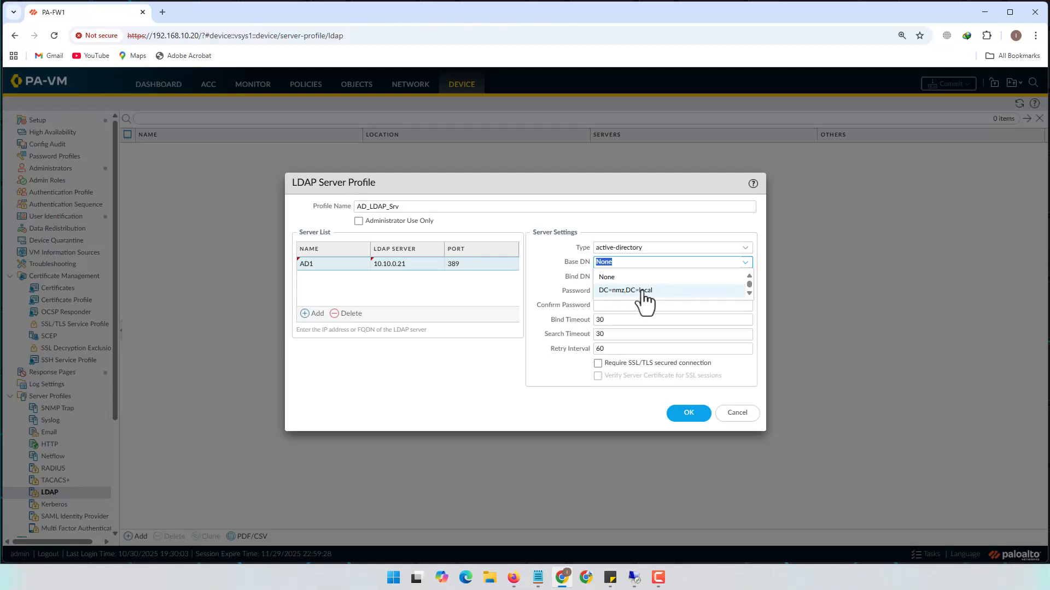
pyautogui.click(638, 291)
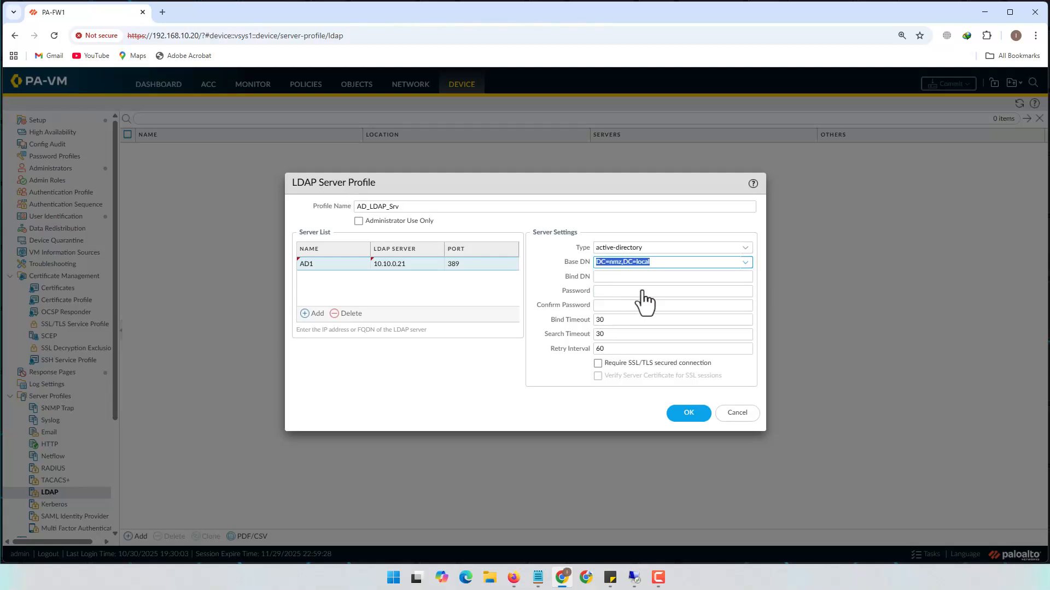
pyautogui.click(678, 263)
pyautogui.click(513, 577)
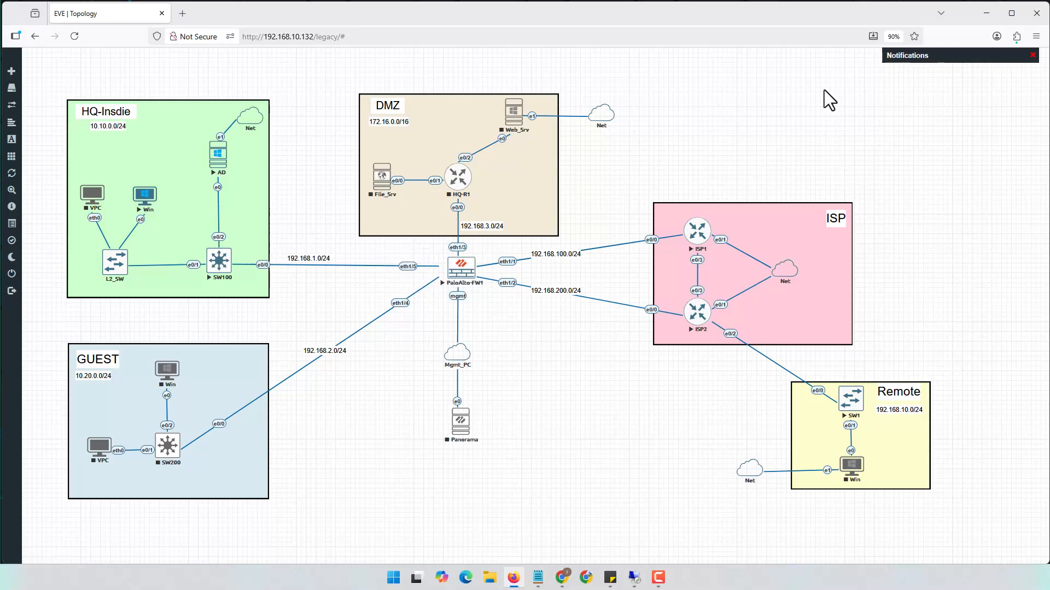
pyautogui.click(986, 13)
pyautogui.click(671, 263)
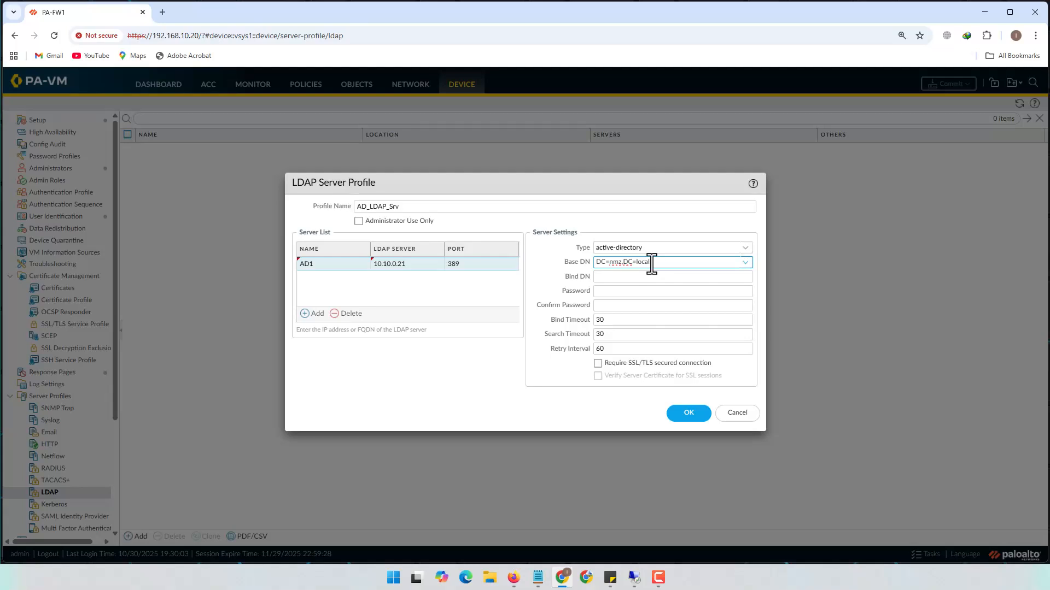
# Remove a stray character and keep DC=nmz,DC=local as the base DN
pyautogui.write('d')
pyautogui.press('BackSpace')
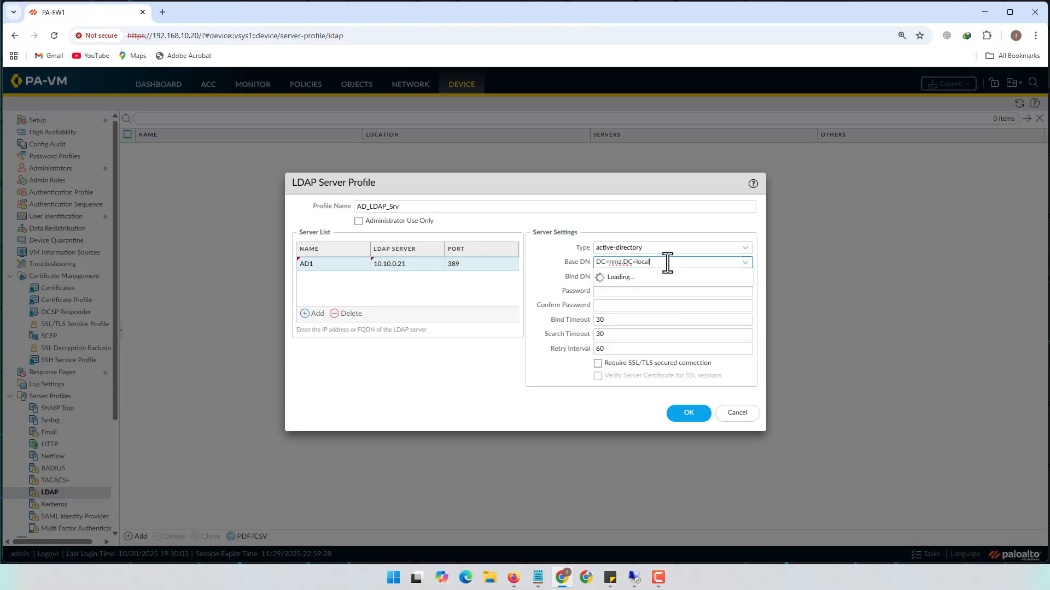
pyautogui.click(650, 291)
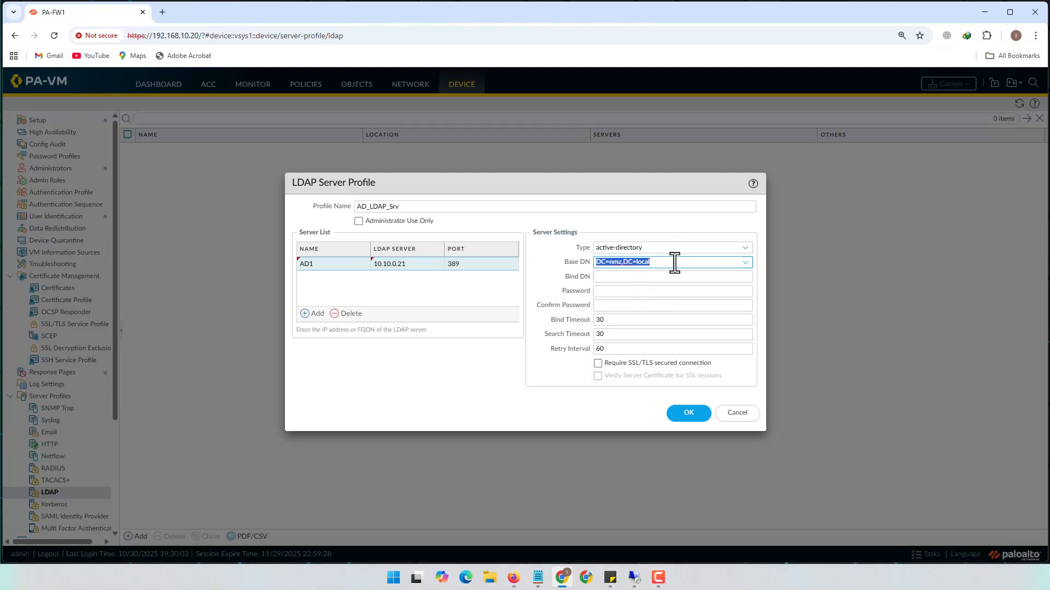
pyautogui.click(672, 262)
# Enter the domain administrator bind DN and its password, then save the AD_LDAP_Srv profile
pyautogui.click(651, 278)
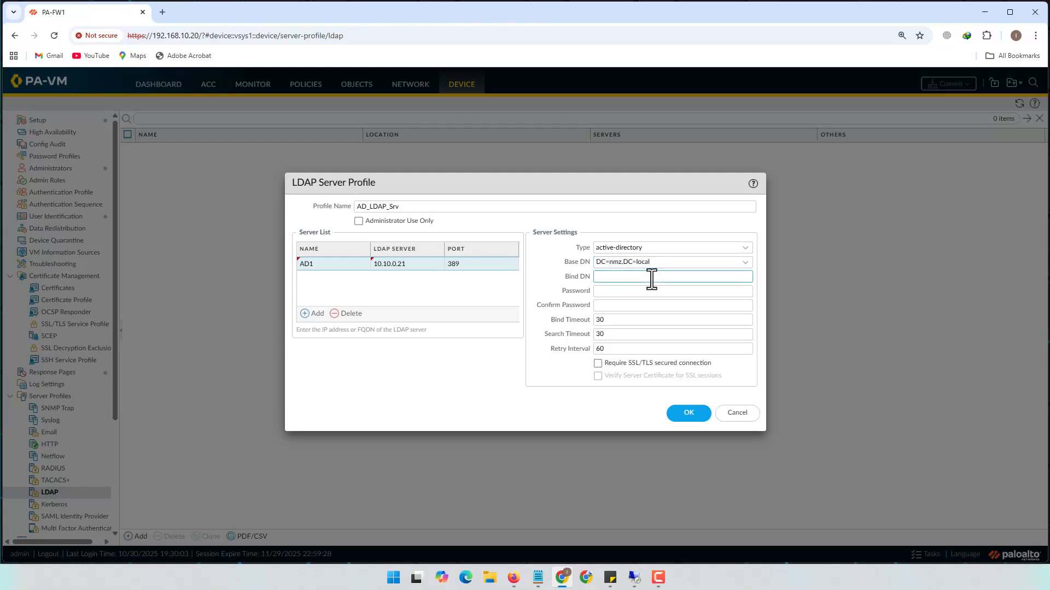
pyautogui.write('administrator')
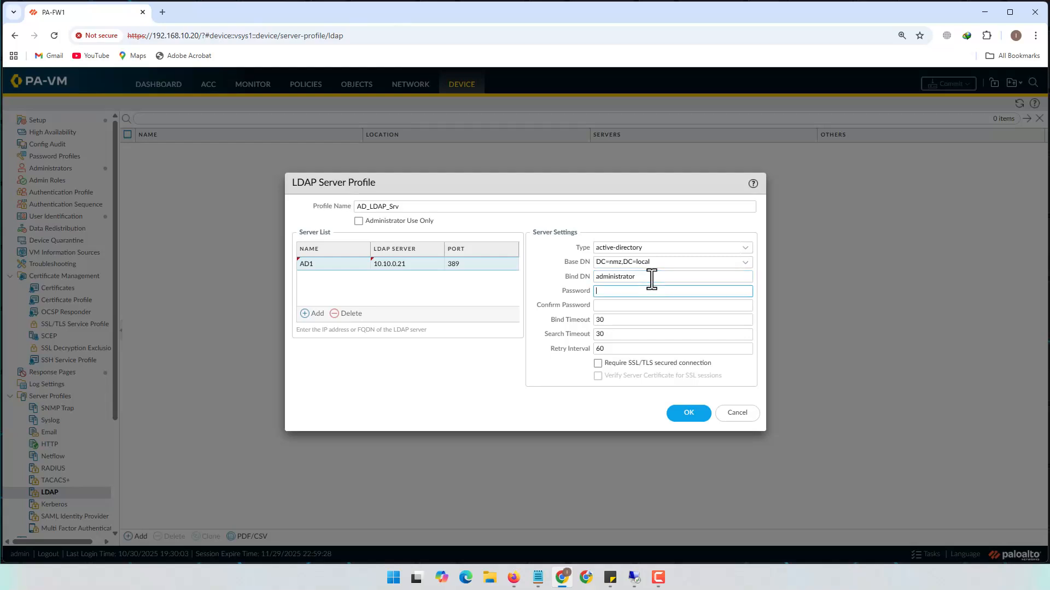
pyautogui.write('••••••••')
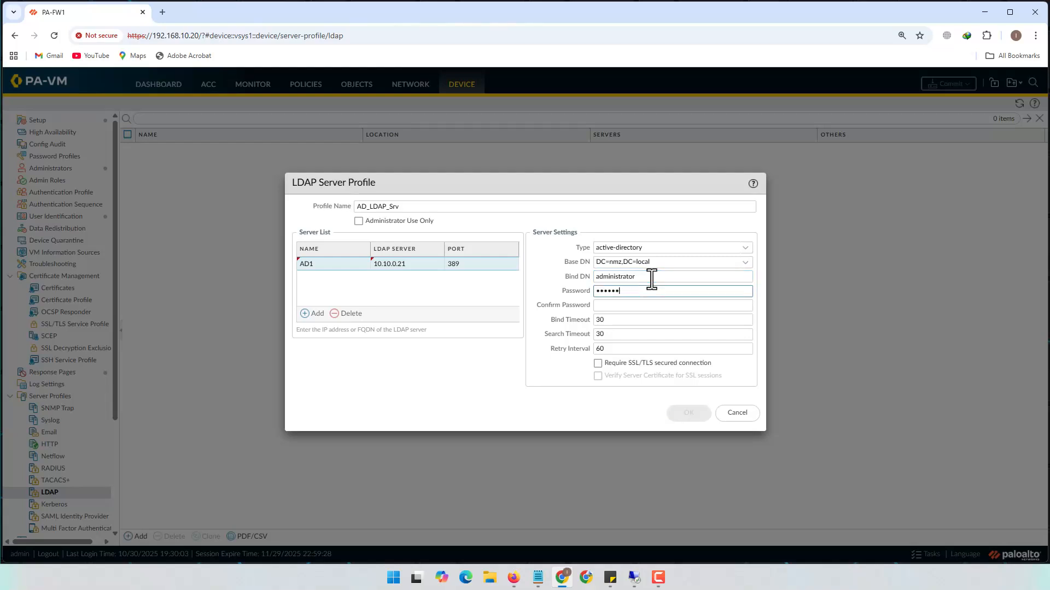
pyautogui.write('••')
pyautogui.press('Tab')
pyautogui.write('•')
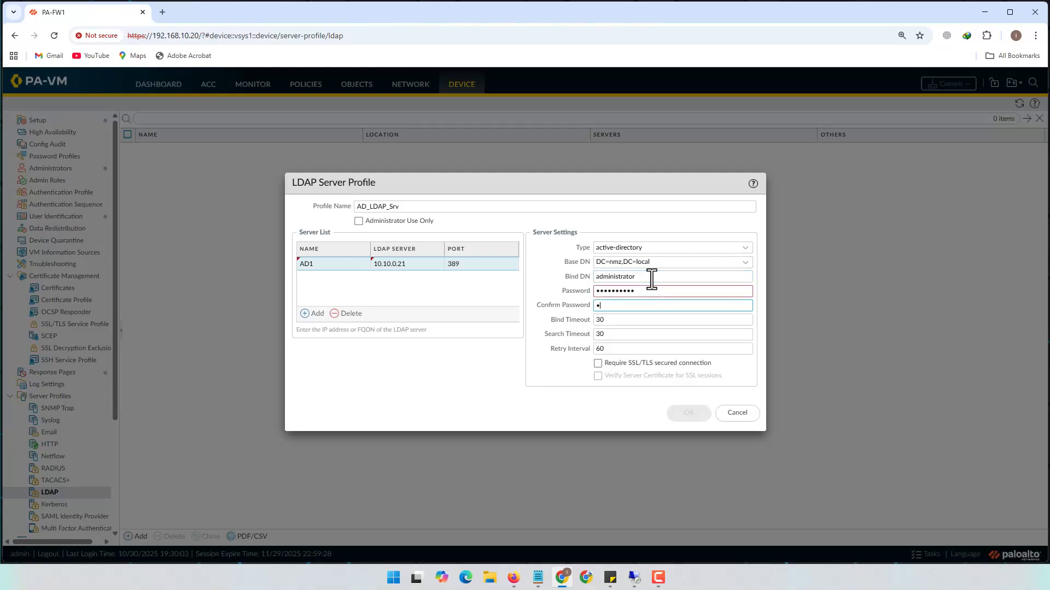
pyautogui.write('•••••••••')
pyautogui.click(651, 277)
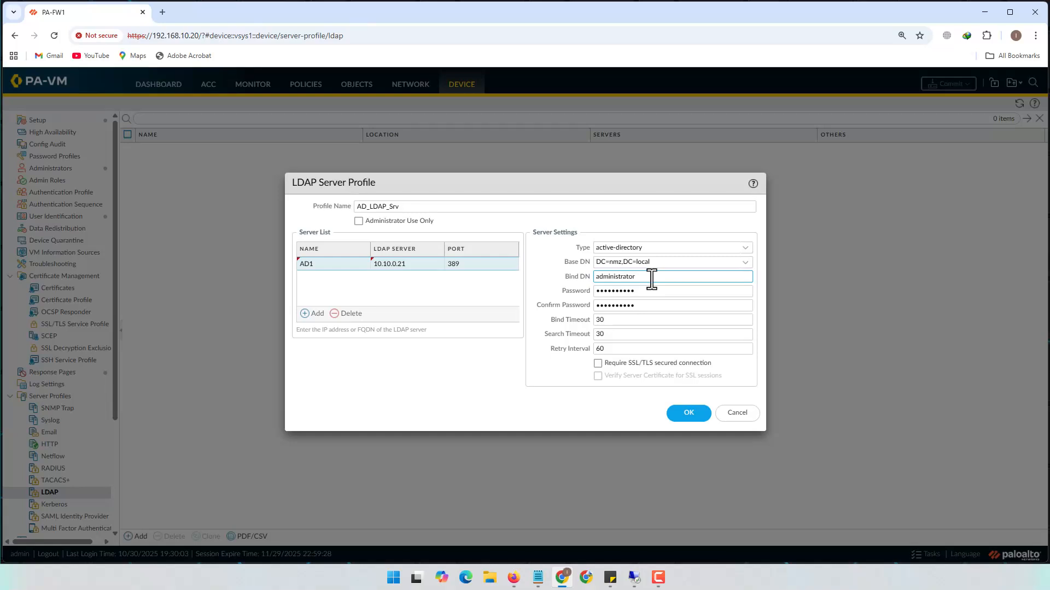
pyautogui.write('administrator@nmz.local')
pyautogui.moveTo(645, 276); pyautogui.dragTo(595, 276)
pyautogui.click(690, 413)
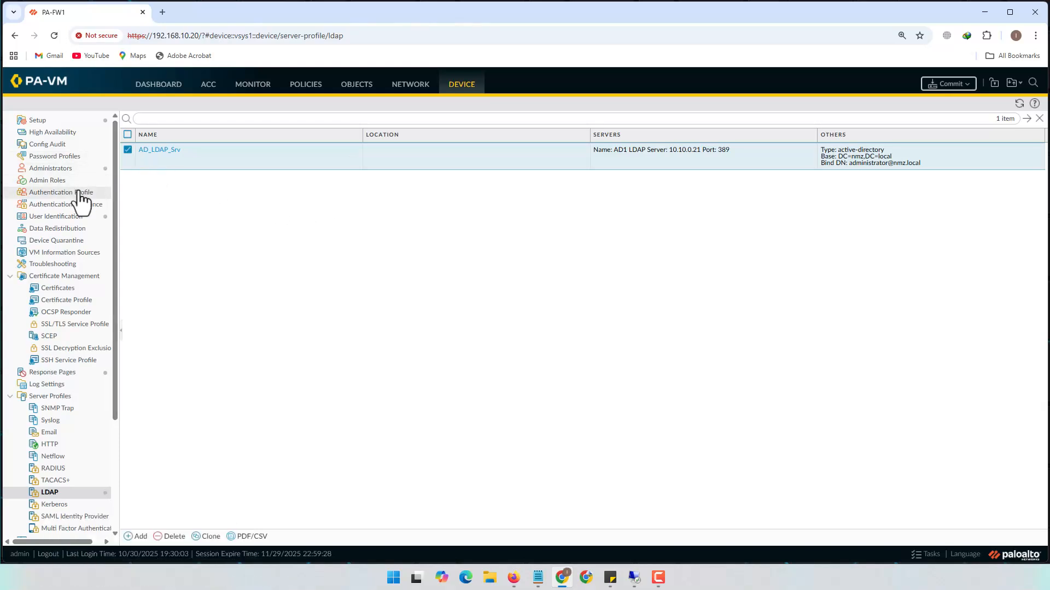
# Set server monitor account nmz.local\PA_USER_ID, DNS name nmz.local, and enter its password twice
pyautogui.click(55, 217)
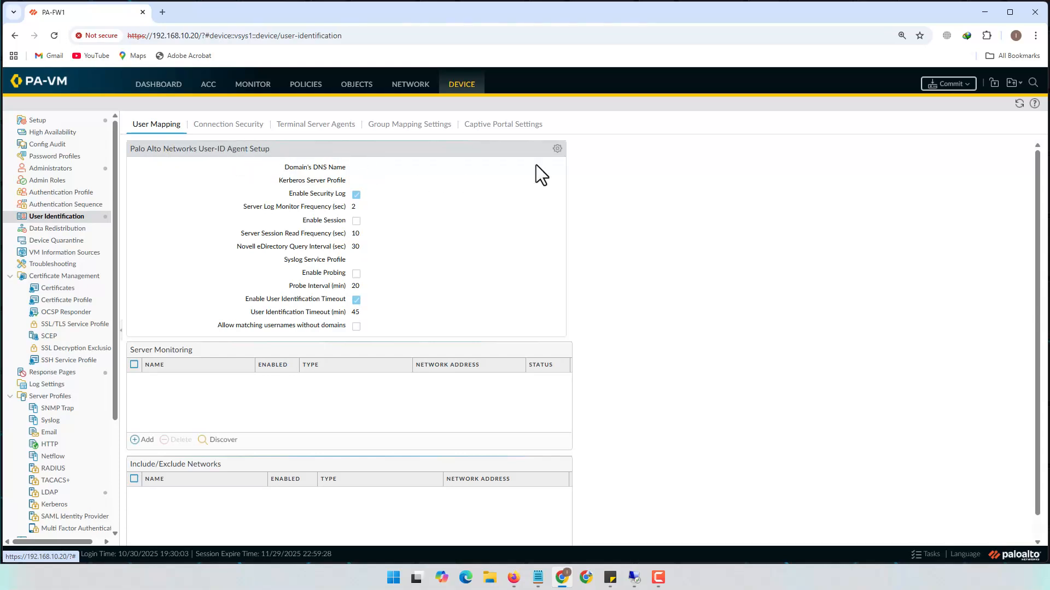
pyautogui.click(557, 150)
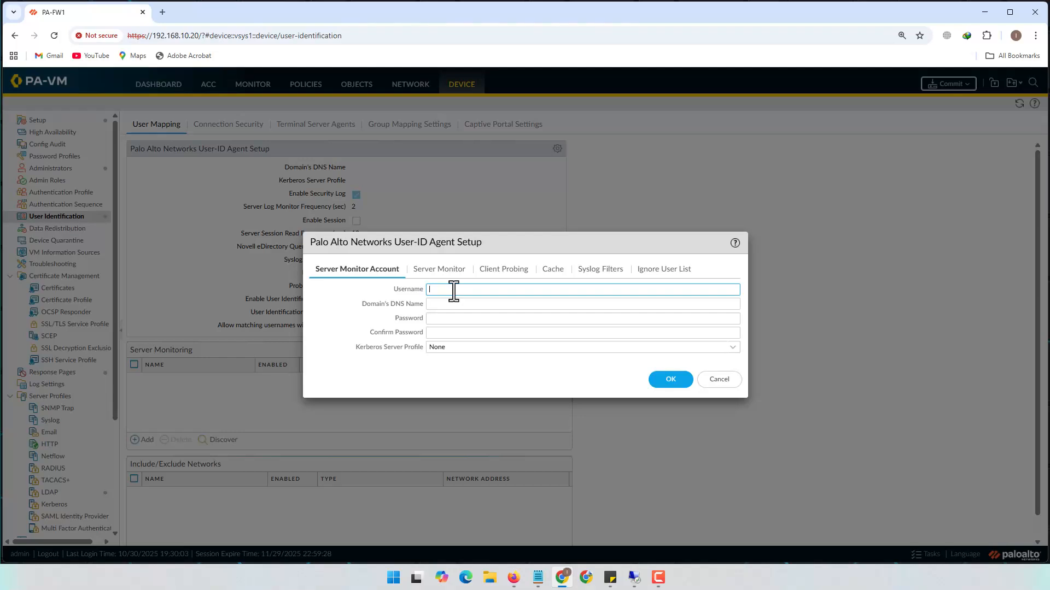
pyautogui.write('nmz.local\\PA_USER_ID')
pyautogui.click(479, 305)
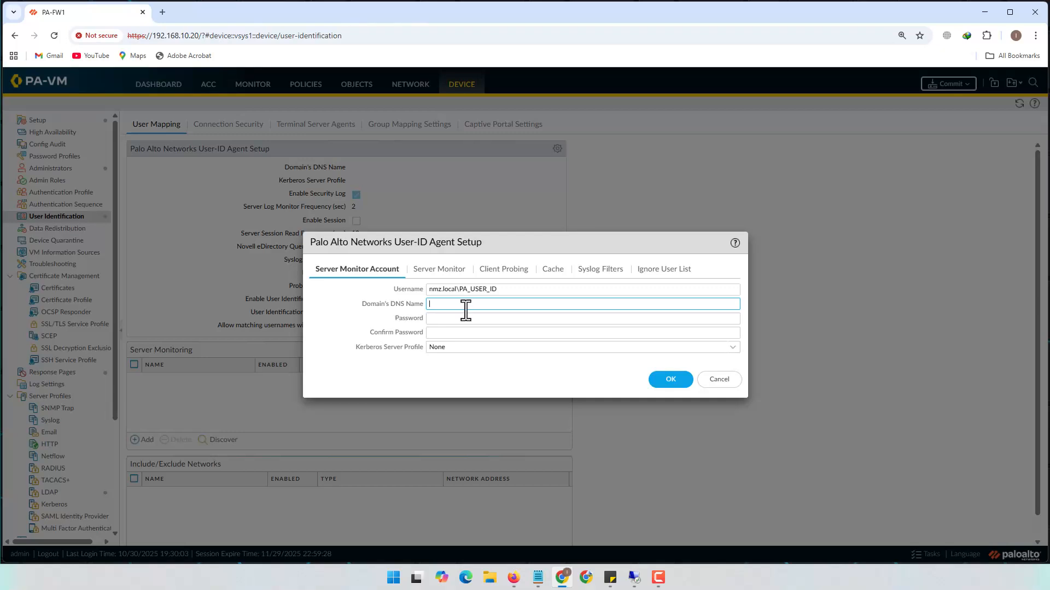
pyautogui.write('nmz.local')
pyautogui.click(464, 319)
pyautogui.write('•••••')
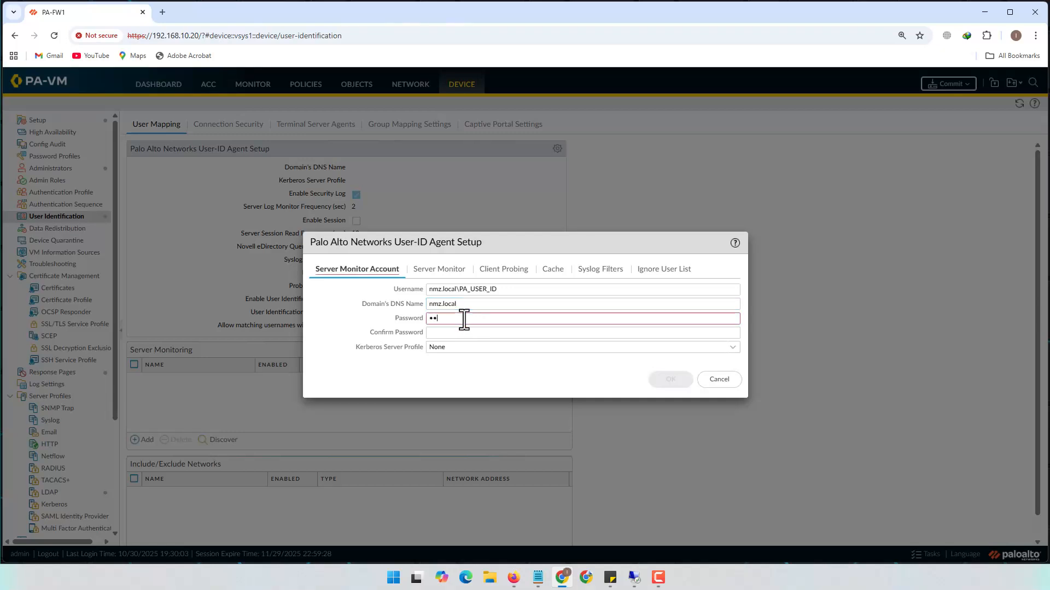
pyautogui.write('••••')
pyautogui.press('Tab')
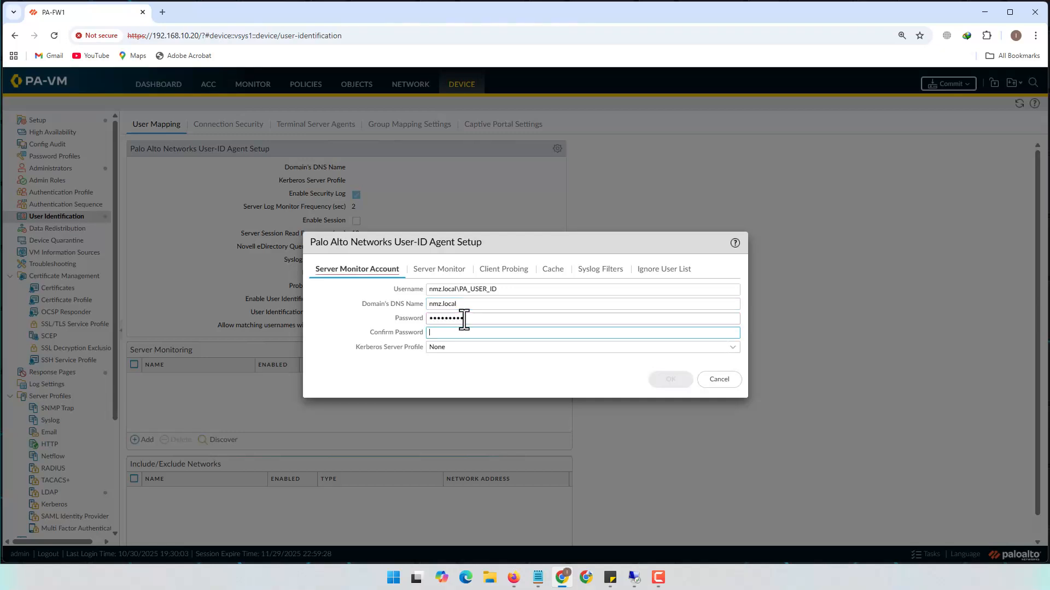
pyautogui.write('•••••••')
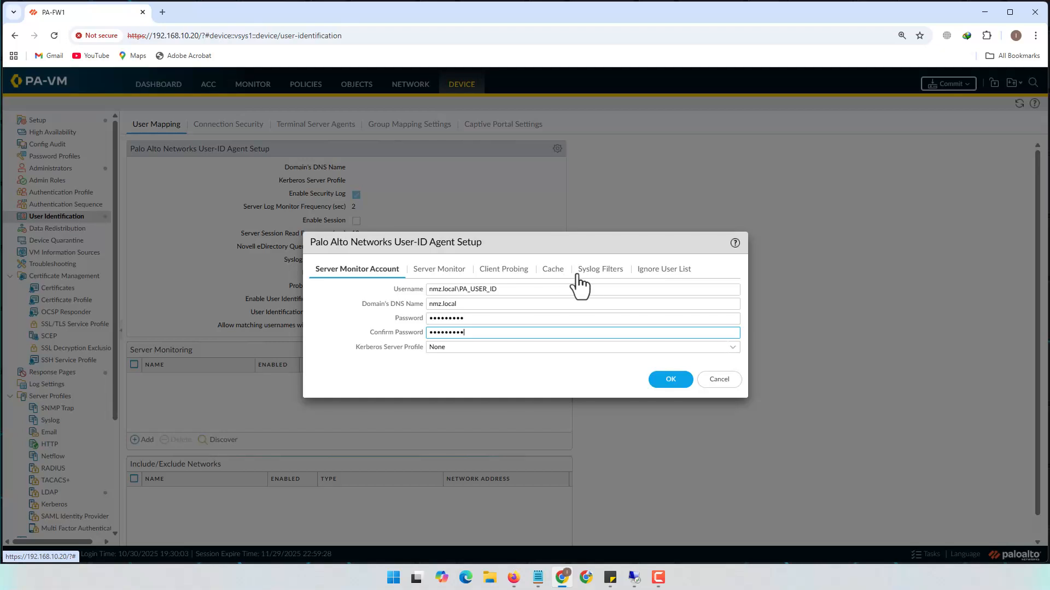
# Review the Ignore User List, Syslog, Cache, Client Probing and Server Monitor tabs, then save the setup
pyautogui.click(681, 270)
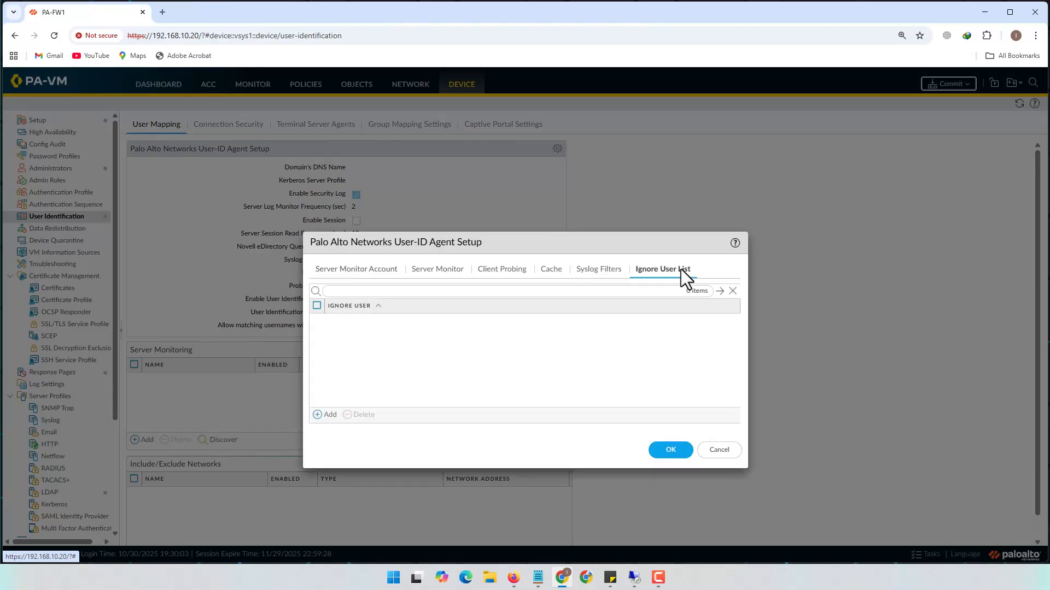
pyautogui.click(350, 270)
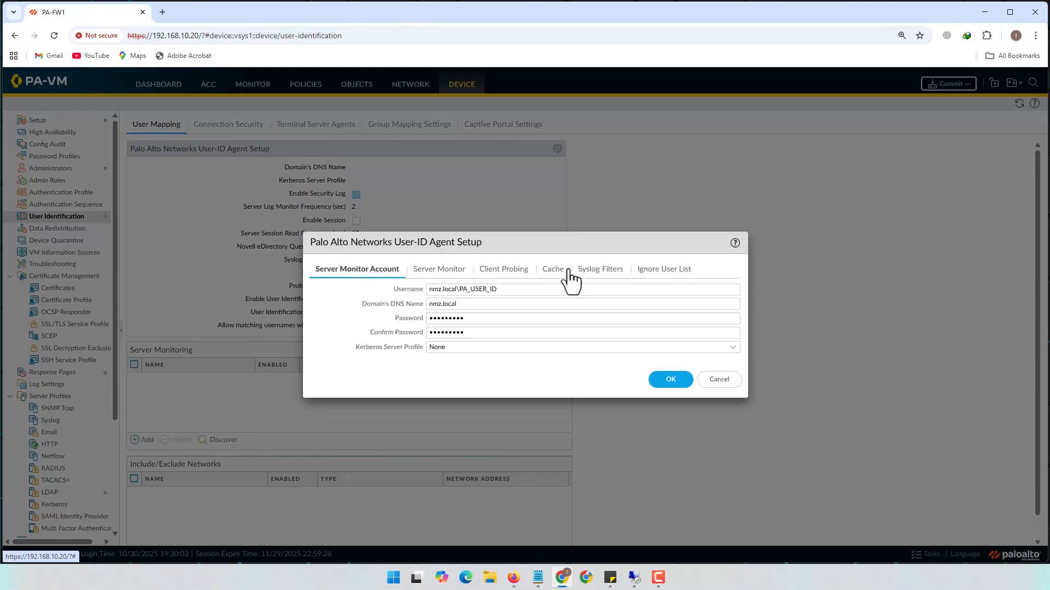
pyautogui.click(668, 270)
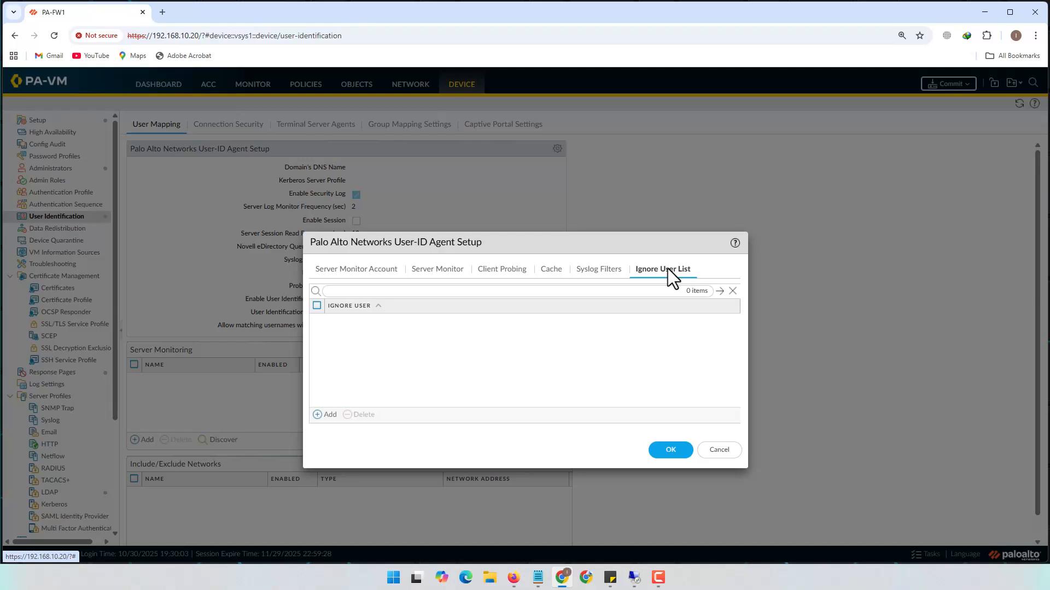
pyautogui.click(599, 272)
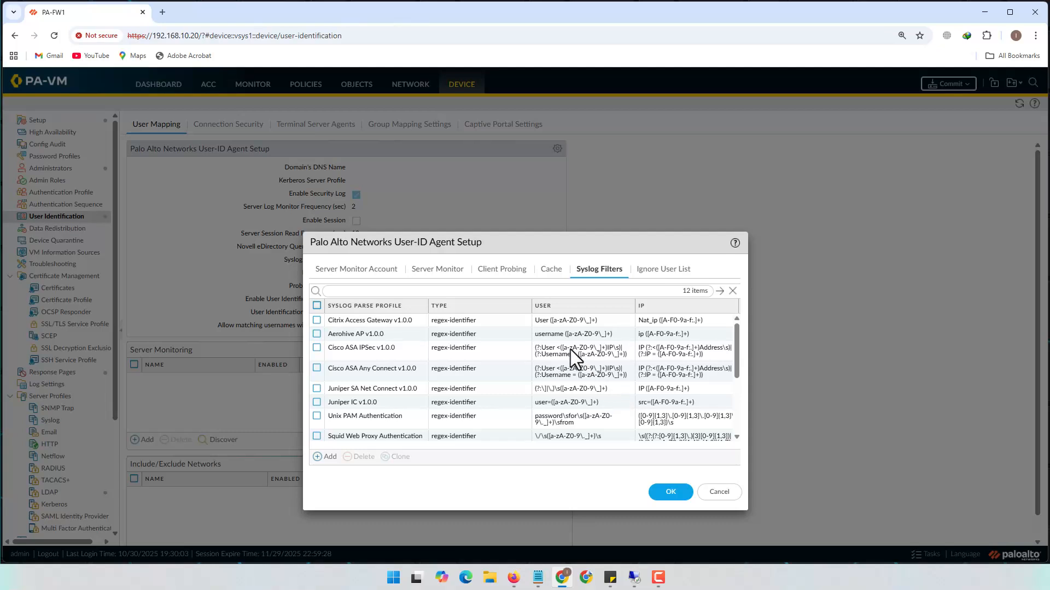
pyautogui.click(552, 271)
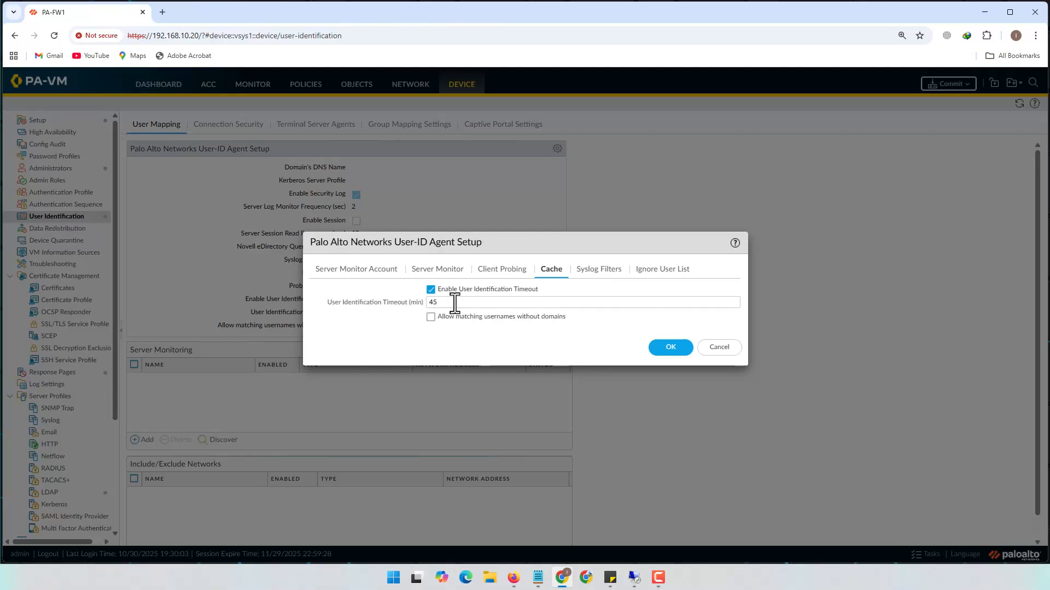
pyautogui.click(505, 269)
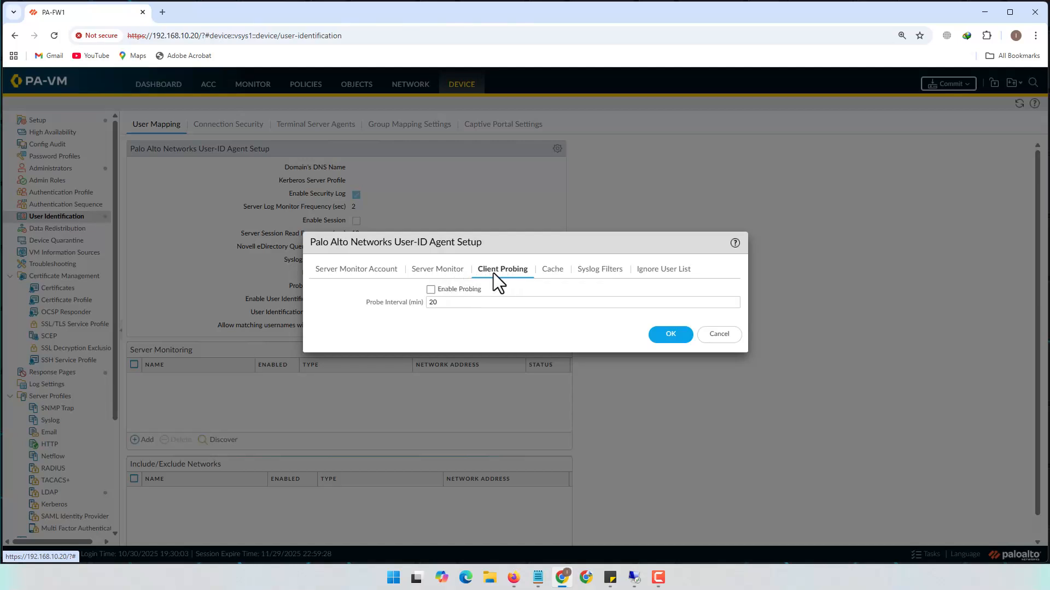
pyautogui.click(445, 271)
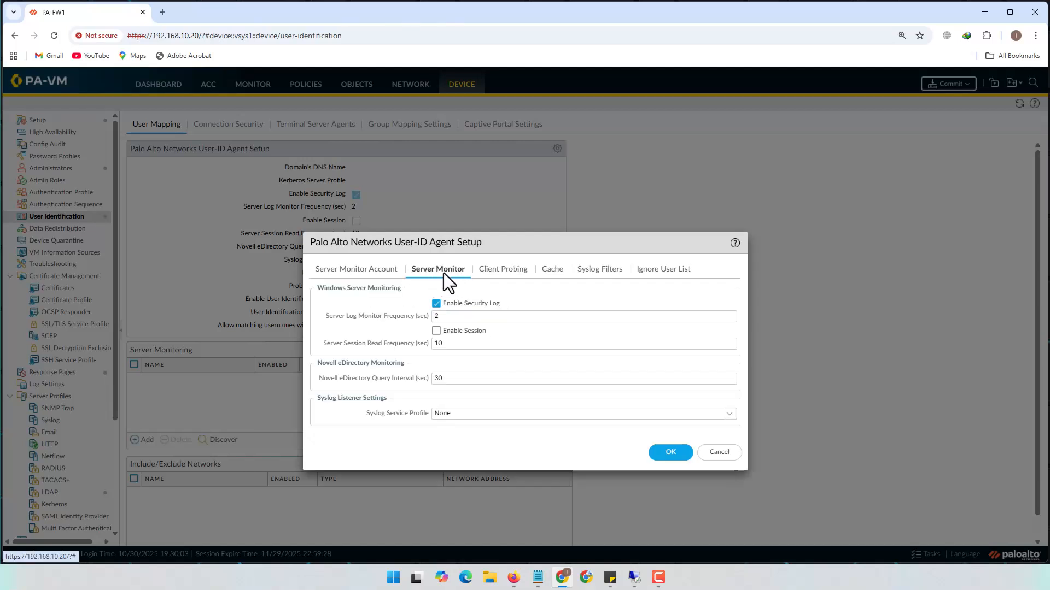
pyautogui.click(381, 270)
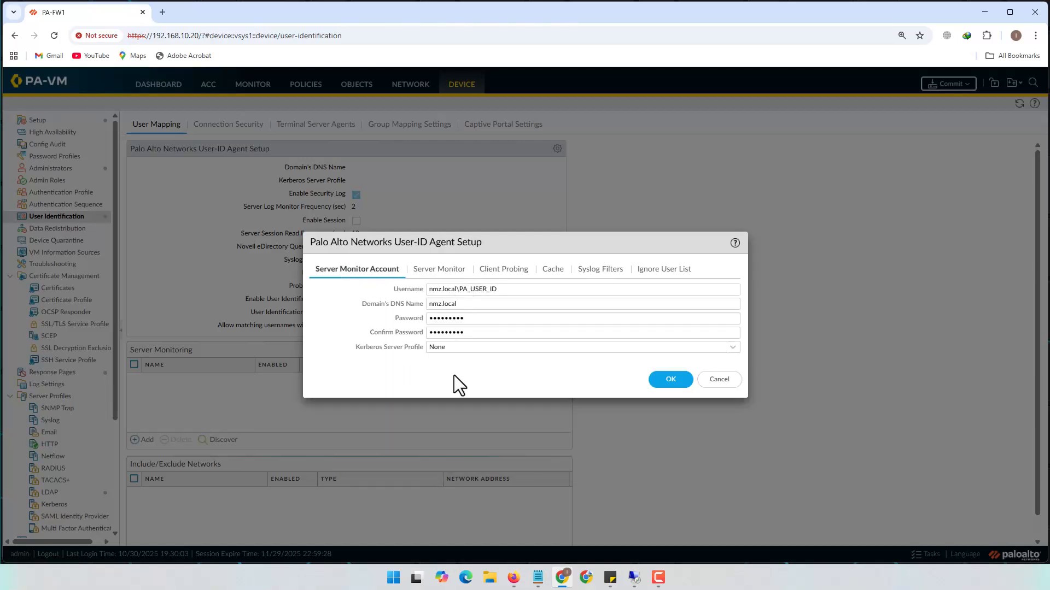
pyautogui.click(672, 380)
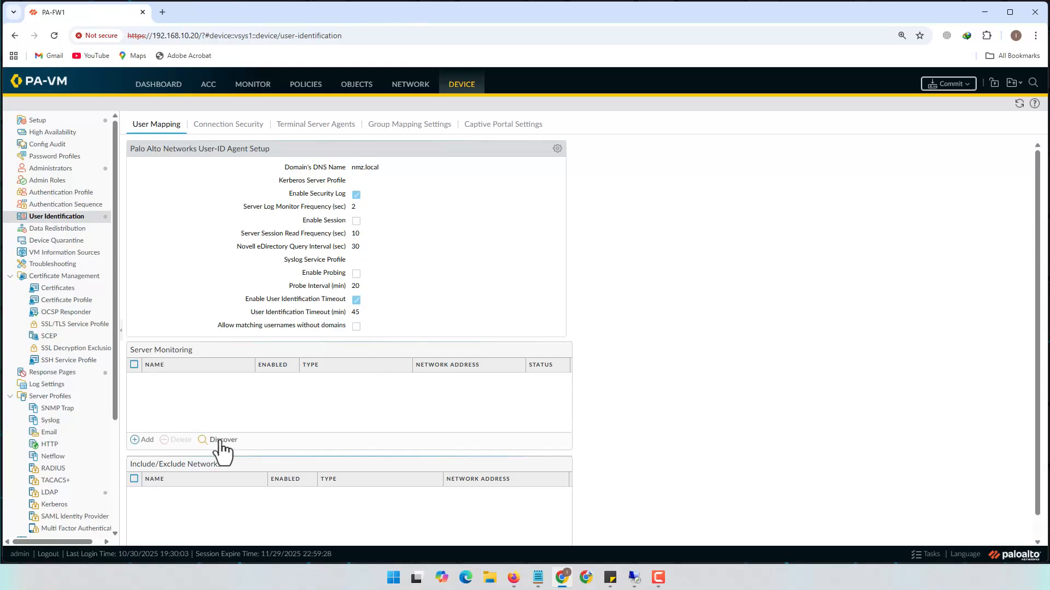
# Abandon a manual entry, discover ad.nmz.local instead, check its network address, and save it
pyautogui.click(145, 440)
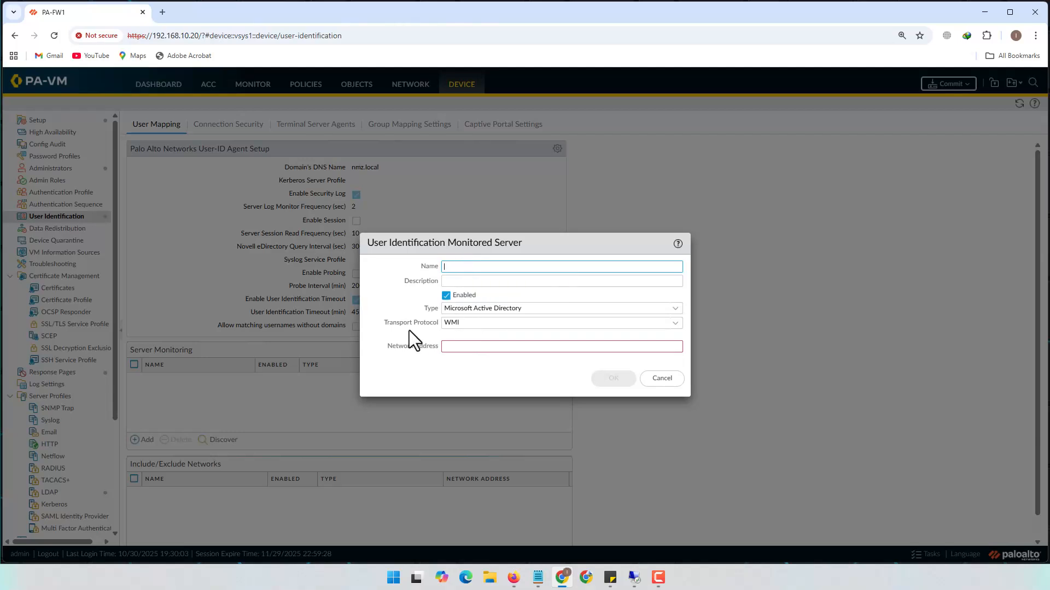
pyautogui.click(460, 348)
pyautogui.click(663, 378)
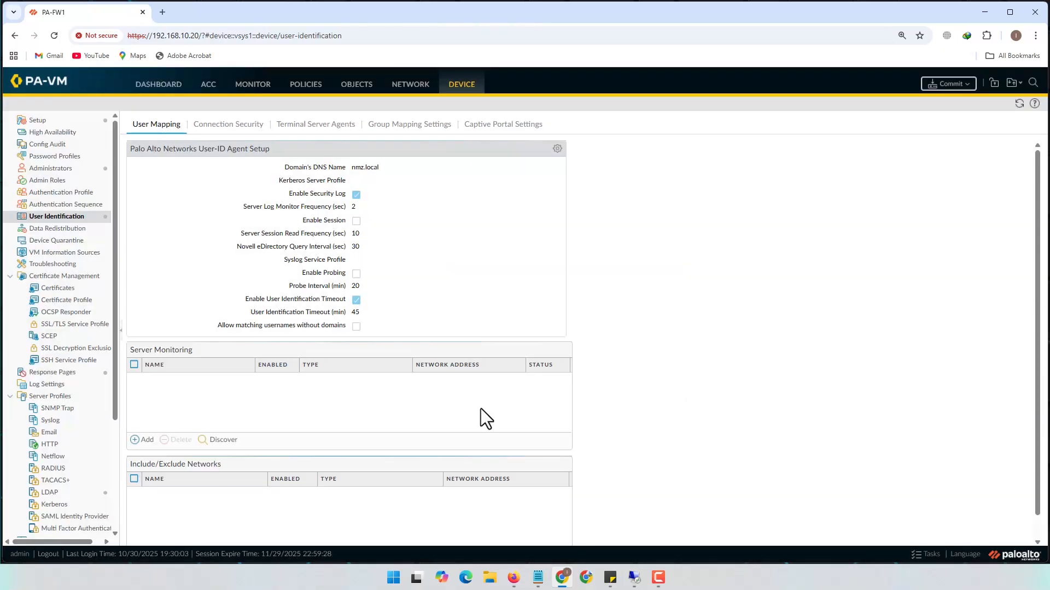
pyautogui.click(224, 440)
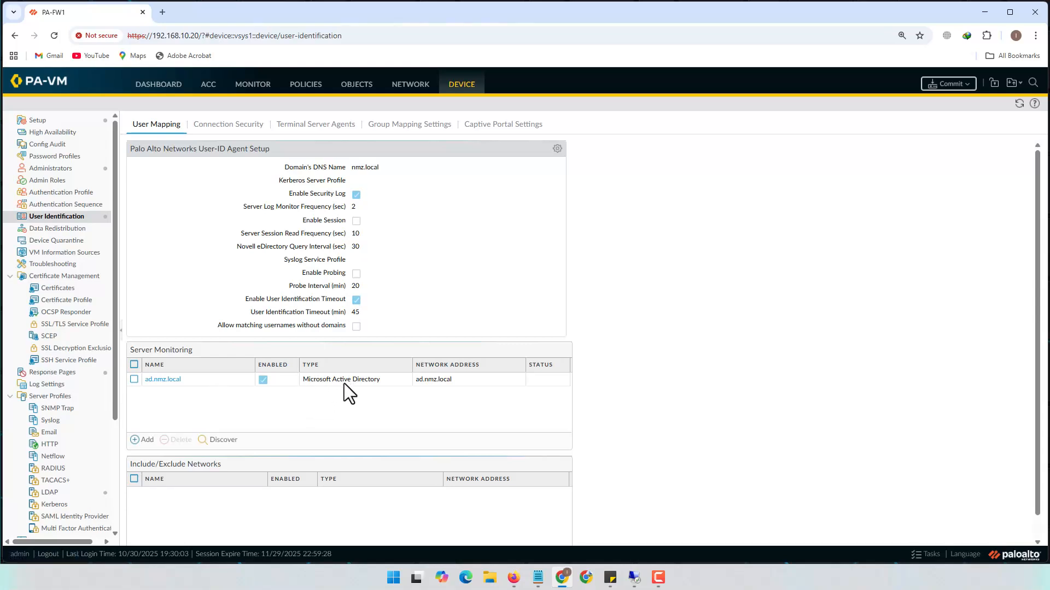
pyautogui.click(463, 379)
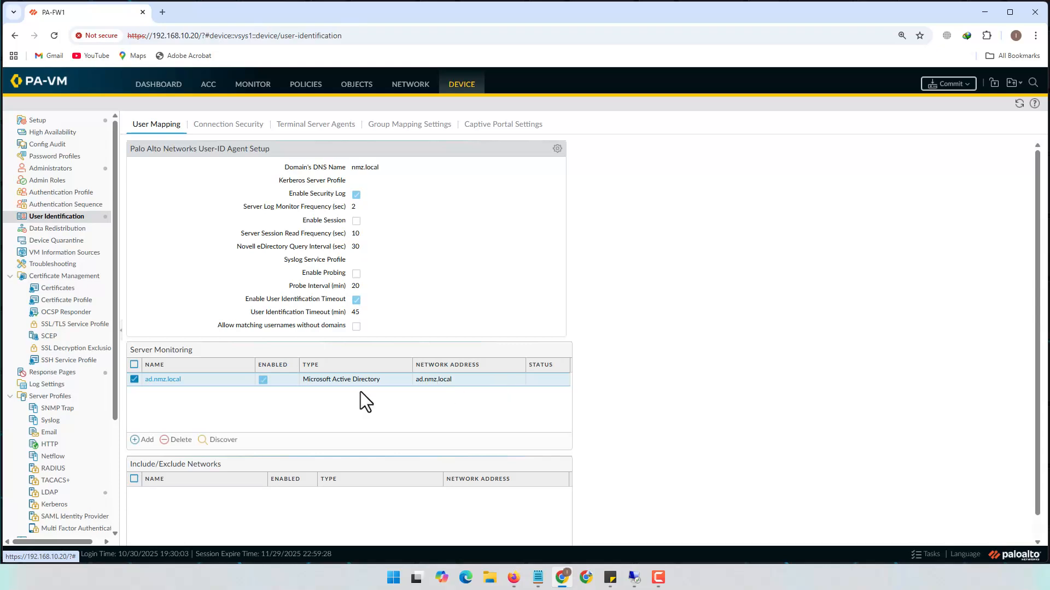
pyautogui.click(163, 379)
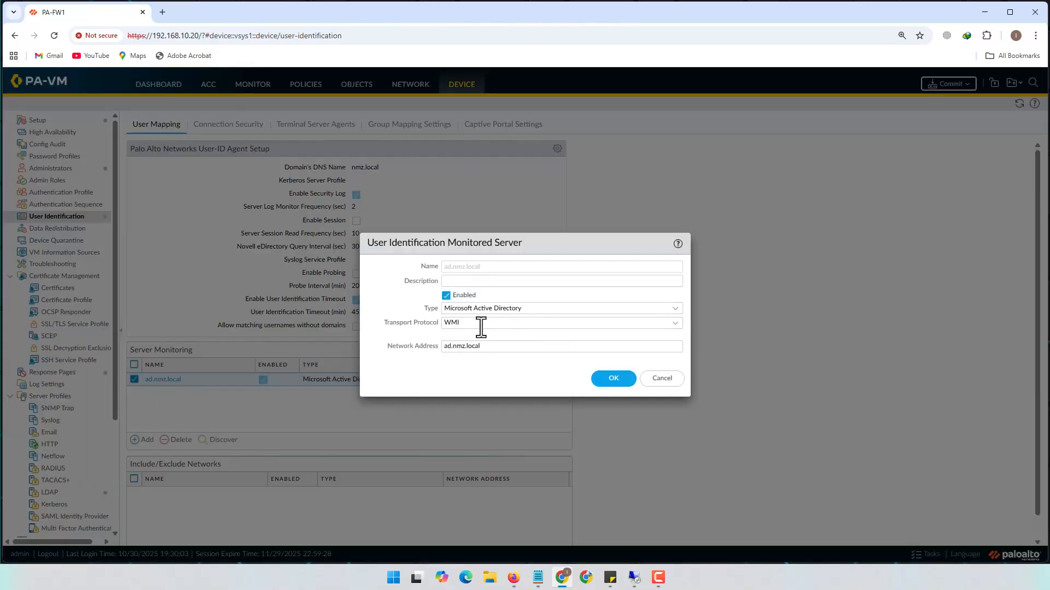
pyautogui.moveTo(516, 348); pyautogui.dragTo(402, 348)
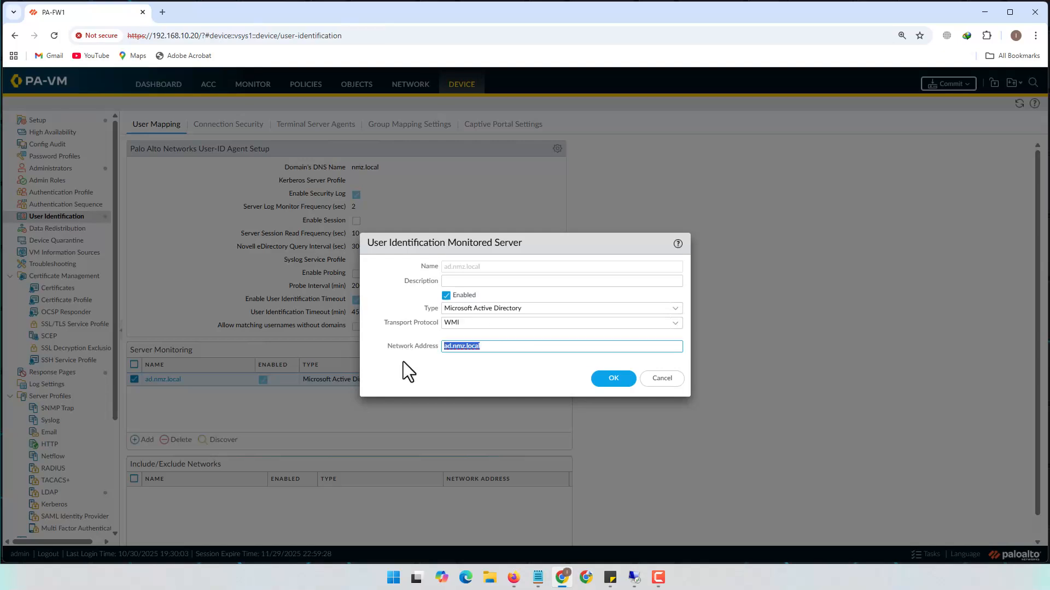
pyautogui.click(614, 380)
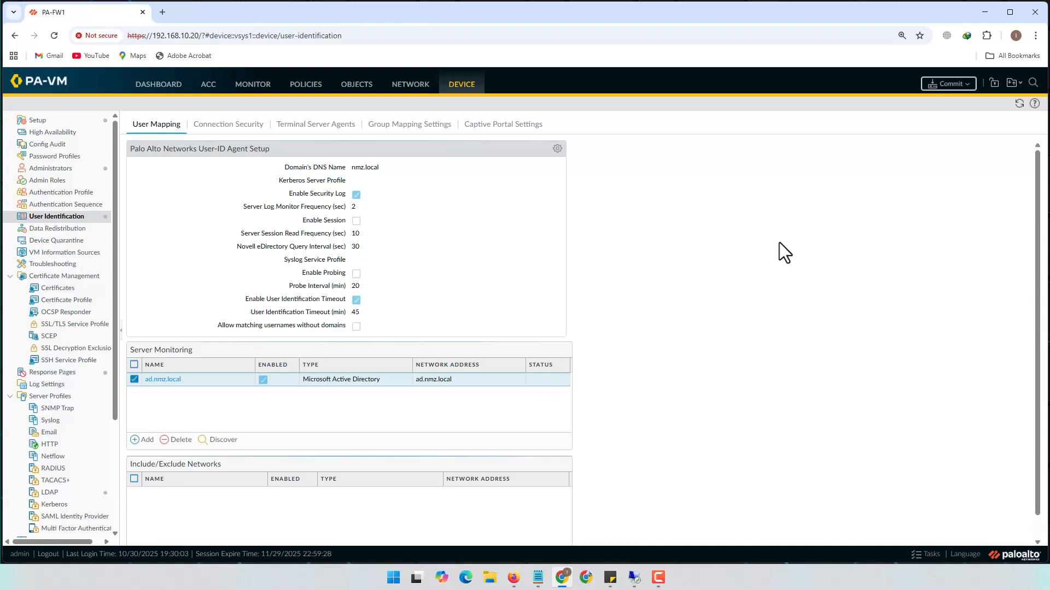
# Commit all changes, wait for 'Configuration committed successfully', and close the status report
pyautogui.click(951, 85)
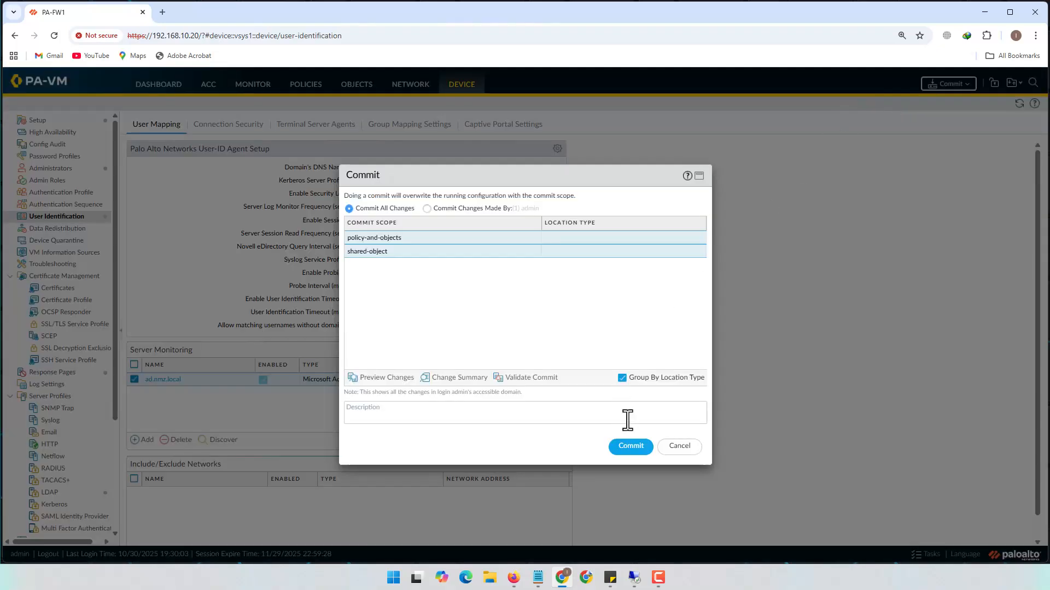
pyautogui.click(631, 448)
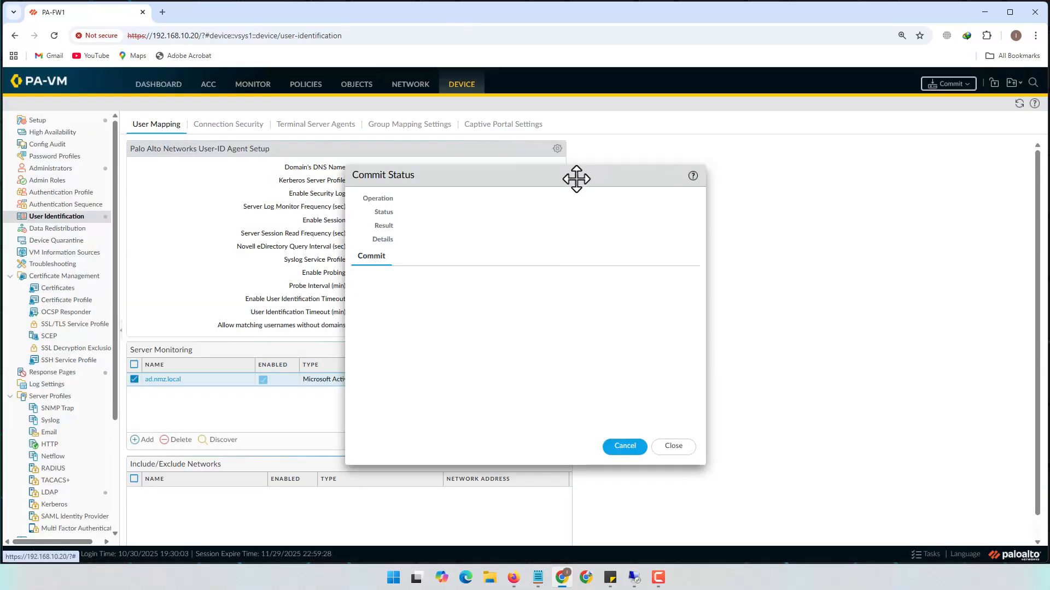
pyautogui.moveTo(574, 178); pyautogui.dragTo(835, 160)
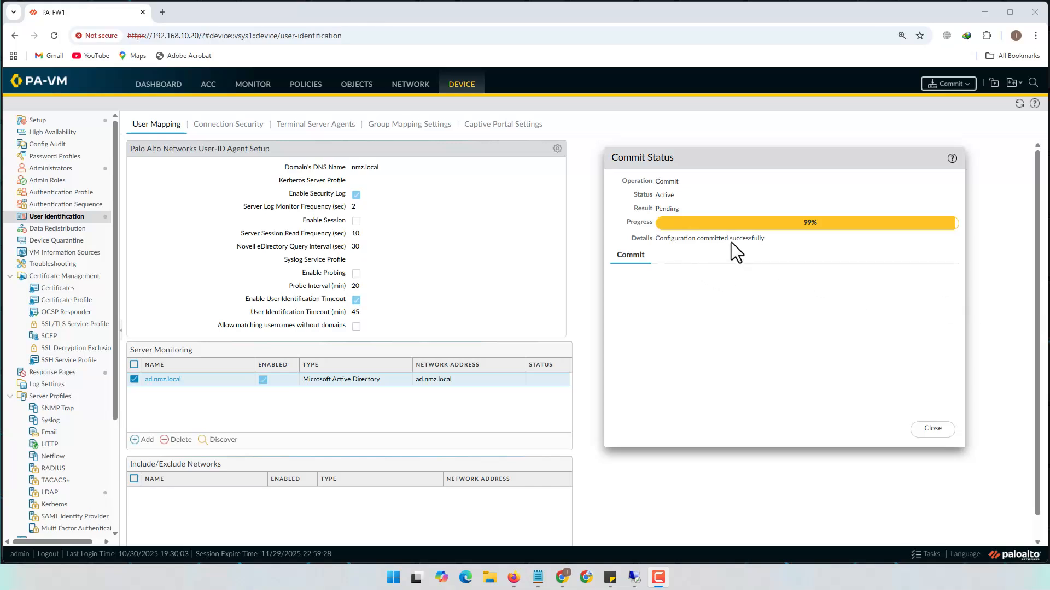
pyautogui.click(932, 429)
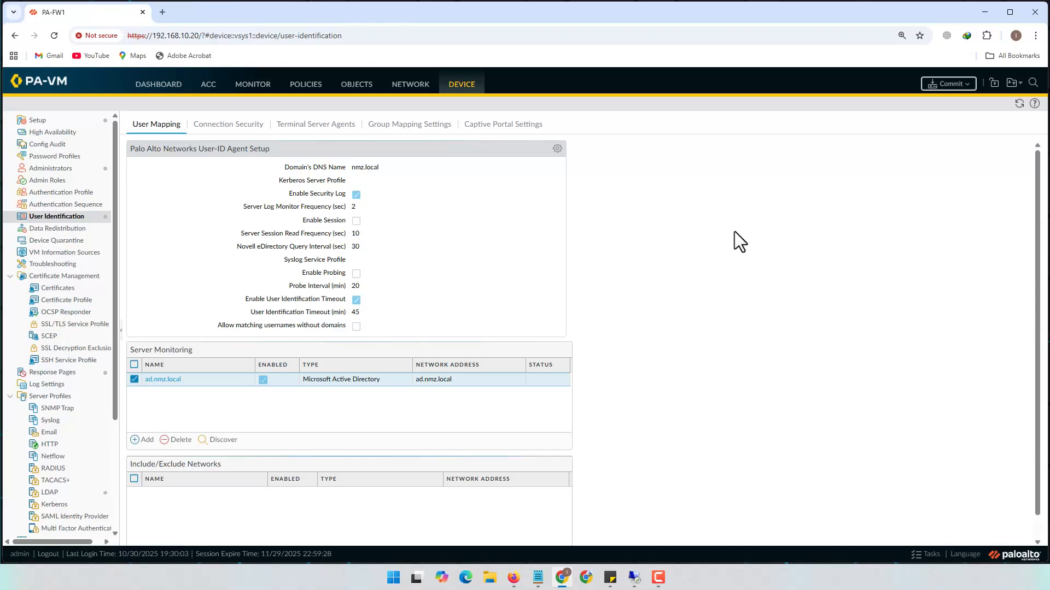
# Confirm the ad.nmz.local server shows Connected, ending on the empty Group Mapping Settings list
pyautogui.click(406, 132)
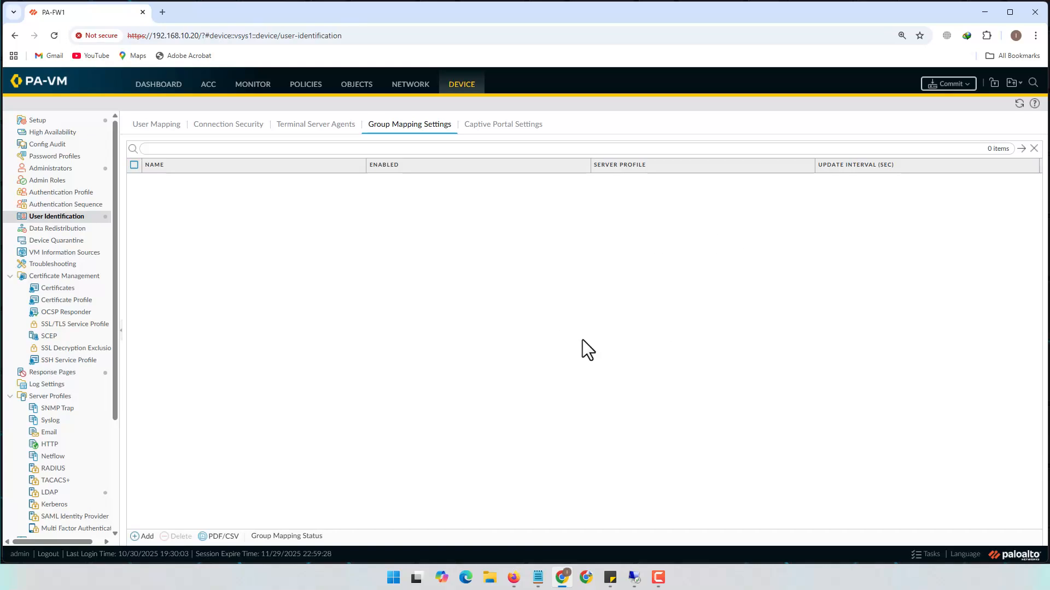
pyautogui.click(176, 134)
pyautogui.click(155, 127)
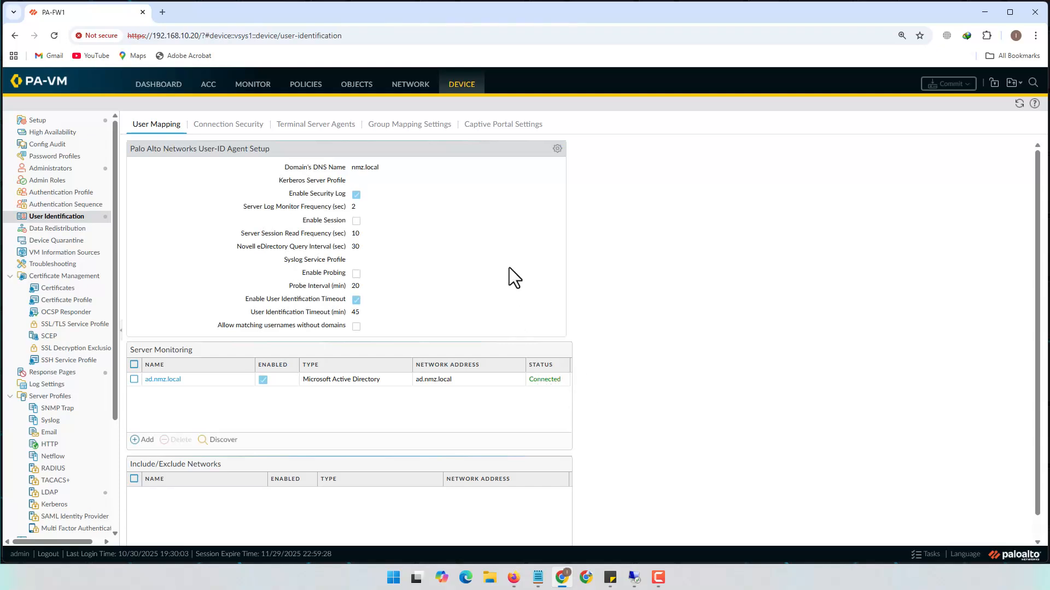
pyautogui.click(407, 126)
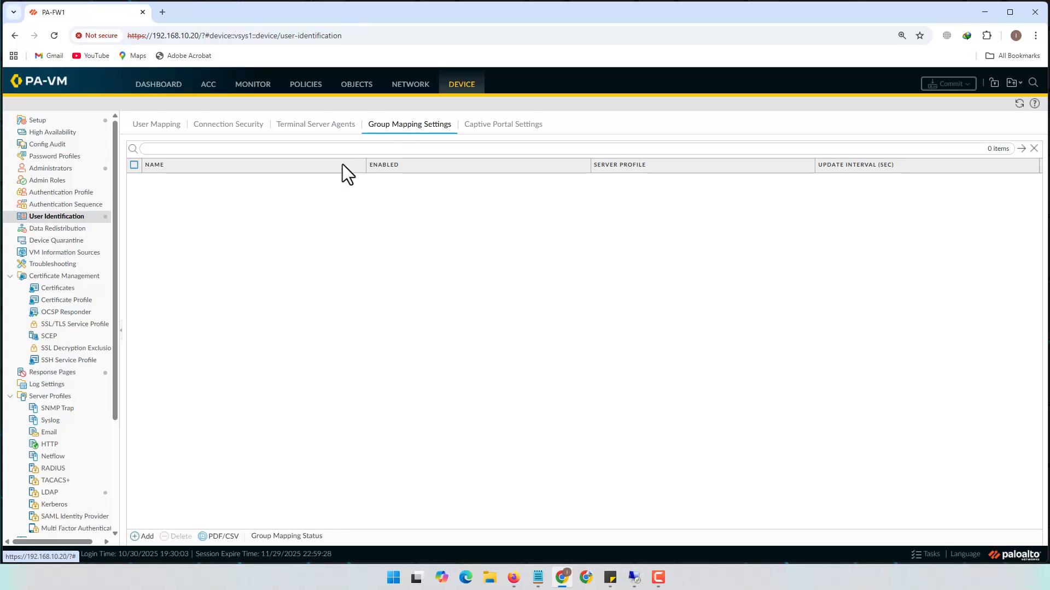
# Add group mapping AD_Groups with server profile AD_LDAP_Srv and show its Group Include List
pyautogui.click(144, 536)
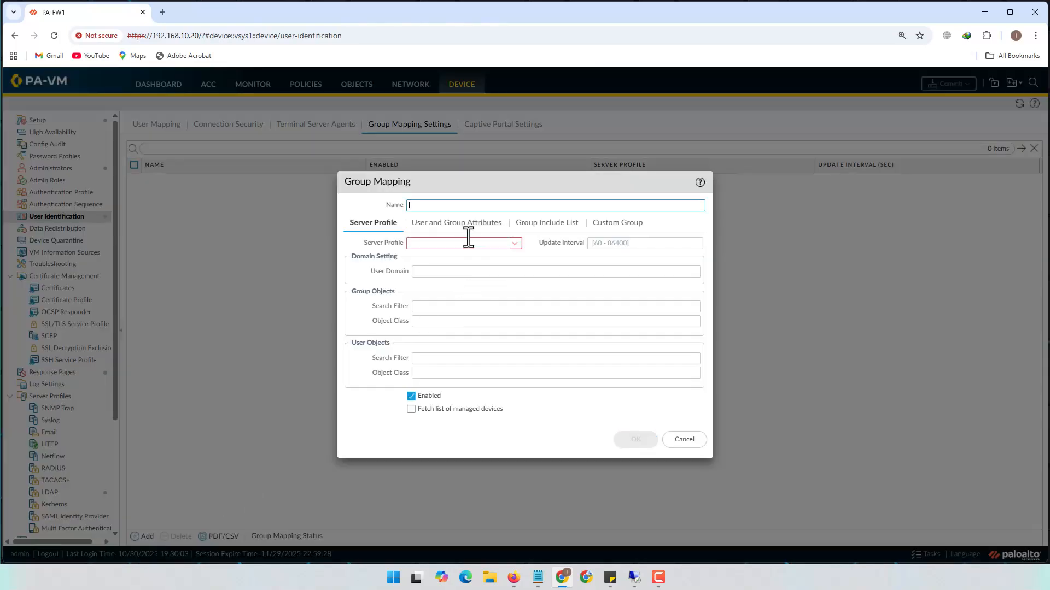
pyautogui.write('AD_Groups')
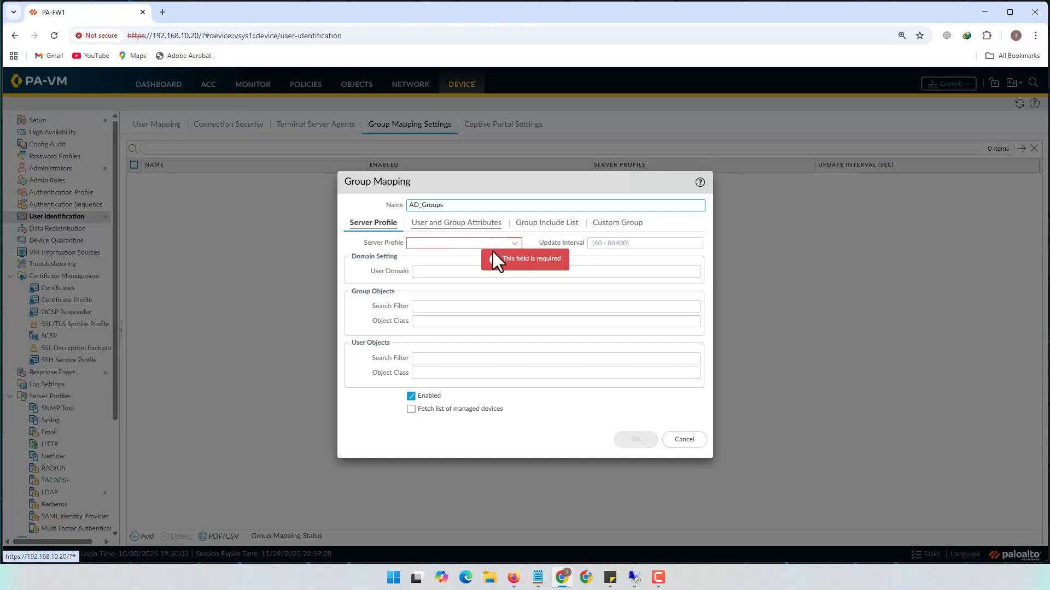
pyautogui.click(514, 243)
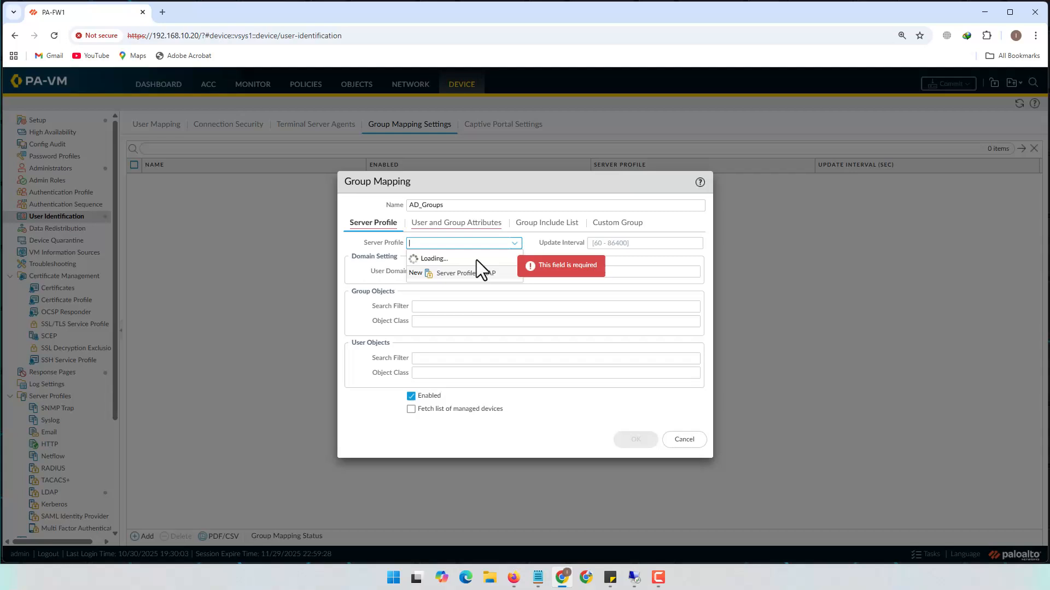
pyautogui.click(439, 261)
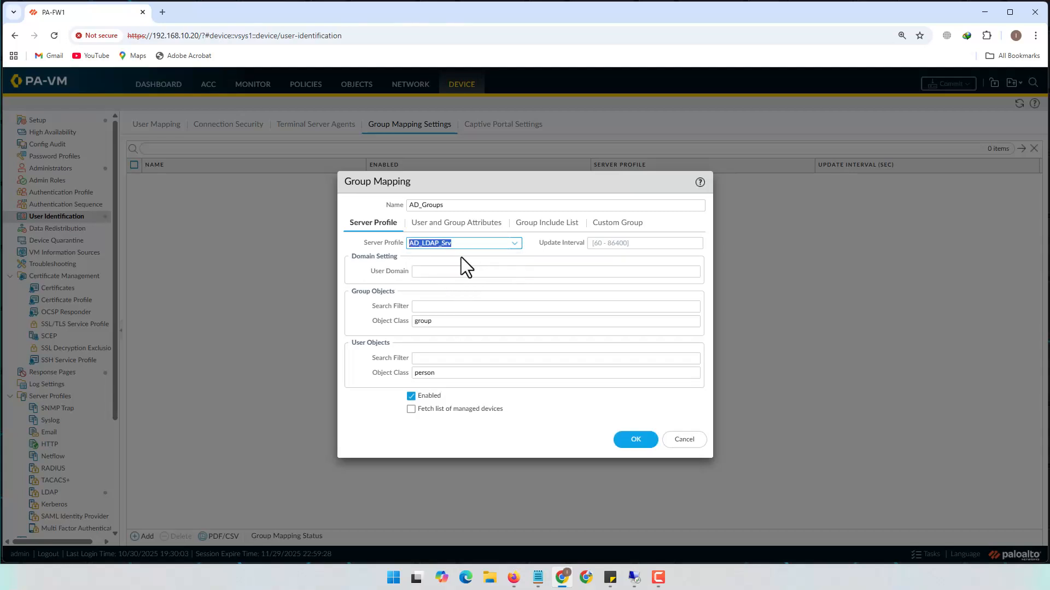
pyautogui.click(489, 257)
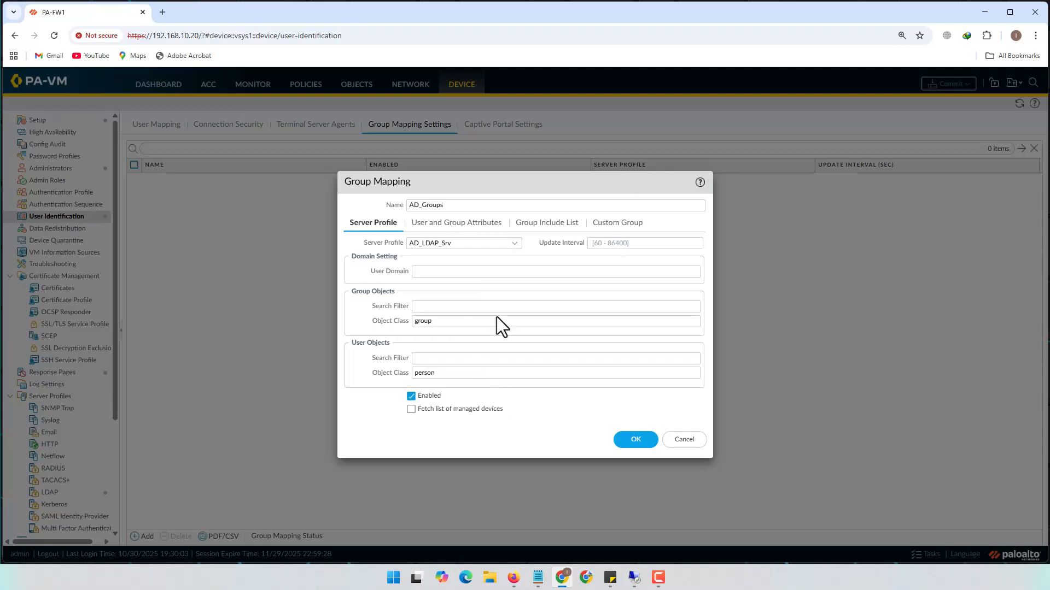
pyautogui.click(545, 224)
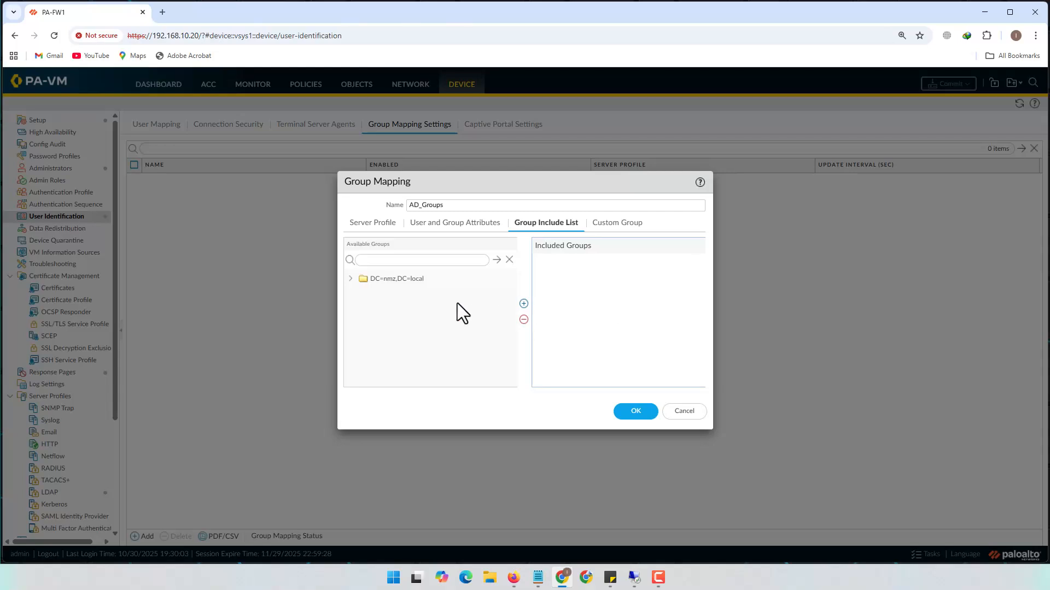
# Expand nmz.local > LAB > Groups in the Available Groups tree
pyautogui.click(350, 278)
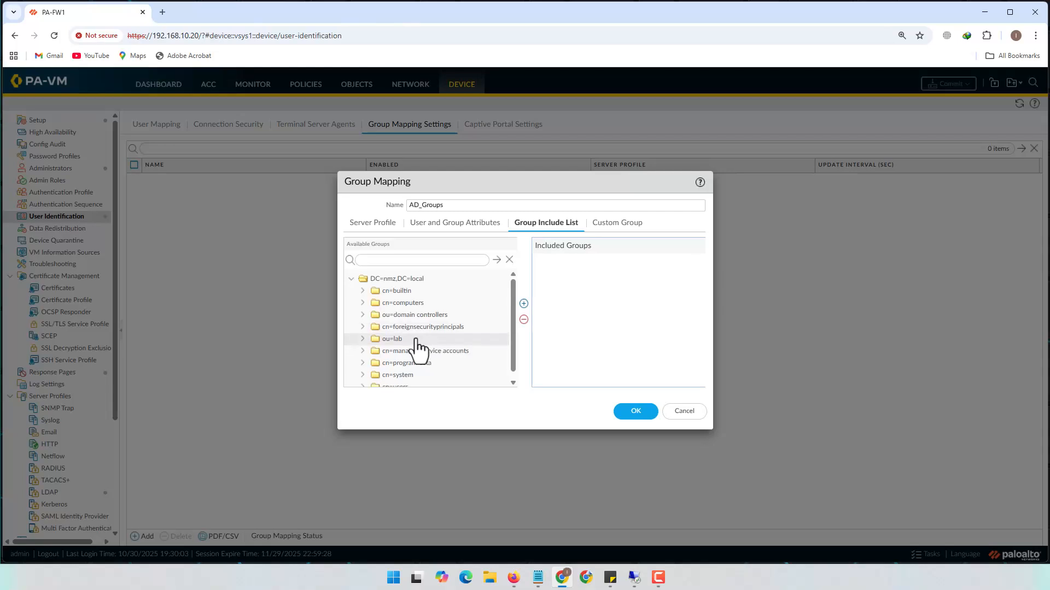
pyautogui.scroll(-1, 432, 340)
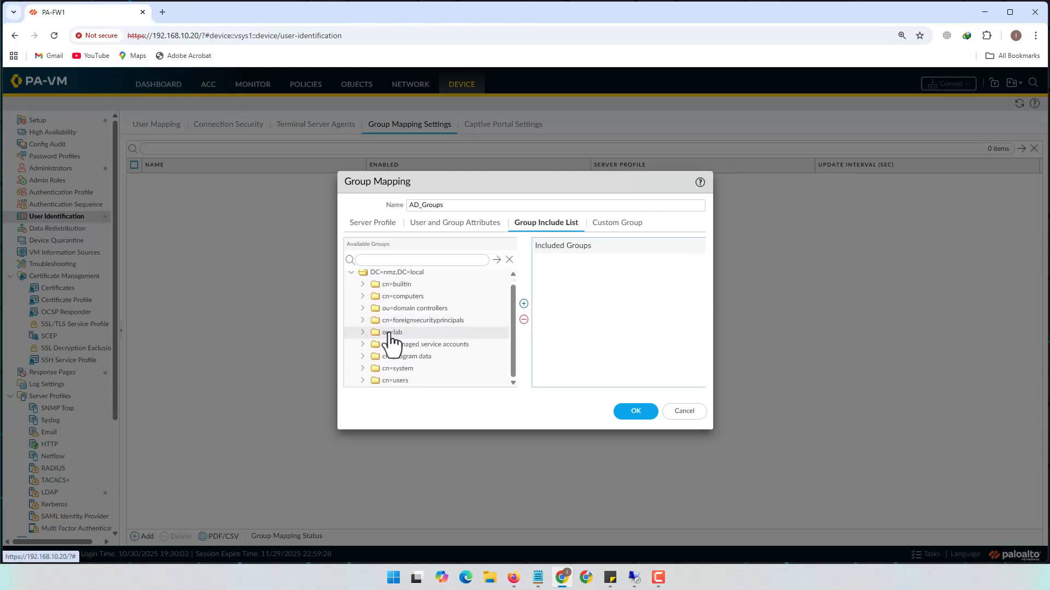
pyautogui.click(392, 335)
pyautogui.click(361, 333)
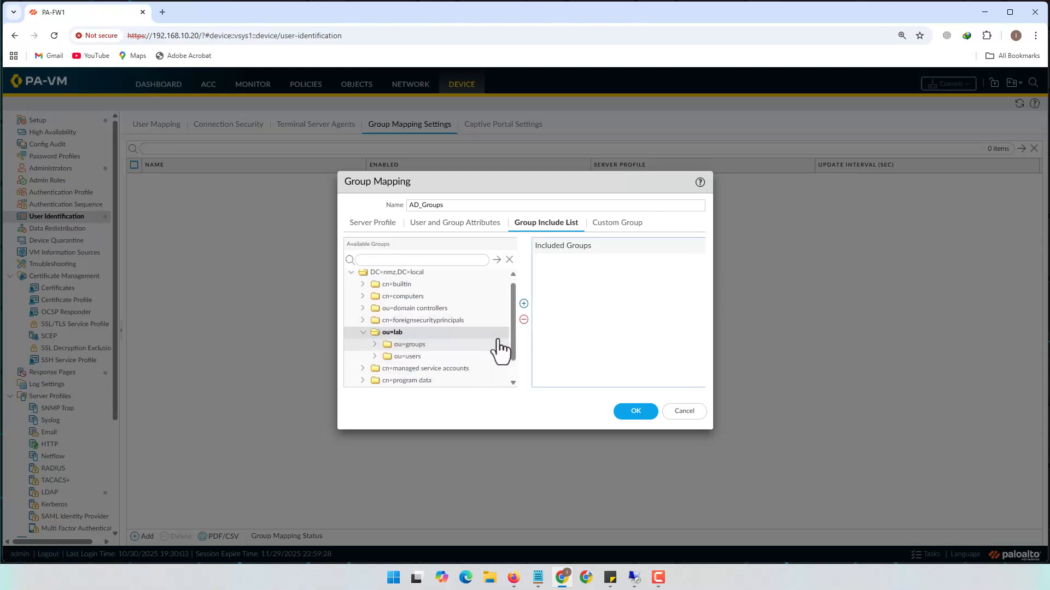
pyautogui.scroll(-2, 499, 346)
pyautogui.click(414, 322)
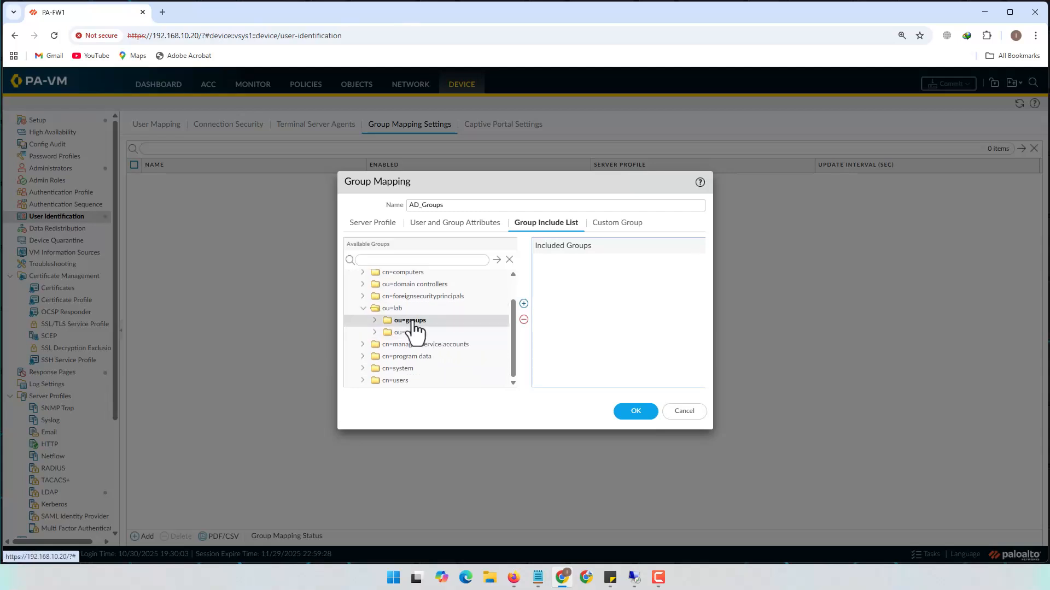
pyautogui.click(375, 321)
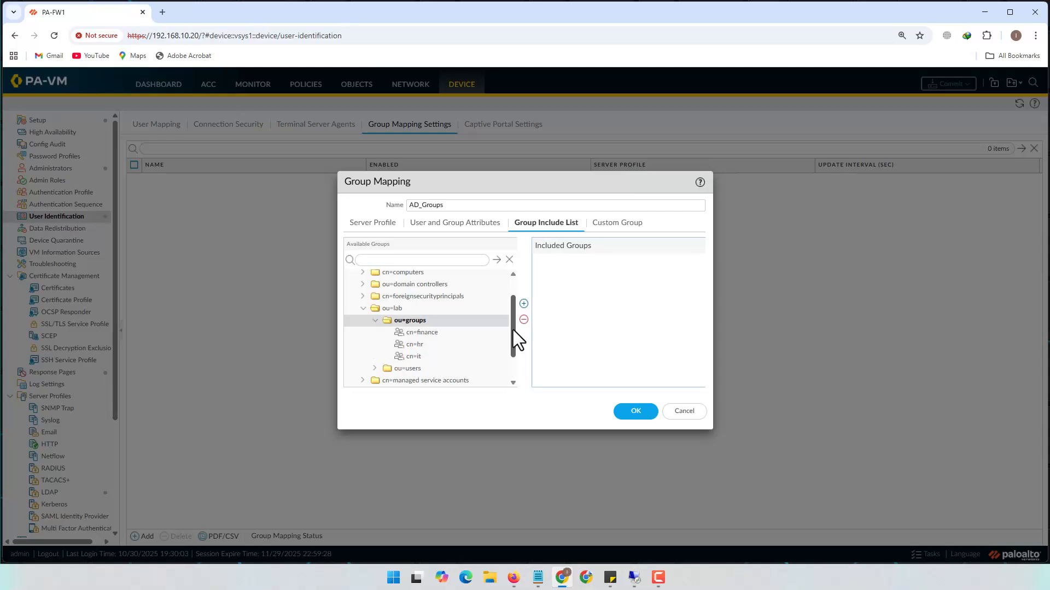
# Add nmz\finance, nmz\hr and nmz\it to the Group Include List
pyautogui.click(425, 336)
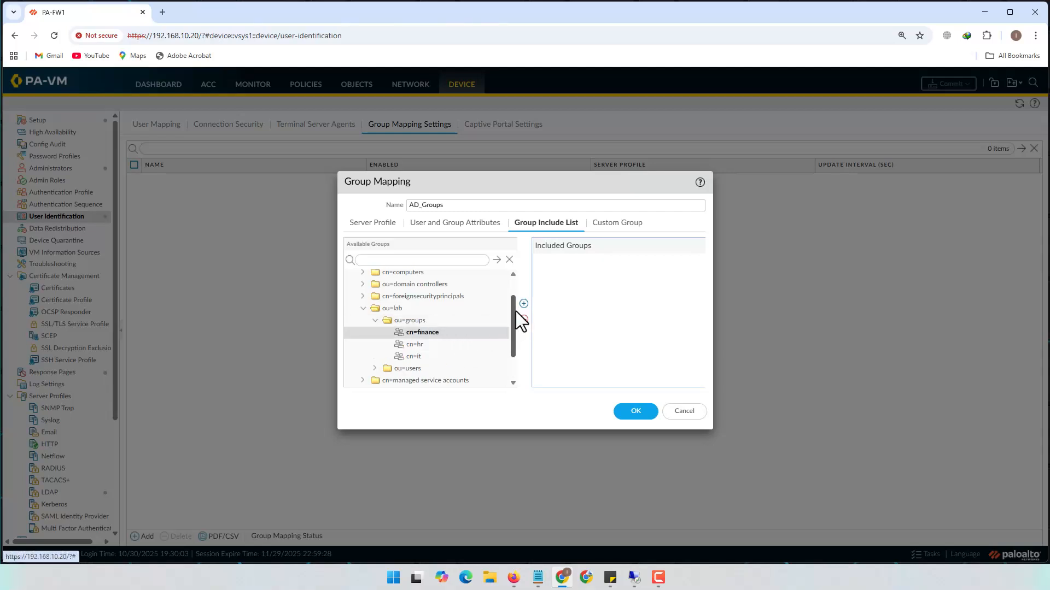
pyautogui.click(523, 304)
pyautogui.click(414, 345)
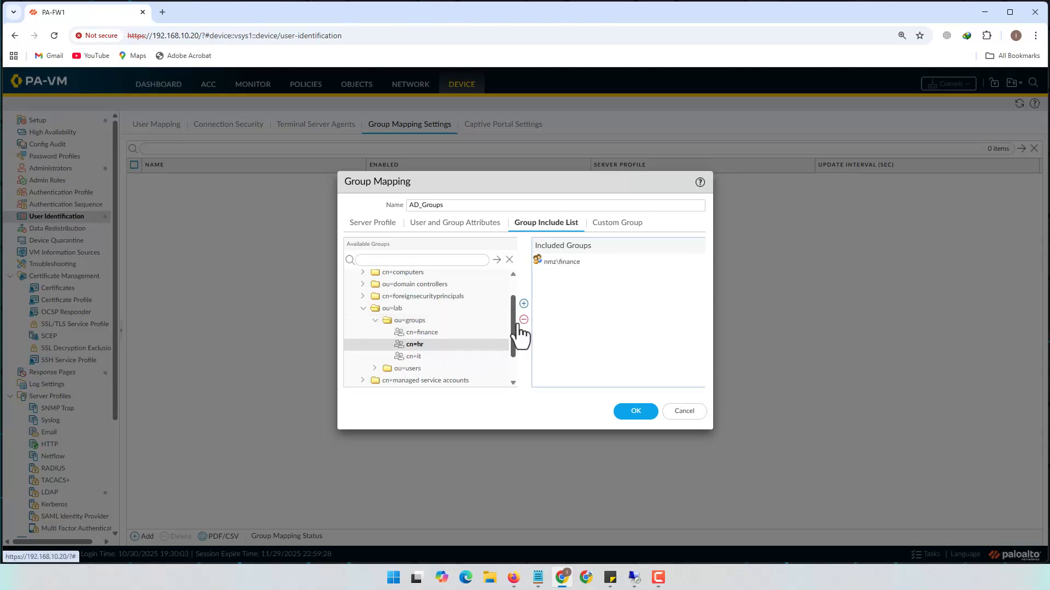
pyautogui.click(523, 303)
pyautogui.click(433, 357)
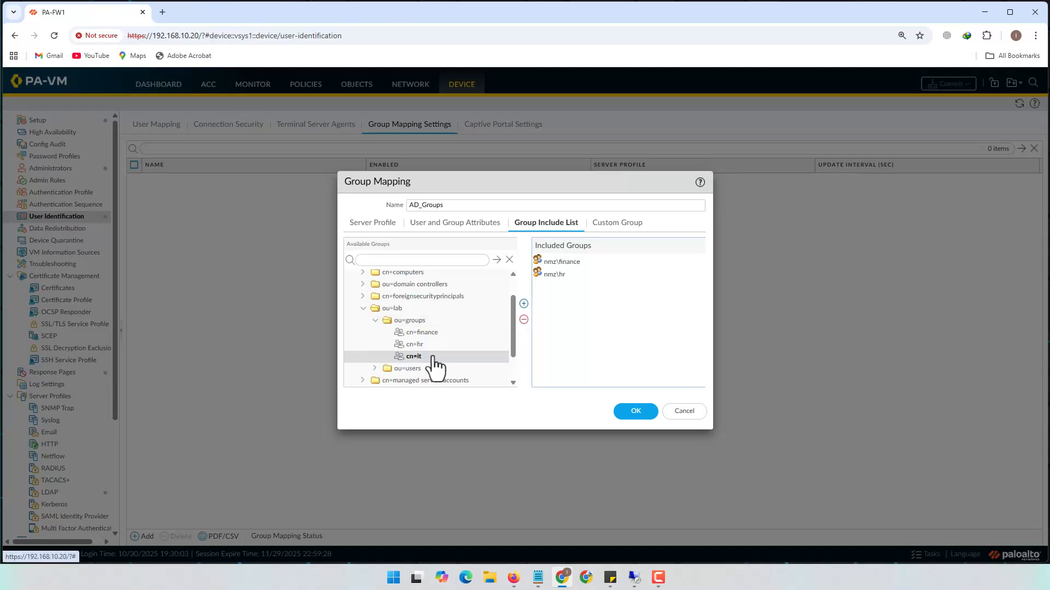
pyautogui.click(524, 304)
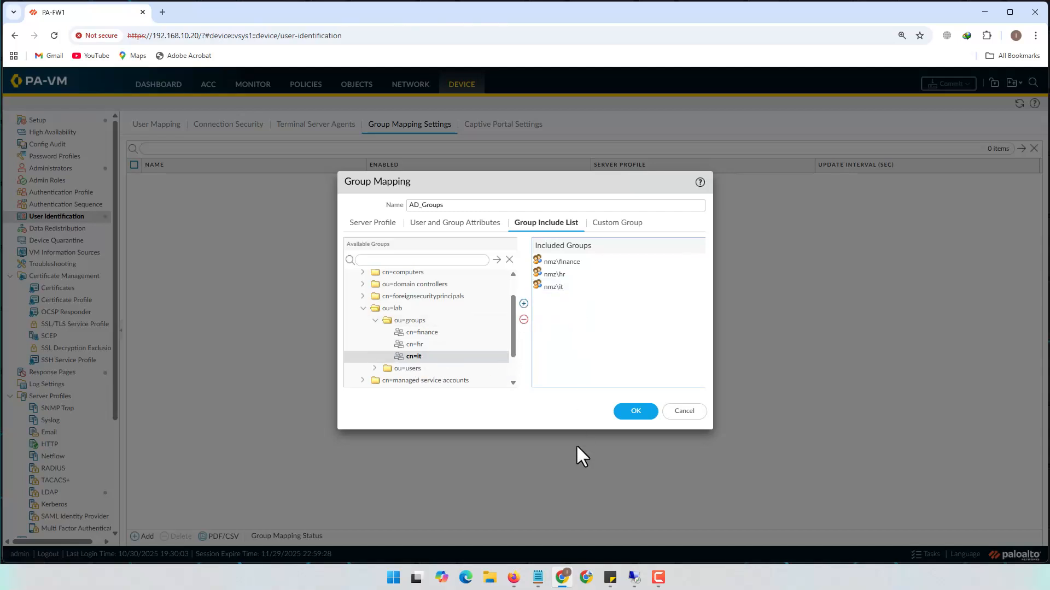
# Cross-check the Finance, HR and IT groups in ADUC's LAB unit over RDP, then return to the firewall
pyautogui.click(634, 577)
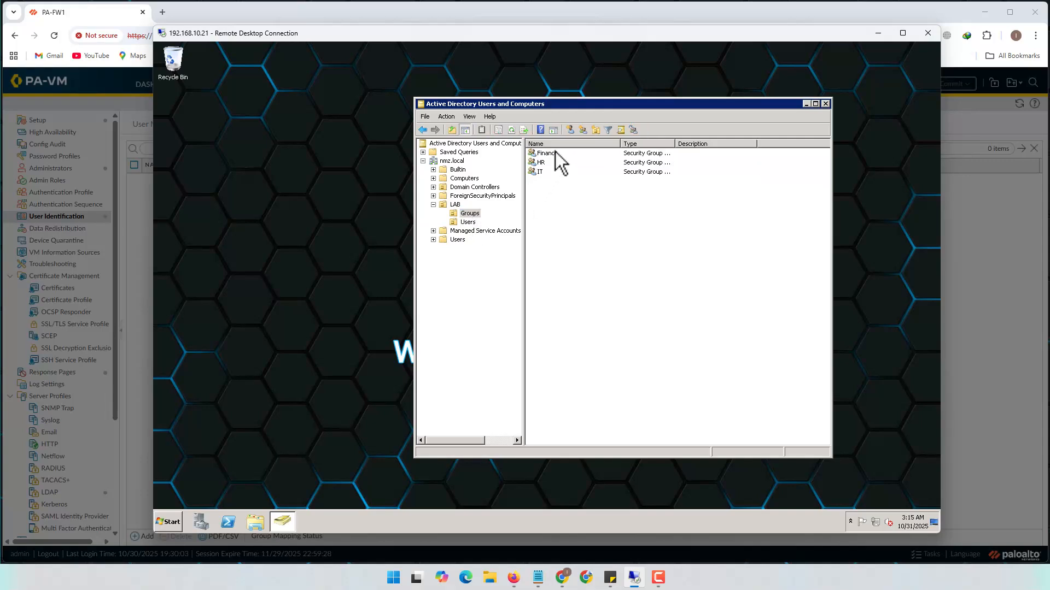
pyautogui.click(552, 153)
pyautogui.click(546, 163)
pyautogui.click(546, 173)
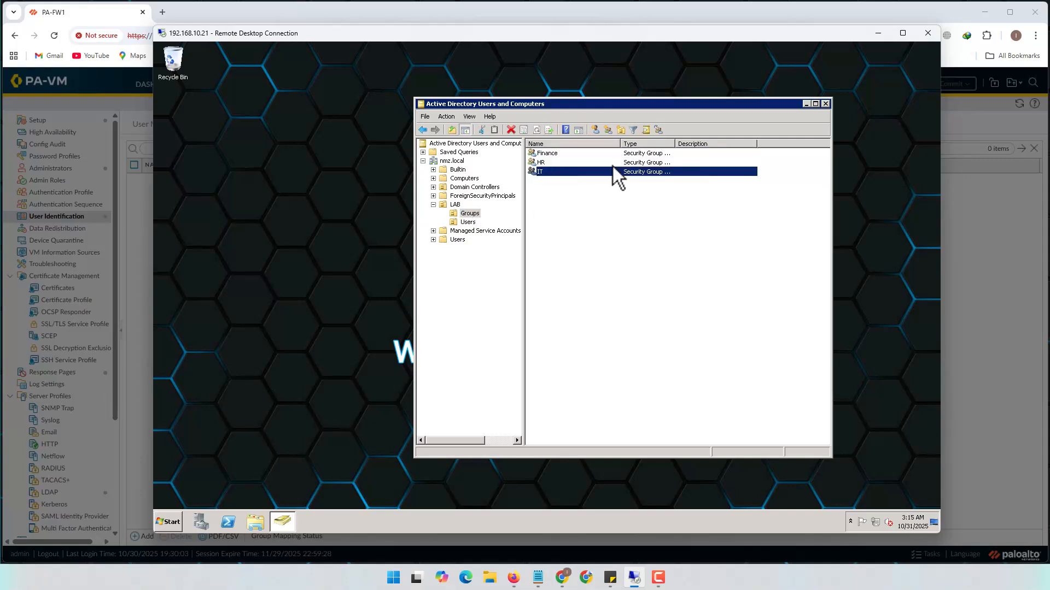
pyautogui.click(875, 34)
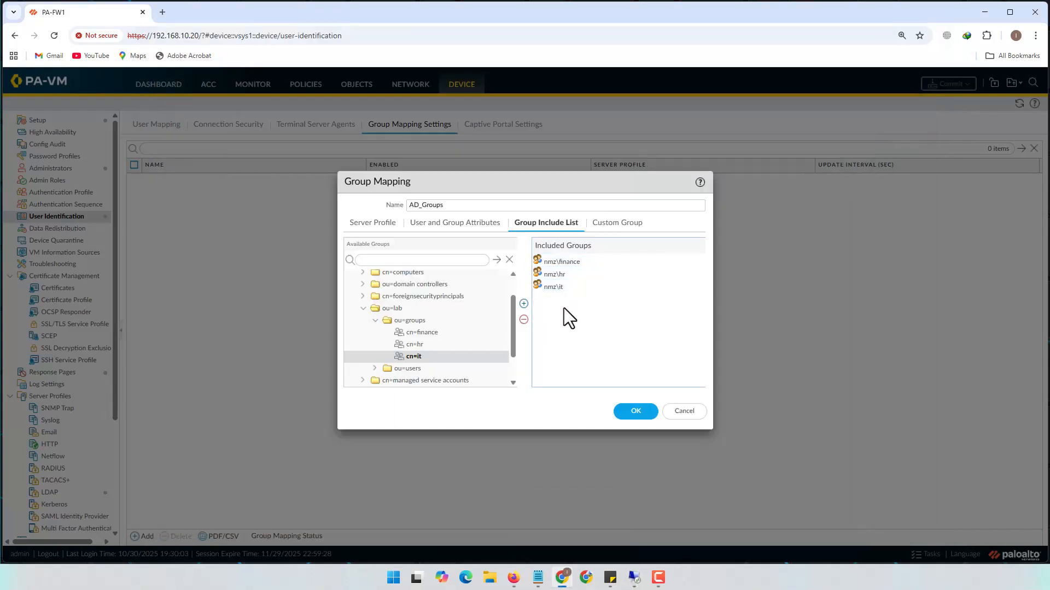
# Save the AD_Groups mapping and commit the firewall configuration, then bring up the EVE-NG topology
pyautogui.click(634, 418)
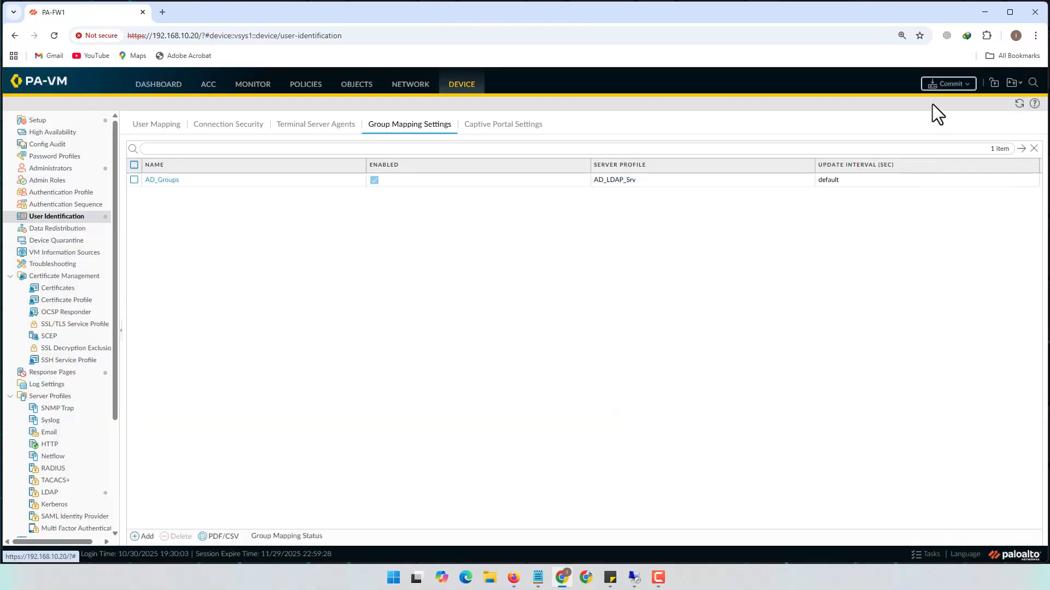
pyautogui.click(948, 85)
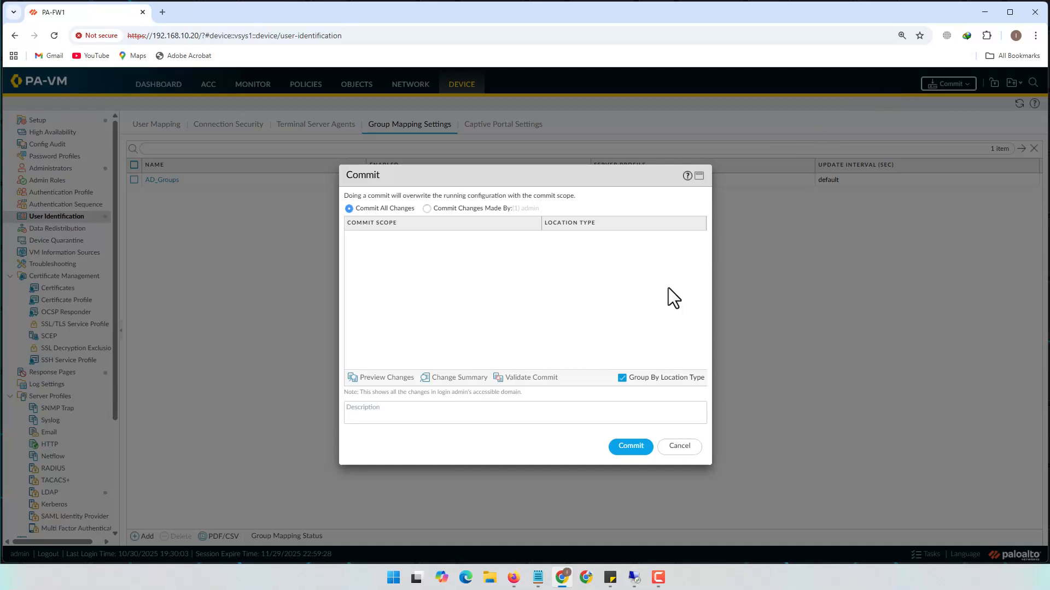
pyautogui.click(623, 448)
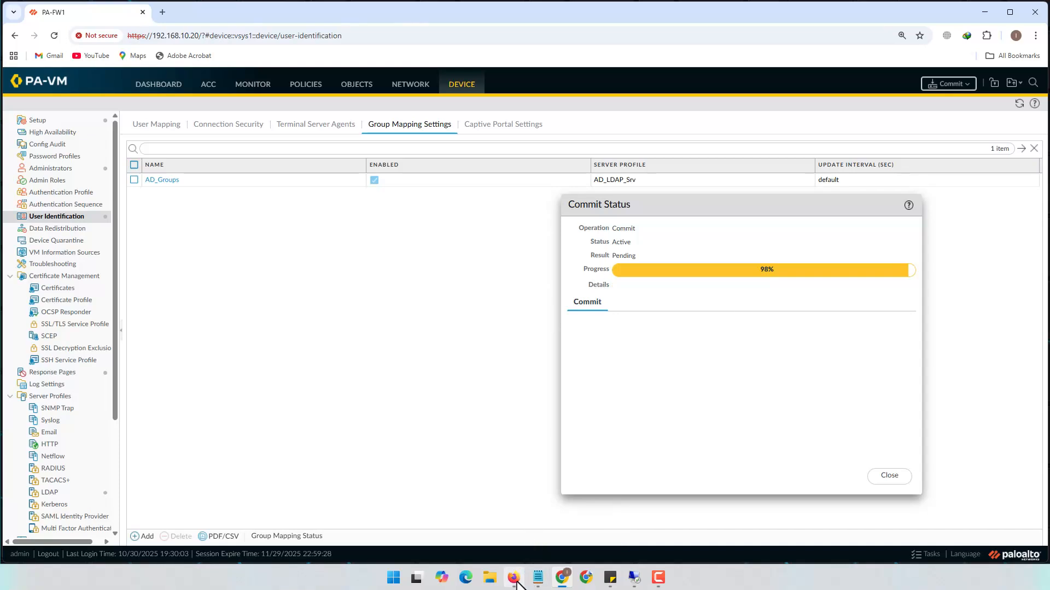
pyautogui.moveTo(514, 578)
pyautogui.click(514, 534)
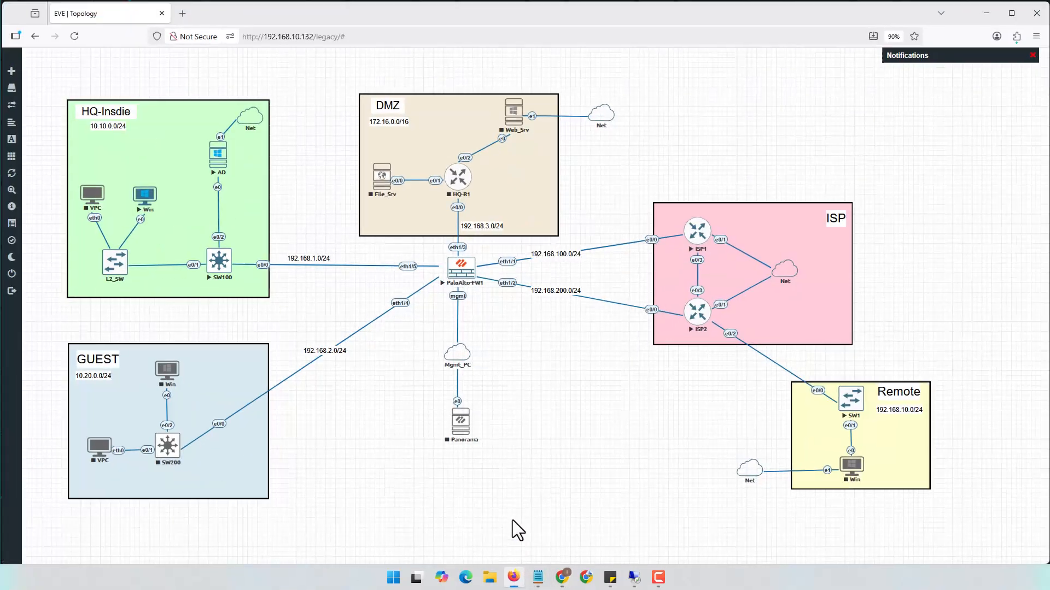
# Log off the HQ Windows client and send Ctrl+Alt+Del so it shows the domain login screen
pyautogui.click(146, 210)
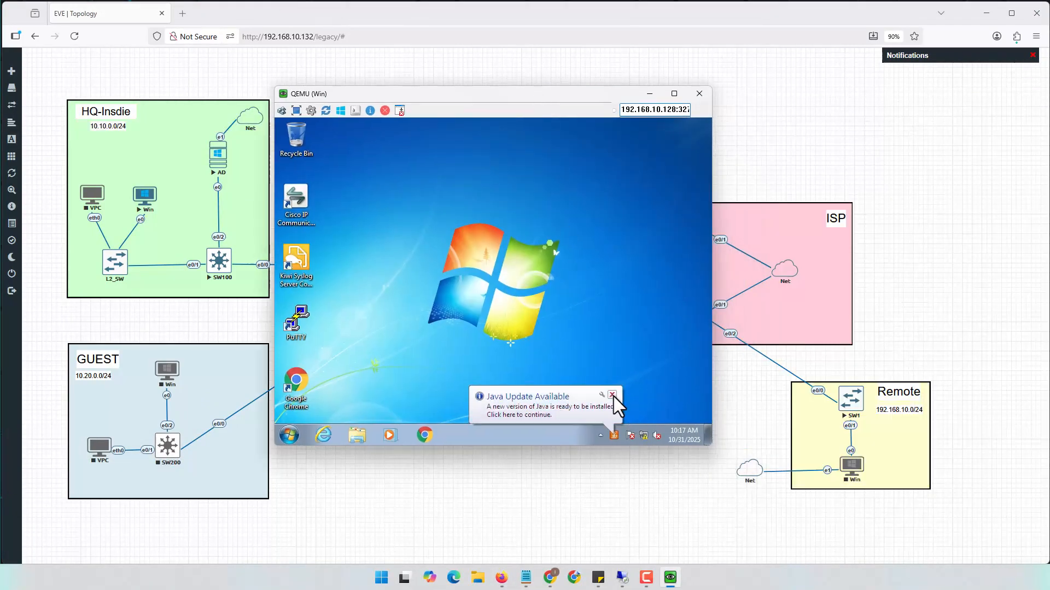
pyautogui.click(290, 435)
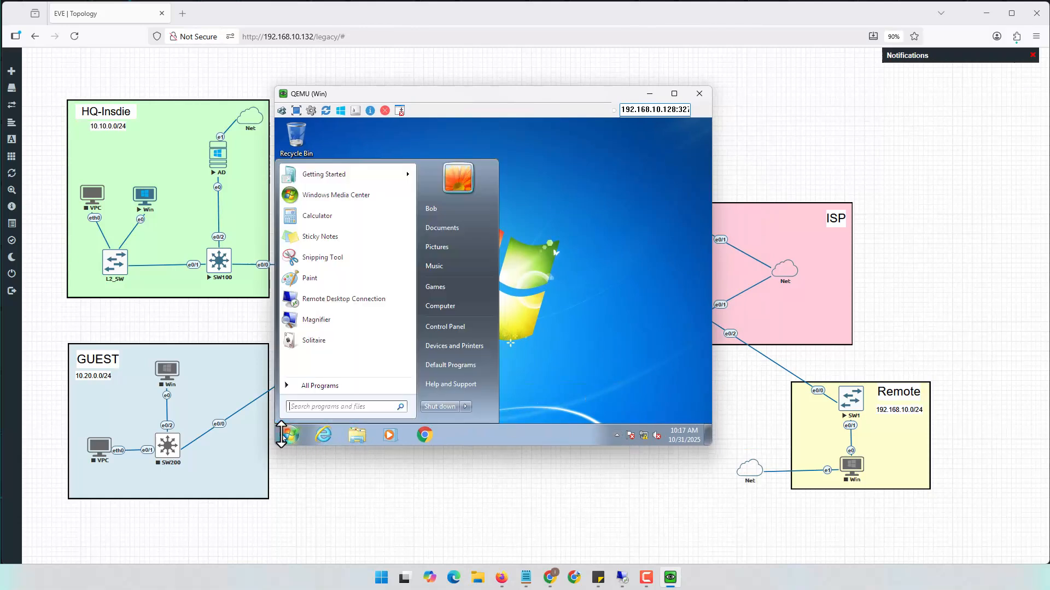
pyautogui.click(466, 407)
pyautogui.click(510, 356)
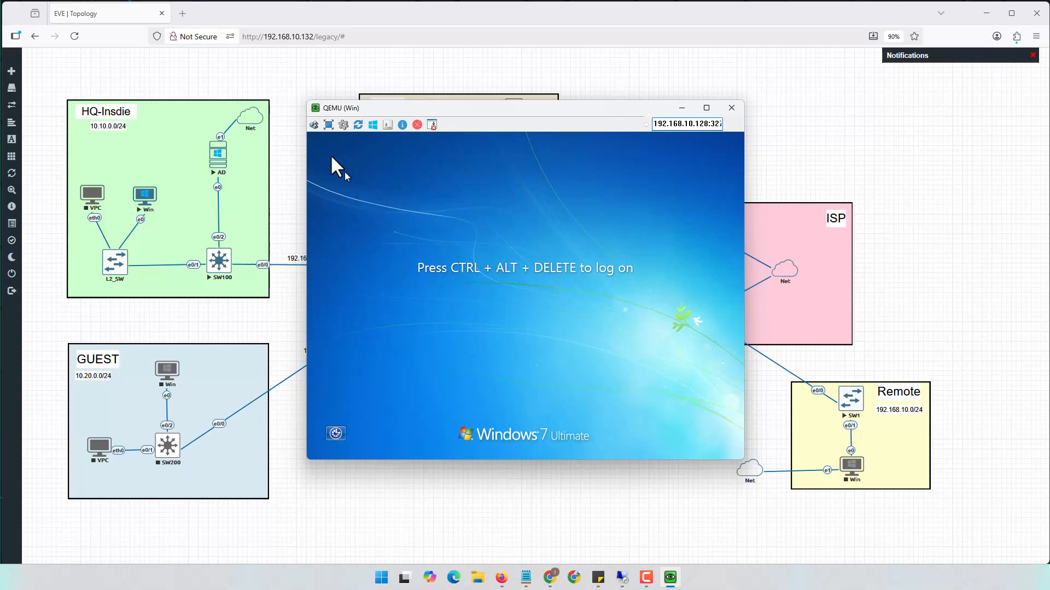
pyautogui.click(315, 125)
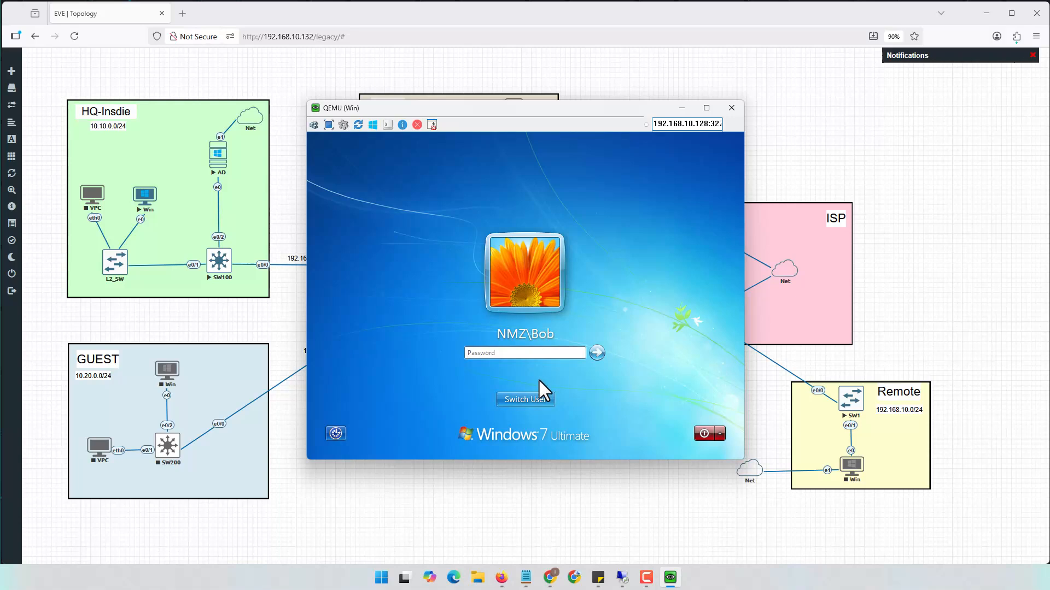
pyautogui.click(681, 108)
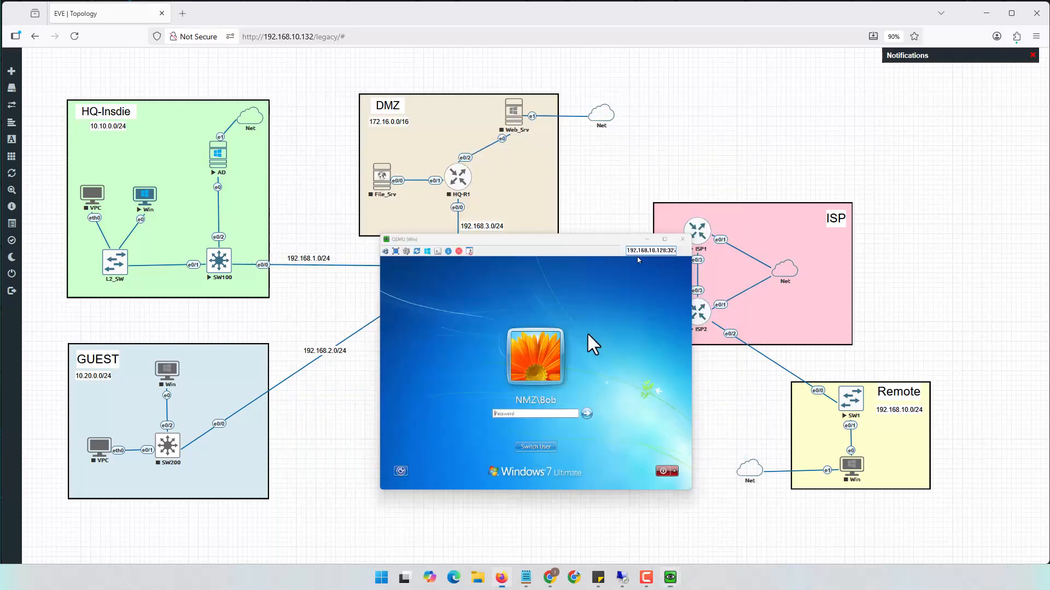
pyautogui.click(622, 577)
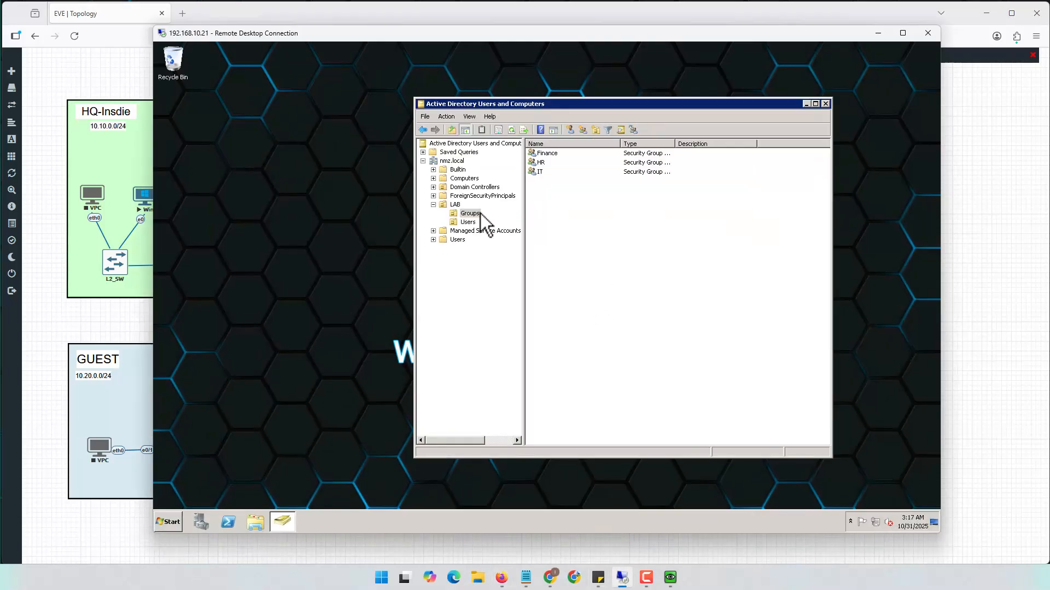
# Review the LAB users and the IT department user in ADUC, then return to the firewall's completed commit
pyautogui.click(468, 222)
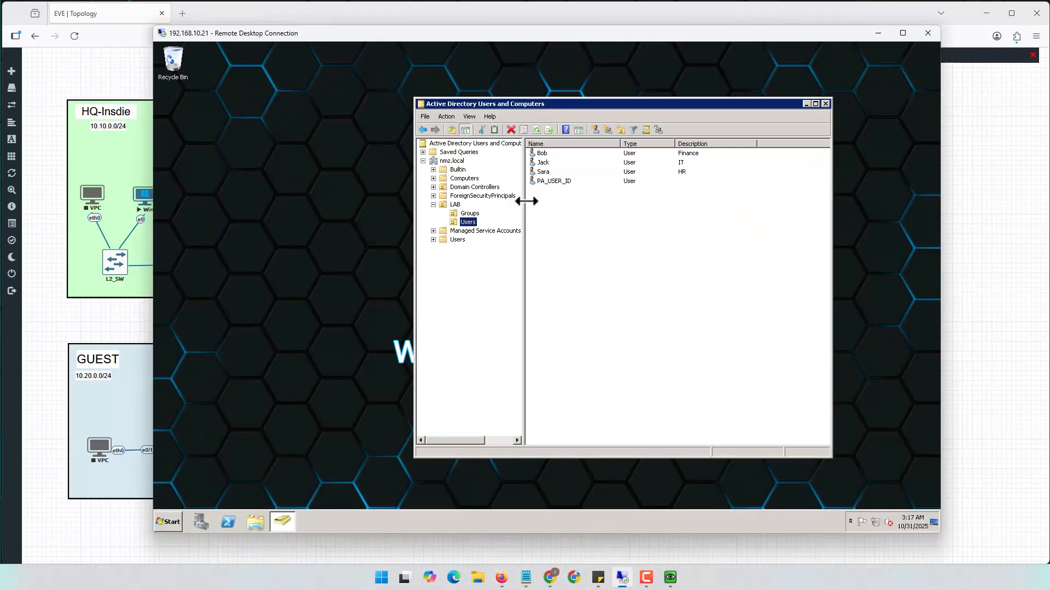
pyautogui.click(548, 163)
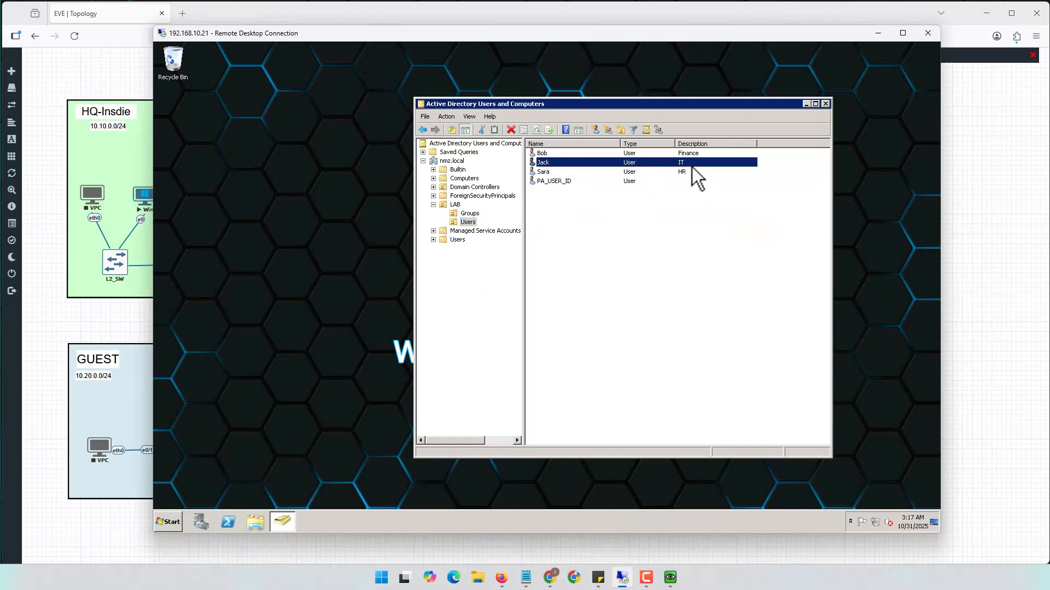
pyautogui.click(870, 34)
pyautogui.click(987, 13)
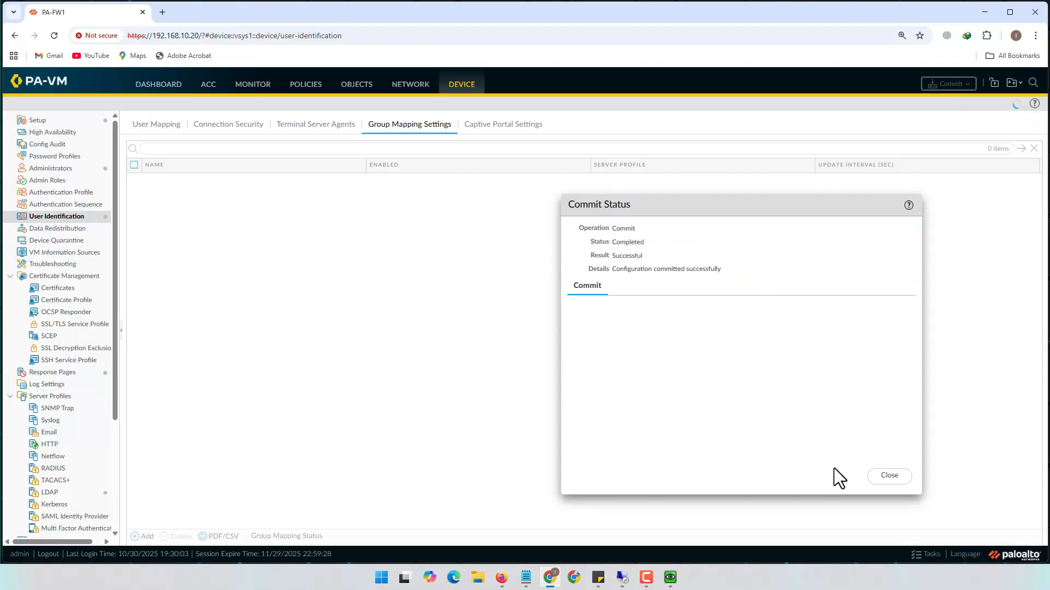
# Close the successful commit status and add a new rule in Policies > Security
pyautogui.click(889, 475)
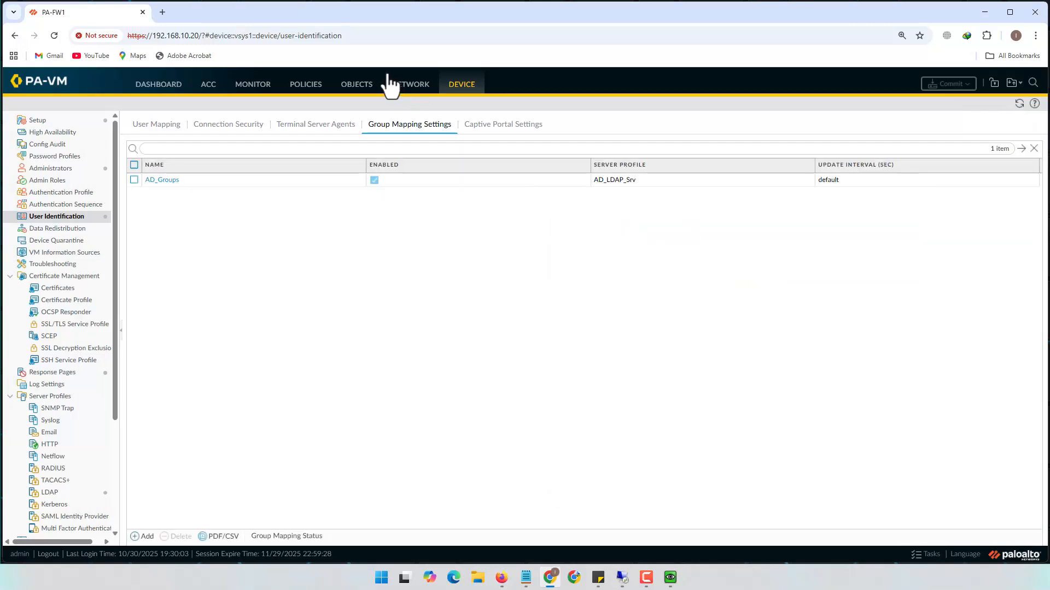
pyautogui.click(307, 86)
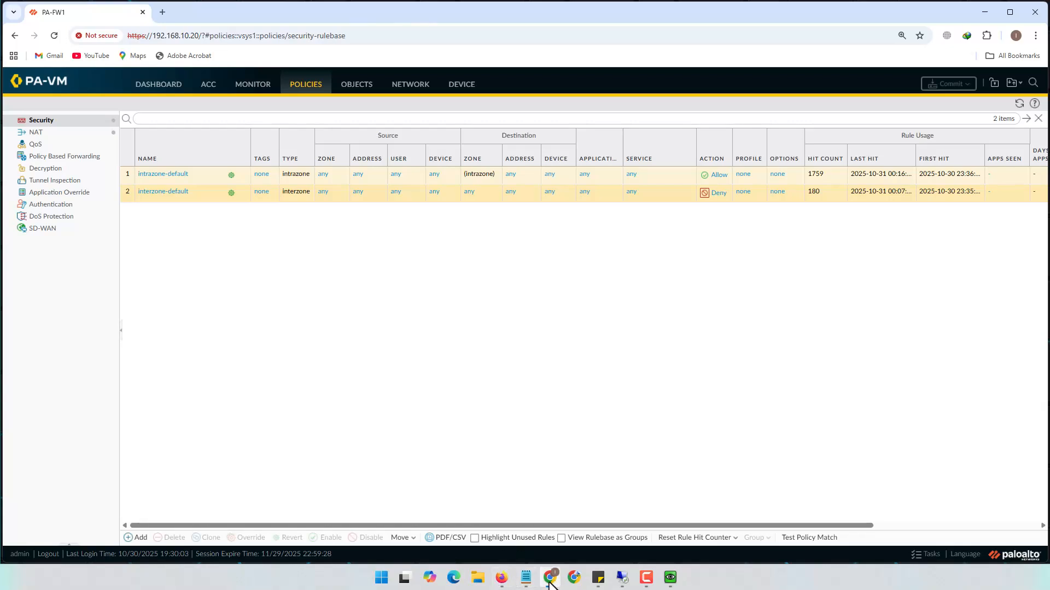
pyautogui.click(510, 546)
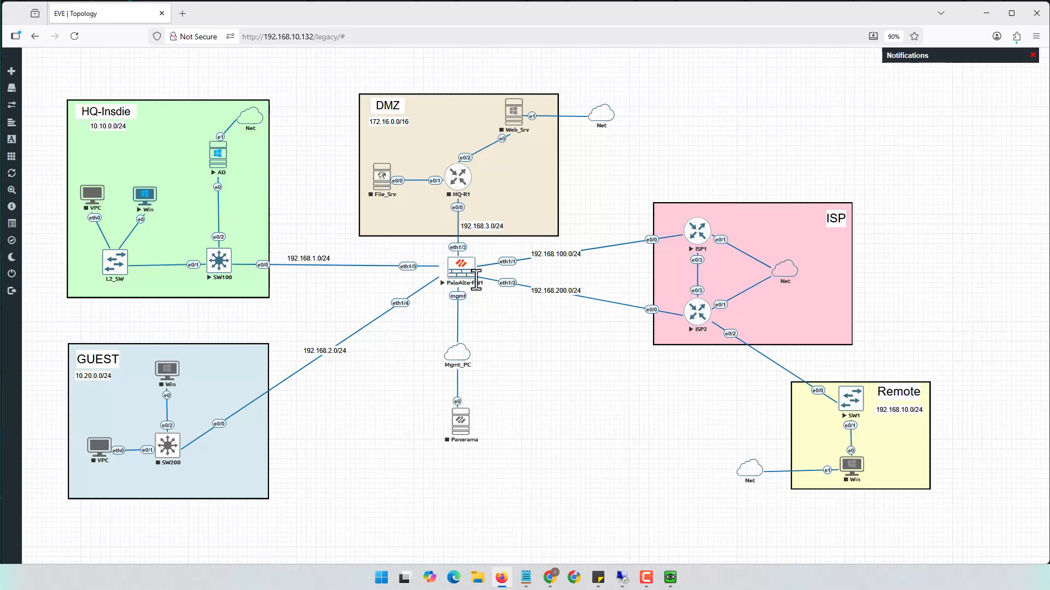
pyautogui.click(986, 14)
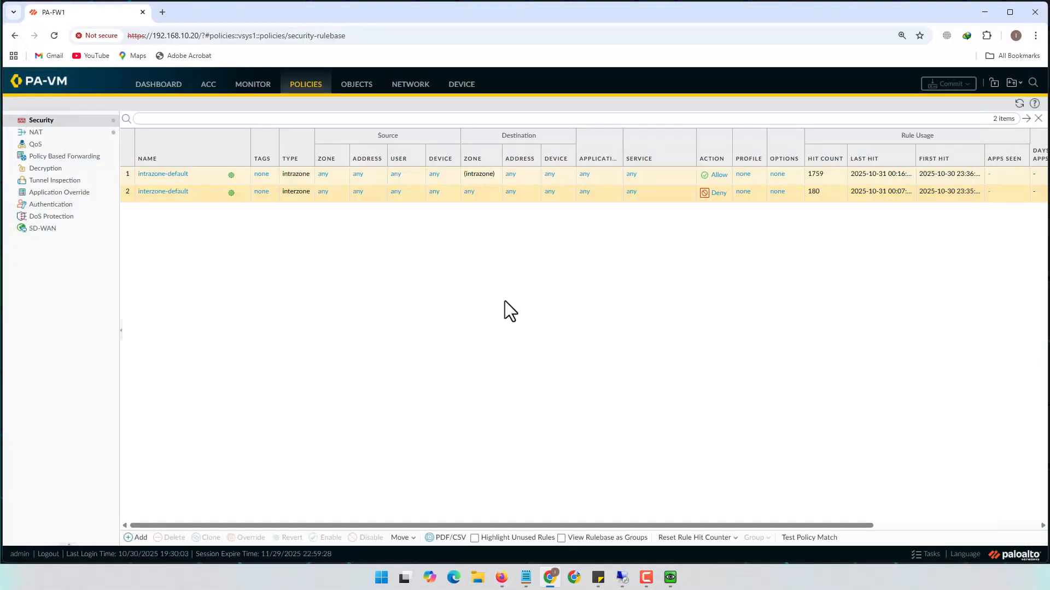
pyautogui.click(137, 537)
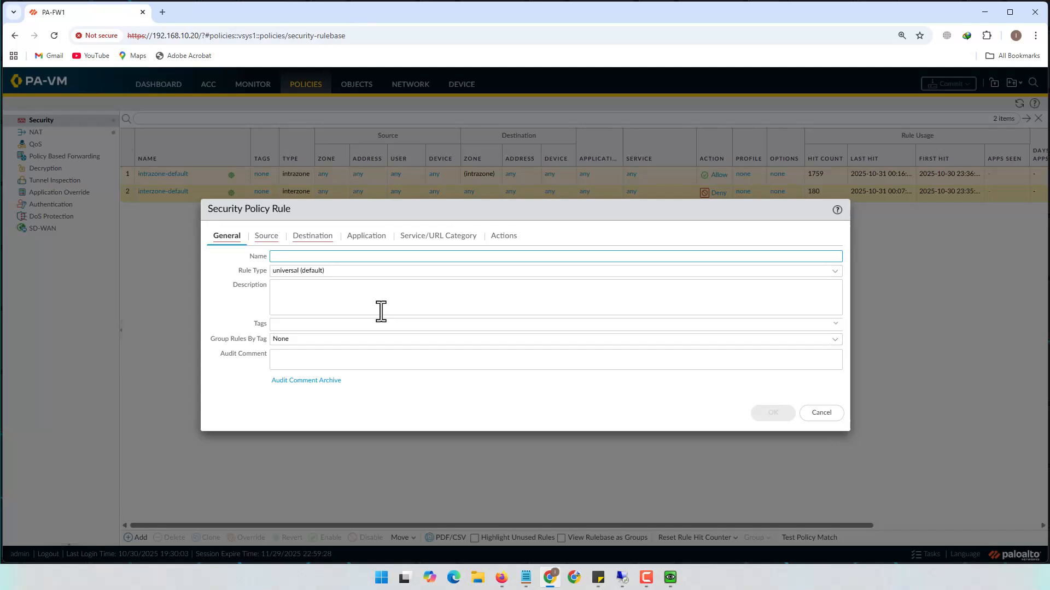
# Enter IT_Deny_Internet as the rule name, fixing a mistyped letter
pyautogui.write('IT_DE')
pyautogui.press('BackSpace')
pyautogui.write('eny')
pyautogui.write('_Internet')
# Set the rule's source zone to Trust, source address to HQ and source user to nmz\it
pyautogui.click(381, 311)
pyautogui.click(267, 237)
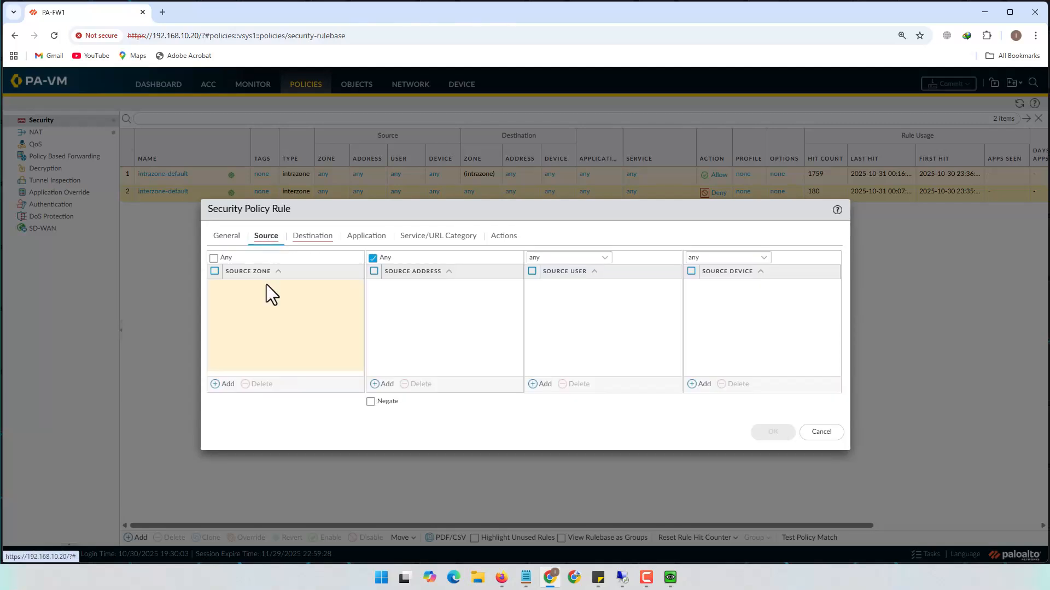
pyautogui.click(223, 384)
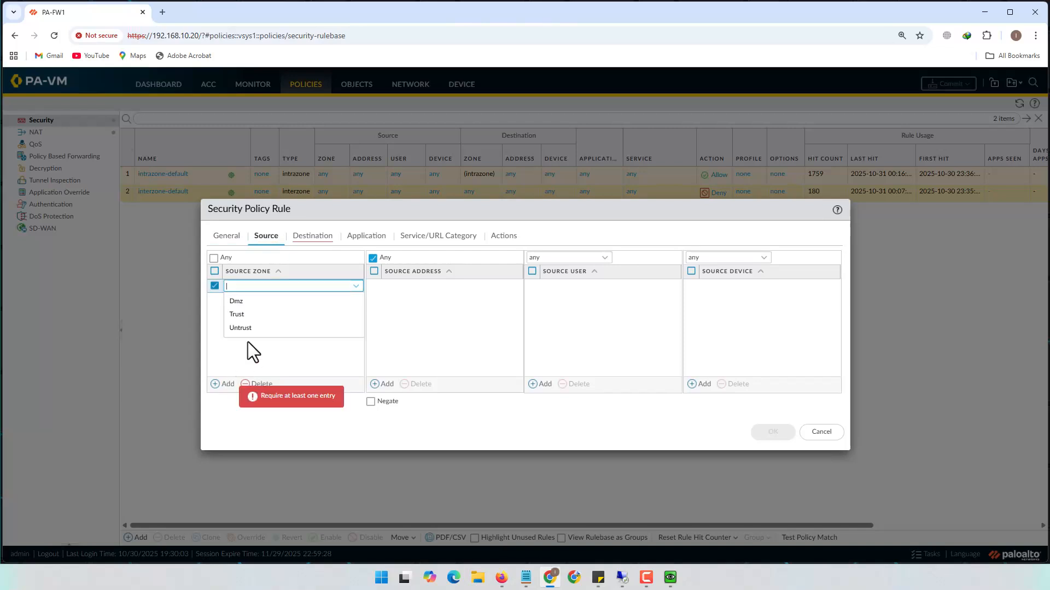
pyautogui.click(238, 314)
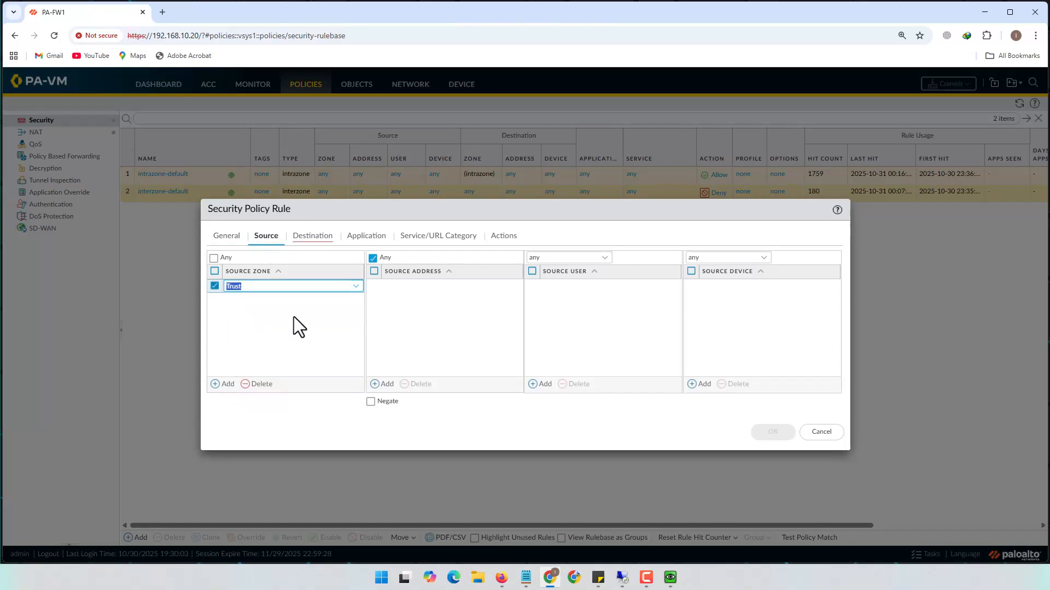
pyautogui.click(381, 384)
pyautogui.click(418, 316)
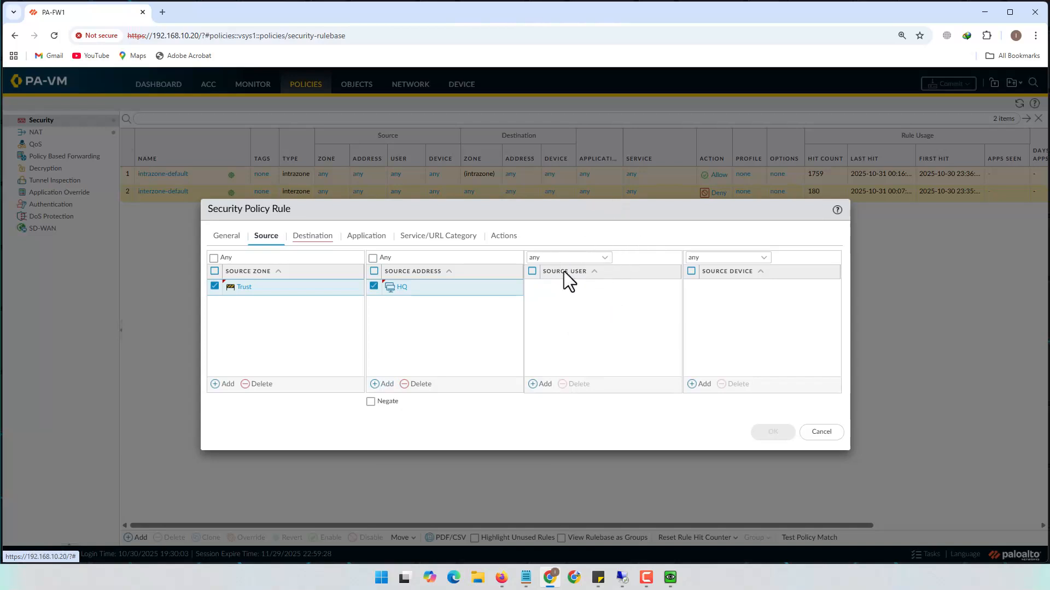
pyautogui.click(543, 385)
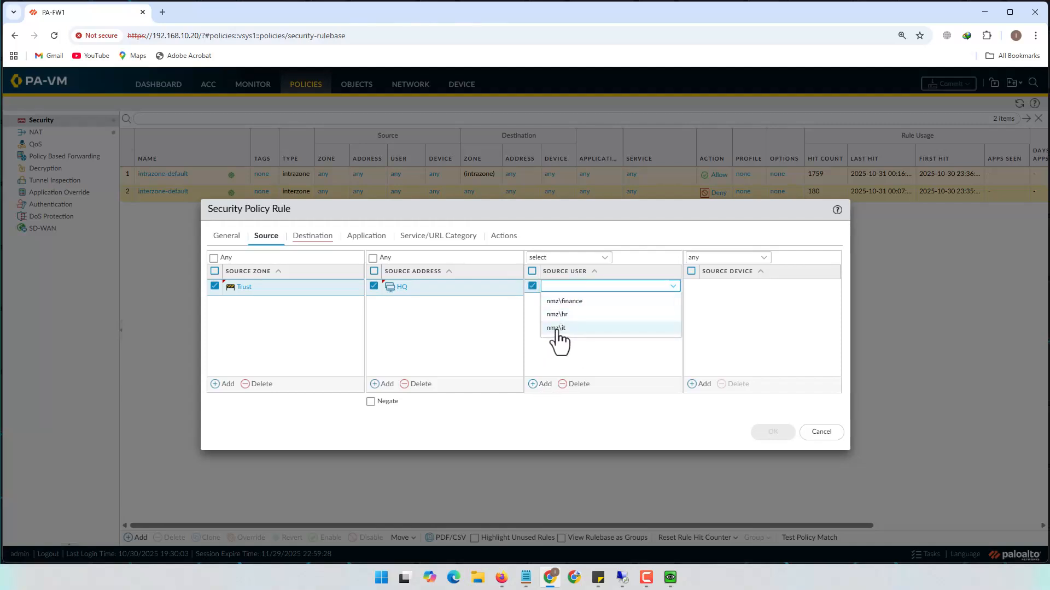
pyautogui.click(555, 328)
pyautogui.click(577, 327)
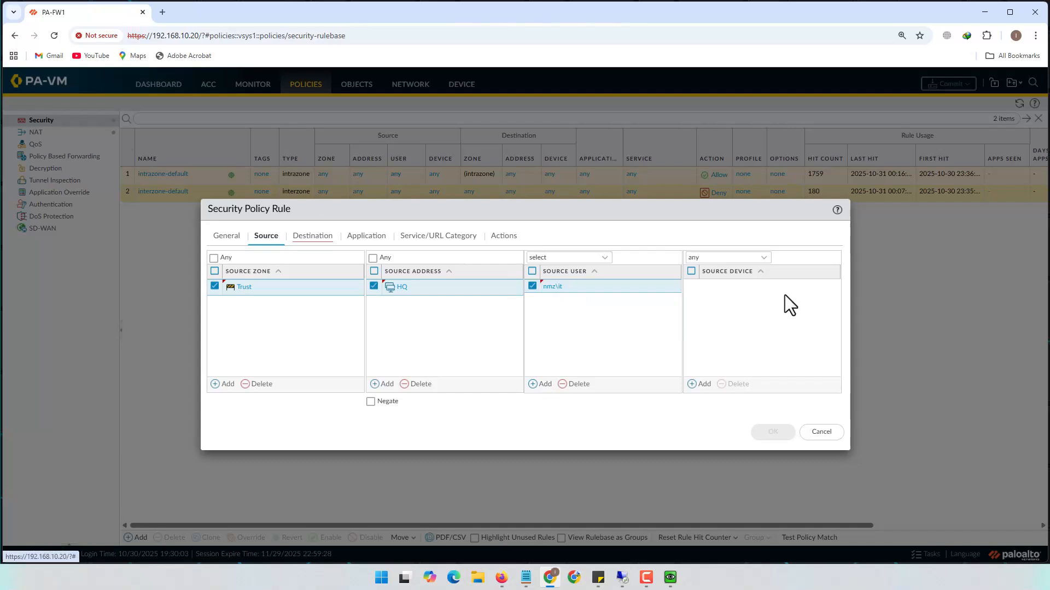
pyautogui.click(320, 237)
# Set the rule's destination zone to Untrust
pyautogui.click(222, 384)
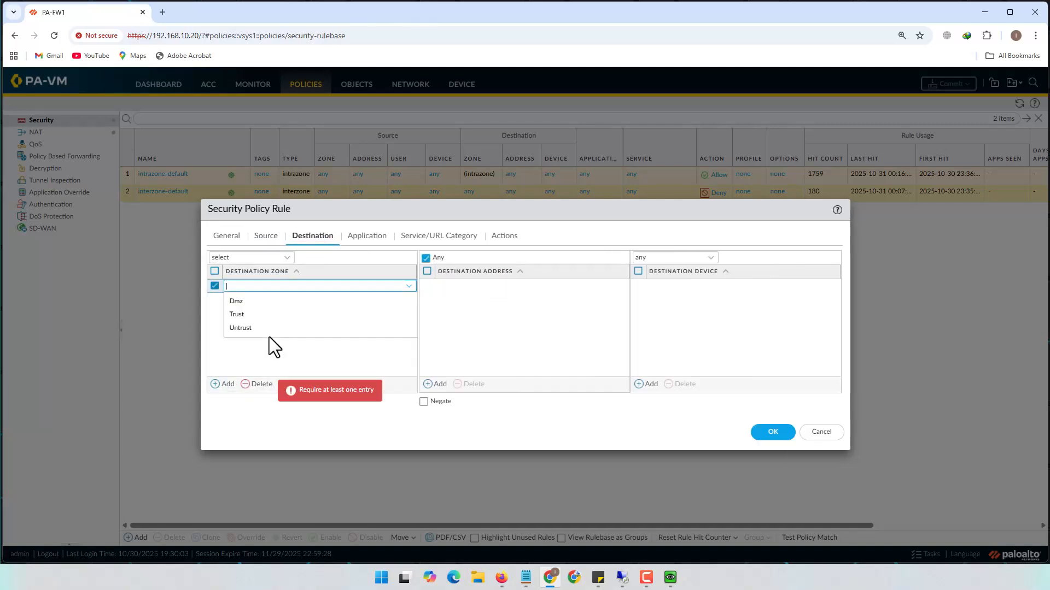
pyautogui.click(253, 328)
pyautogui.click(447, 314)
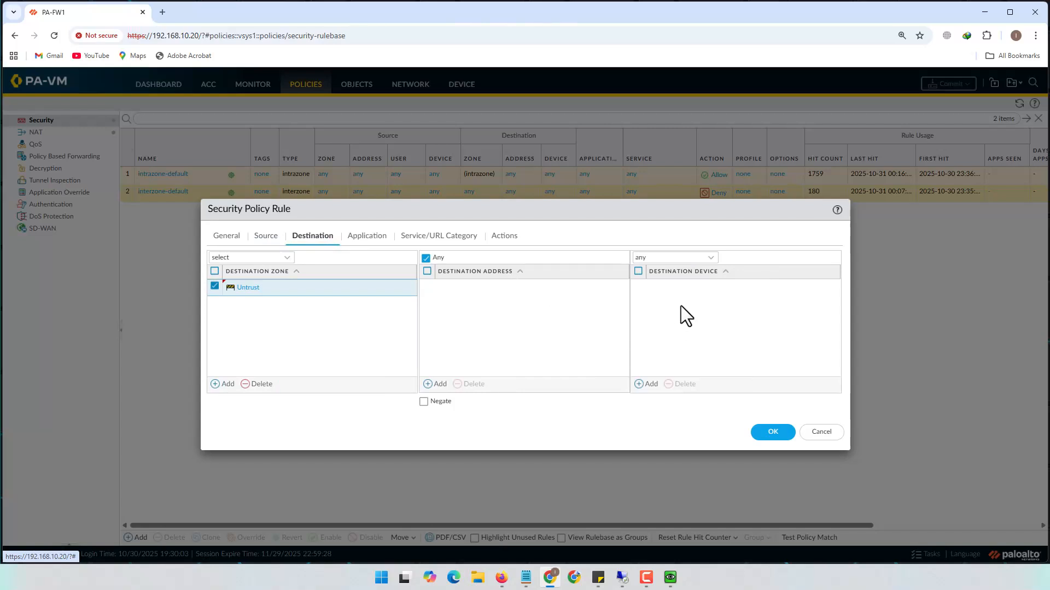
# Add ping as the rule's application
pyautogui.click(366, 237)
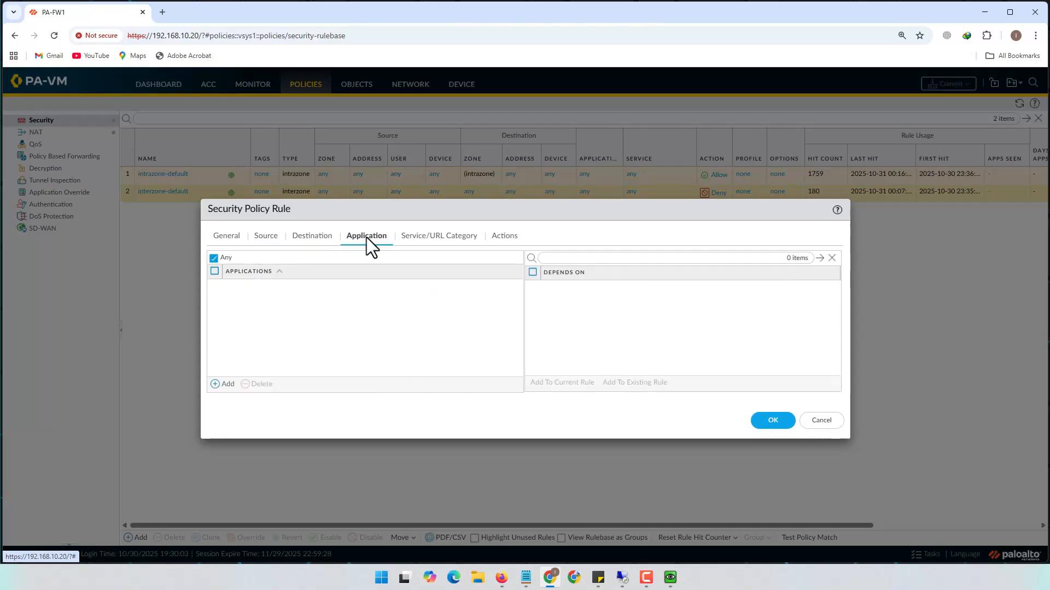
pyautogui.click(227, 385)
pyautogui.write('in')
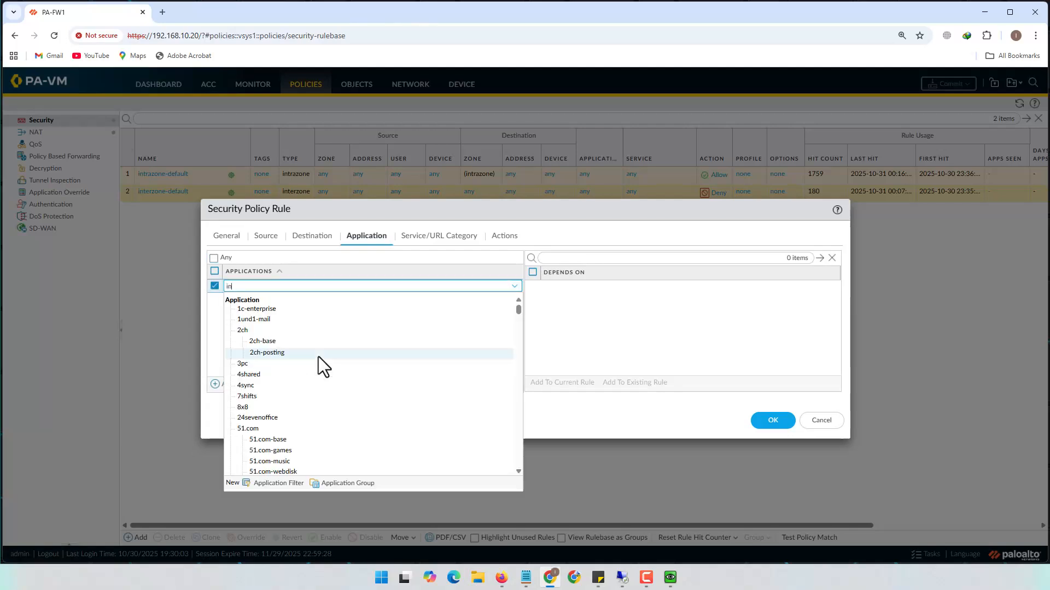
pyautogui.press('BackSpace')
pyautogui.press('BackSpace')
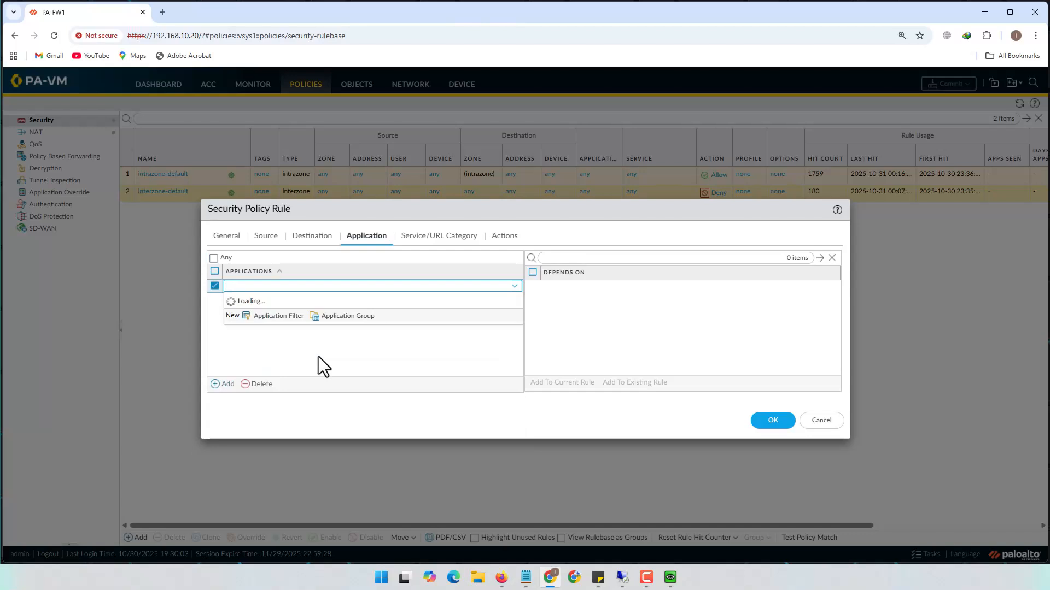
pyautogui.write('pin')
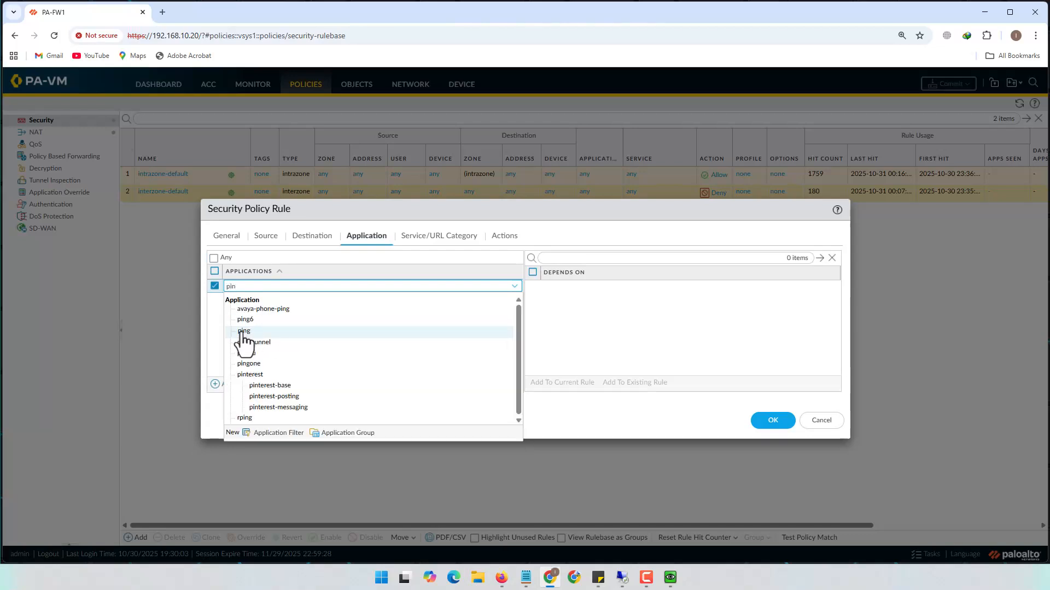
pyautogui.click(243, 331)
# Add destination addresses 8.8.4.4 and 1.2.3.4 to the rule
pyautogui.click(312, 235)
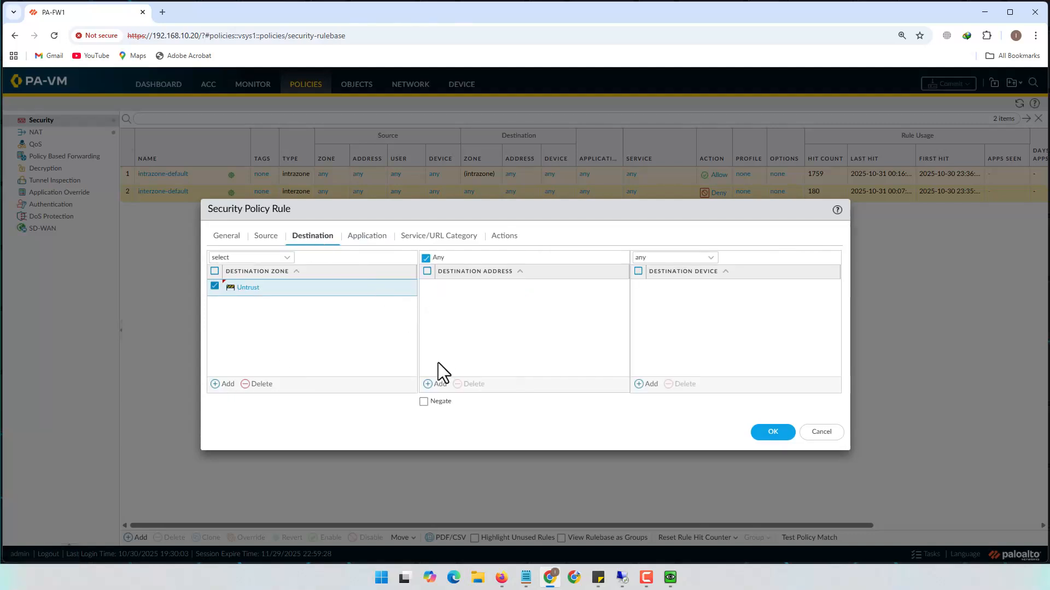
pyautogui.click(433, 383)
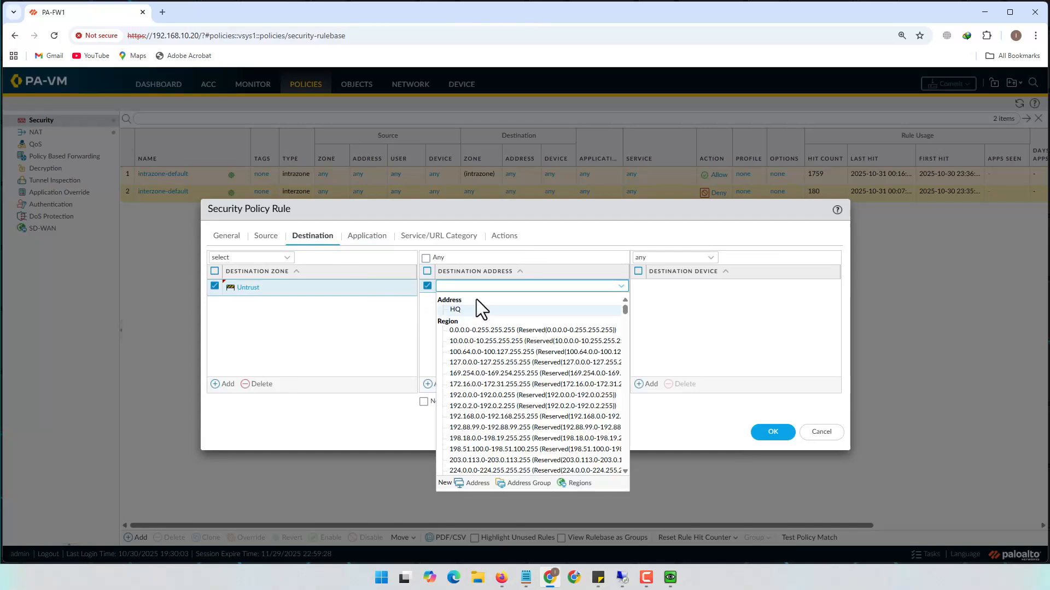
pyautogui.write('8.8.4.4')
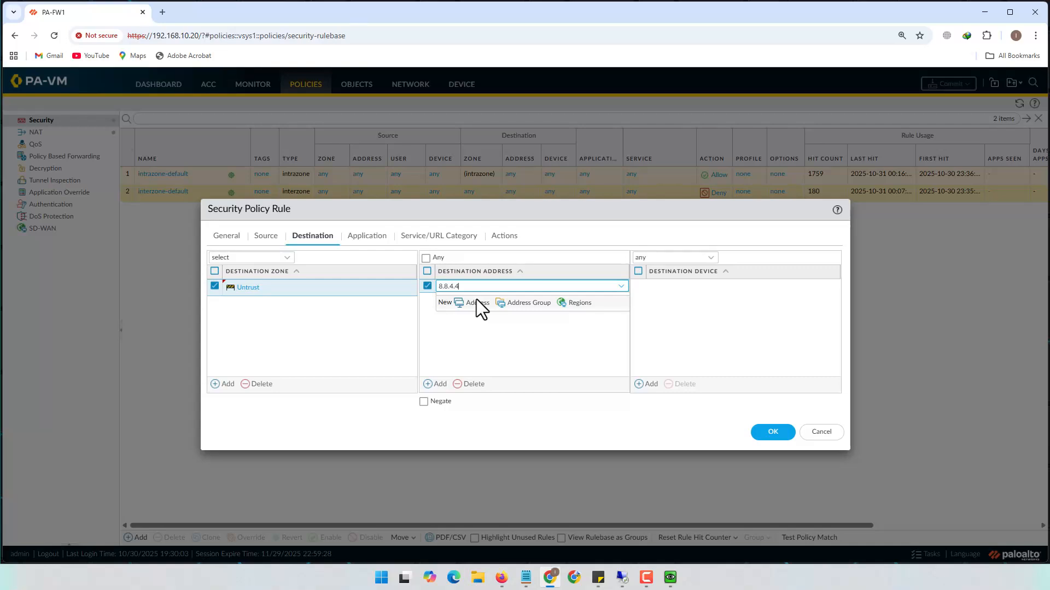
pyautogui.click(480, 330)
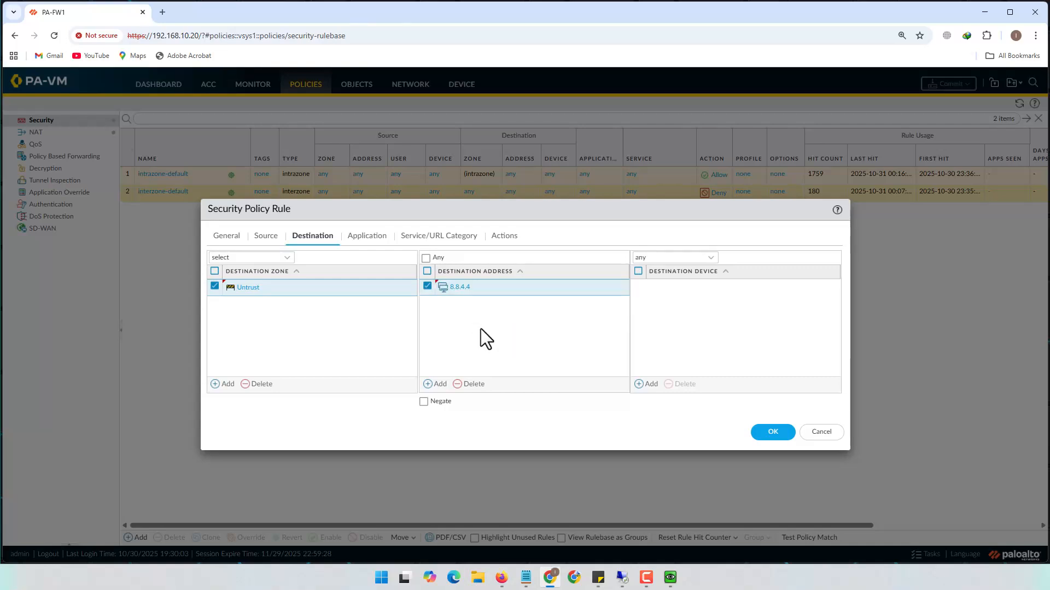
pyautogui.click(440, 385)
pyautogui.write('1')
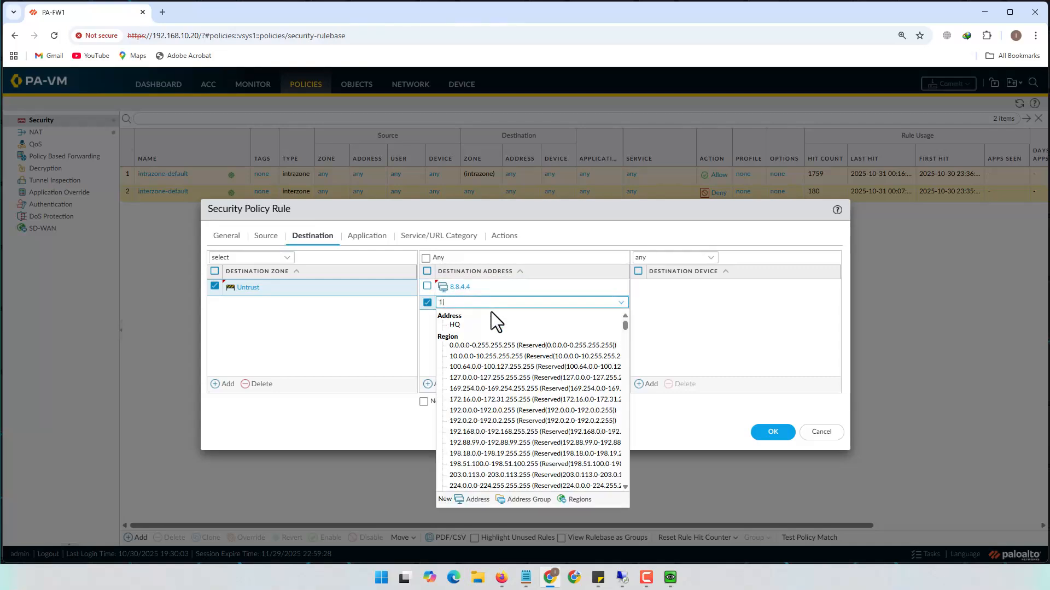
pyautogui.write('.2.3.4')
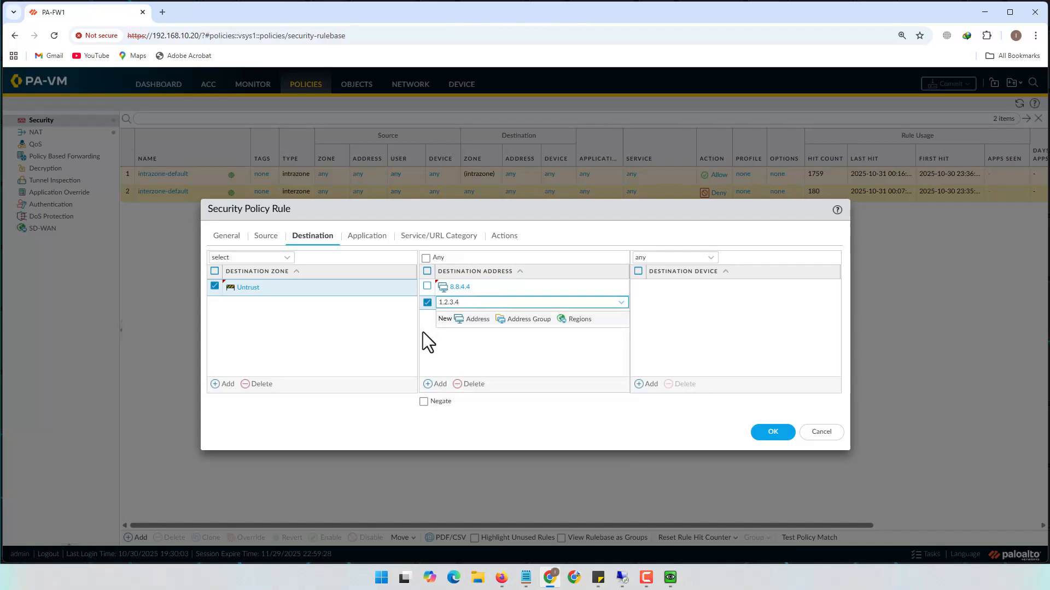
pyautogui.click(447, 345)
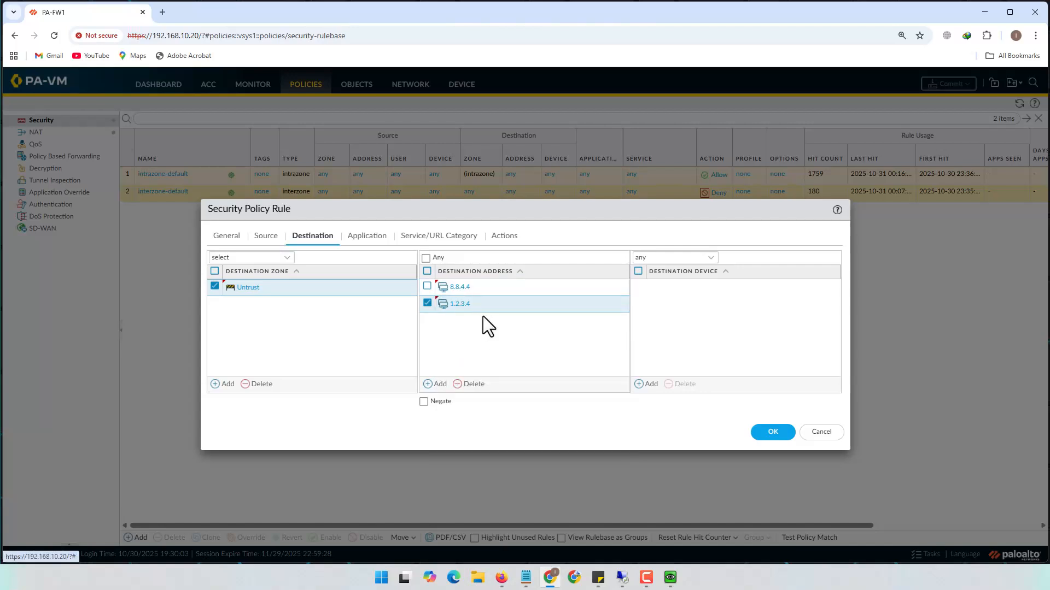
pyautogui.click(367, 236)
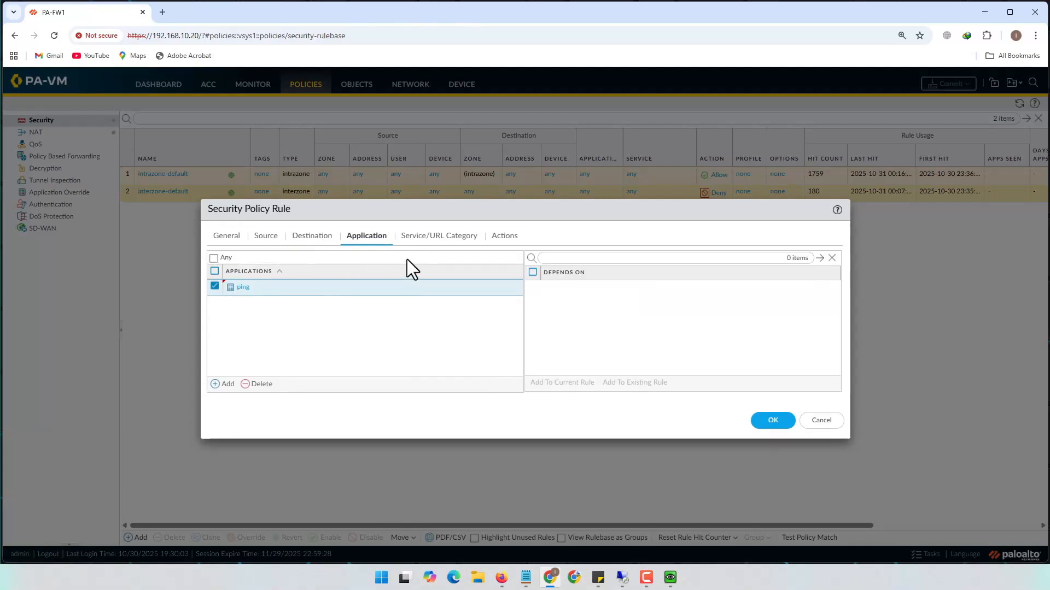
# Set the IT_Deny_Internet rule's action to Deny and save the rule
pyautogui.click(440, 237)
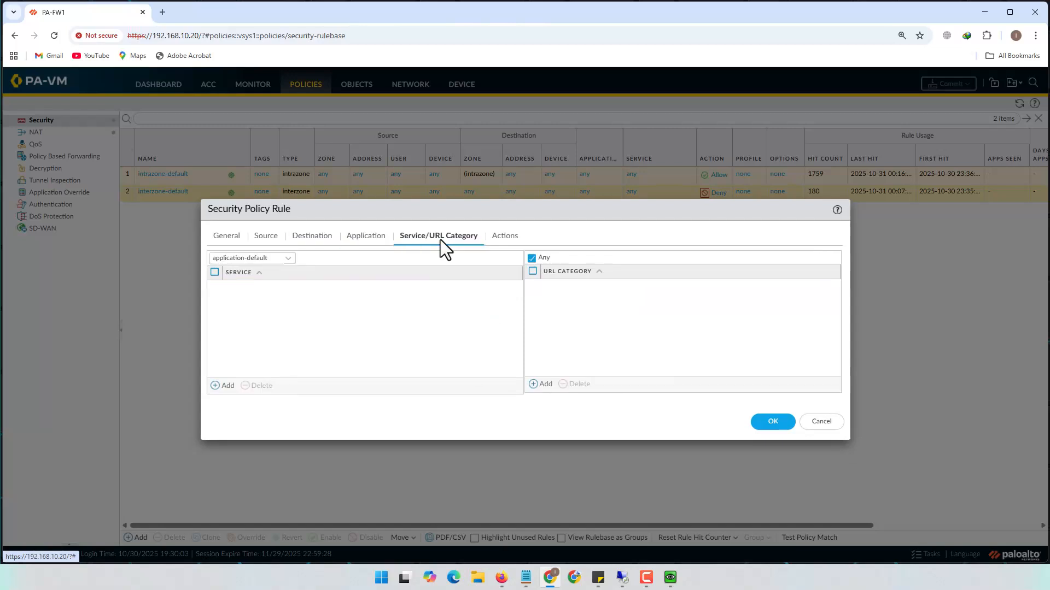
pyautogui.click(507, 237)
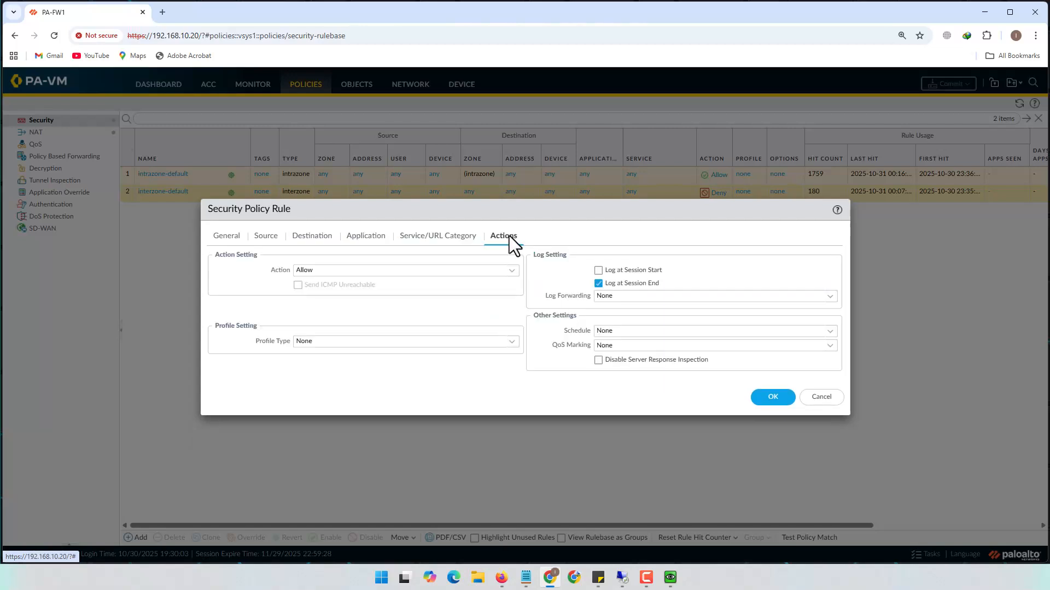
pyautogui.click(513, 270)
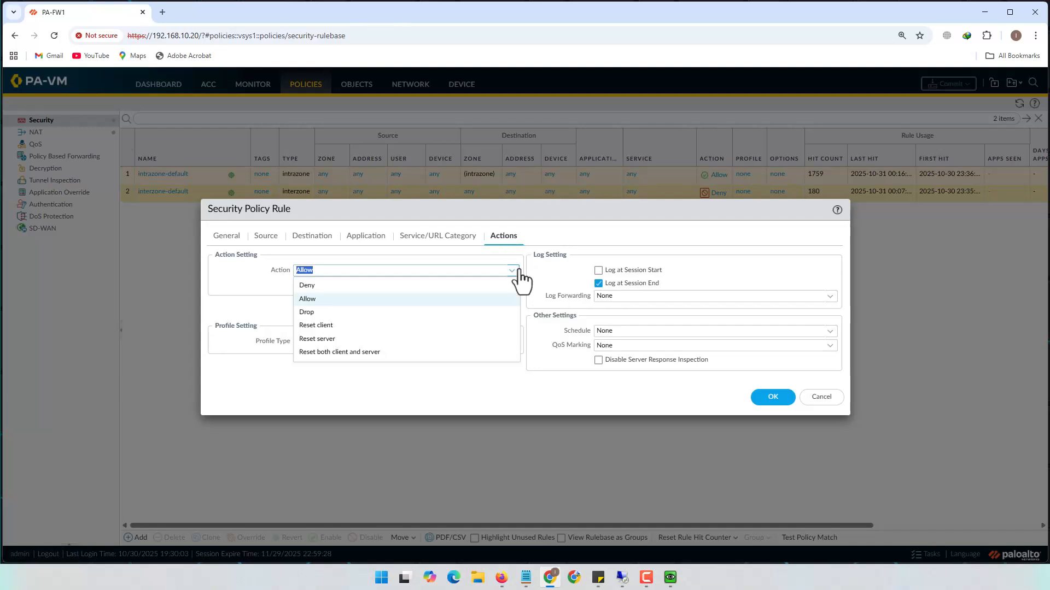
pyautogui.click(354, 286)
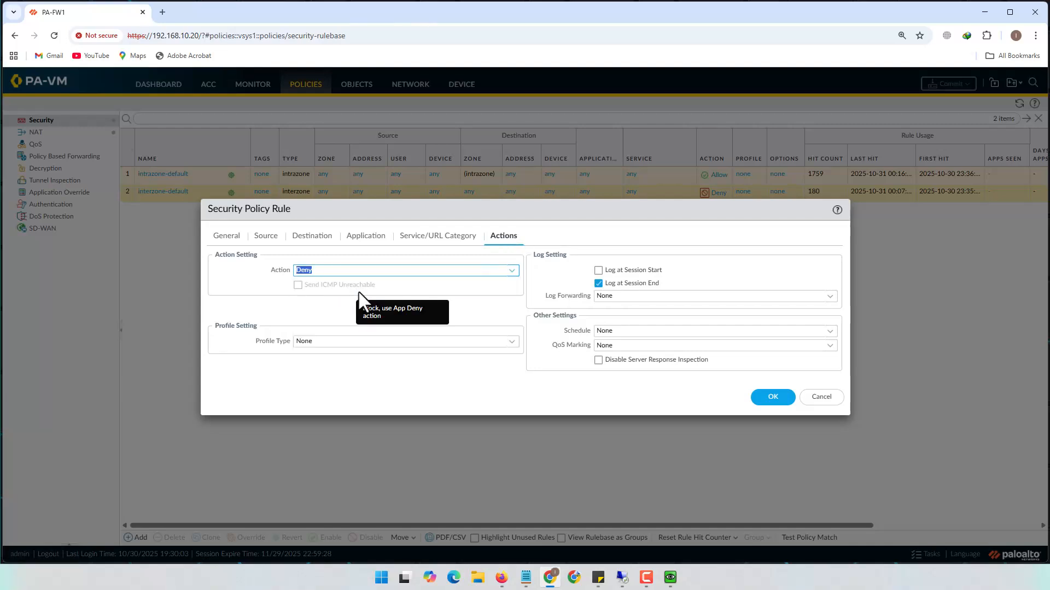
pyautogui.click(773, 398)
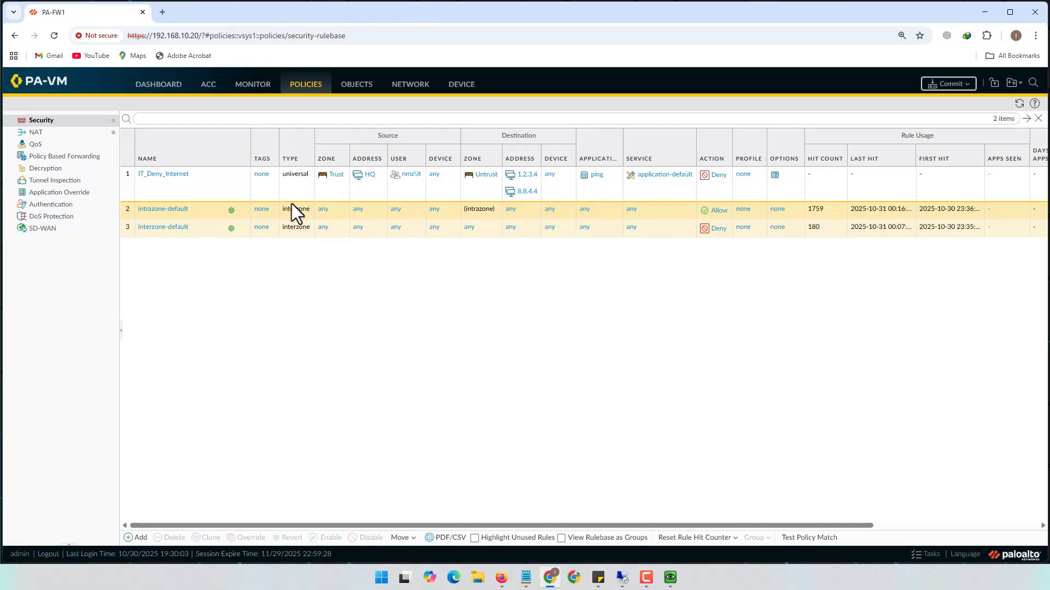
# Add a rule named IT_Allow_Any with source zone Trust, address HQ and user nmz\it
pyautogui.click(138, 538)
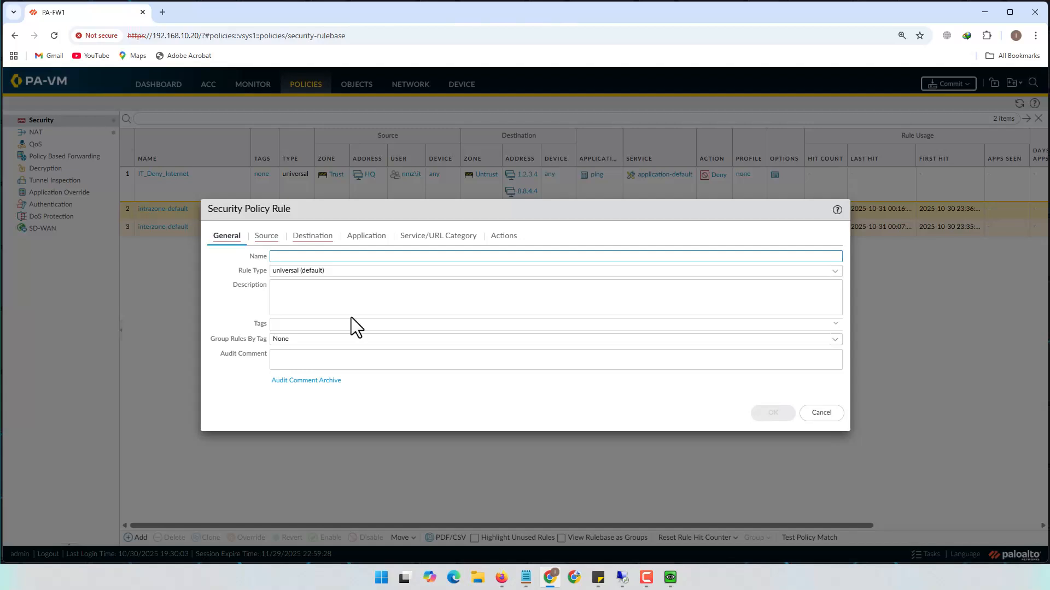
pyautogui.write('IT_Al')
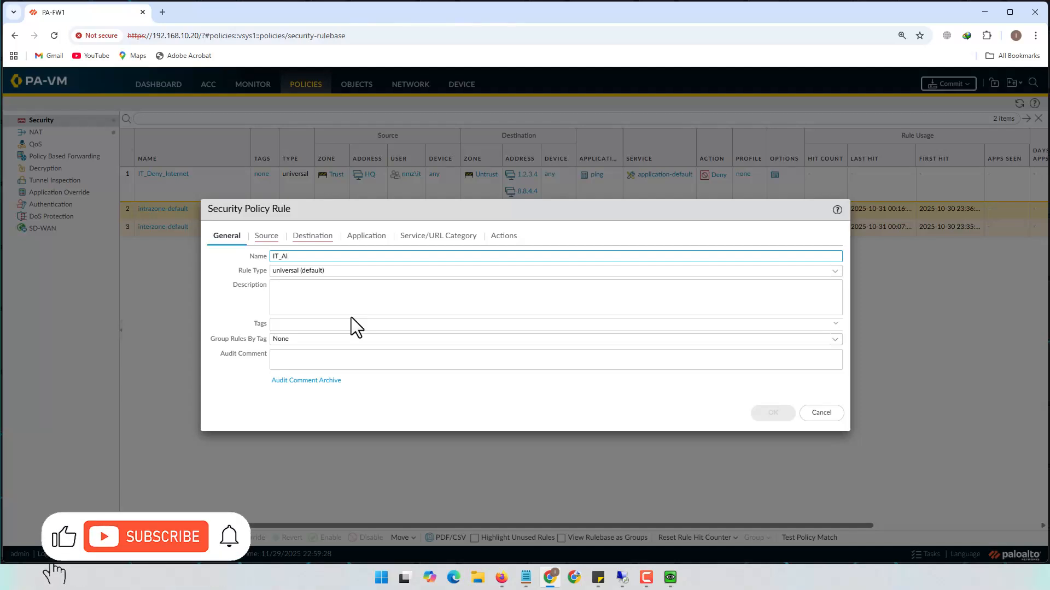
pyautogui.write('low')
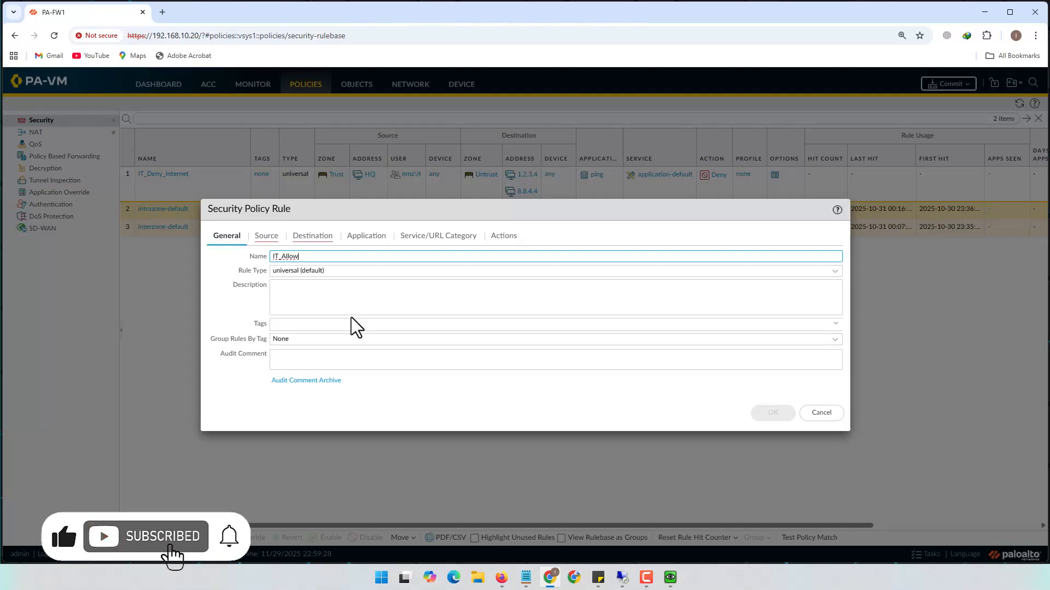
pyautogui.write('_Any')
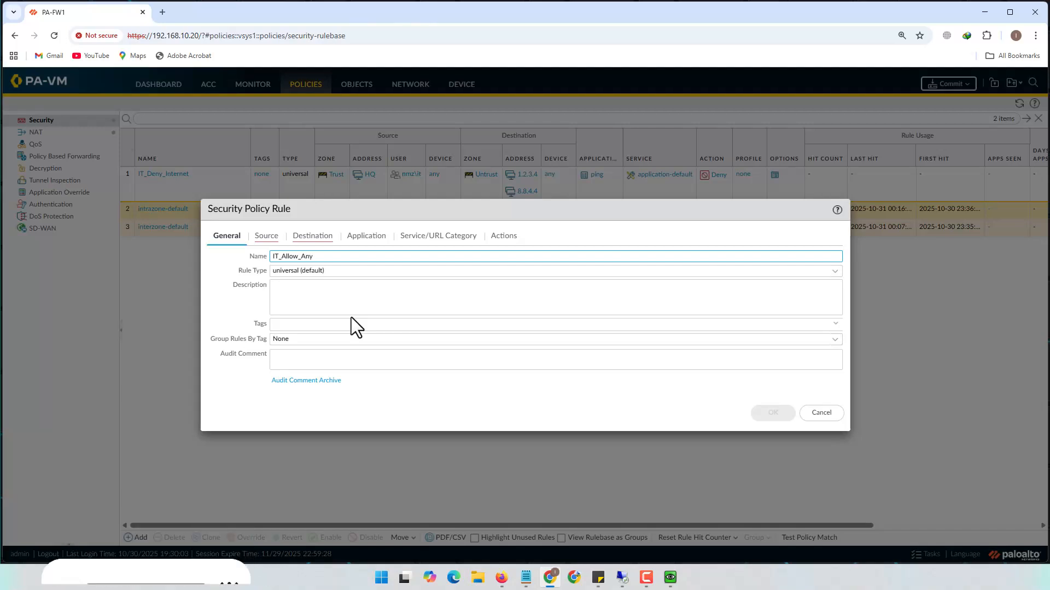
pyautogui.click(267, 236)
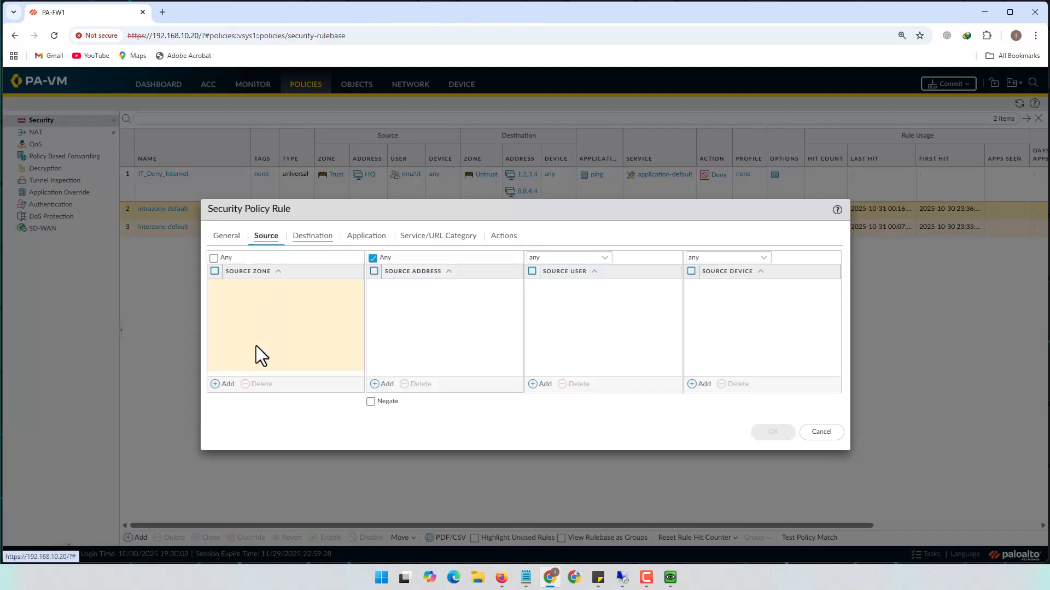
pyautogui.click(225, 383)
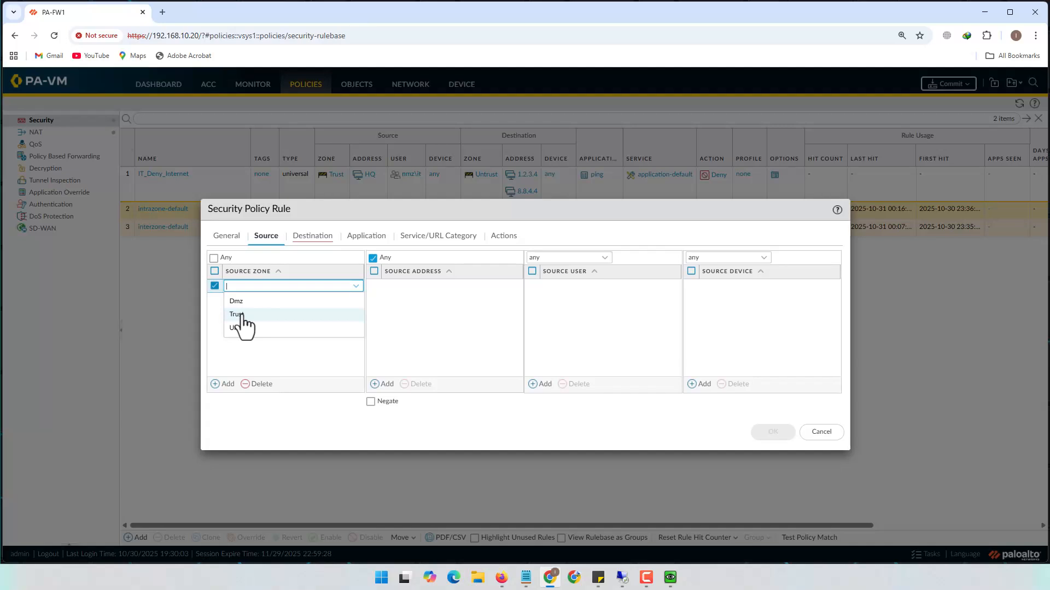
pyautogui.click(261, 317)
pyautogui.click(383, 383)
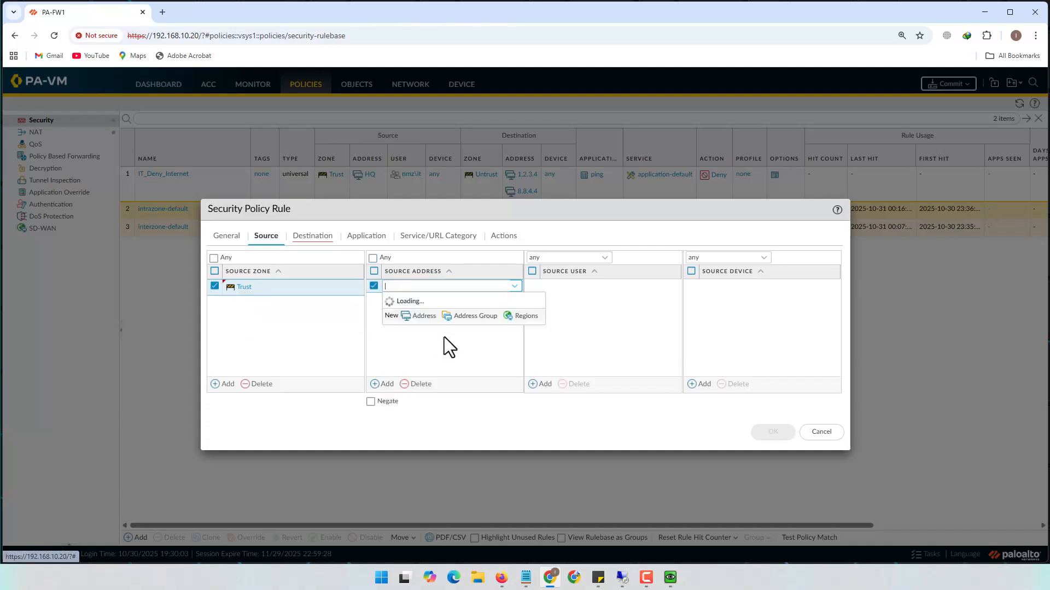
pyautogui.click(419, 311)
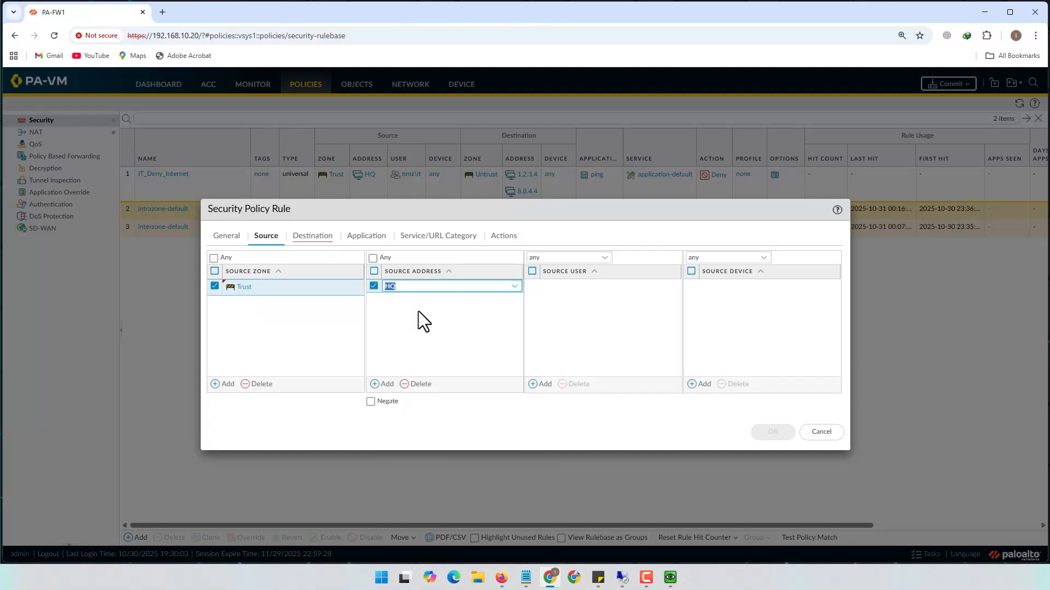
pyautogui.click(542, 384)
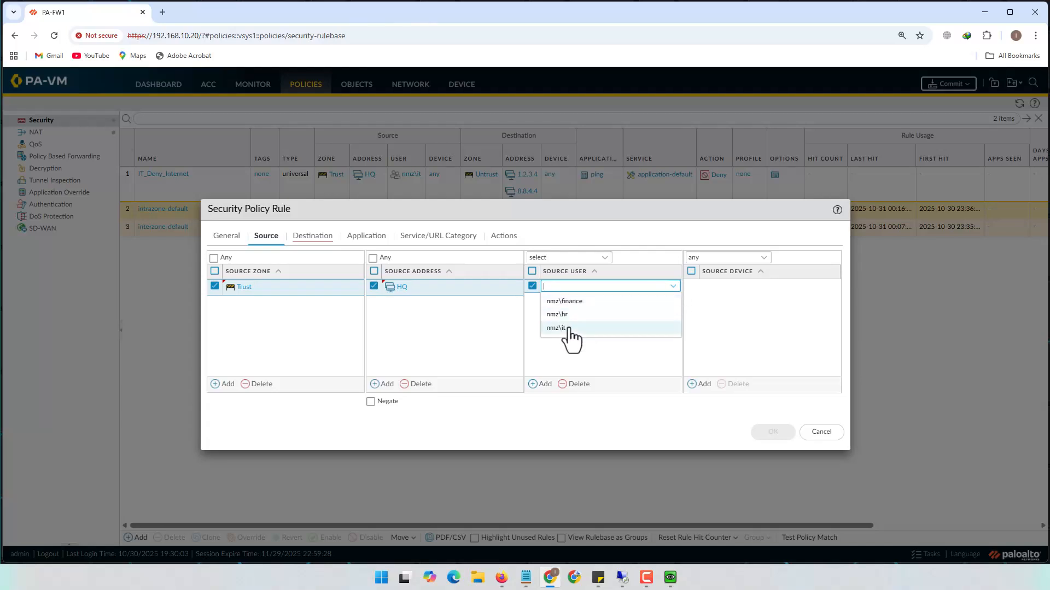
pyautogui.click(568, 328)
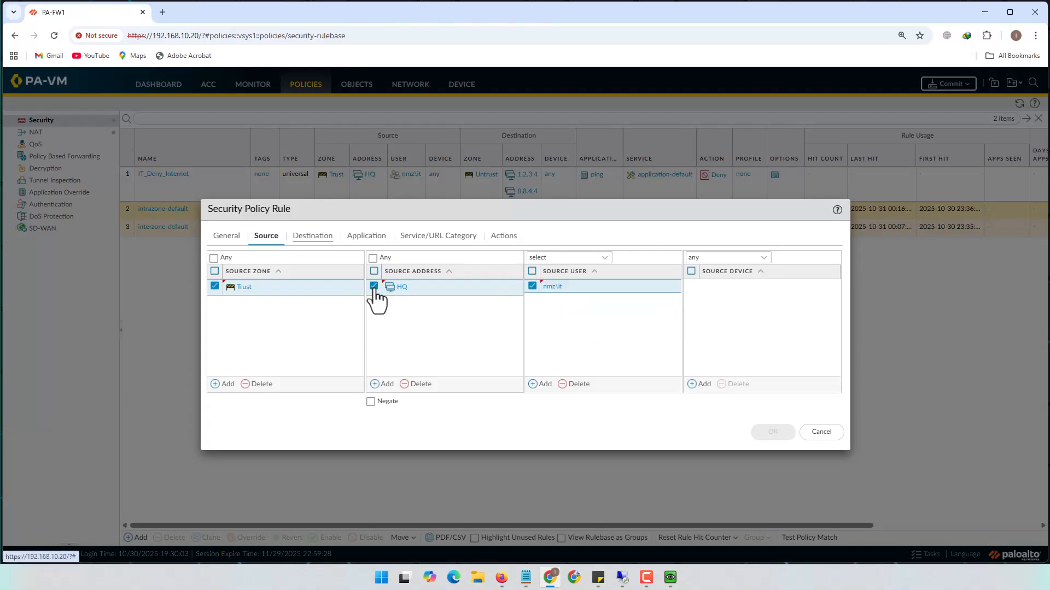
# Set destination zone Untrust, keep any application and Allow, and save the rule
pyautogui.click(307, 236)
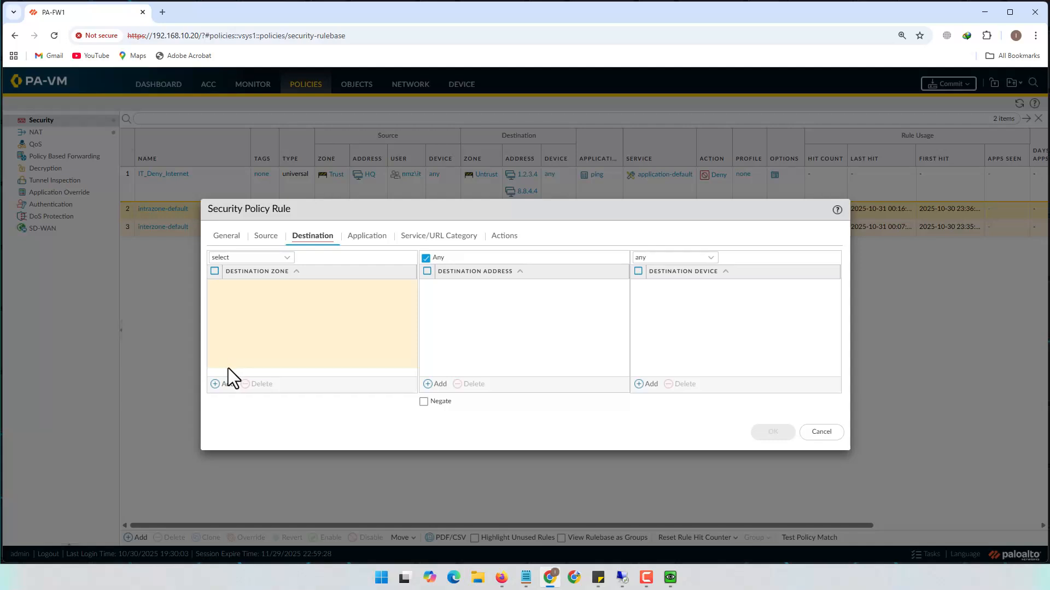
pyautogui.click(223, 383)
pyautogui.click(241, 328)
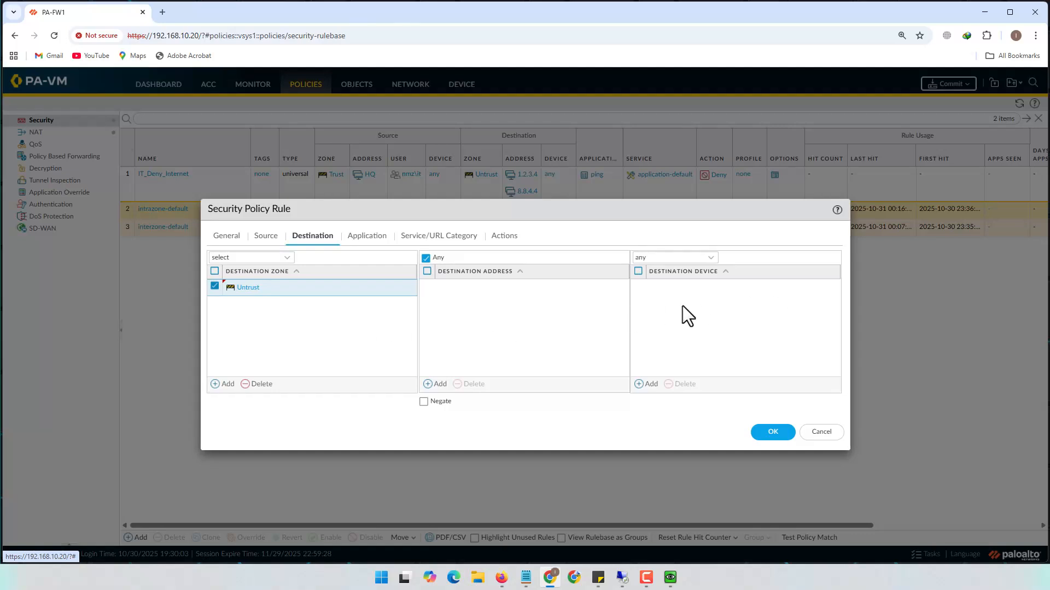
pyautogui.click(364, 235)
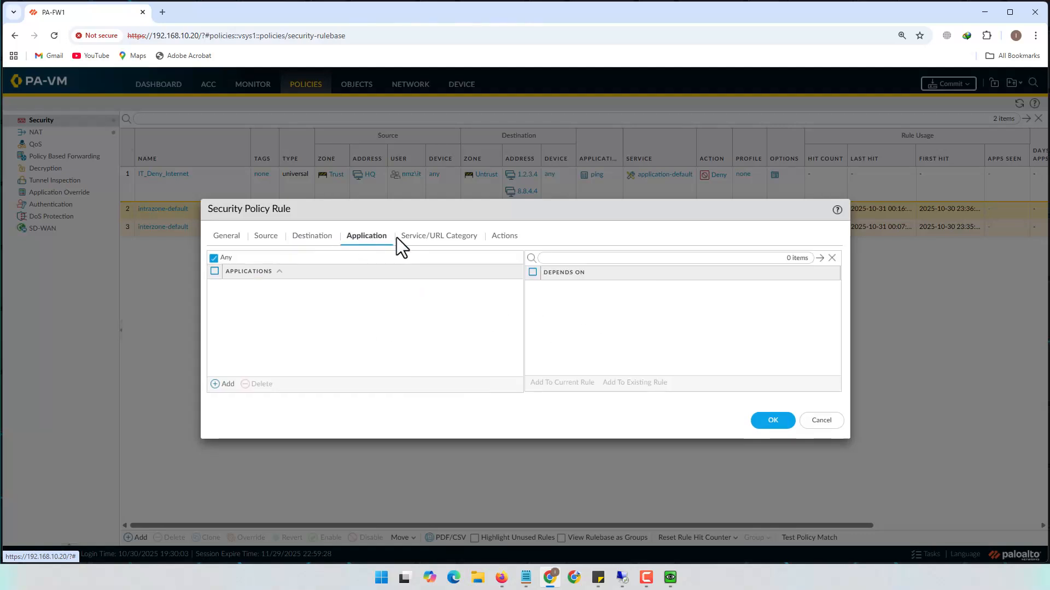
pyautogui.click(457, 236)
pyautogui.click(505, 236)
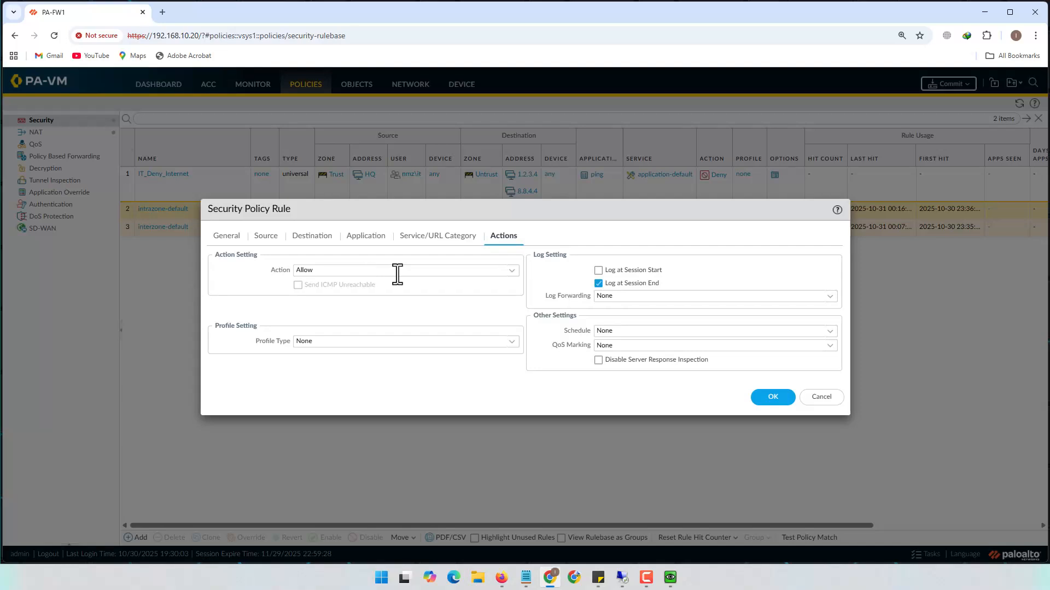
pyautogui.click(772, 398)
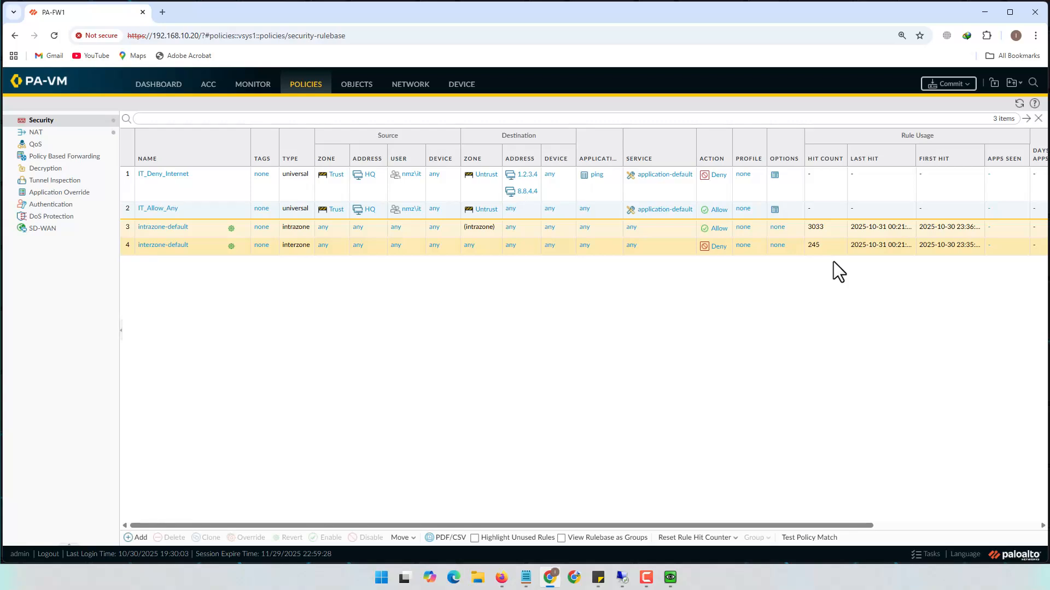
# Commit all pending changes, including the IT_Deny_Internet and IT_Allow_Any rules, to the firewall
pyautogui.click(960, 87)
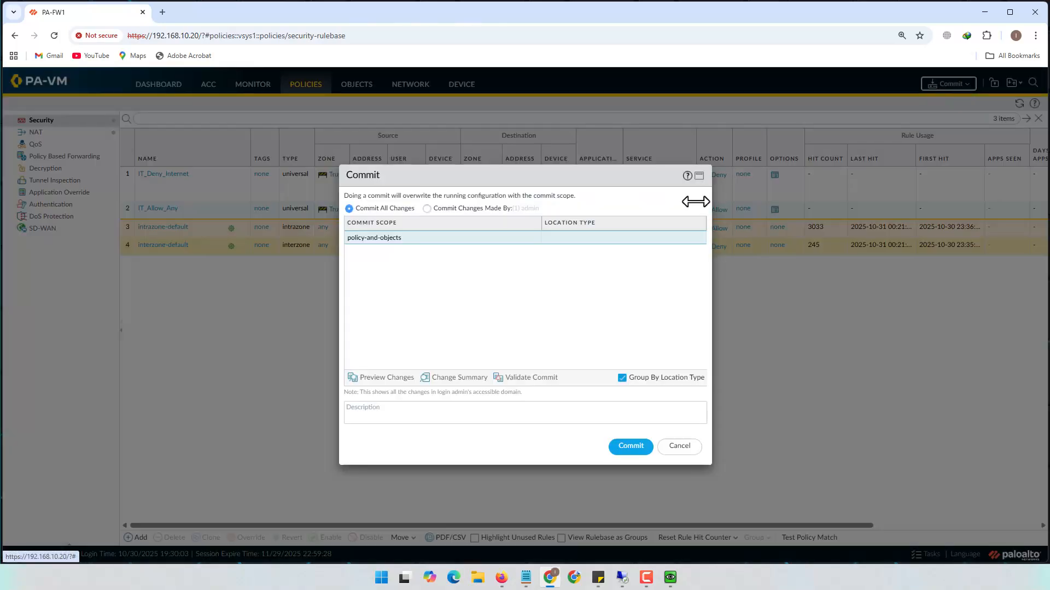
pyautogui.click(629, 450)
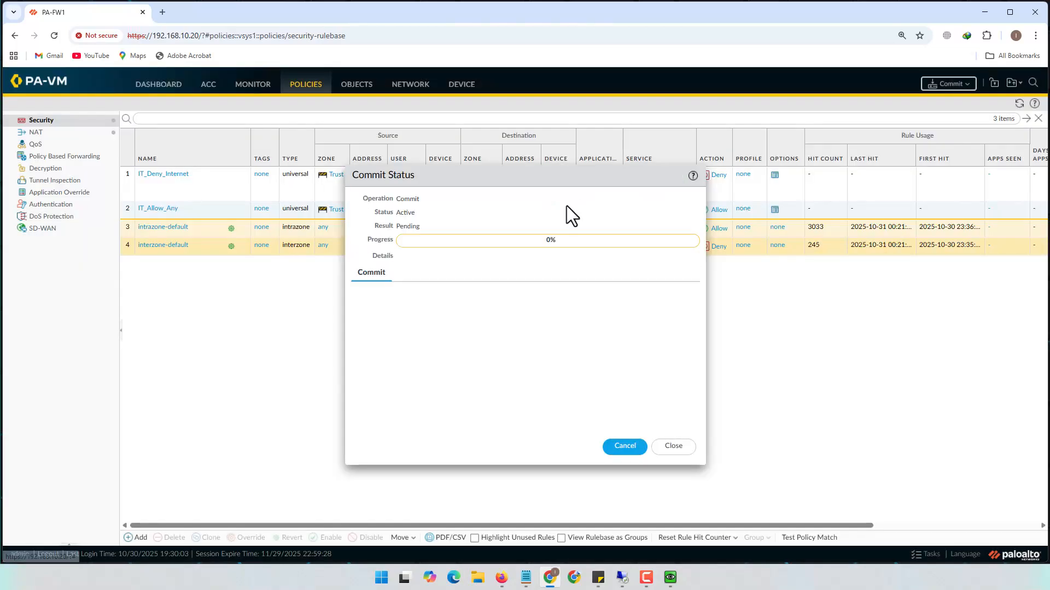
# Set aside the remote desktop and browser to bring up the Windows 7 VM console
pyautogui.click(623, 577)
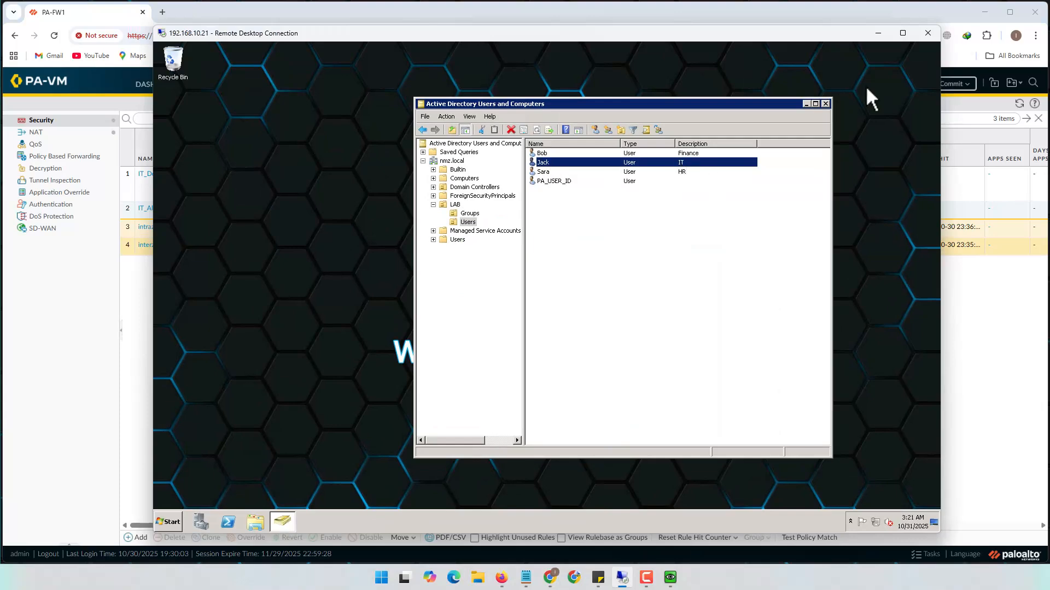
pyautogui.click(877, 33)
pyautogui.click(983, 13)
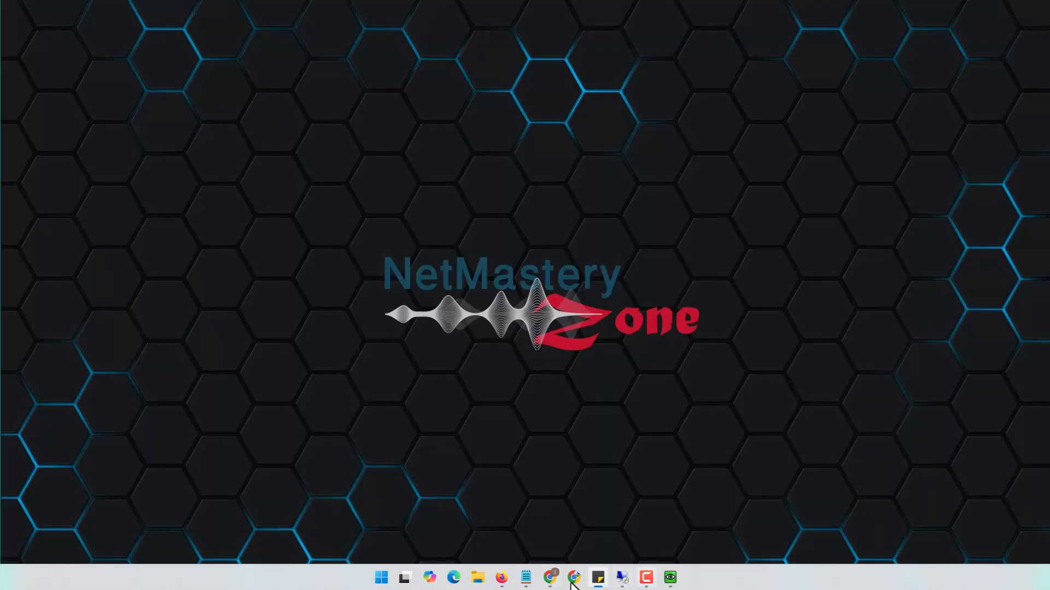
pyautogui.click(506, 579)
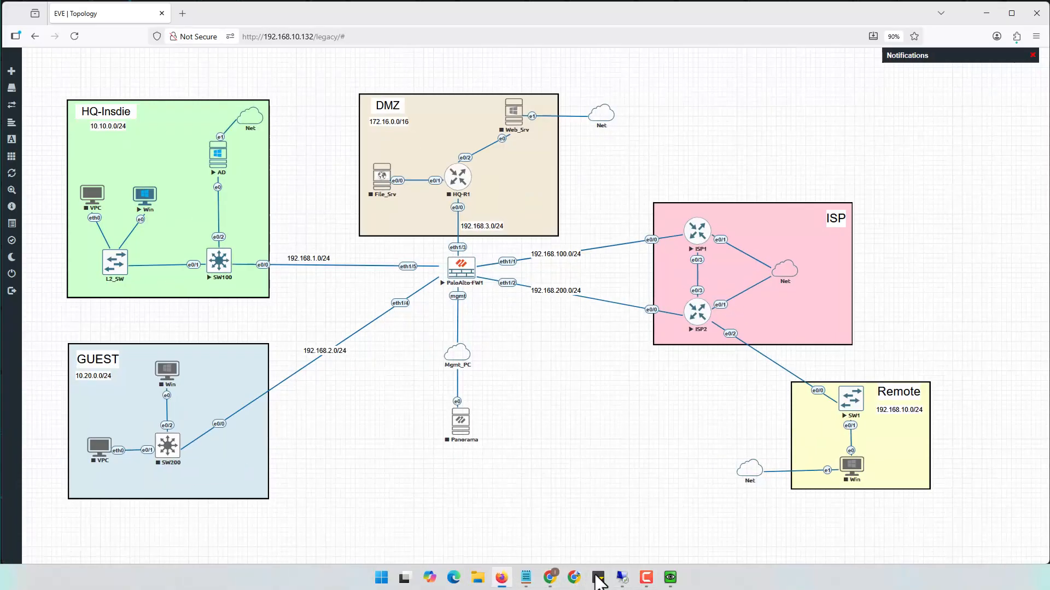
pyautogui.click(502, 578)
pyautogui.click(670, 577)
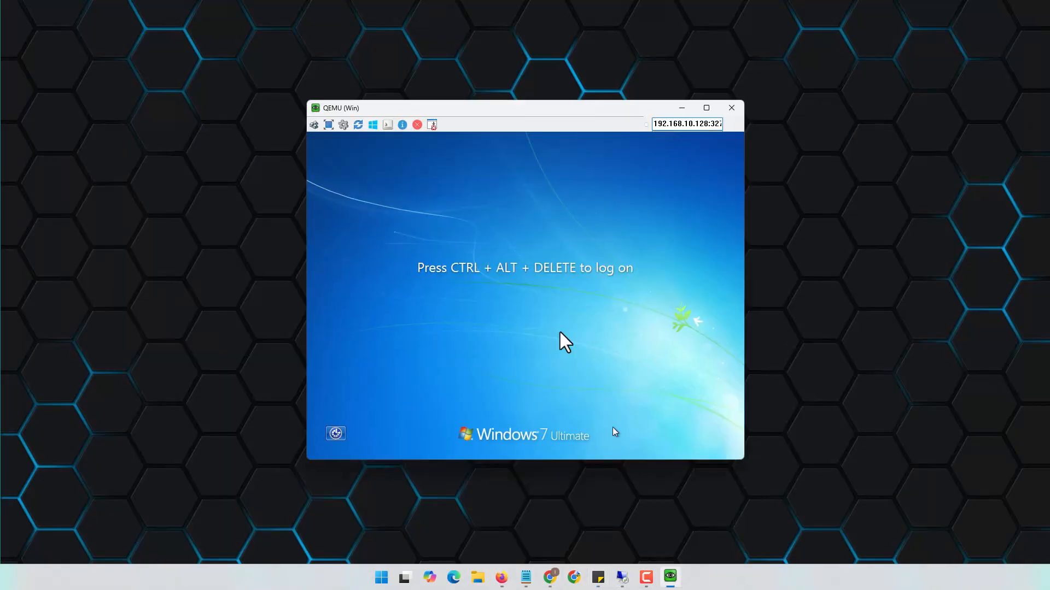
# Switch user on the VM and log on as another domain user with their password
pyautogui.click(312, 125)
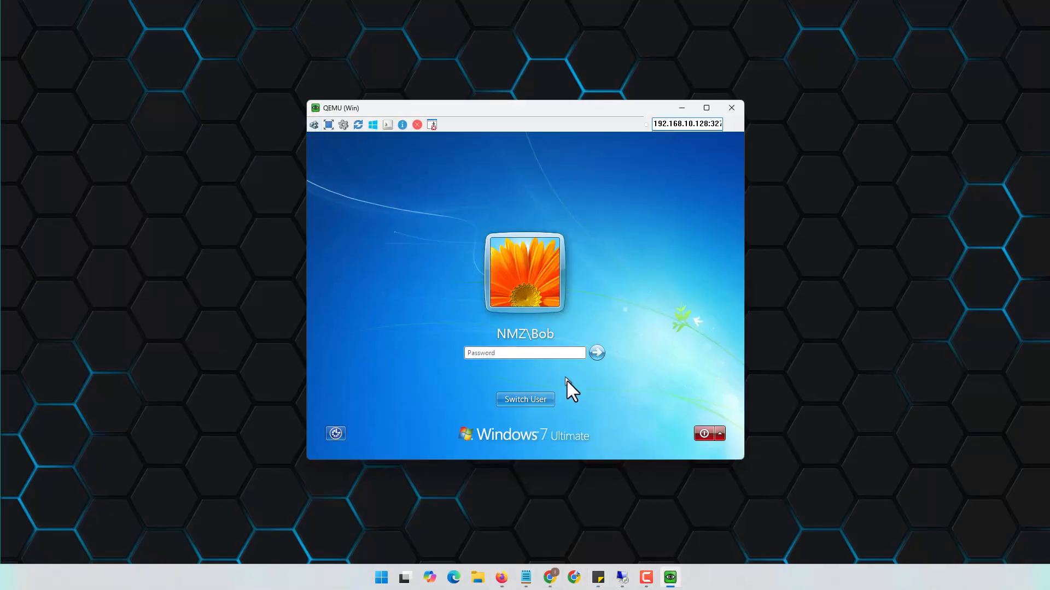
pyautogui.click(544, 399)
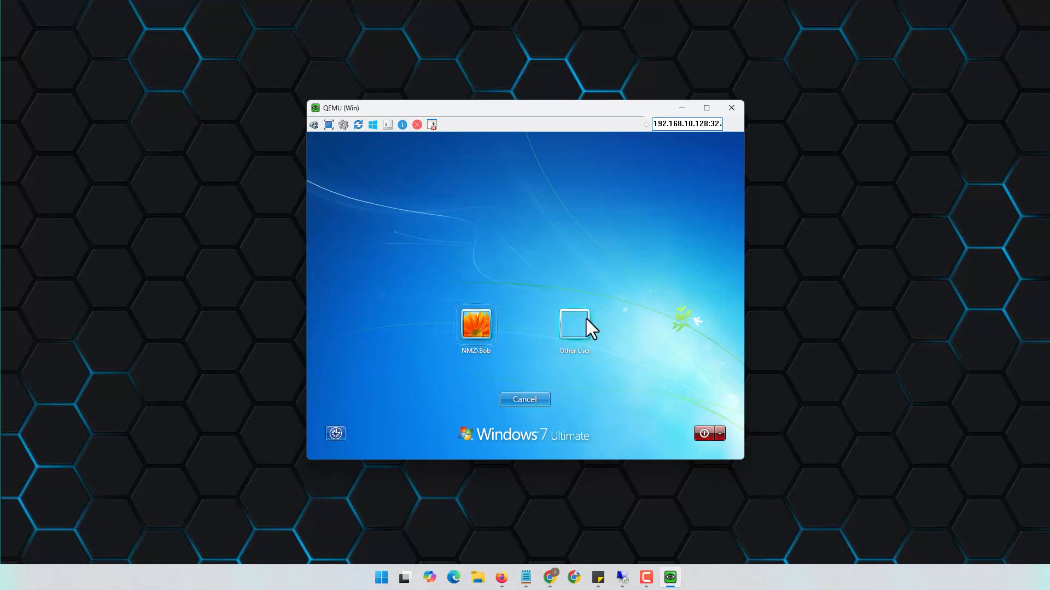
pyautogui.click(586, 320)
pyautogui.write('Jack')
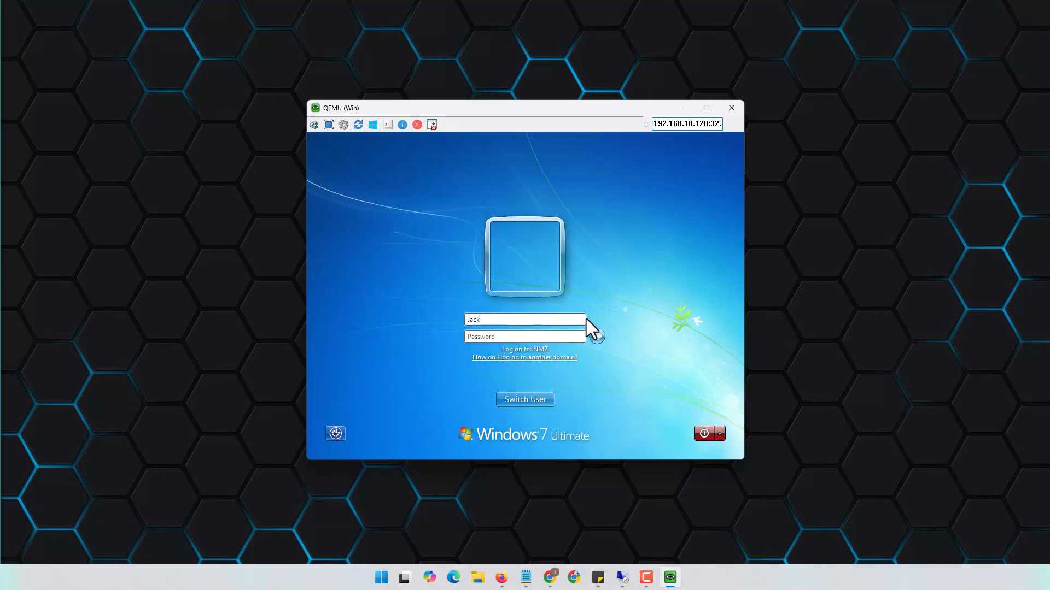
pyautogui.press('Tab')
pyautogui.write('••••••••••')
pyautogui.press('Return')
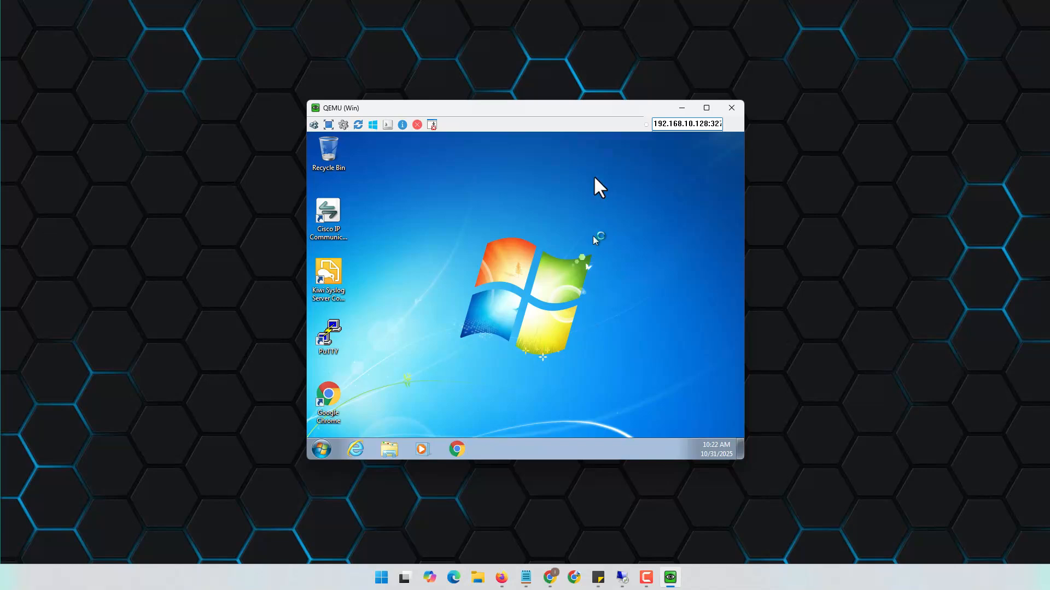
# Open a command prompt and run ping 8.8.8.8 -t, which times out
pyautogui.click(329, 448)
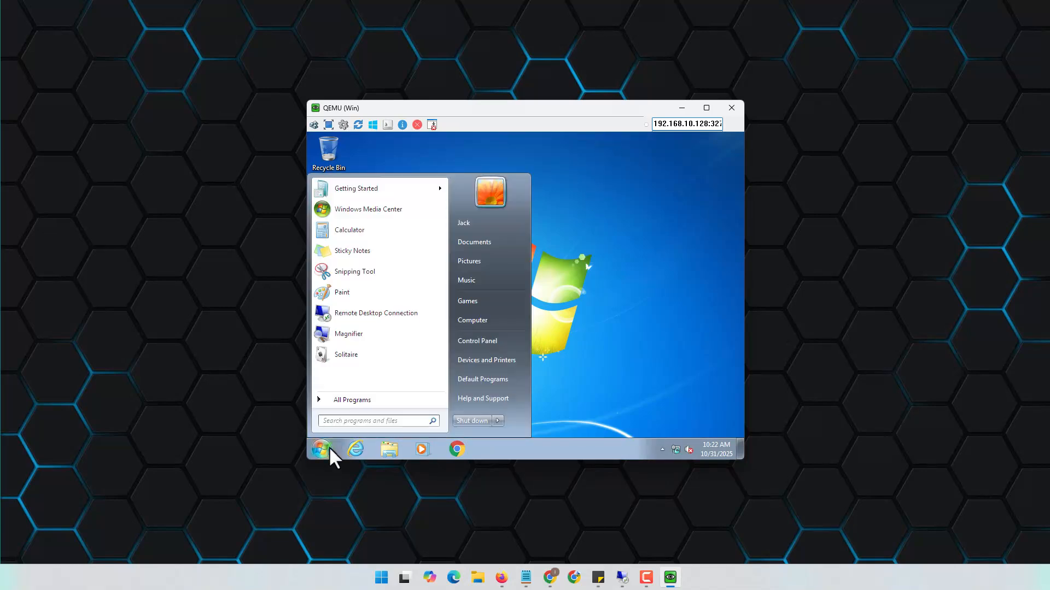
pyautogui.write('cmd')
pyautogui.press('Return')
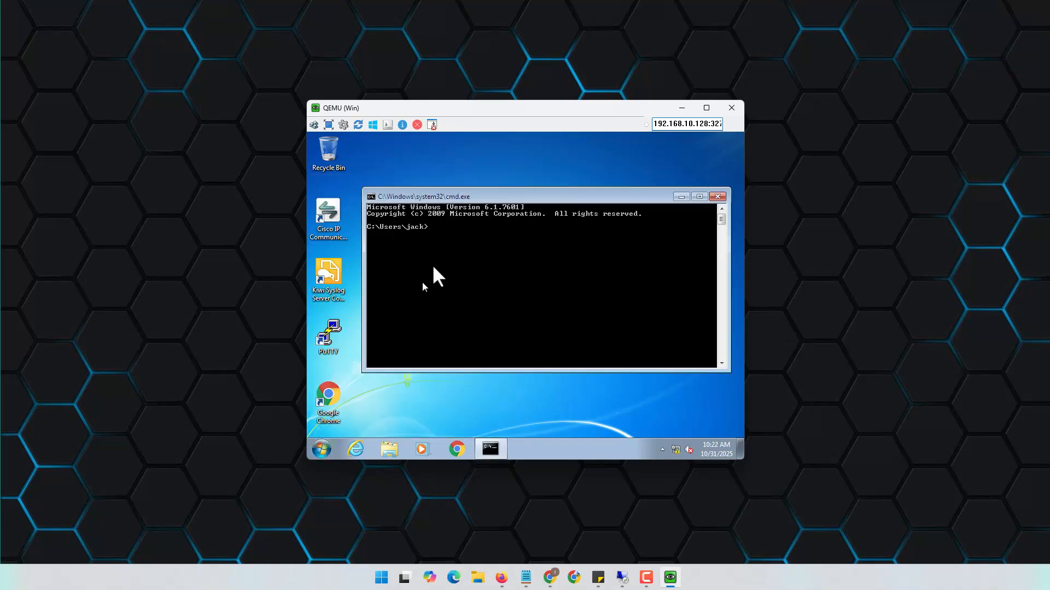
pyautogui.write('ping 8.8.8.8 -t')
pyautogui.press('Return')
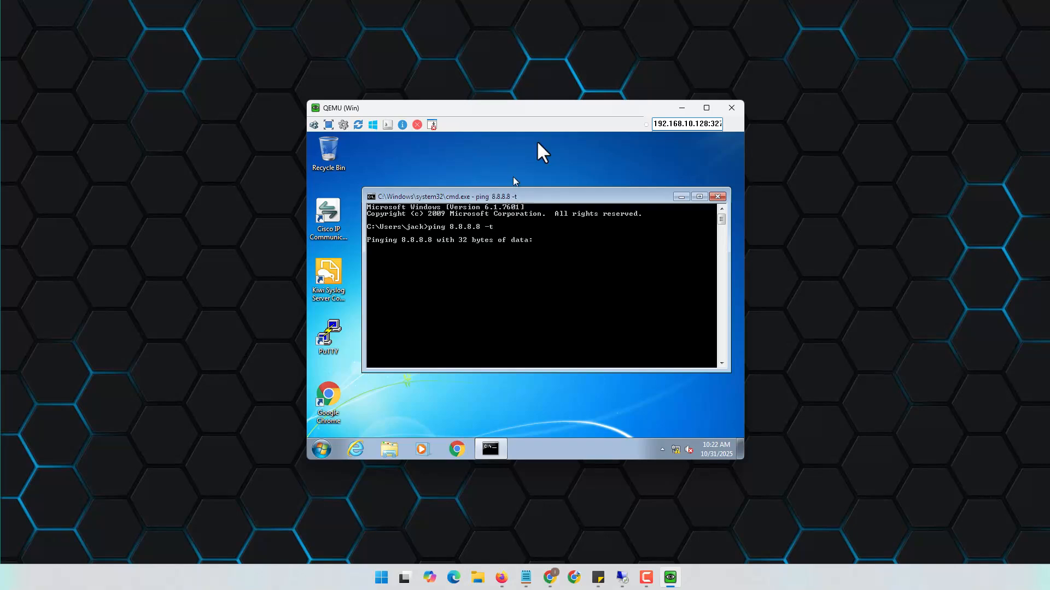
pyautogui.moveTo(556, 110); pyautogui.dragTo(561, 77)
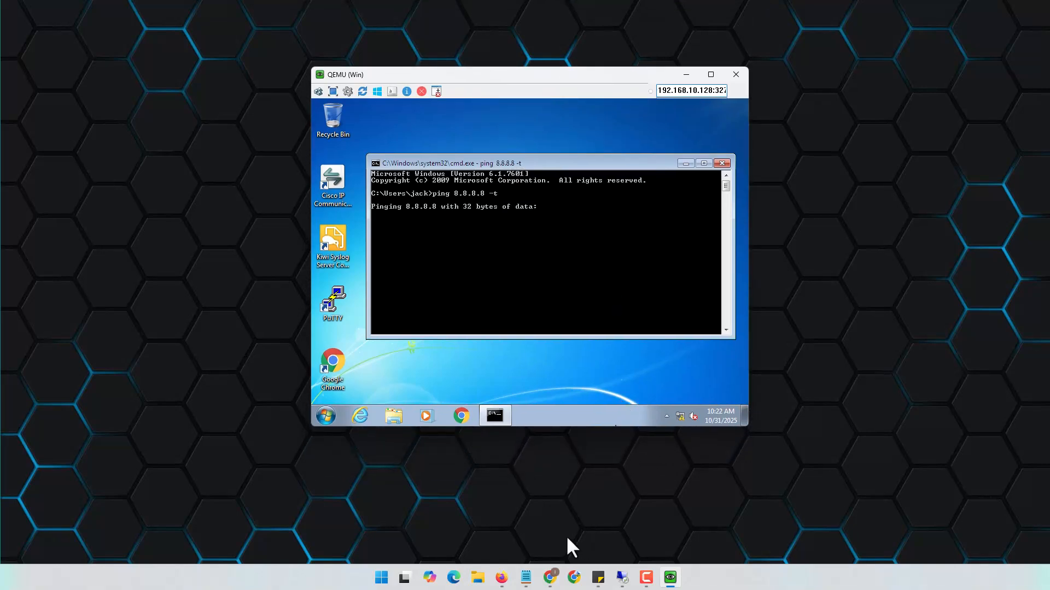
# Watch the commit status report until it reads 'Configuration committed successfully'
pyautogui.moveTo(551, 574)
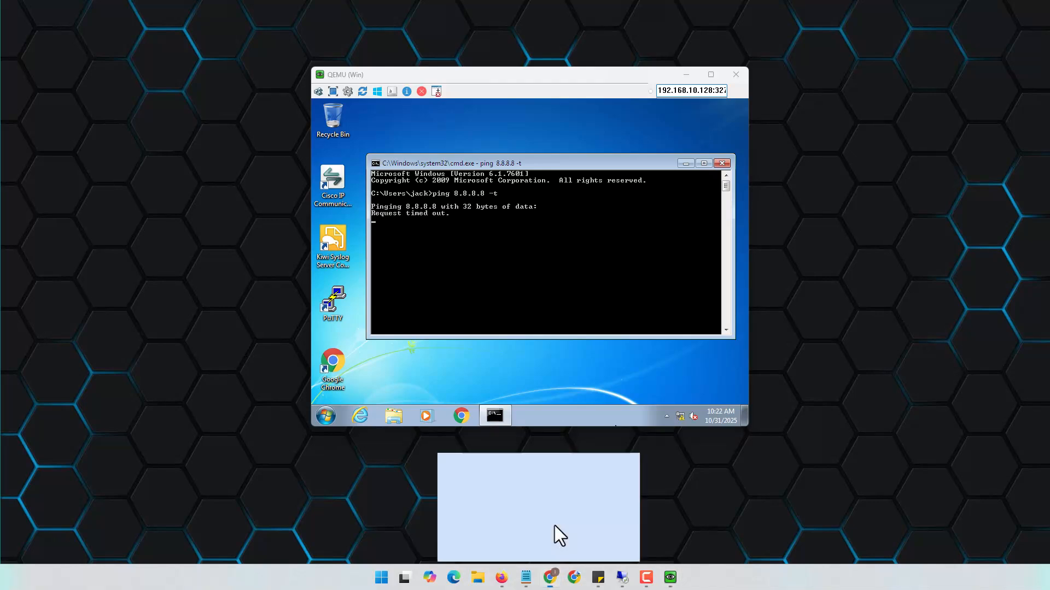
pyautogui.click(554, 526)
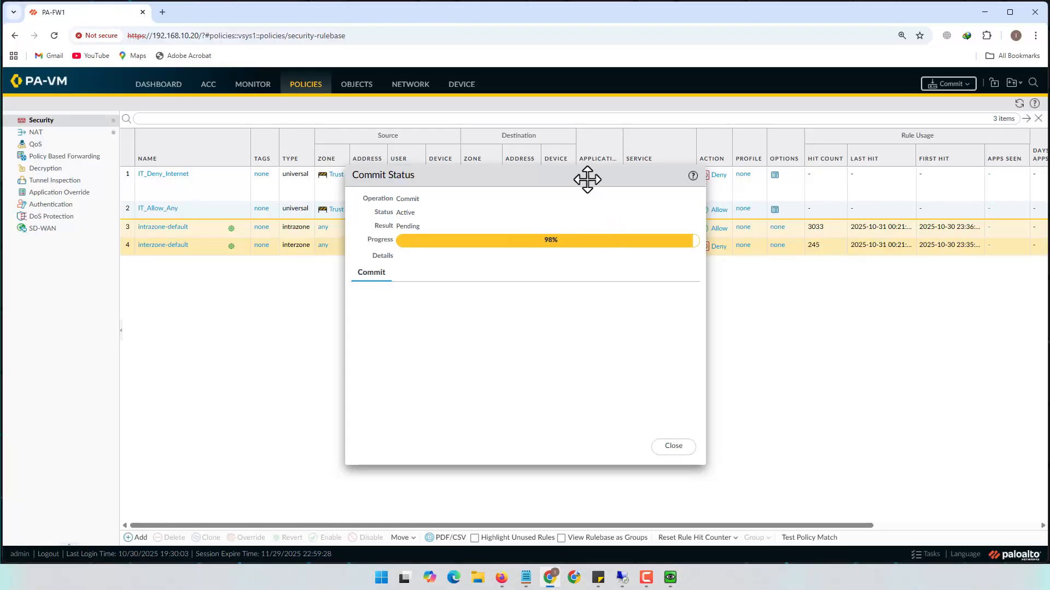
pyautogui.moveTo(588, 179); pyautogui.dragTo(556, 274)
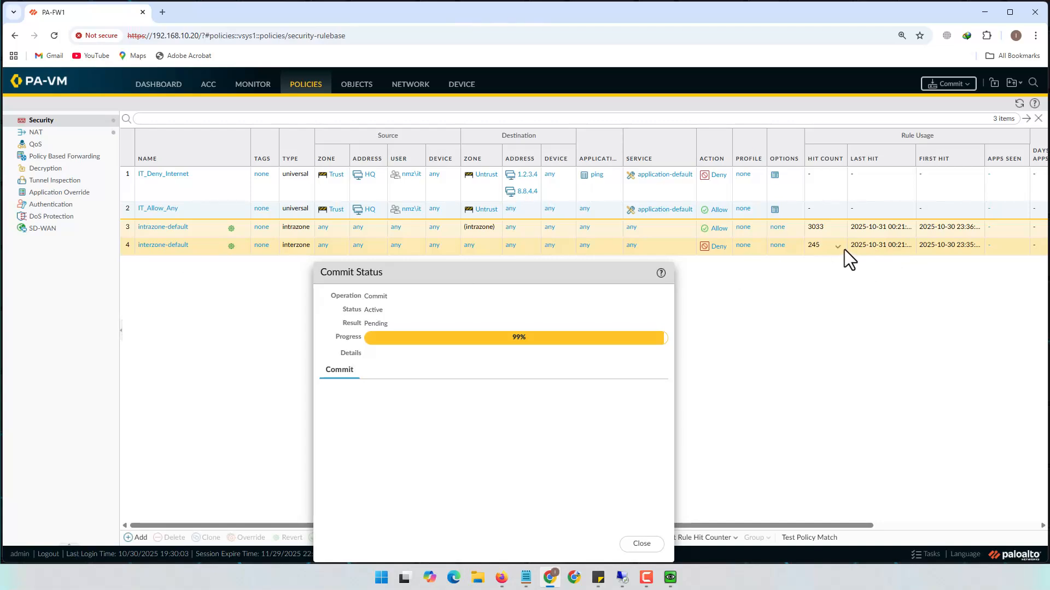
pyautogui.moveTo(604, 272); pyautogui.dragTo(688, 169)
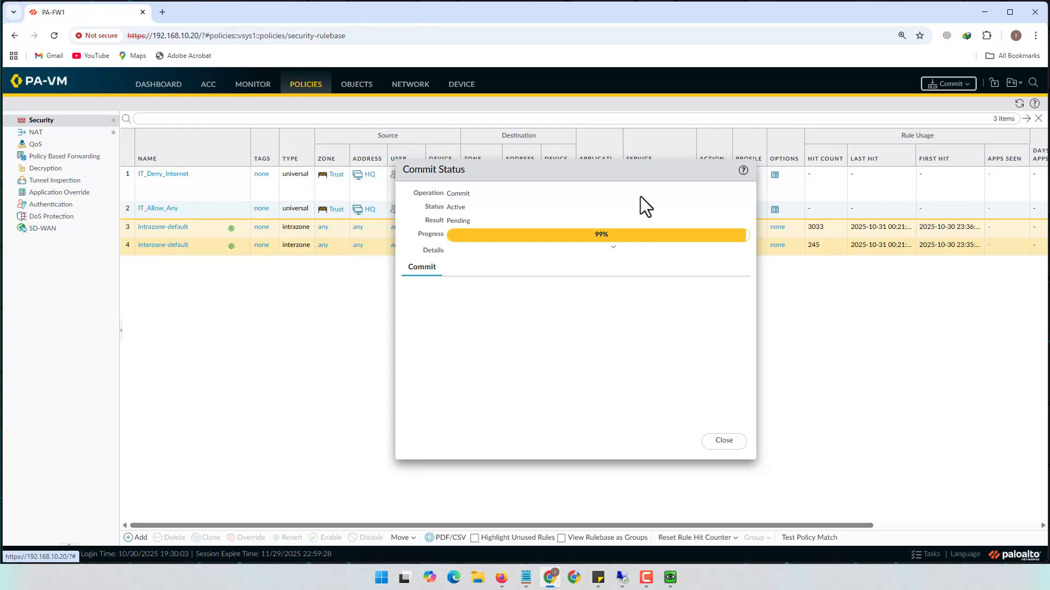
pyautogui.moveTo(641, 173); pyautogui.dragTo(604, 159)
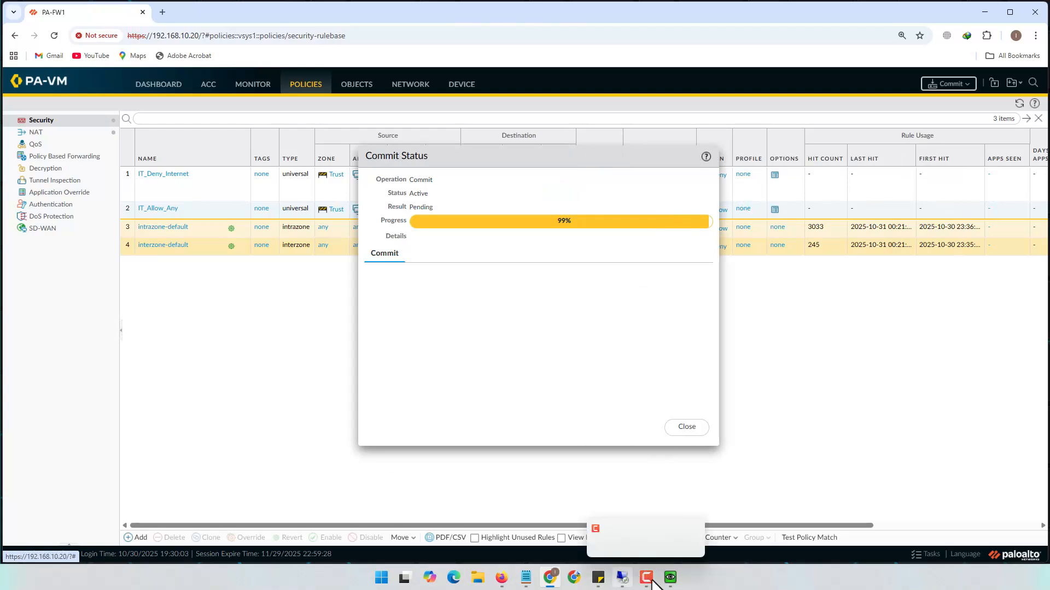
# Confirm the VM's 8.8.8.8 ping now gets replies and close the commit status report
pyautogui.click(670, 577)
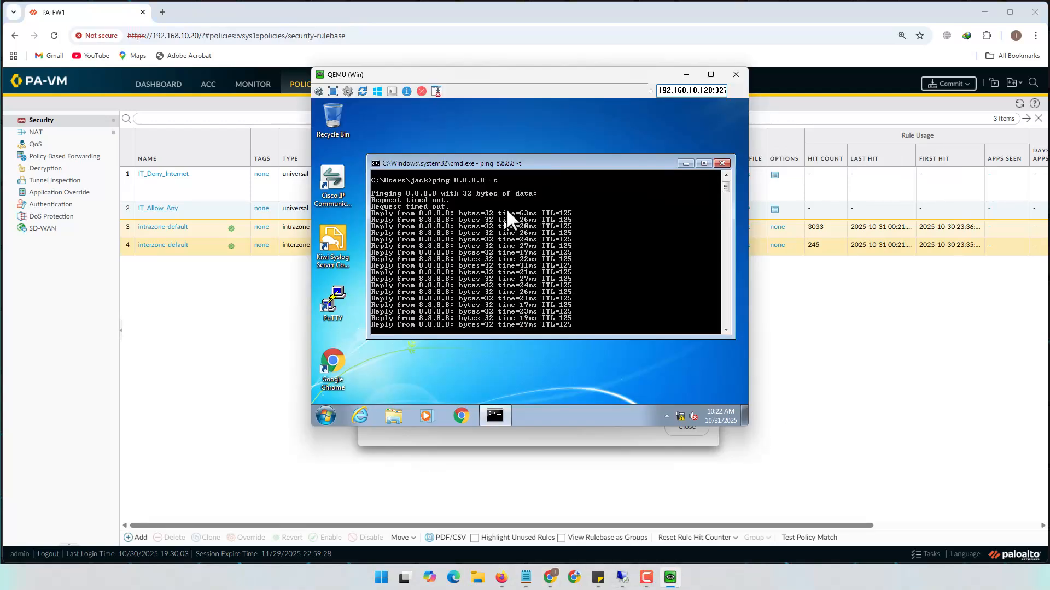
pyautogui.moveTo(630, 78); pyautogui.dragTo(811, 93)
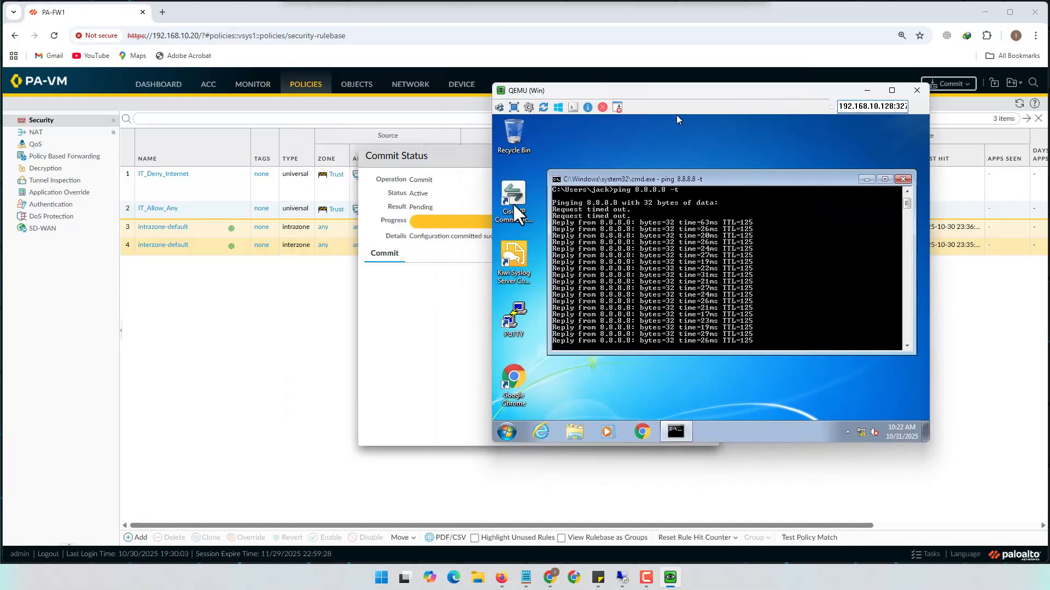
pyautogui.click(403, 323)
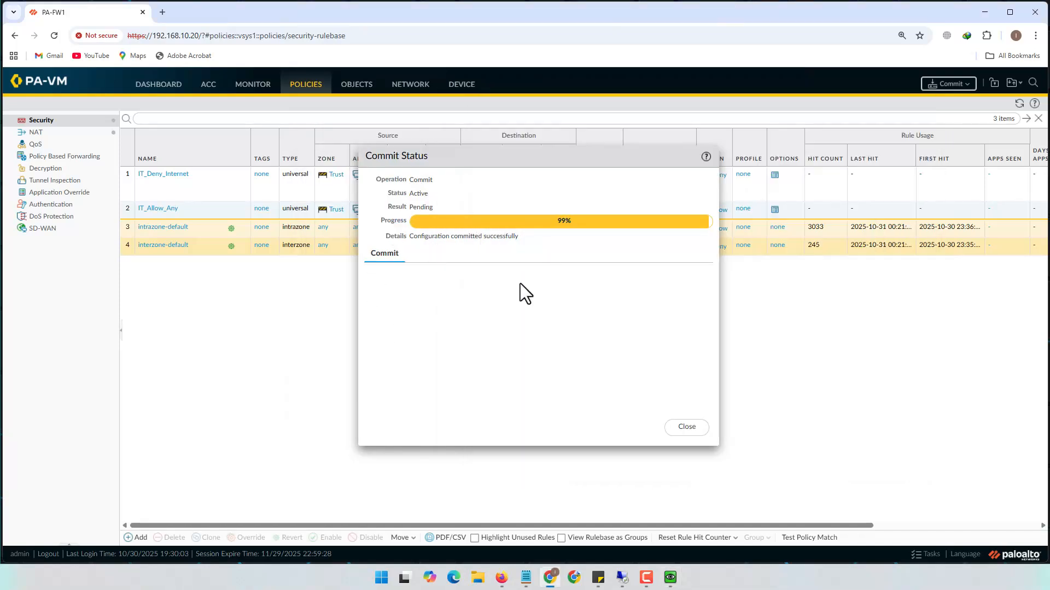
pyautogui.click(686, 427)
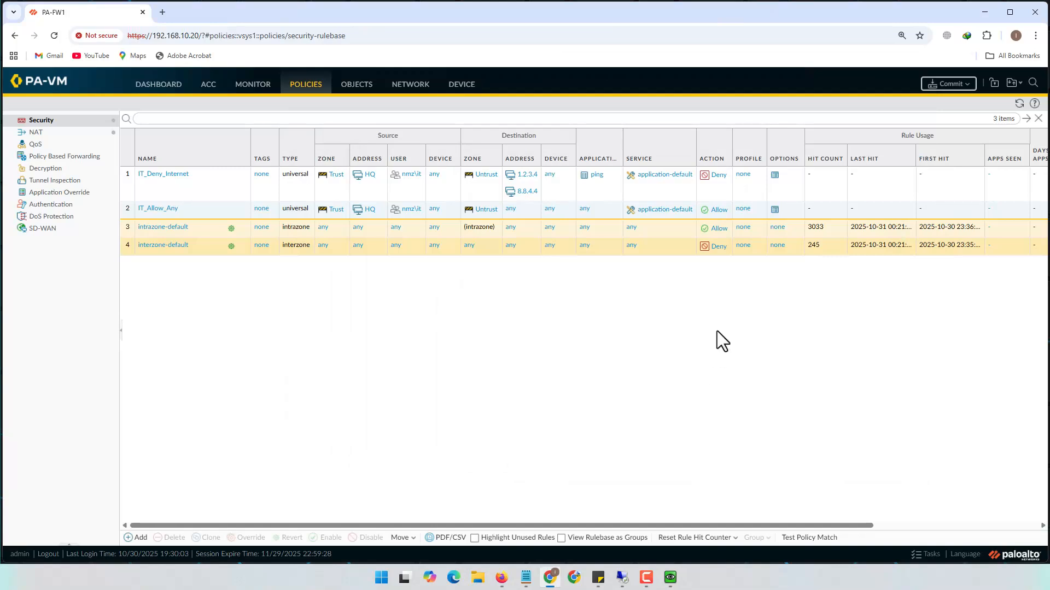
pyautogui.moveTo(672, 578)
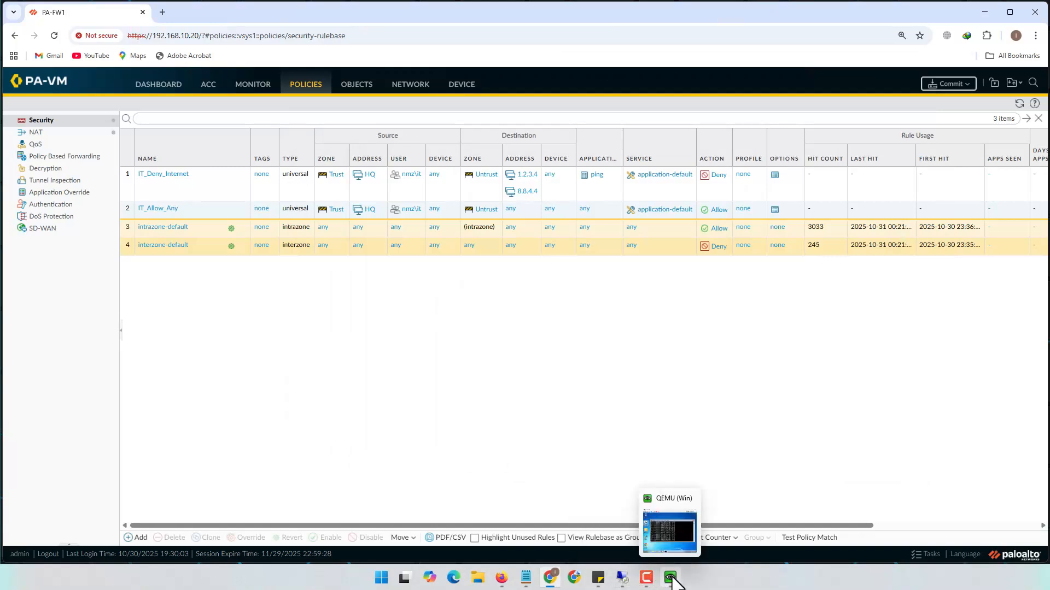
pyautogui.click(674, 542)
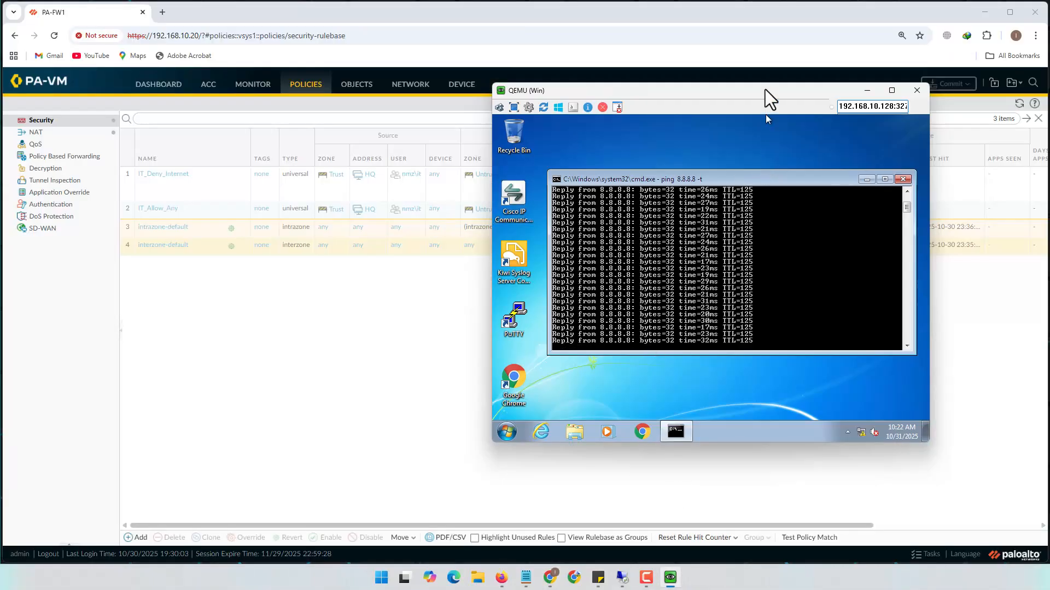
# Refresh the rulebase hit counts twice, then bring up Active Directory Users and Computers
pyautogui.moveTo(765, 91); pyautogui.dragTo(608, 214)
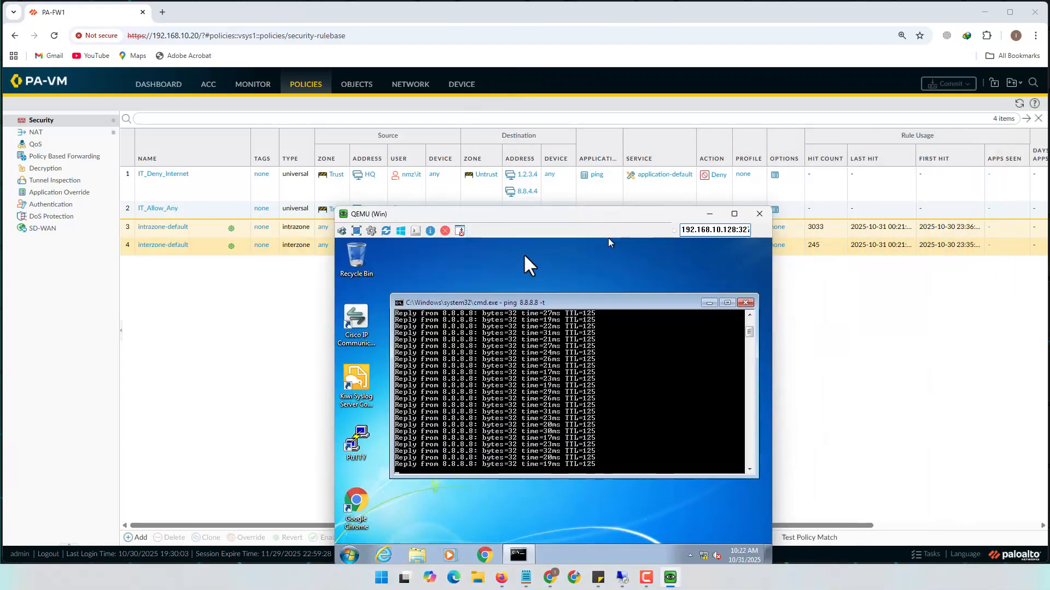
pyautogui.click(156, 317)
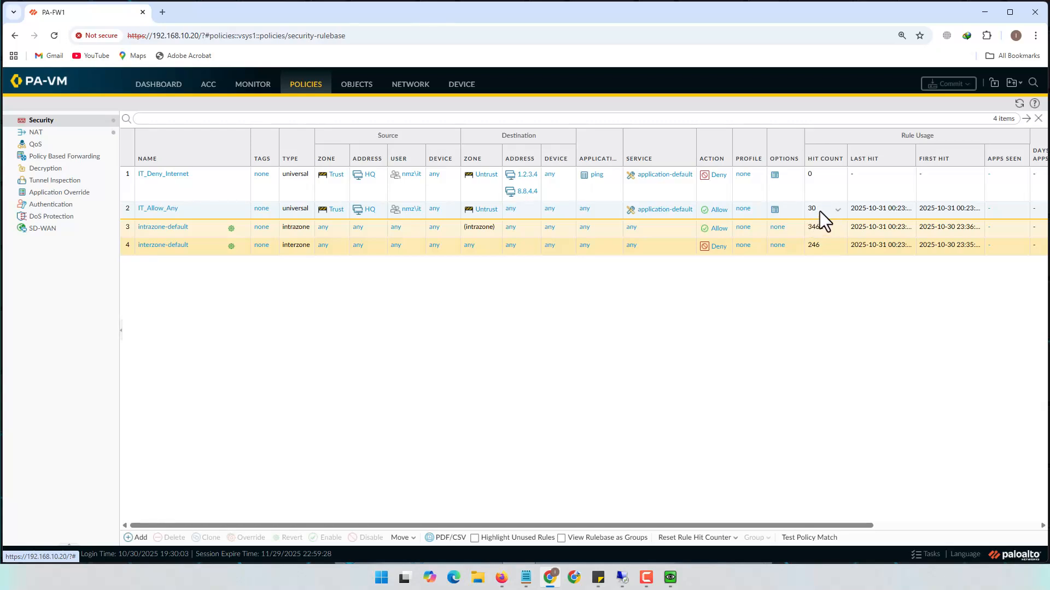
pyautogui.click(1019, 104)
pyautogui.click(1019, 104)
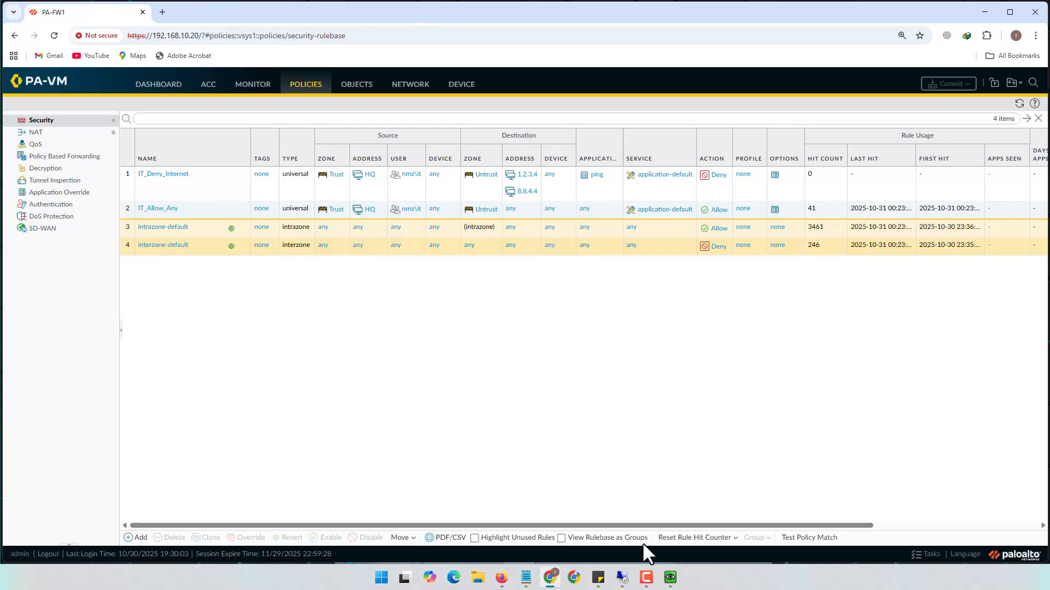
pyautogui.moveTo(622, 577)
pyautogui.click(626, 533)
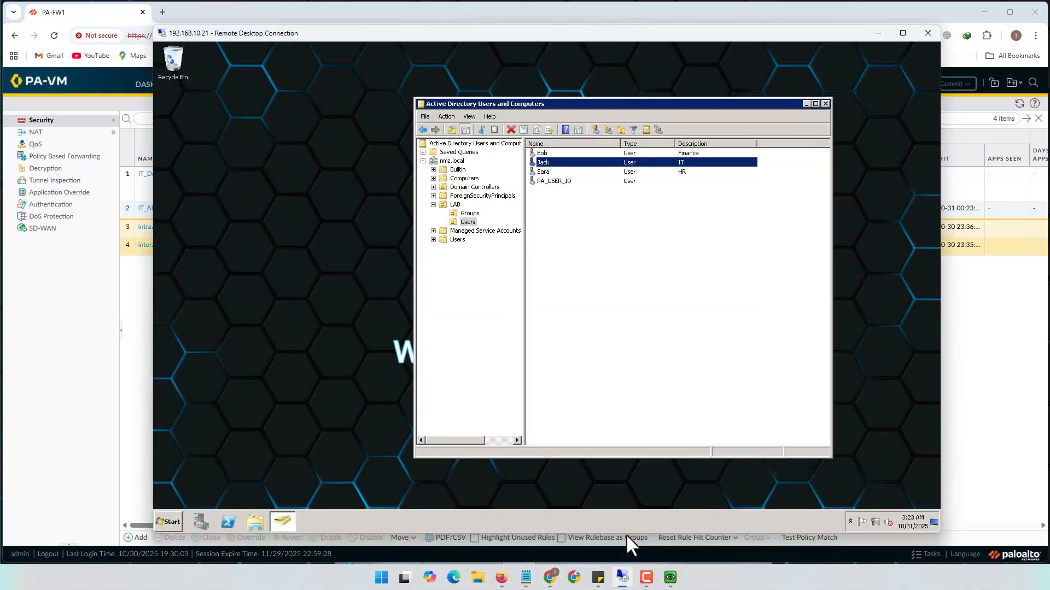
# In the VM, stop the 8.8.8.8 ping and run ping 1.2.3.4 -t, which times out
pyautogui.click(622, 578)
pyautogui.moveTo(670, 577)
pyautogui.click(665, 507)
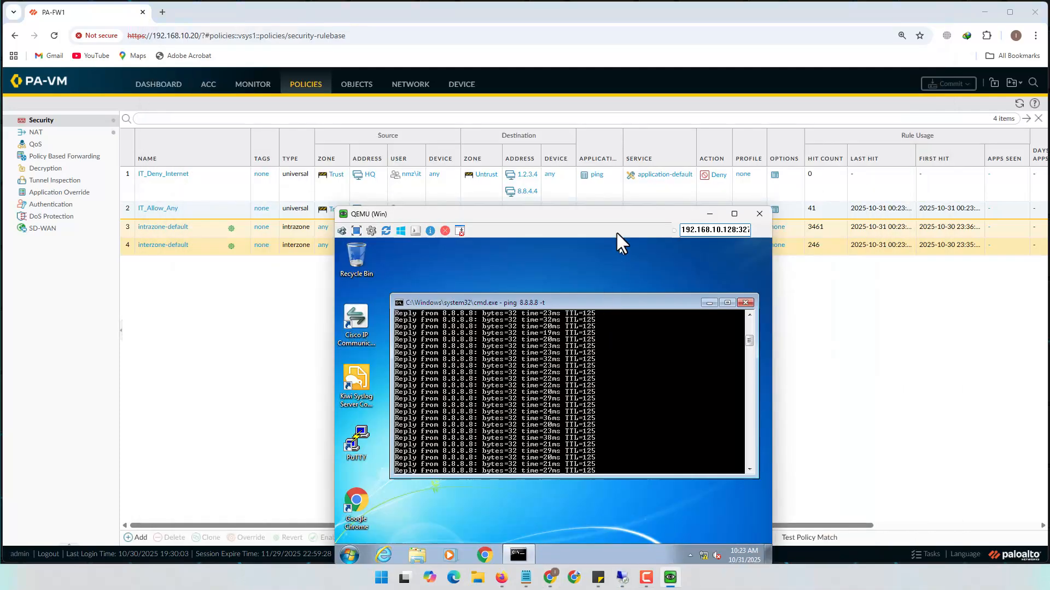
pyautogui.hotkey('ctrl', 'c')
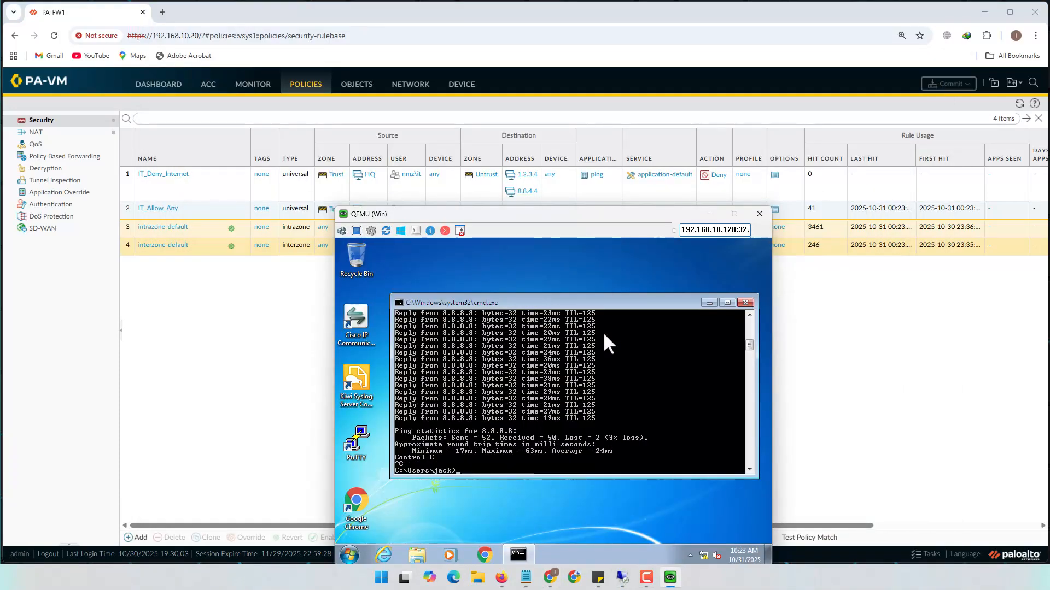
pyautogui.write('ping 1.2.3.')
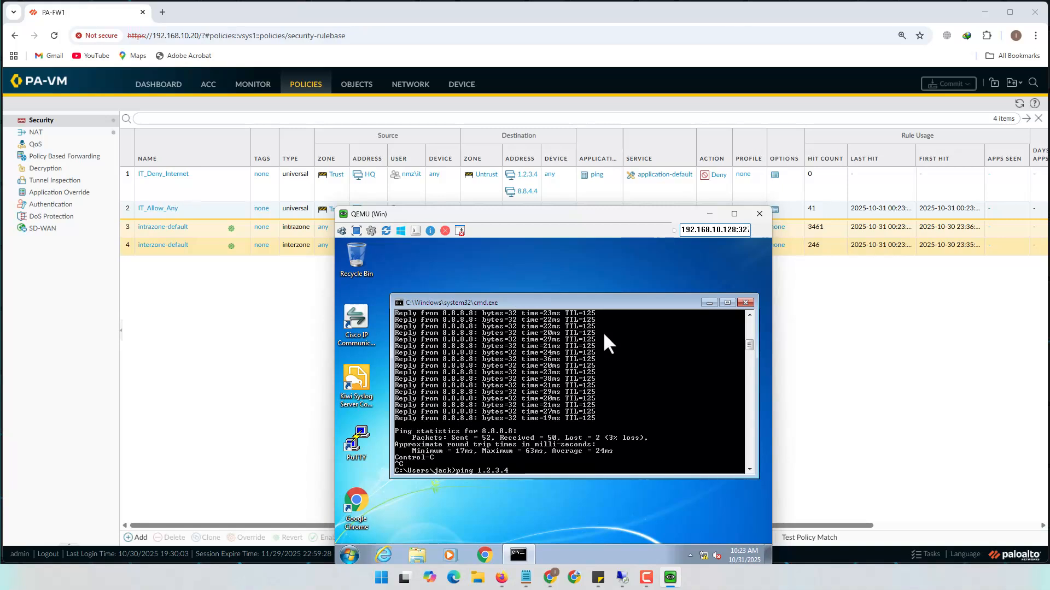
pyautogui.write('4 -t')
pyautogui.press('Return')
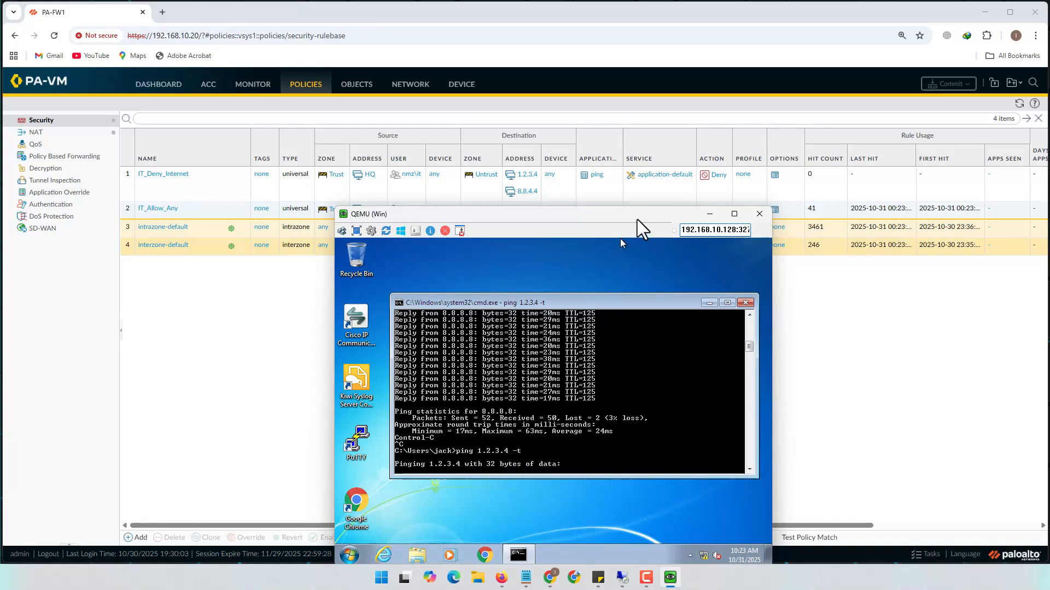
pyautogui.moveTo(637, 219); pyautogui.dragTo(624, 148)
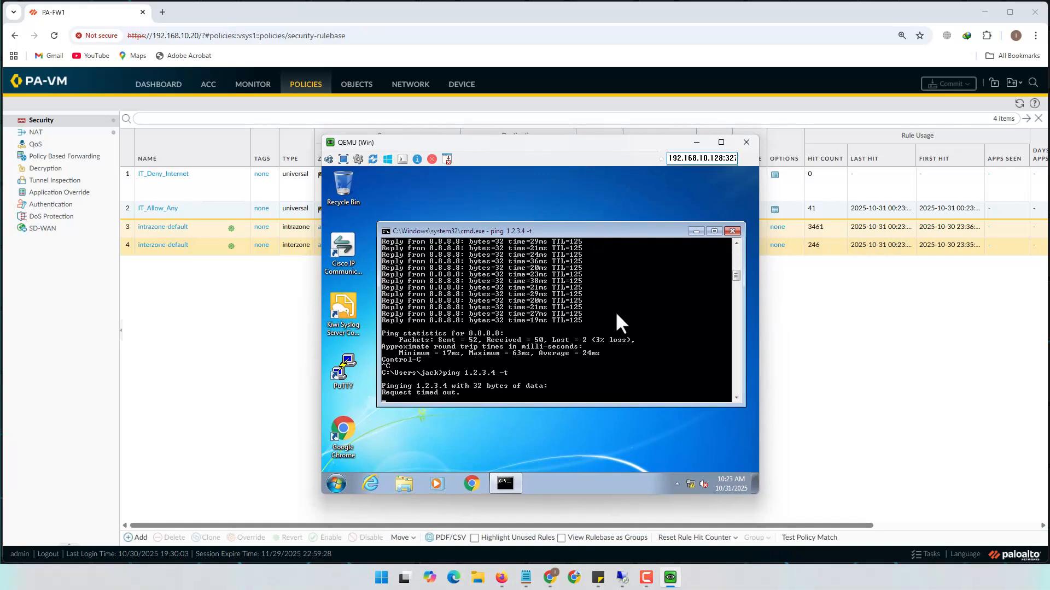
# Open a host command prompt and ping 1.2.3.4, which gets no replies
pyautogui.press('super+r')
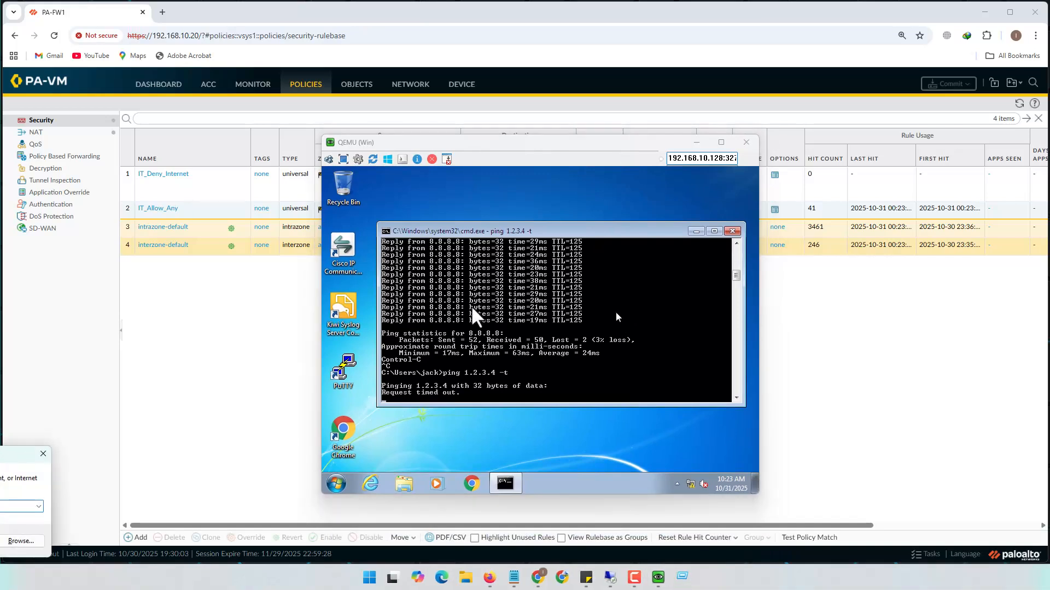
pyautogui.moveTo(1, 452); pyautogui.dragTo(664, 159)
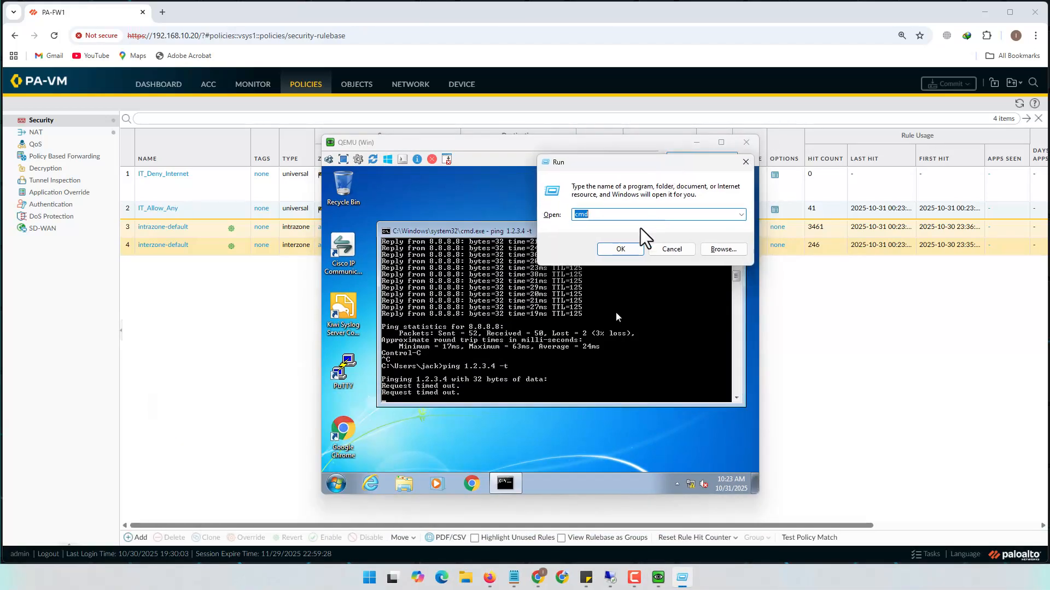
pyautogui.click(632, 251)
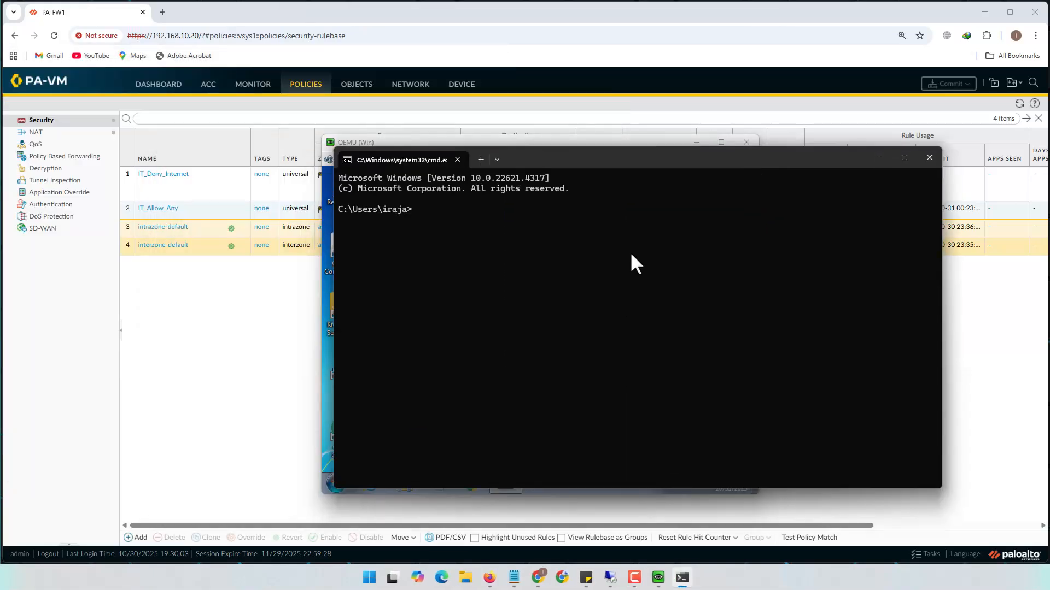
pyautogui.write('ping 1.2.3.4')
pyautogui.press('Return')
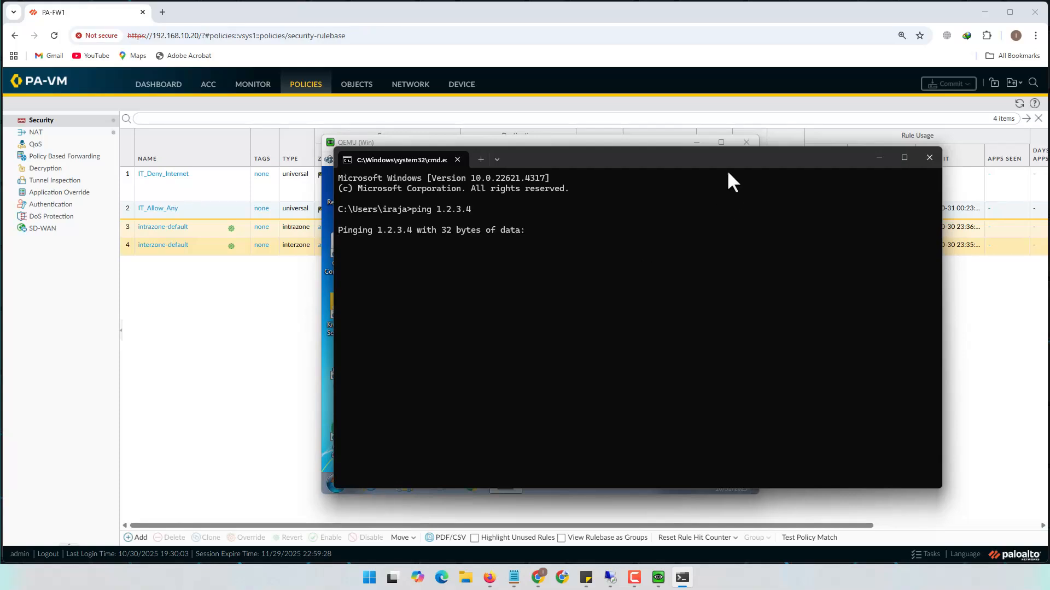
pyautogui.moveTo(662, 161); pyautogui.dragTo(911, 177)
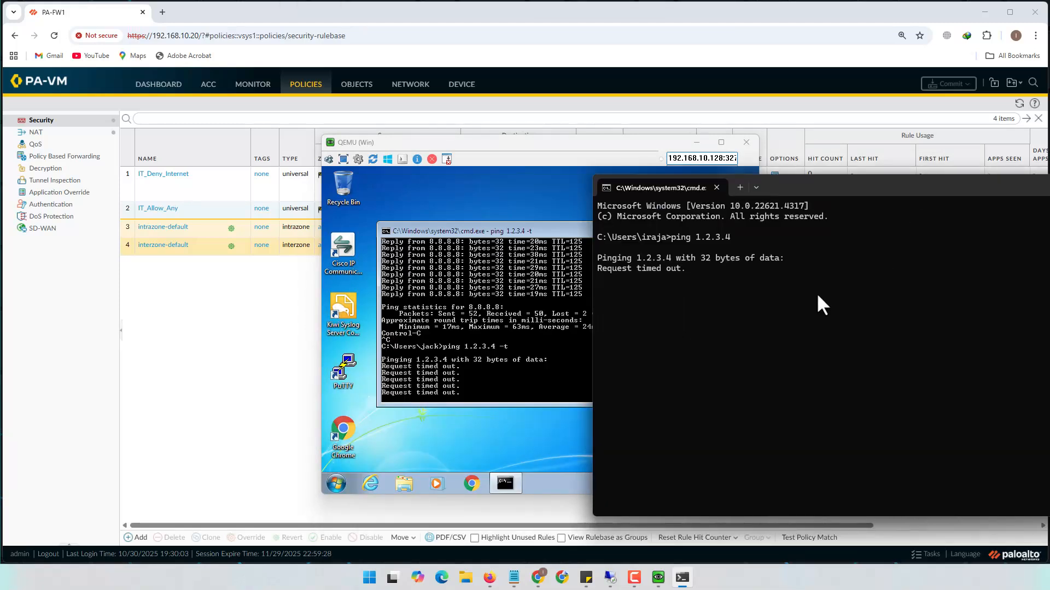
pyautogui.hotkey('ctrl', 'c')
# Ping 8.8.4.4 from the host to confirm it is reachable
pyautogui.write('ping ')
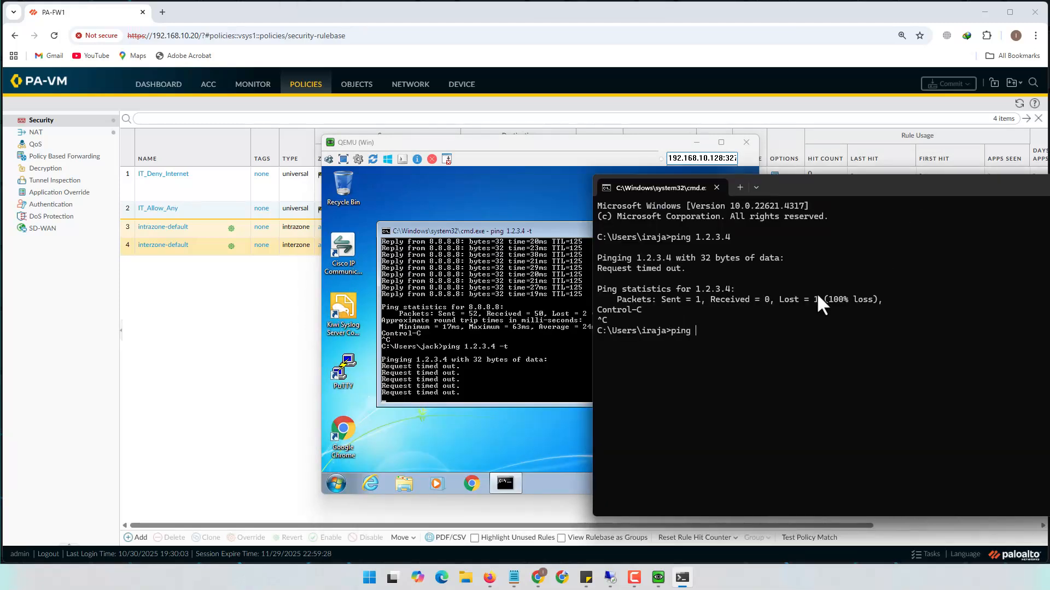
pyautogui.write('8.8.4.4')
pyautogui.press('Return')
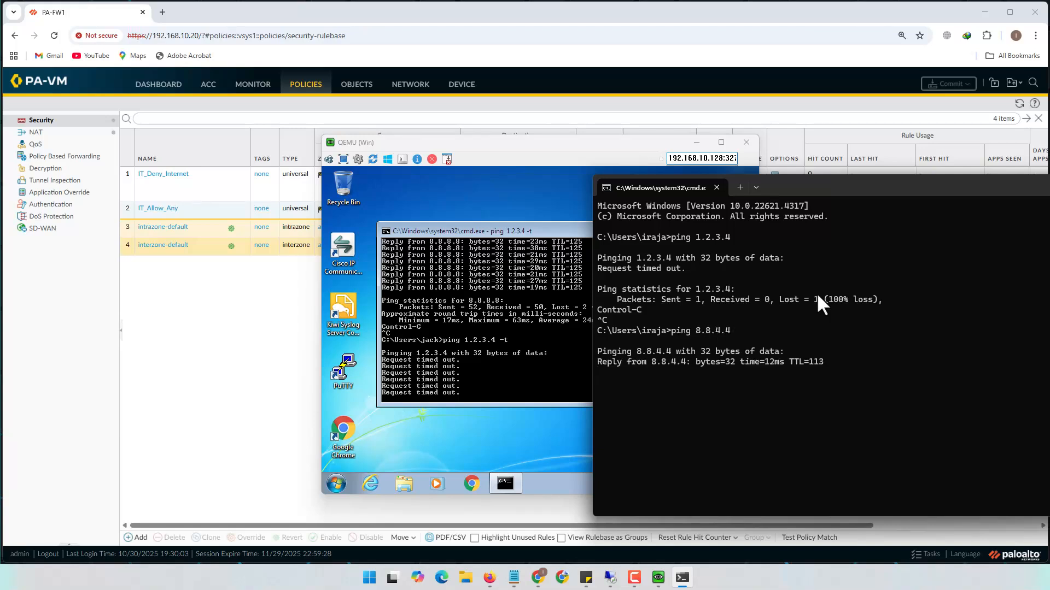
pyautogui.moveTo(941, 185); pyautogui.dragTo(523, 163)
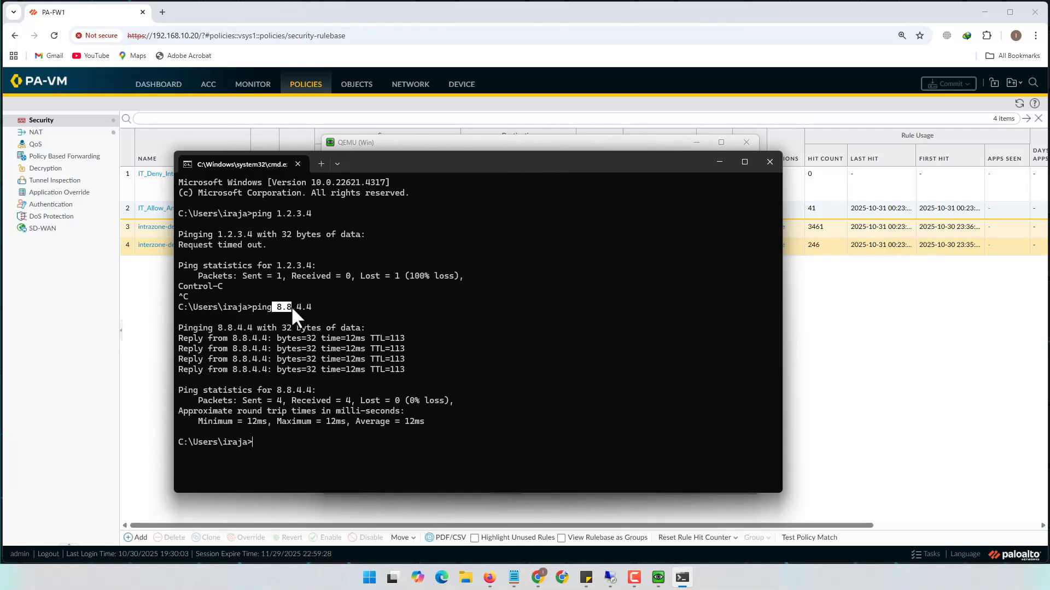
pyautogui.moveTo(292, 308); pyautogui.dragTo(310, 309)
pyautogui.click(714, 162)
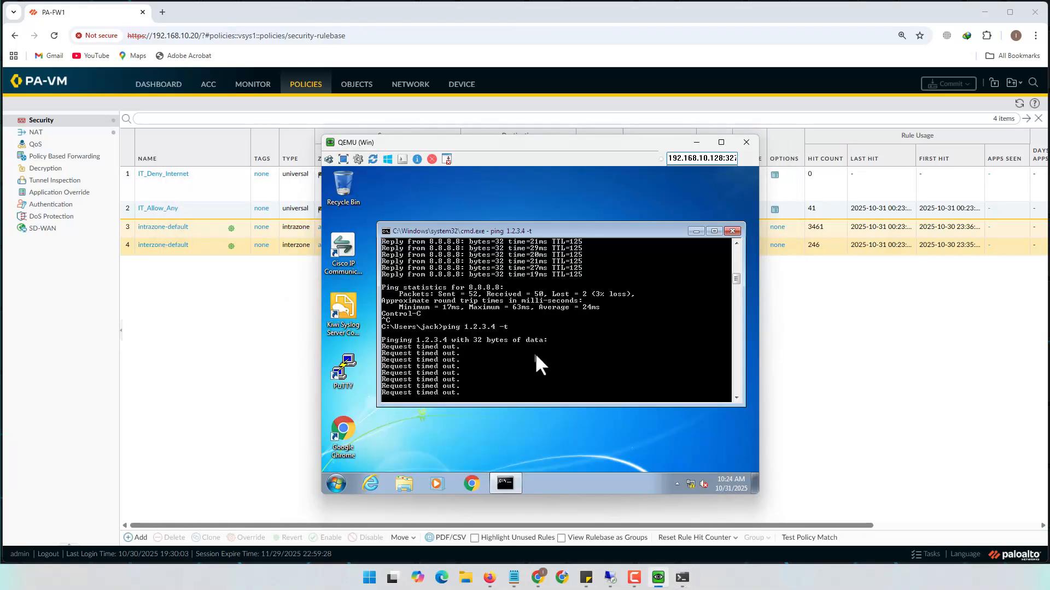
# In the VM, stop the 1.2.3.4 ping and start ping 8.8.4.4 -t
pyautogui.hotkey('ctrl', 'c')
pyautogui.write('ping 1.2.3.4 -')
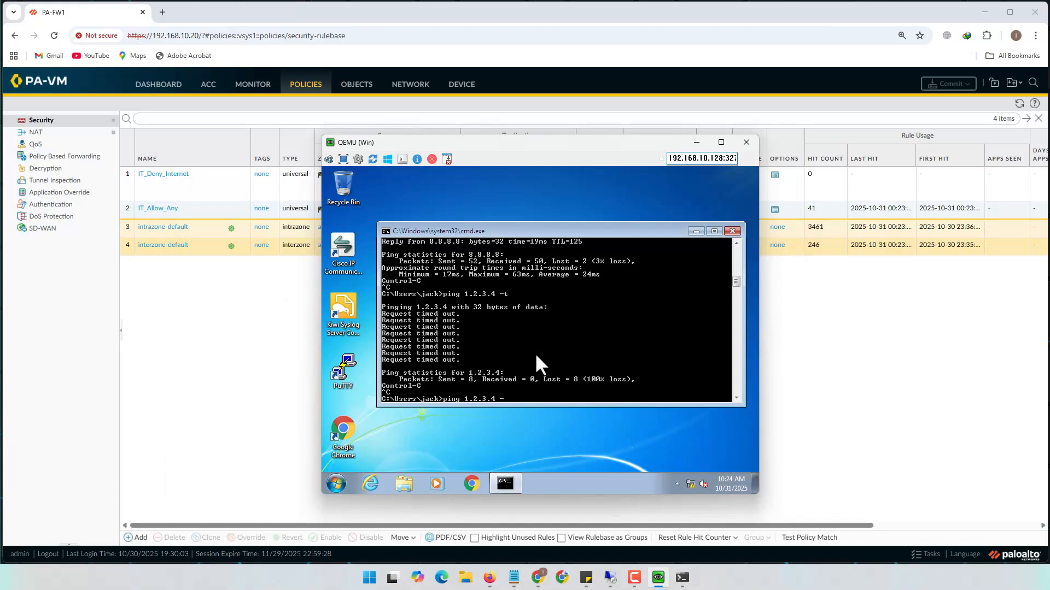
pyautogui.press('BackSpace')
pyautogui.press('BackSpace')
pyautogui.press('BackSpace')
pyautogui.press('BackSpace')
pyautogui.press('BackSpace')
pyautogui.press('BackSpace')
pyautogui.press('BackSpace')
pyautogui.write('8.8.4.4 -t')
pyautogui.press('Return')
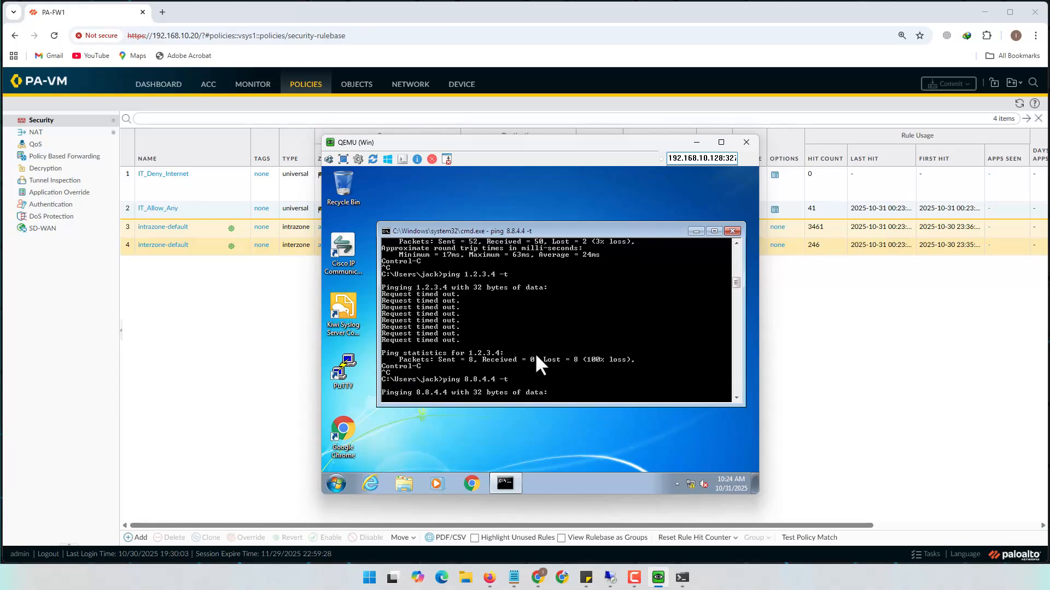
pyautogui.moveTo(641, 141); pyautogui.dragTo(459, 127)
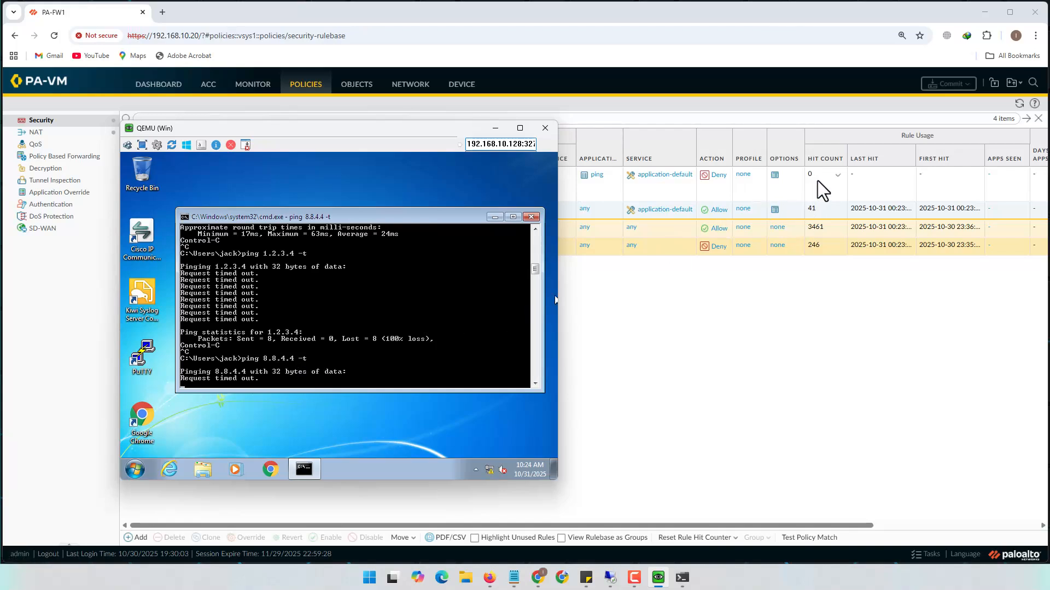
# Refresh the security rulebase until IT_Deny_Internet shows 16 hits
pyautogui.click(611, 188)
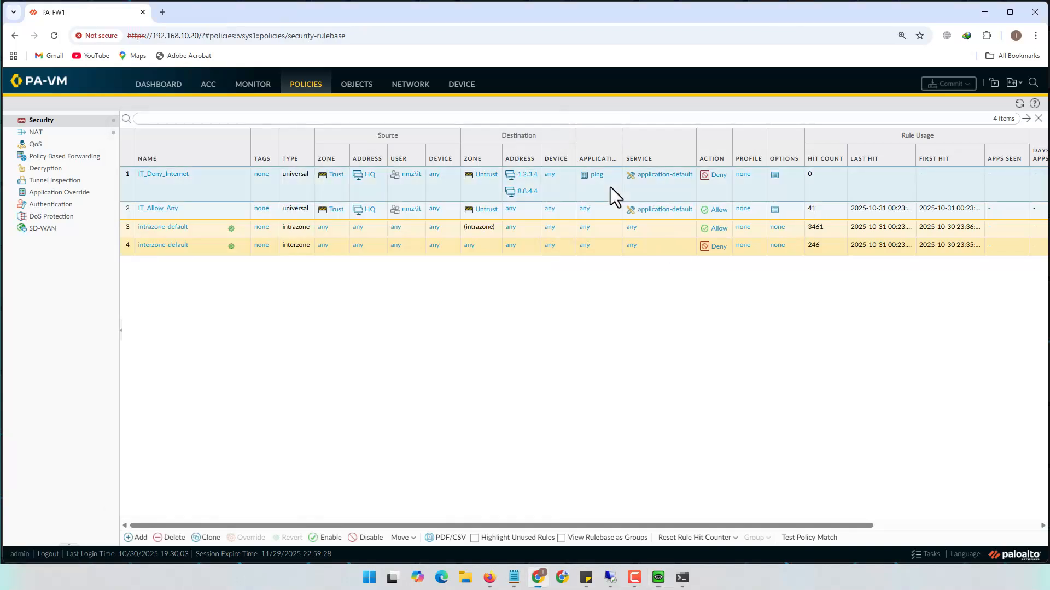
pyautogui.click(1018, 104)
pyautogui.click(1019, 103)
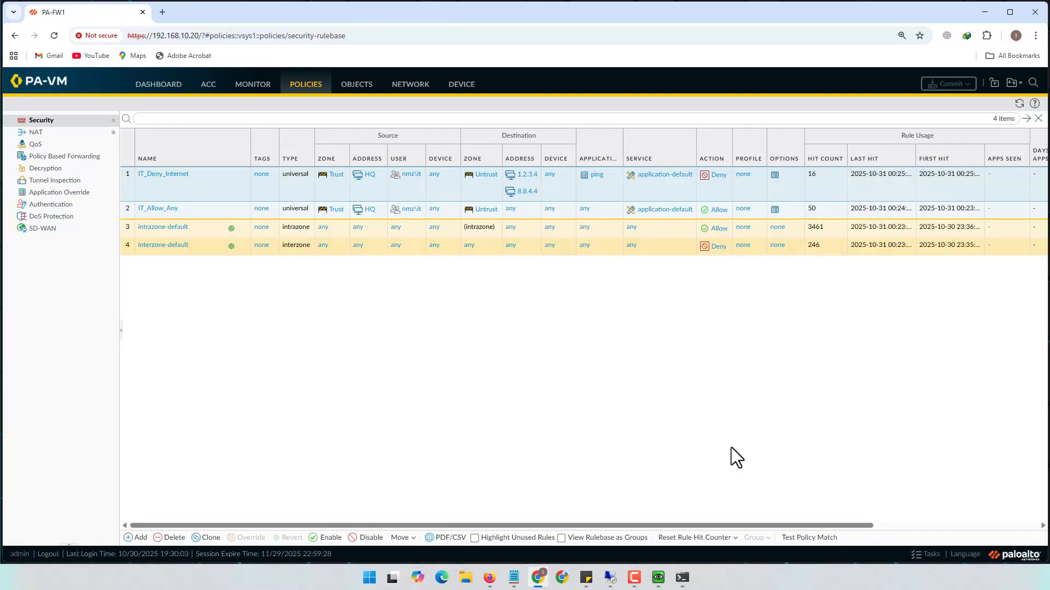
# Close the host command prompt and bring the VM window back
pyautogui.moveTo(681, 576)
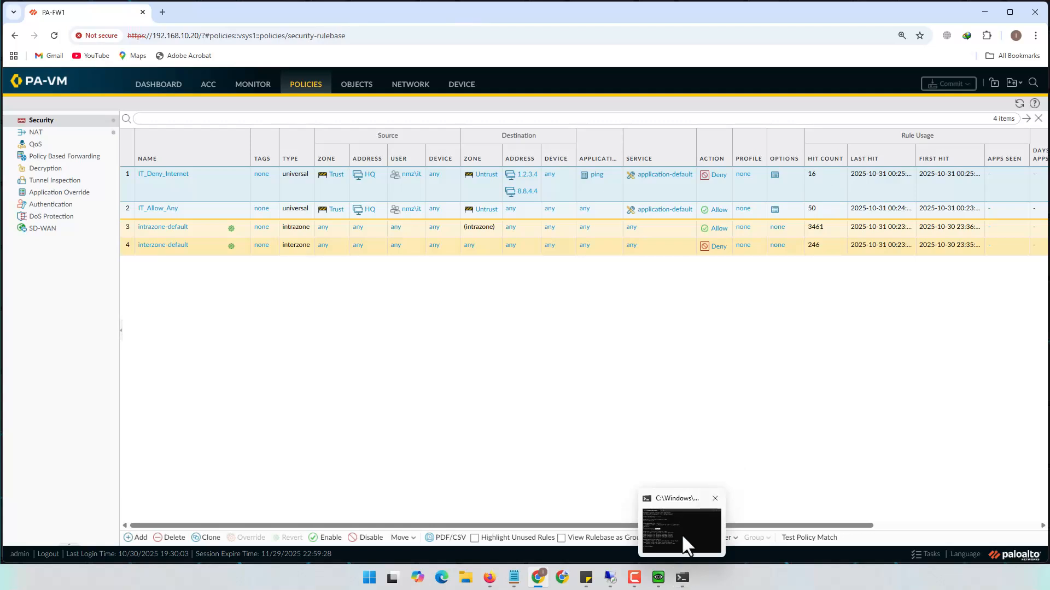
pyautogui.click(682, 533)
pyautogui.click(681, 533)
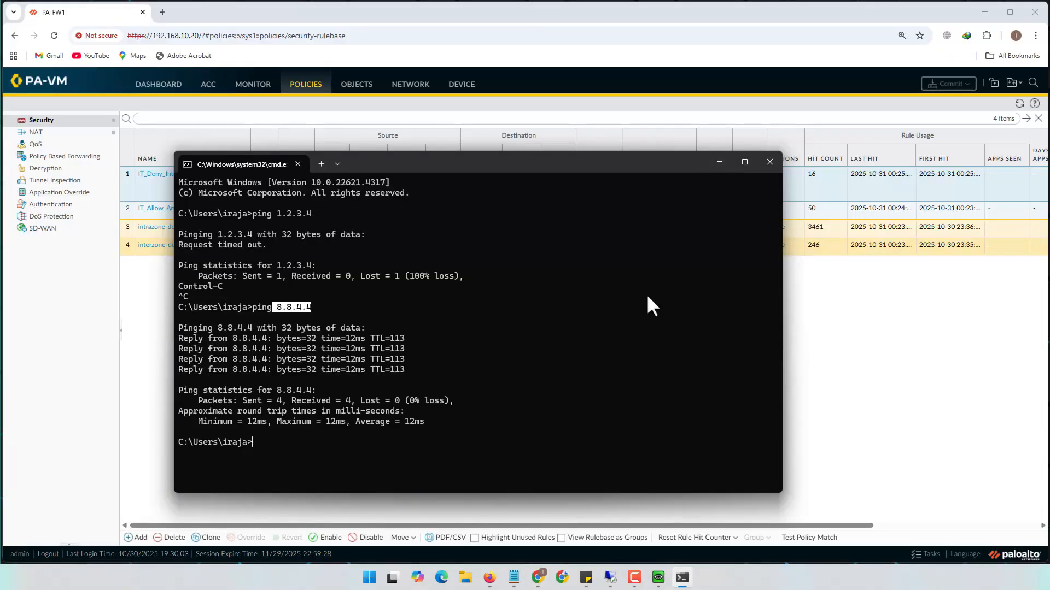
pyautogui.click(769, 161)
pyautogui.moveTo(671, 576)
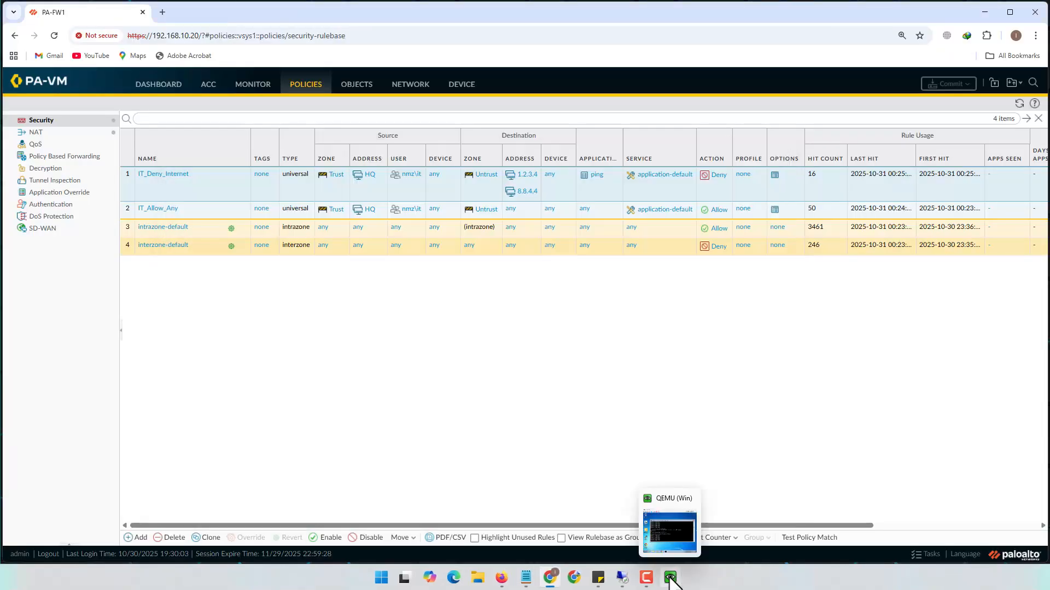
pyautogui.click(670, 525)
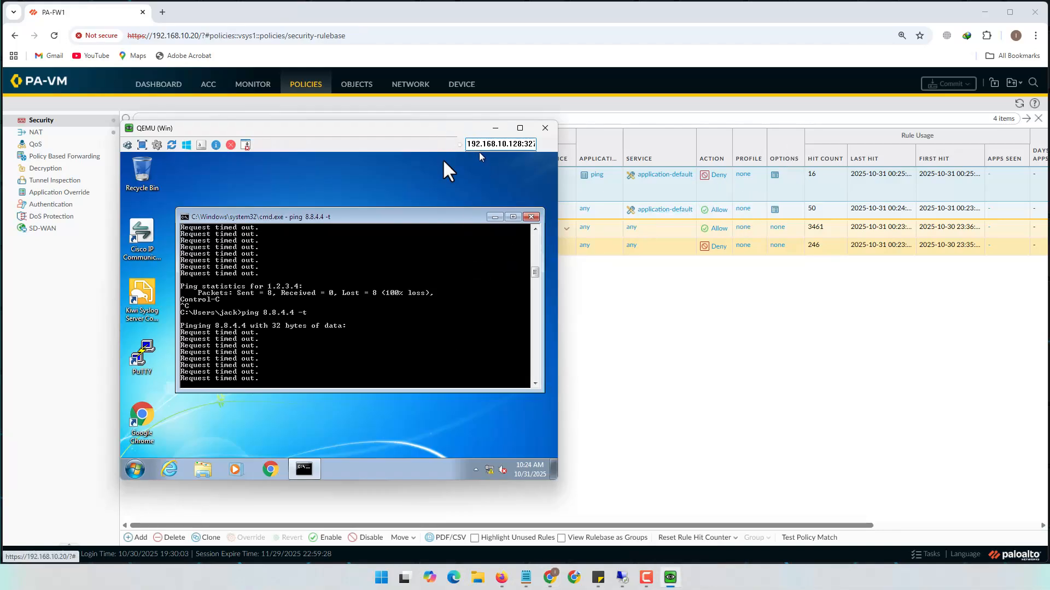
pyautogui.moveTo(444, 162); pyautogui.dragTo(445, 211)
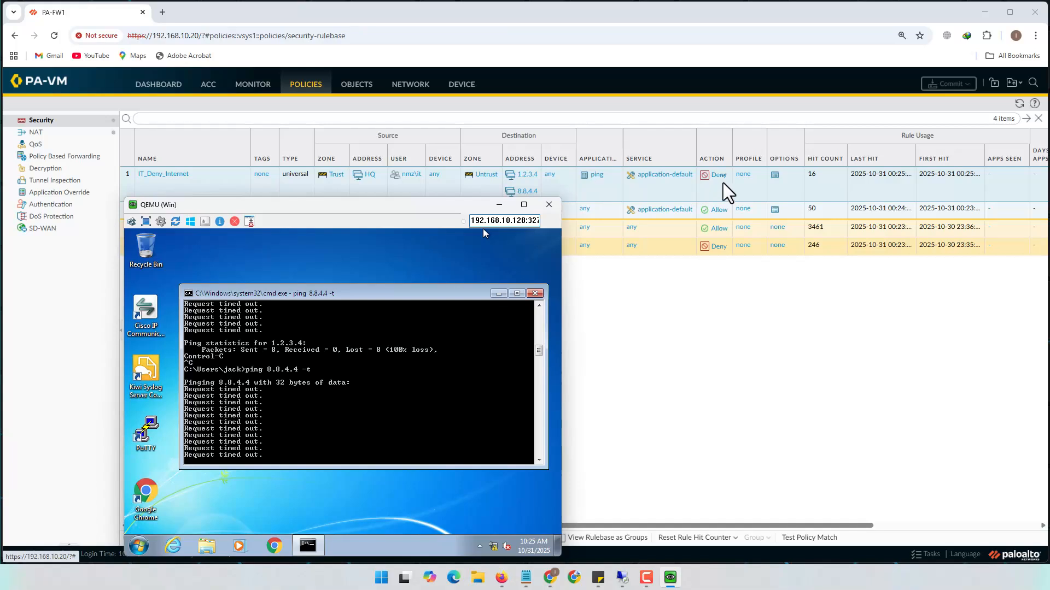
pyautogui.hotkey('ctrl', 'c')
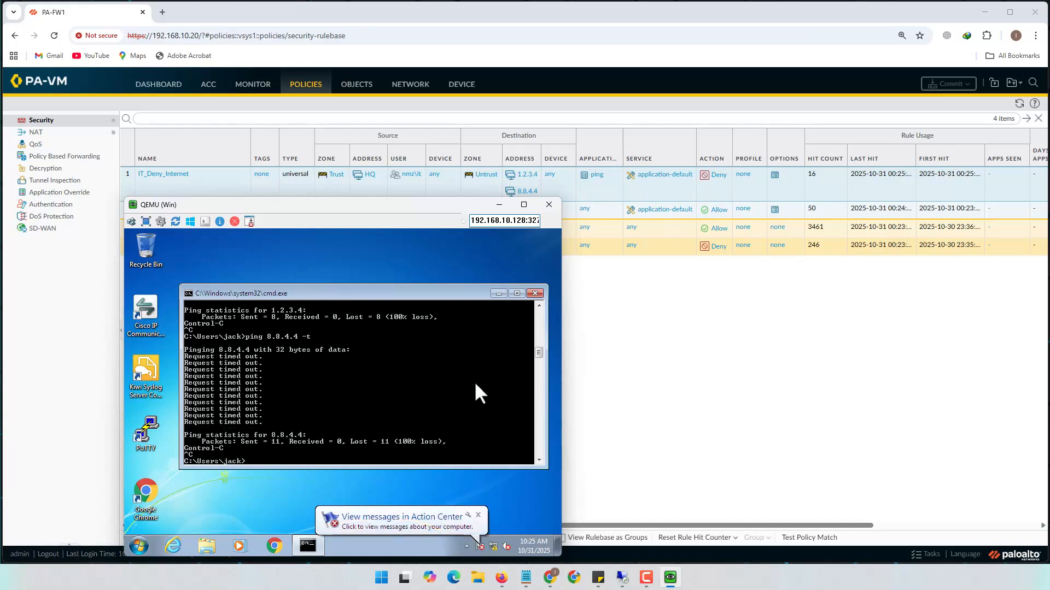
pyautogui.write('ping www.y')
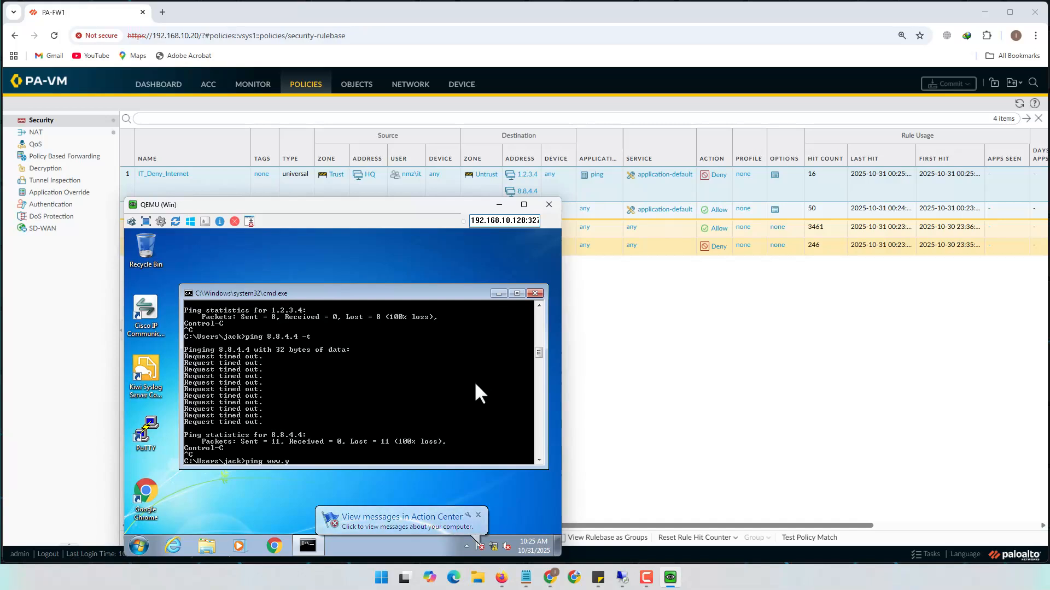
pyautogui.write('ahoo.com')
pyautogui.press('Return')
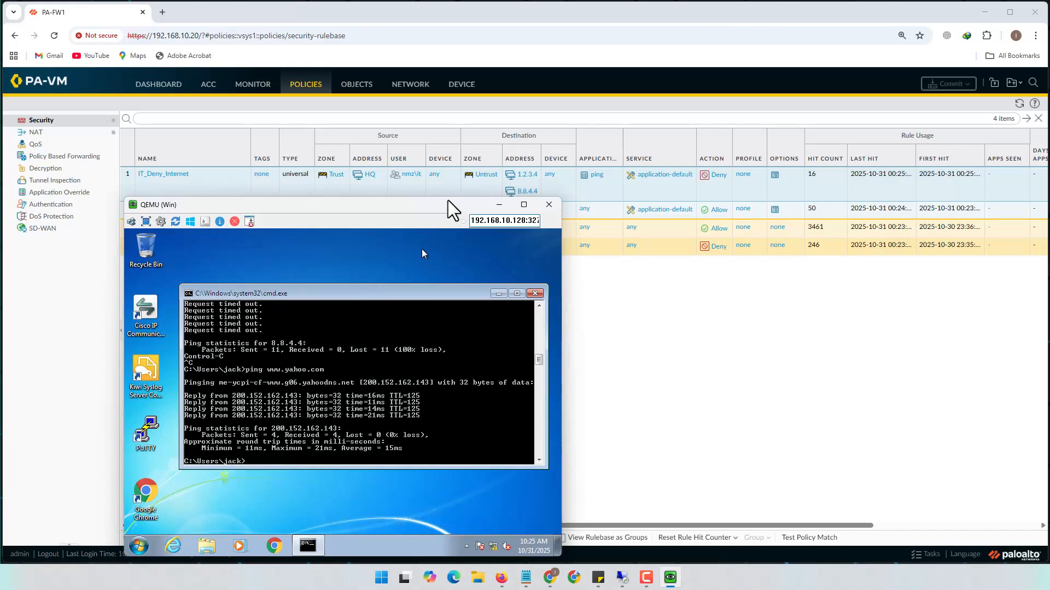
pyautogui.moveTo(452, 203); pyautogui.dragTo(471, 136)
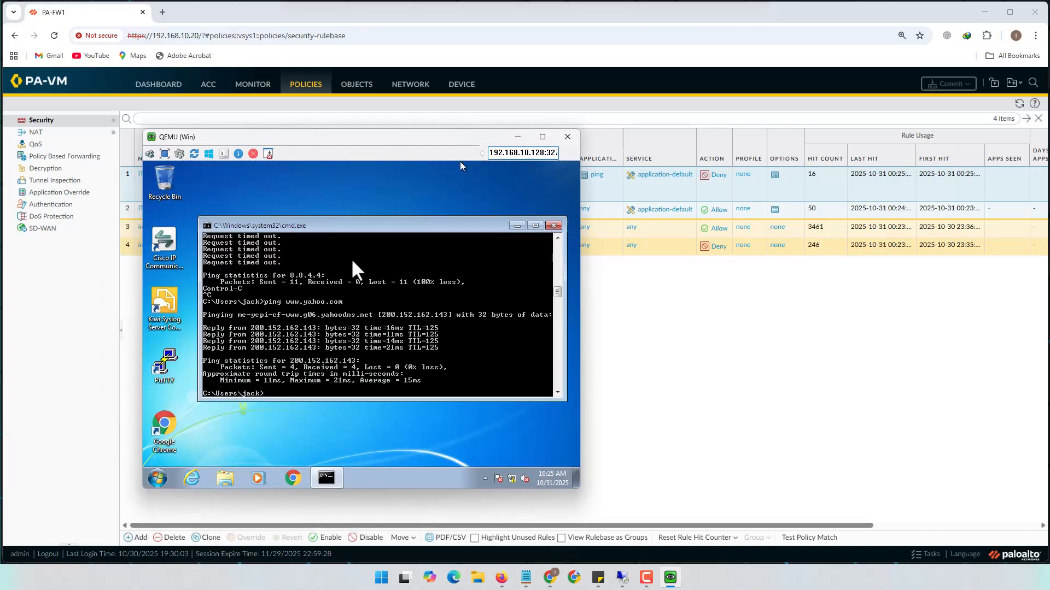
# Log the current user off the VM and look up the Finance user in Active Directory
pyautogui.click(162, 471)
pyautogui.moveTo(335, 448)
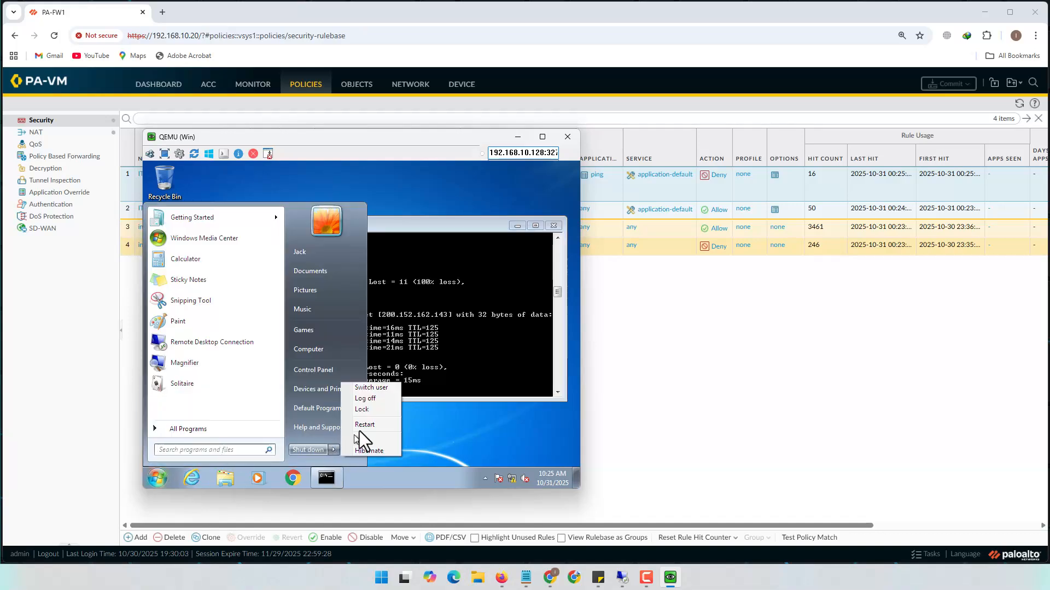
pyautogui.click(377, 398)
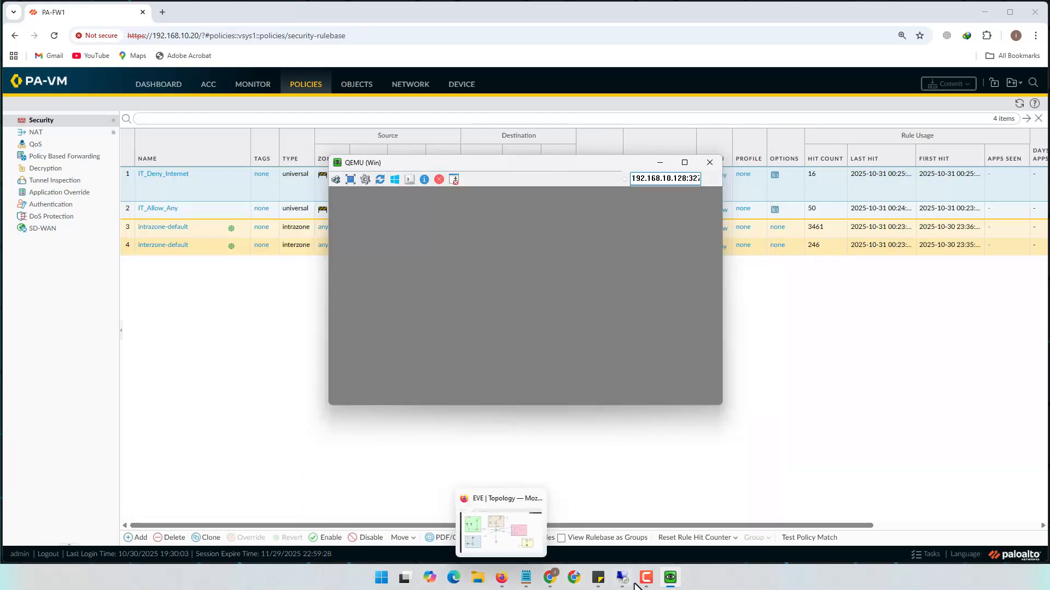
pyautogui.click(626, 538)
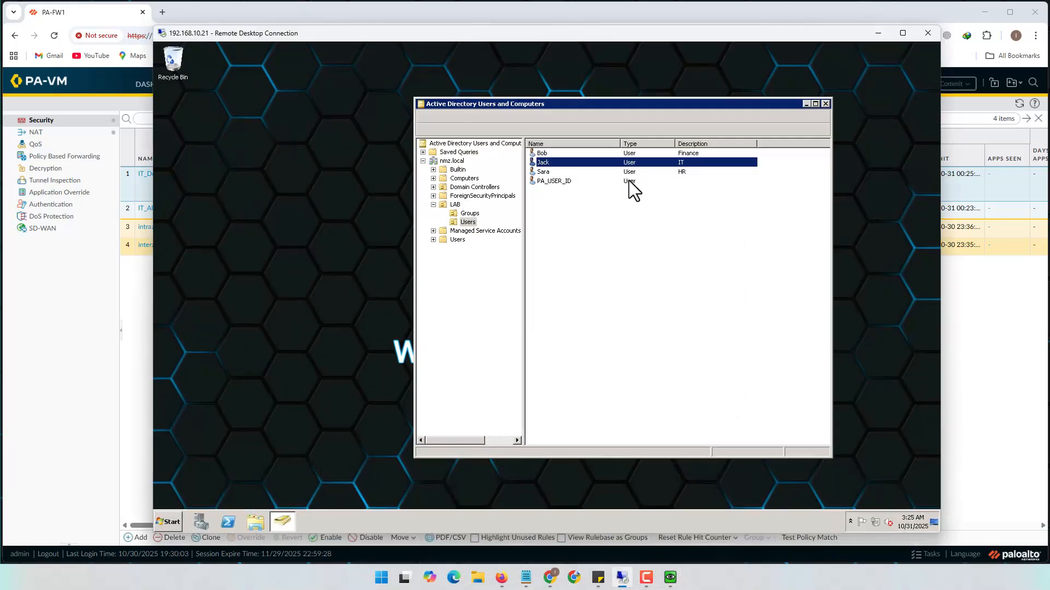
pyautogui.click(794, 251)
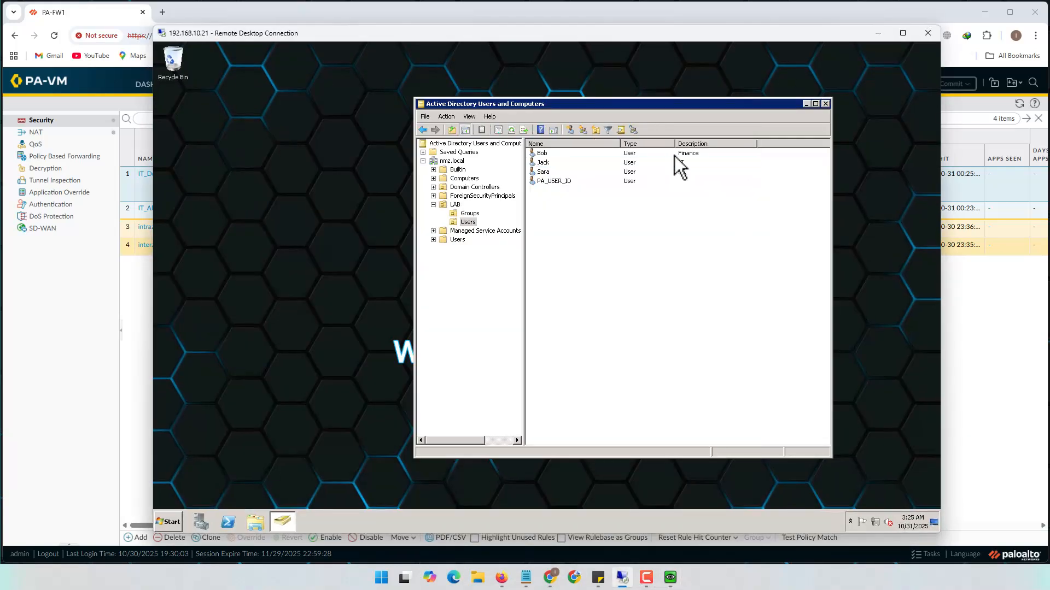
pyautogui.rightClick(568, 155)
pyautogui.click(878, 33)
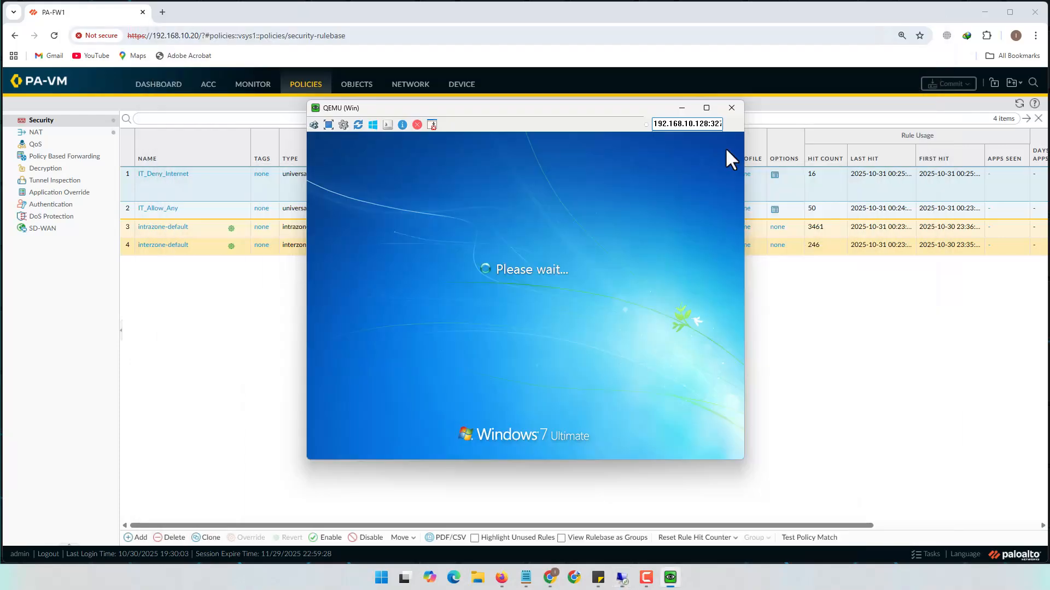
pyautogui.moveTo(602, 113); pyautogui.dragTo(509, 143)
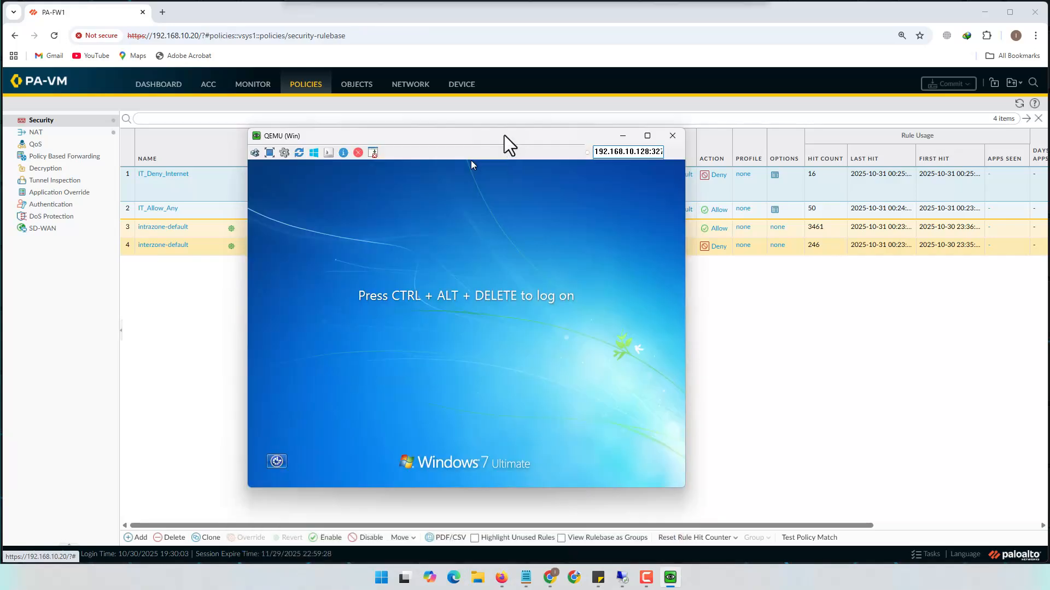
# From the lock screen, switch to Other User and log on as a Finance domain user
pyautogui.click(256, 153)
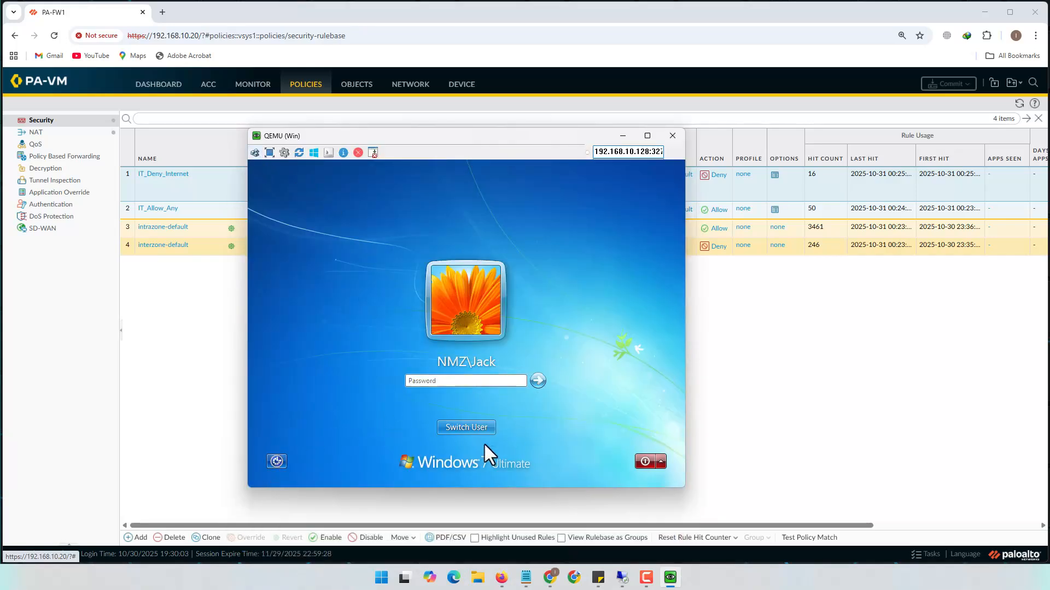
pyautogui.click(485, 428)
pyautogui.click(514, 353)
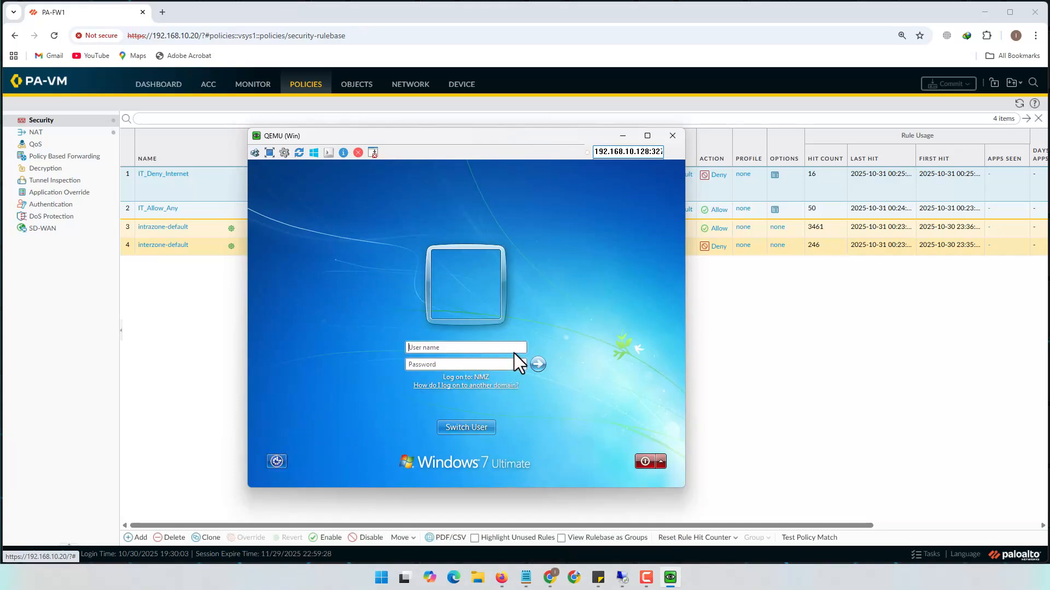
pyautogui.write('Bob')
pyautogui.press('Tab')
pyautogui.write('••••••')
pyautogui.press('Return')
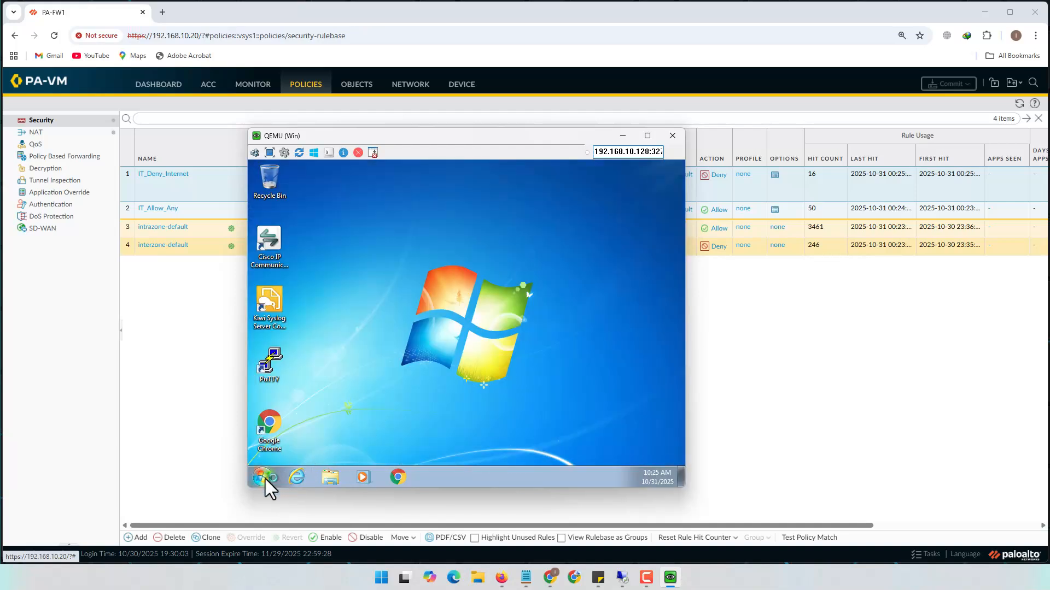
# Open a command prompt in the VM and run a continuous ping to 8.8.8.8
pyautogui.click(263, 477)
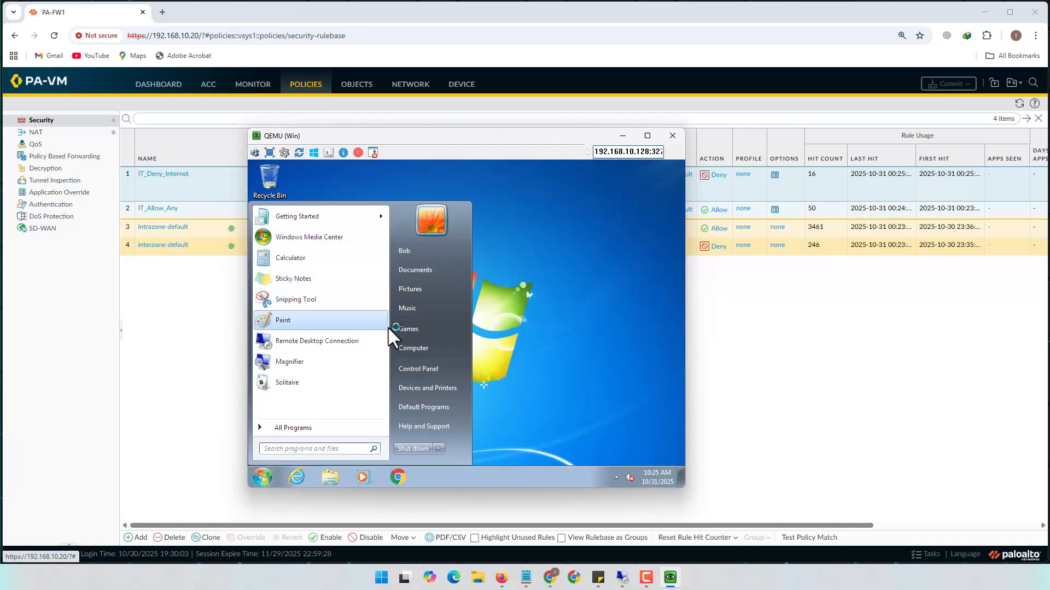
pyautogui.write('cmd')
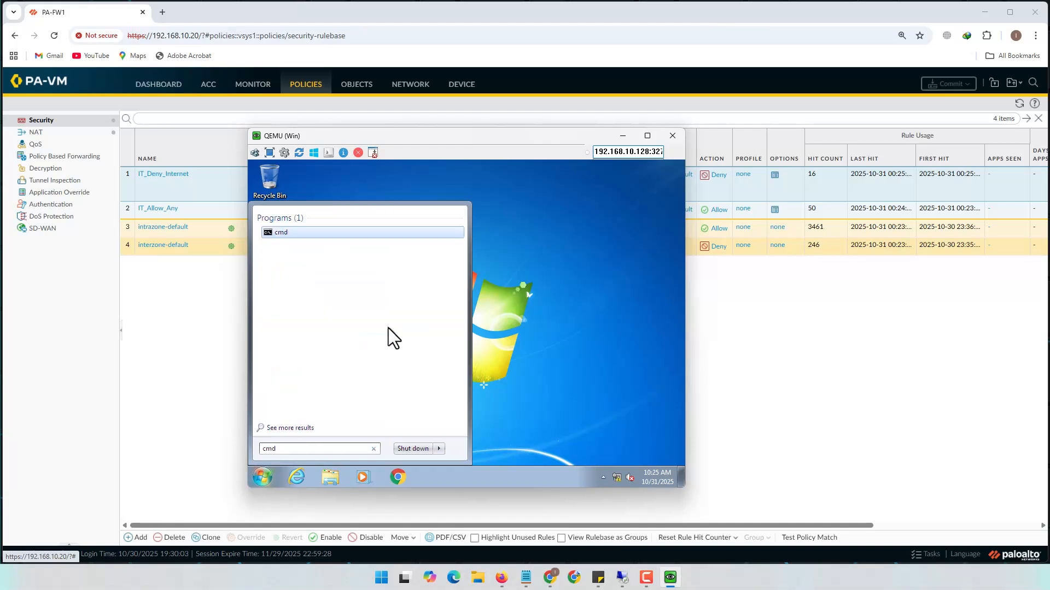
pyautogui.press('Return')
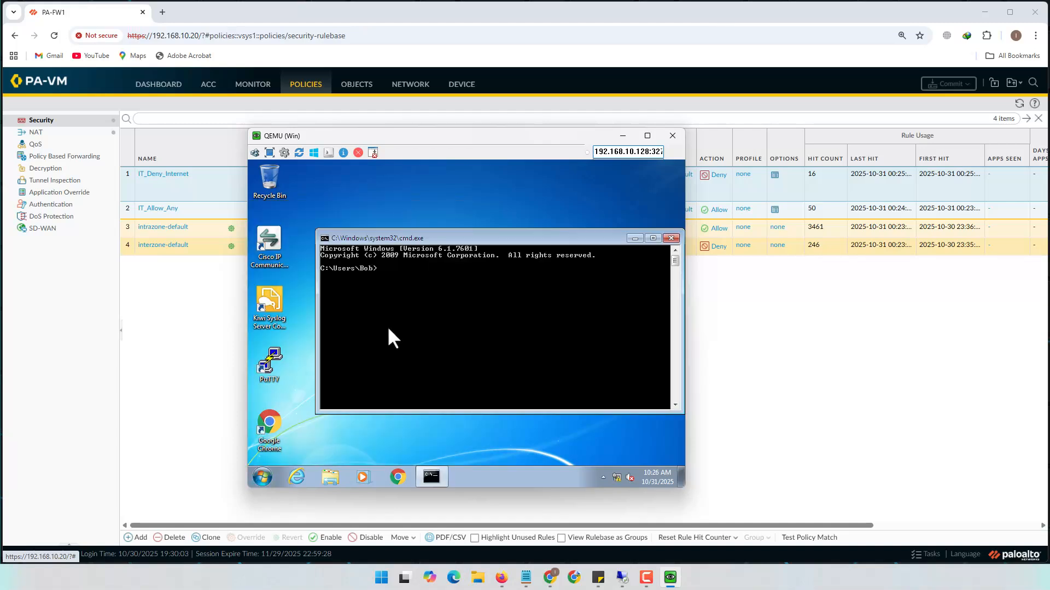
pyautogui.write('ping 8.8.8.8 -t')
pyautogui.press('Return')
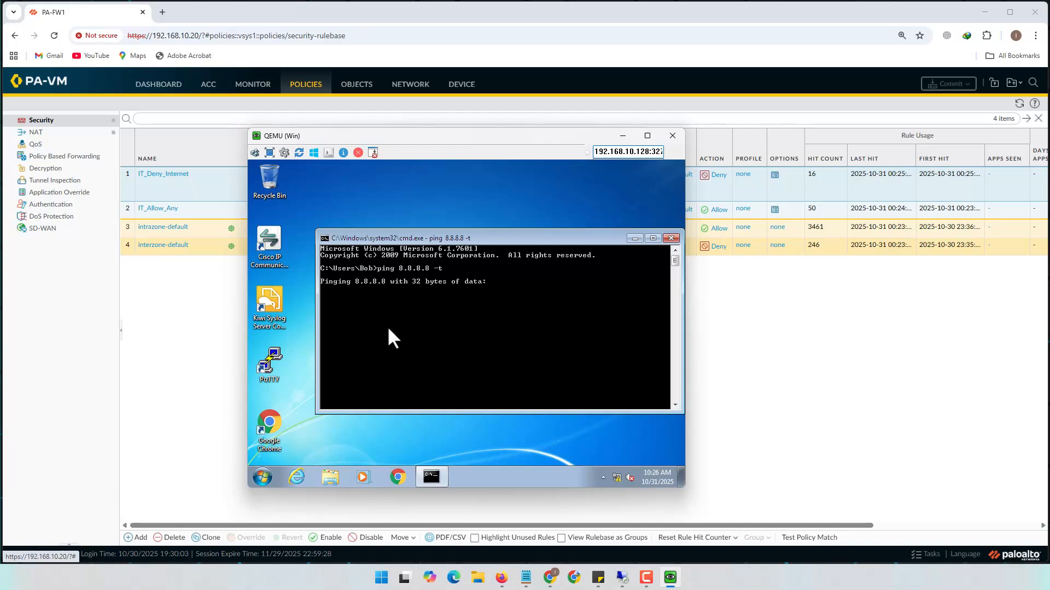
# Arrange the VM window beside the browser and bring the PAN-OS rulebase back to the front
pyautogui.moveTo(521, 143); pyautogui.dragTo(358, 141)
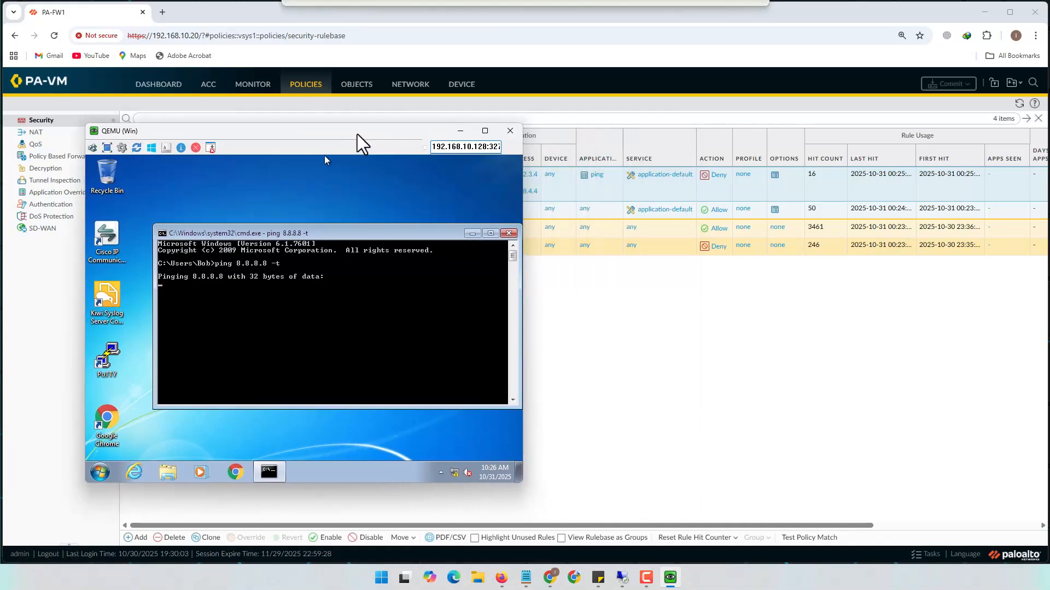
pyautogui.click(743, 323)
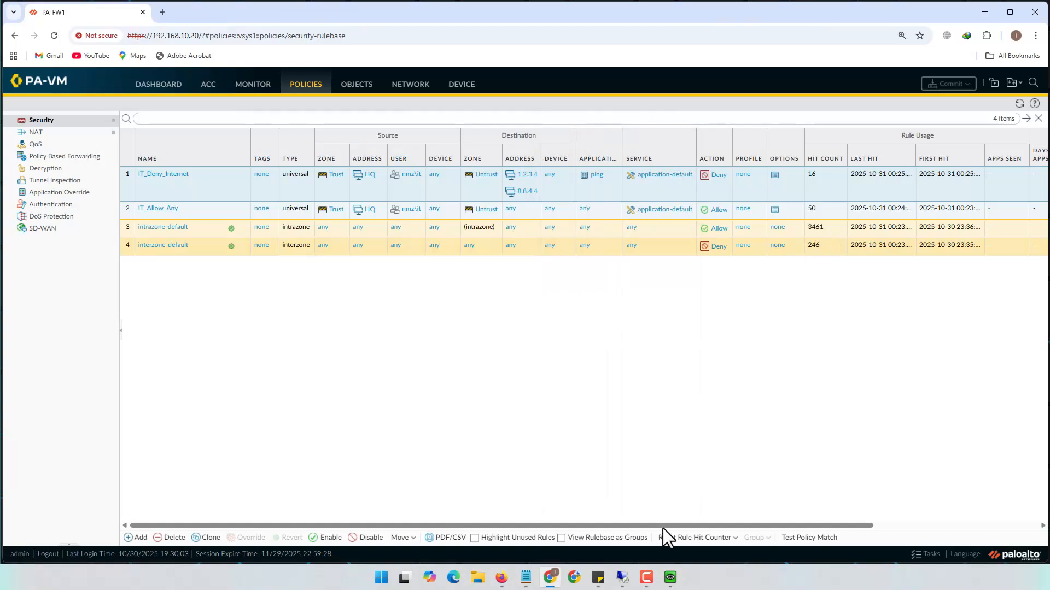
pyautogui.moveTo(671, 576)
pyautogui.click(671, 543)
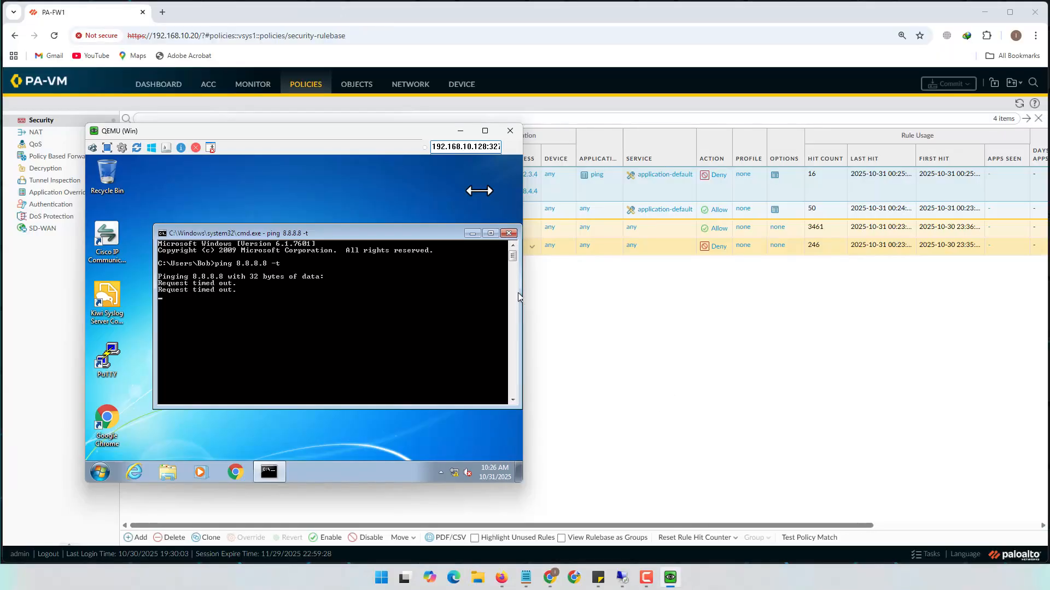
pyautogui.moveTo(424, 146); pyautogui.dragTo(322, 261)
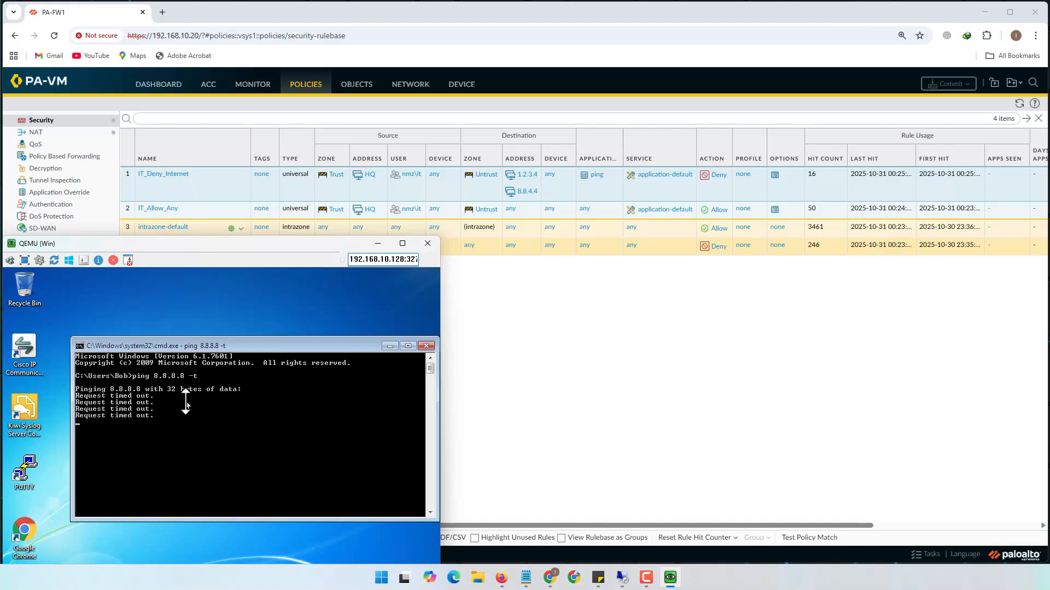
pyautogui.moveTo(213, 245); pyautogui.dragTo(214, 269)
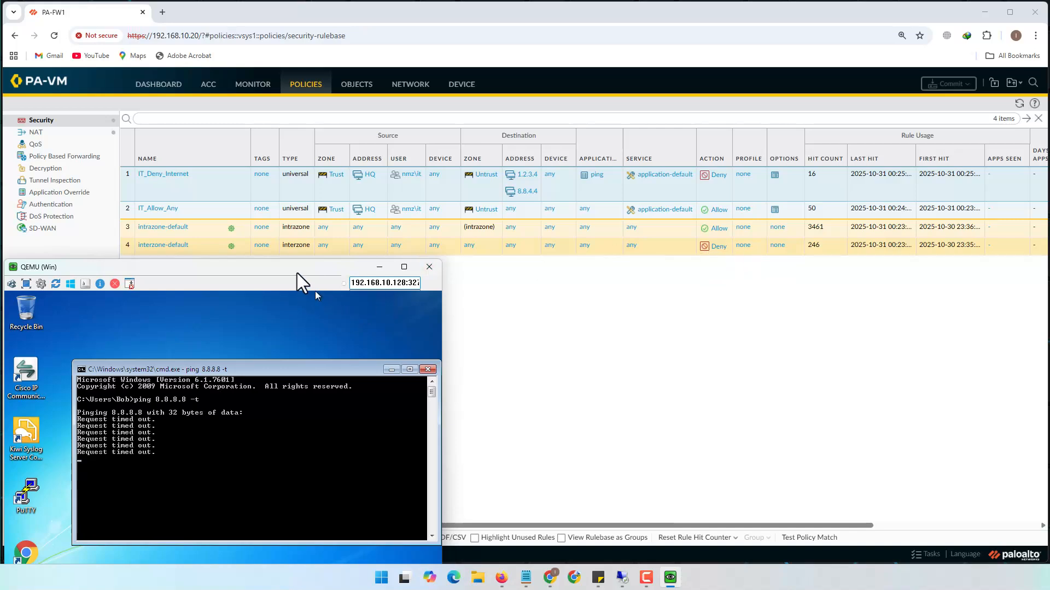
pyautogui.moveTo(304, 267); pyautogui.dragTo(461, 275)
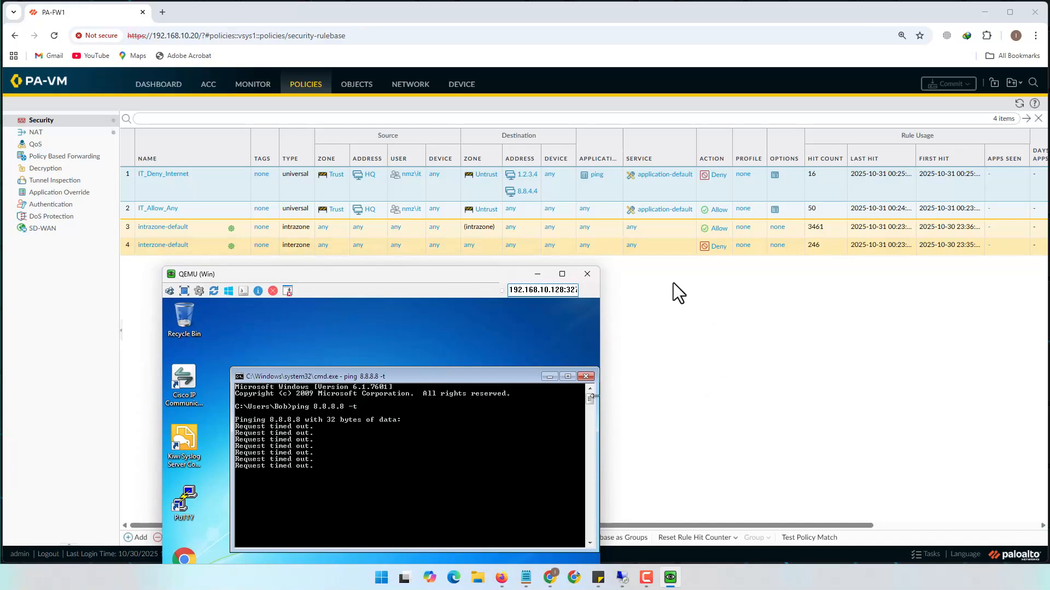
pyautogui.click(670, 320)
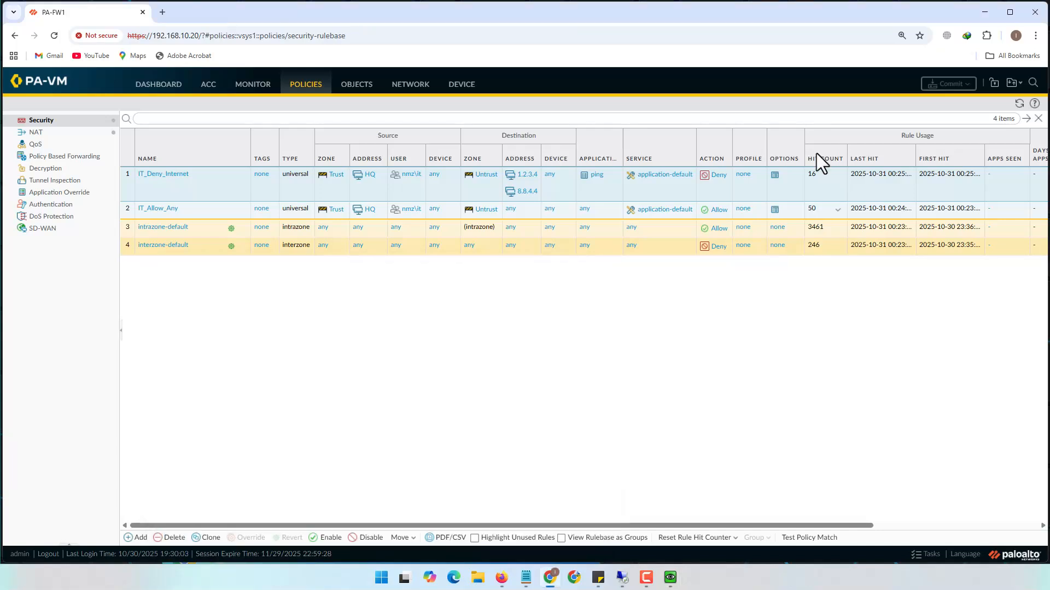
# Create a security rule named Finance_Users with source zone Trust, address HQ and user finance
pyautogui.click(141, 538)
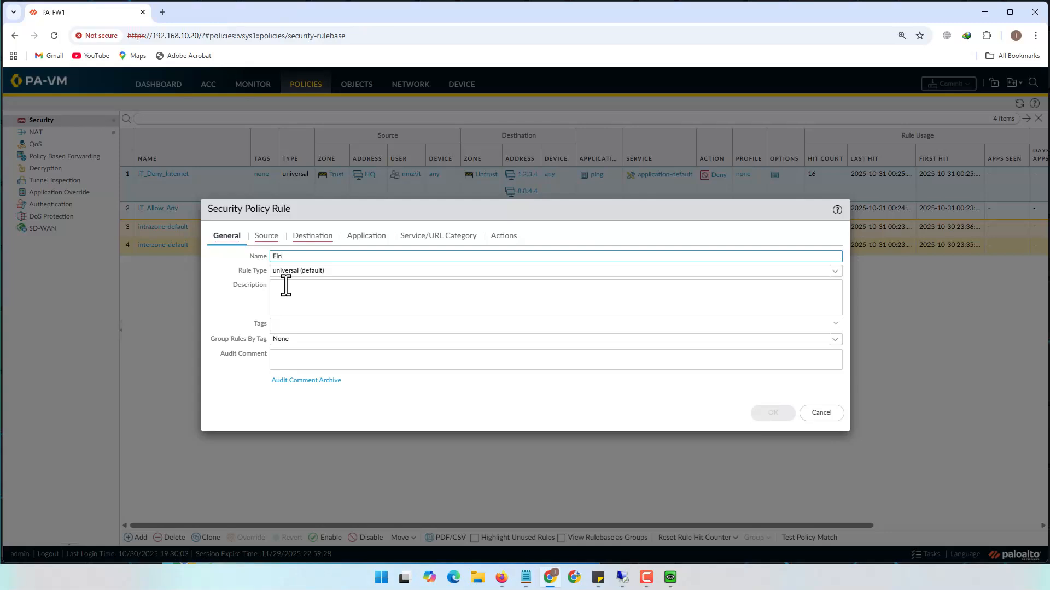
pyautogui.write('Finance_Users')
pyautogui.click(271, 238)
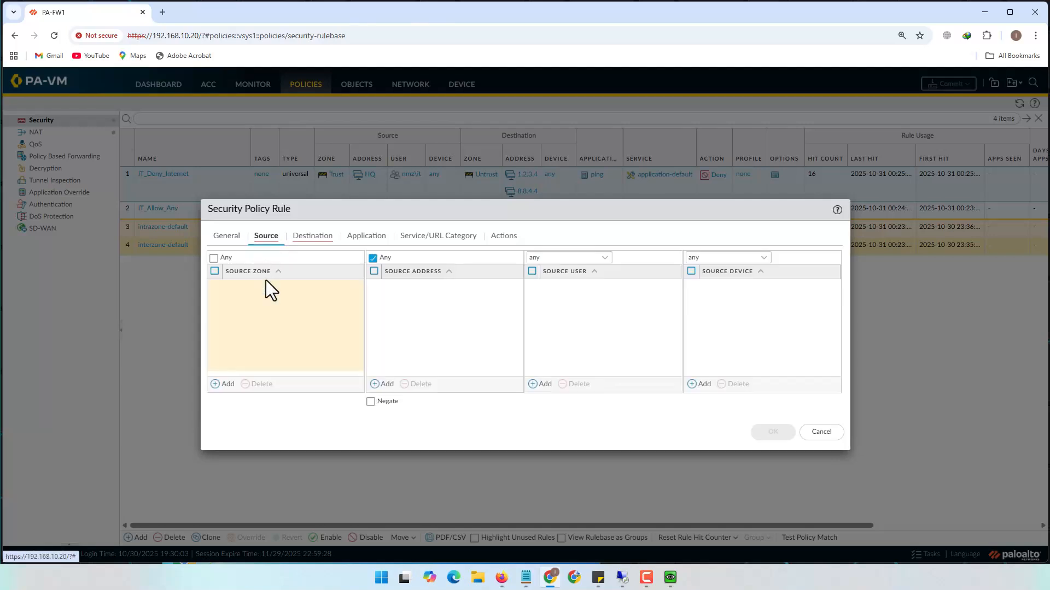
pyautogui.click(223, 384)
pyautogui.click(249, 316)
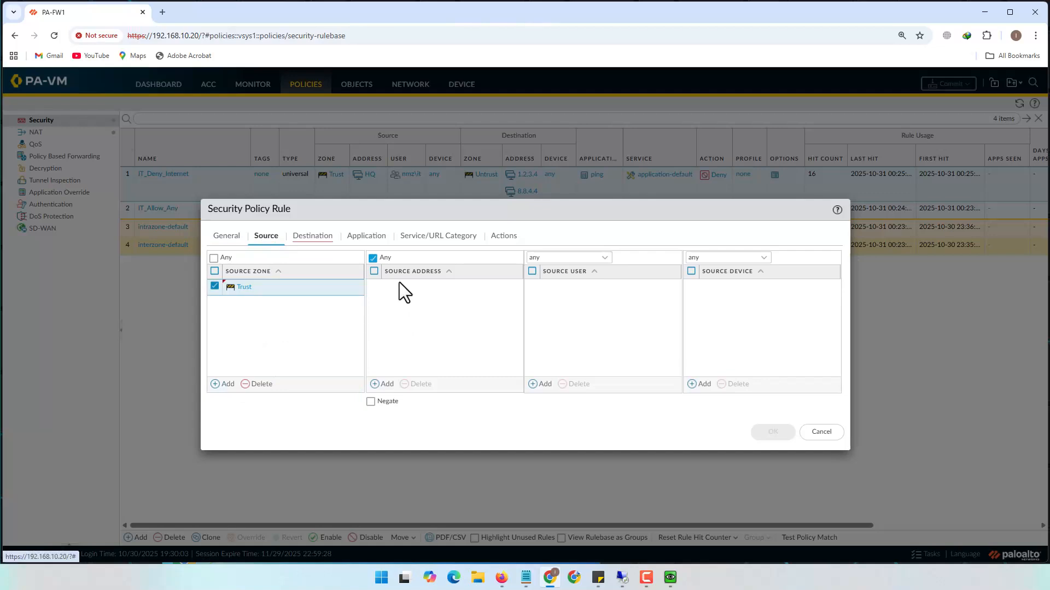
pyautogui.click(383, 383)
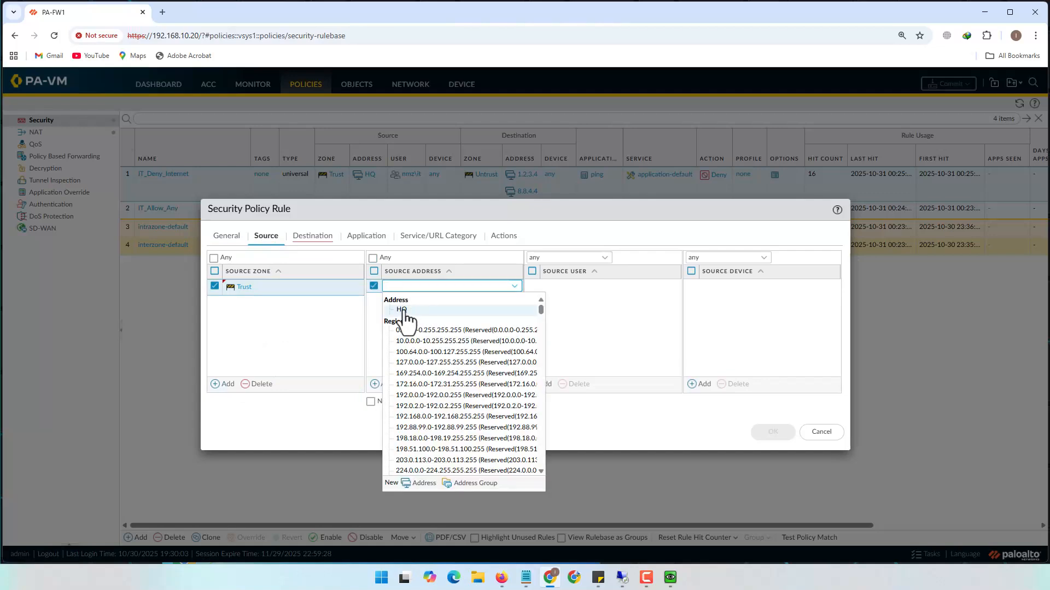
pyautogui.click(414, 310)
pyautogui.click(542, 384)
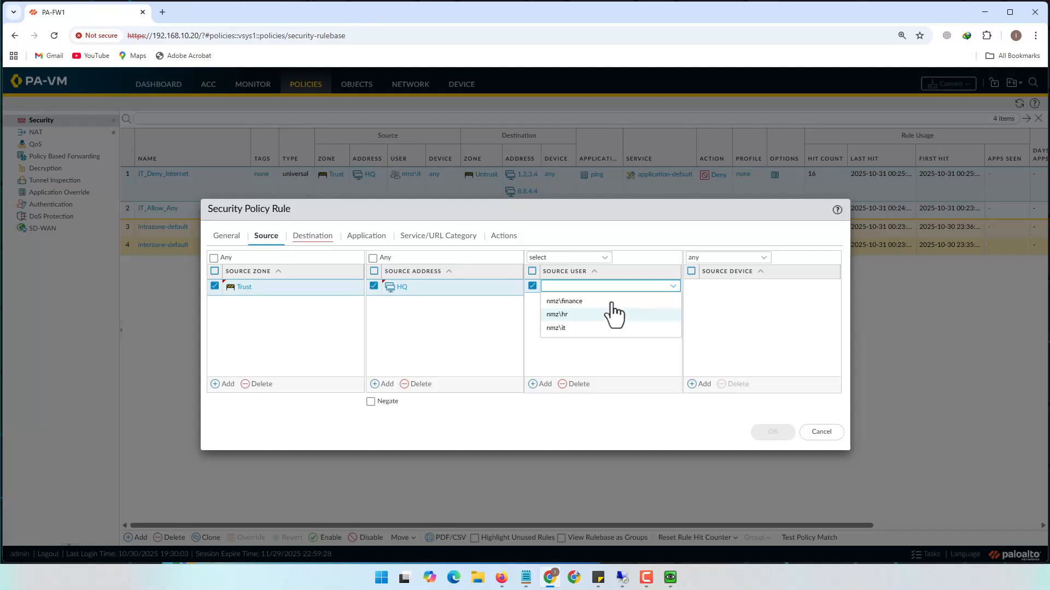
pyautogui.click(579, 304)
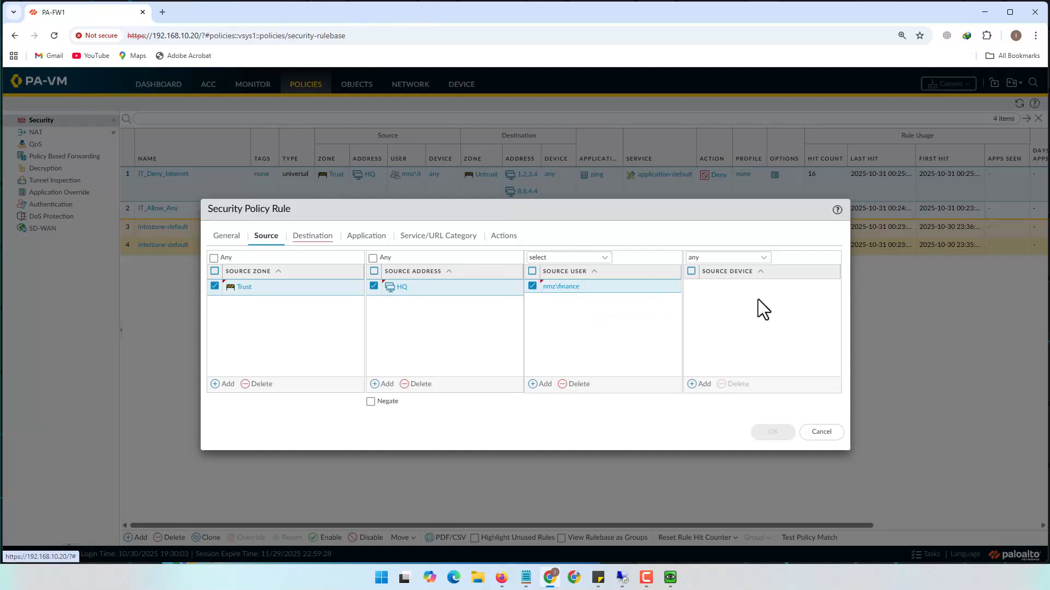
# Set the destination zone to Untrust, confirm the Allow action, and save the rule
pyautogui.click(312, 236)
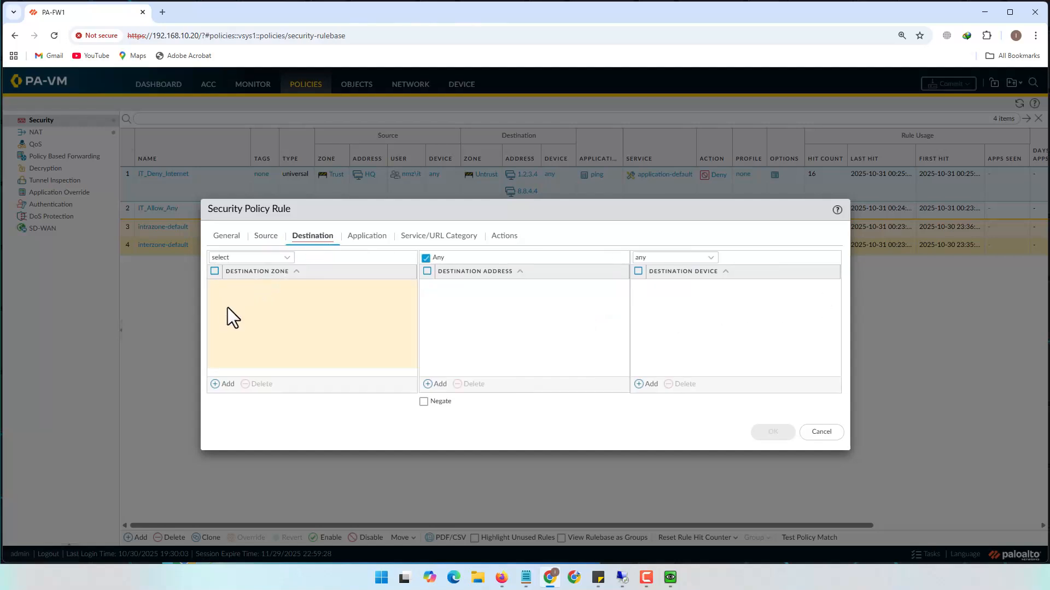
pyautogui.click(224, 384)
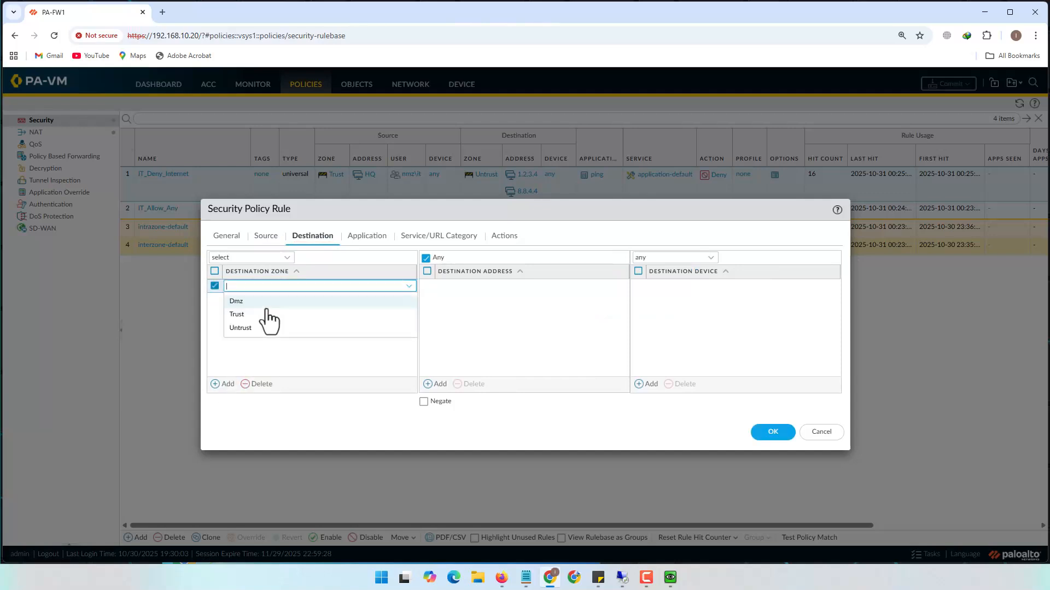
pyautogui.click(246, 326)
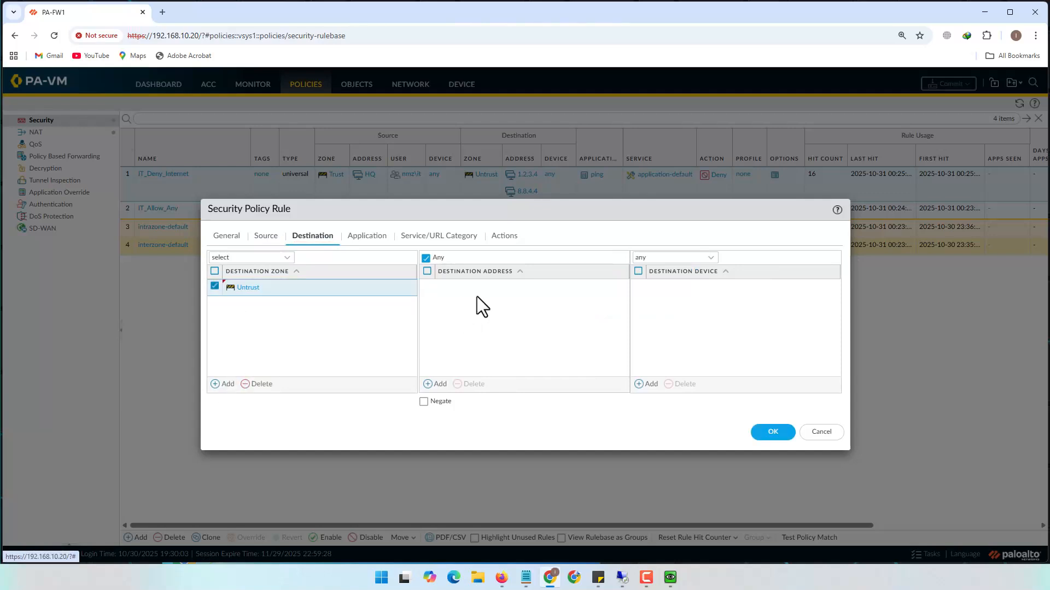
pyautogui.click(373, 239)
pyautogui.click(445, 245)
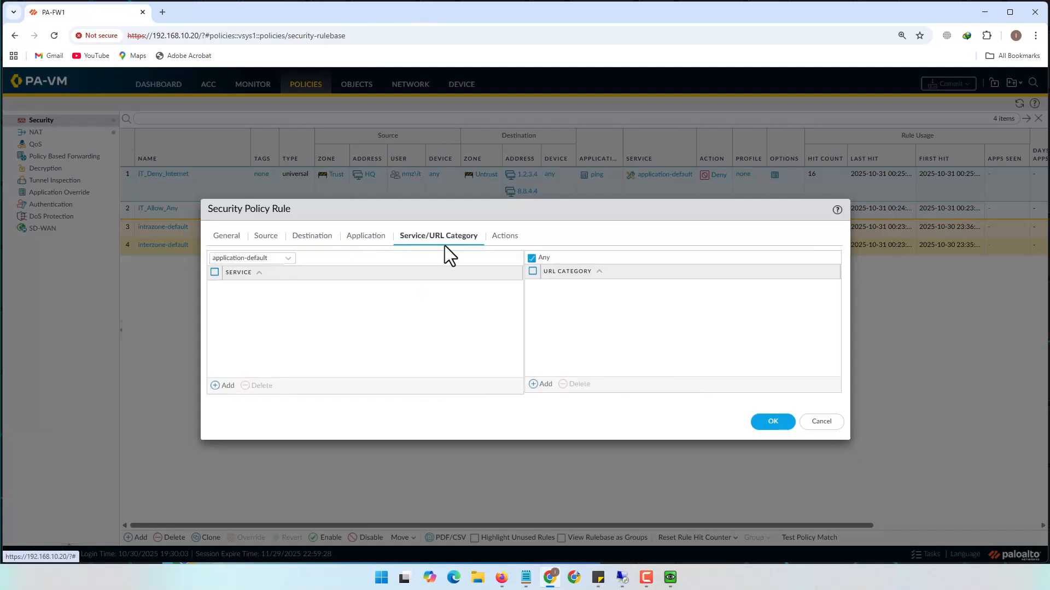
pyautogui.click(502, 241)
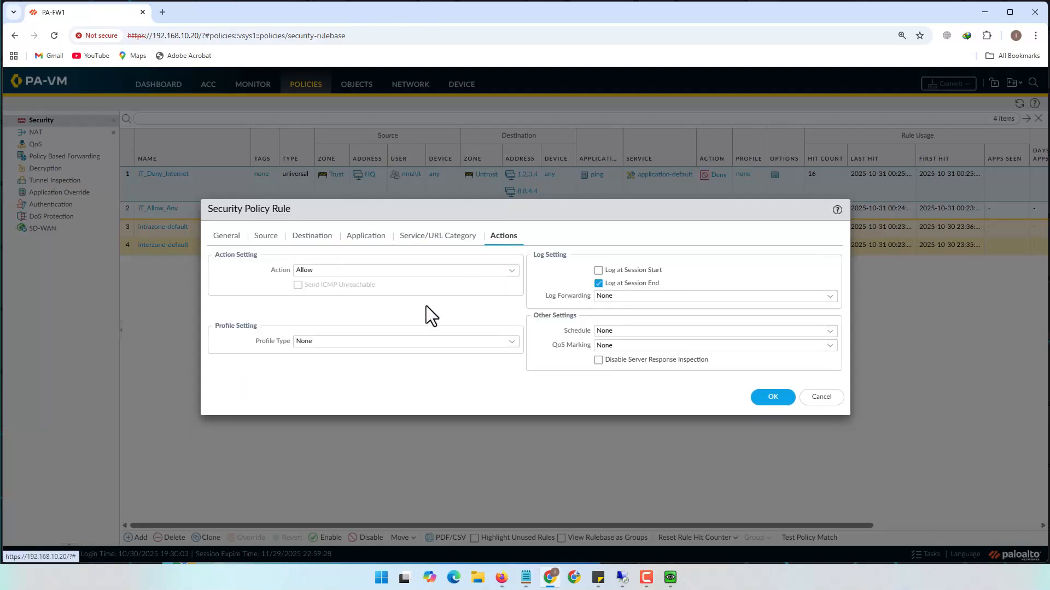
pyautogui.click(777, 397)
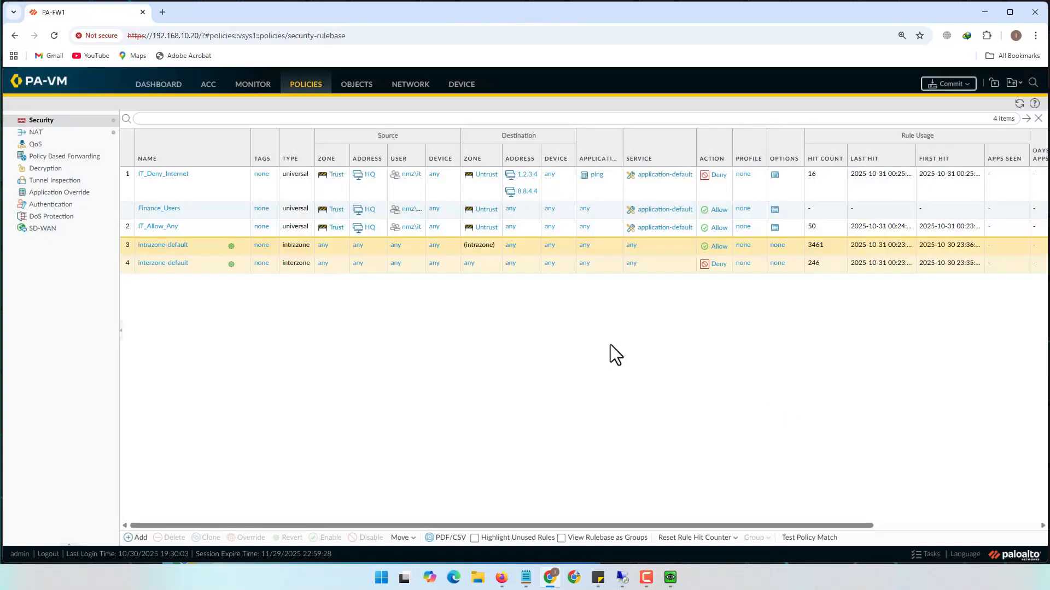
# Move IT_Allow_Any before Finance_Users and widen the User column to show nmz\finance fully
pyautogui.click(199, 211)
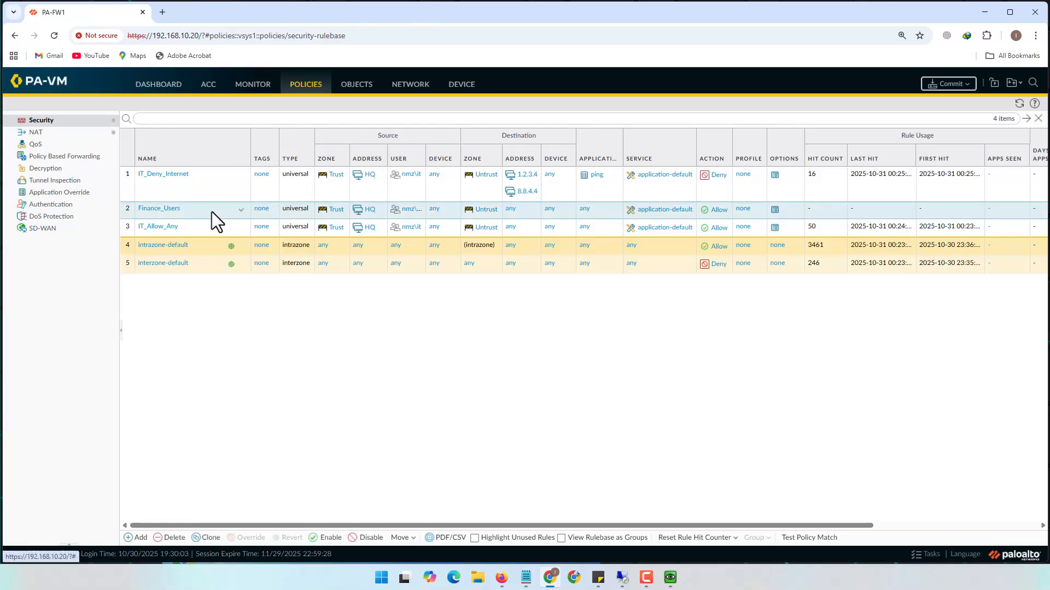
pyautogui.click(241, 210)
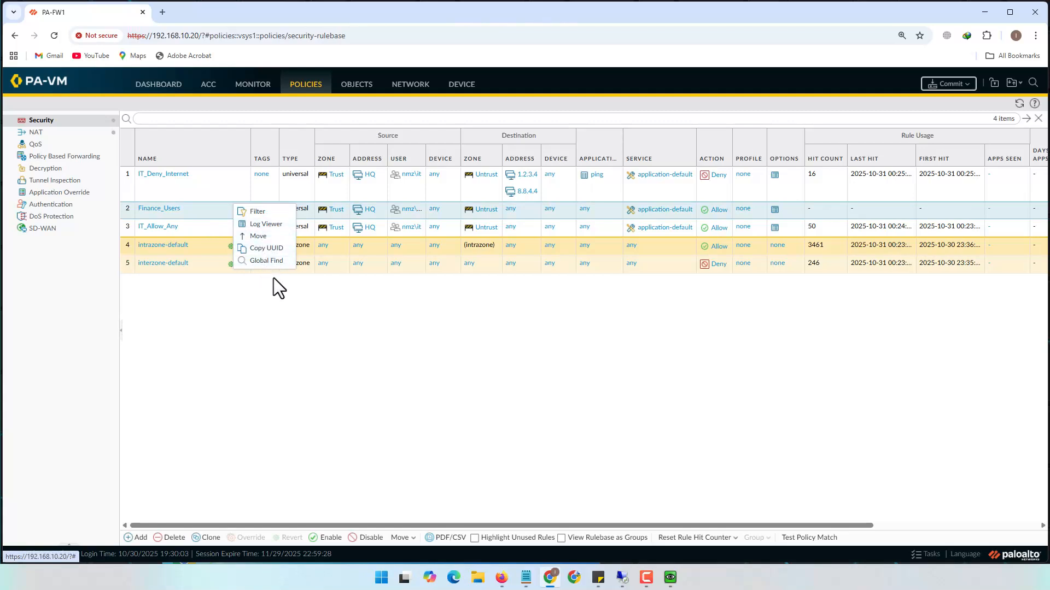
pyautogui.click(233, 301)
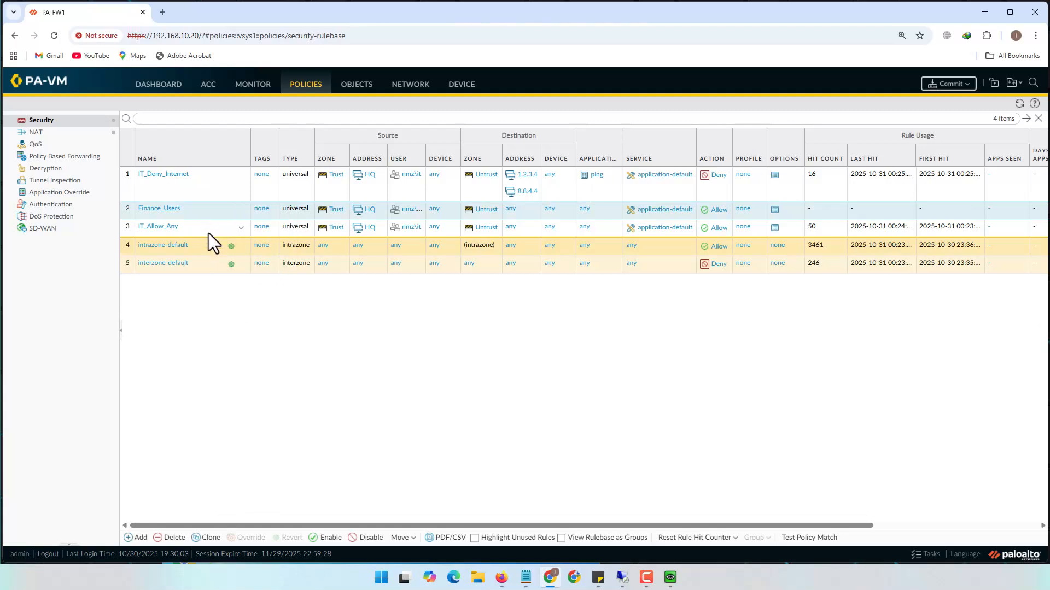
pyautogui.click(241, 227)
pyautogui.click(253, 256)
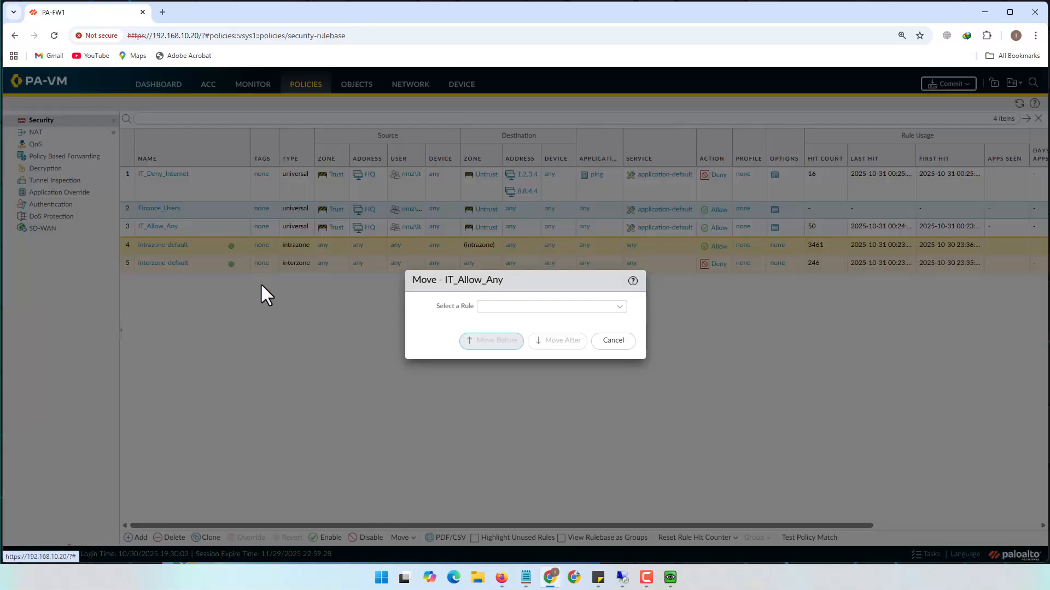
pyautogui.click(618, 307)
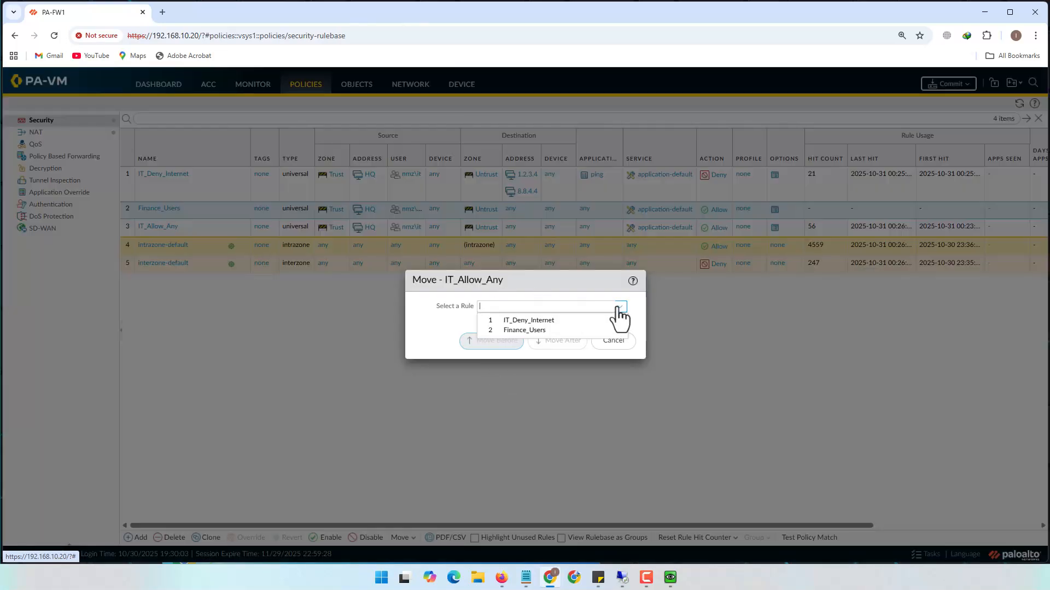
pyautogui.click(542, 330)
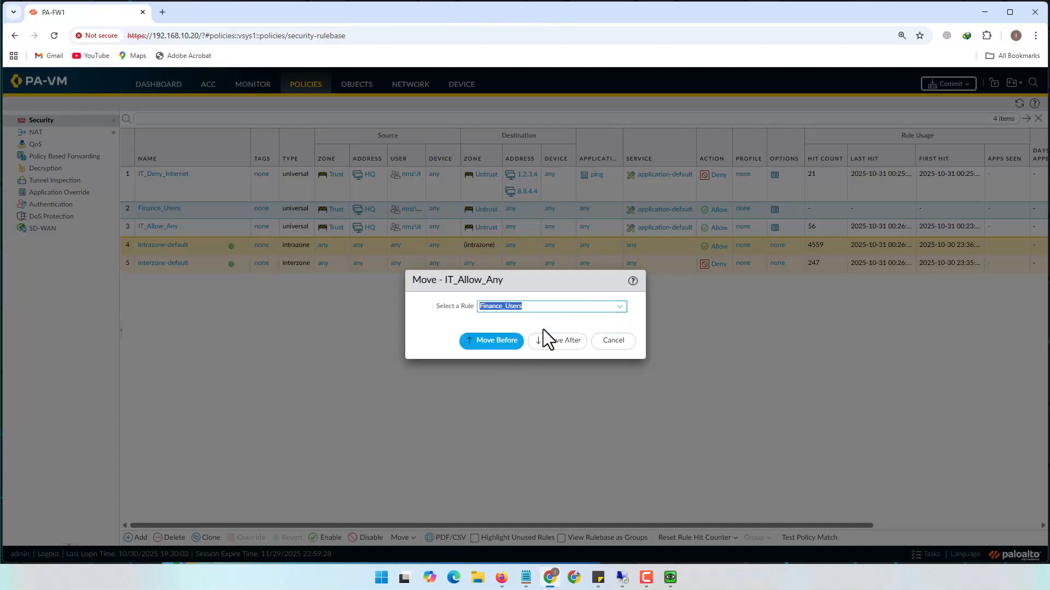
pyautogui.click(495, 344)
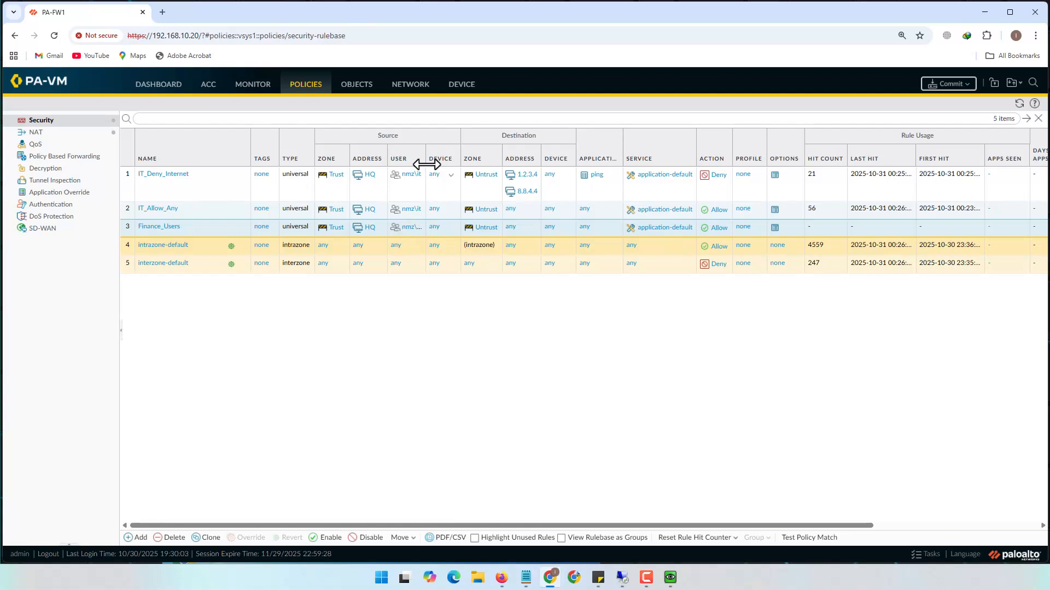
pyautogui.moveTo(428, 153); pyautogui.dragTo(460, 153)
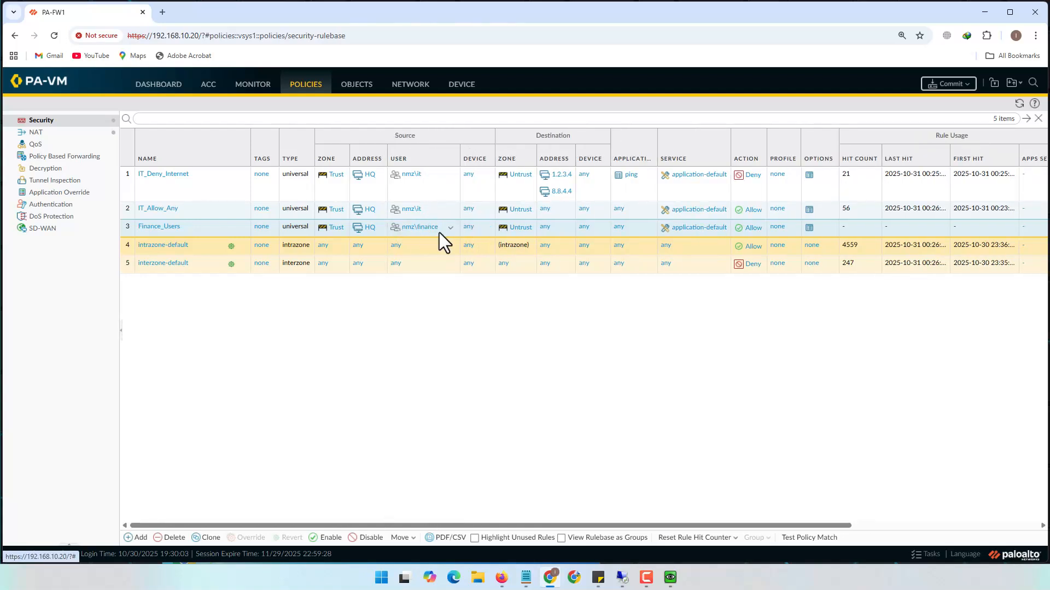
# Commit the configuration and arrange the VM and commit status windows to watch progress
pyautogui.click(949, 85)
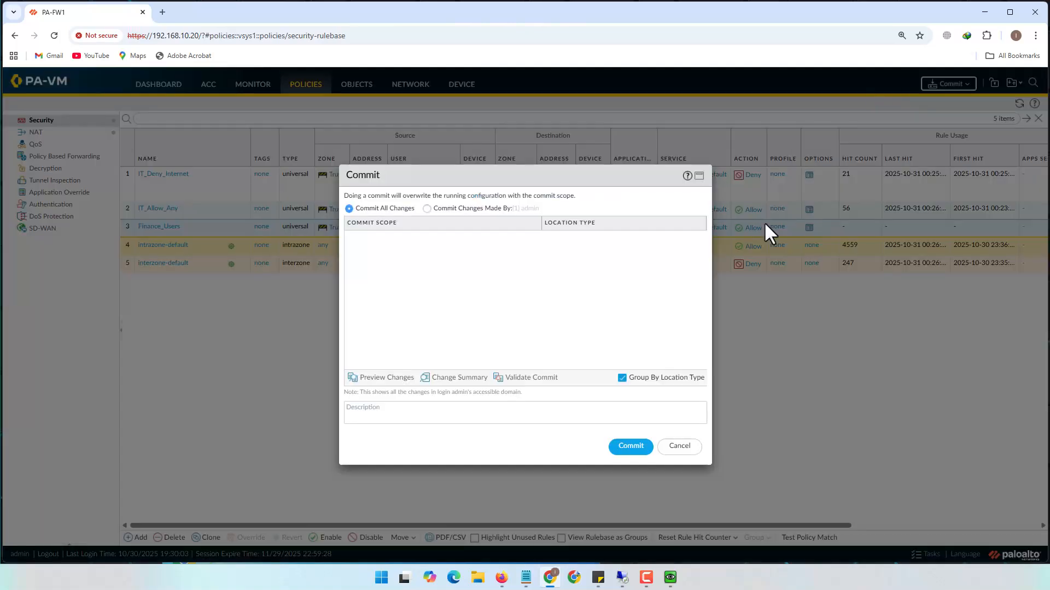
pyautogui.click(625, 450)
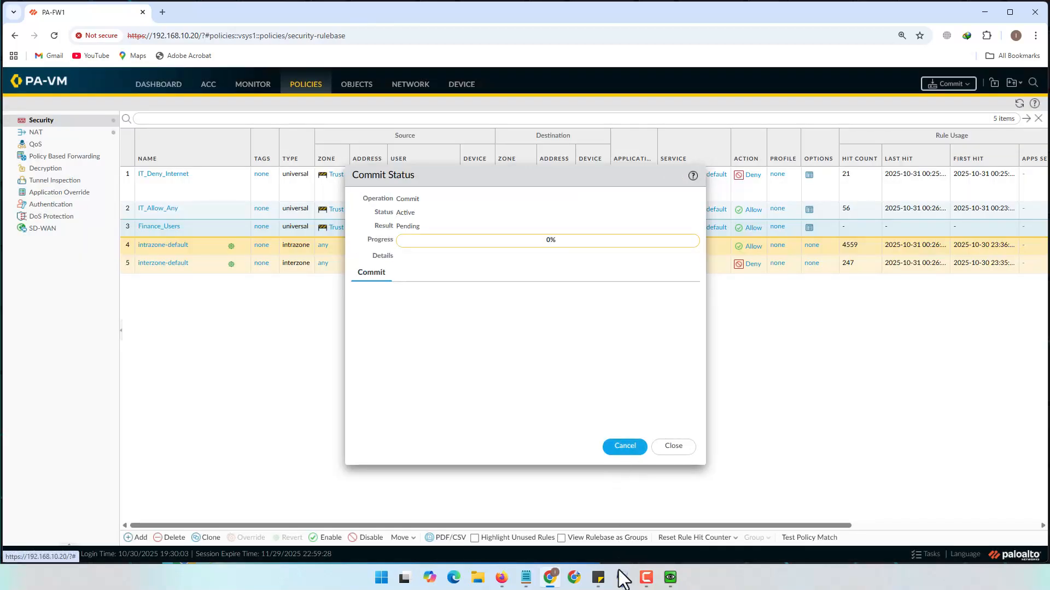
pyautogui.moveTo(670, 577)
pyautogui.click(666, 528)
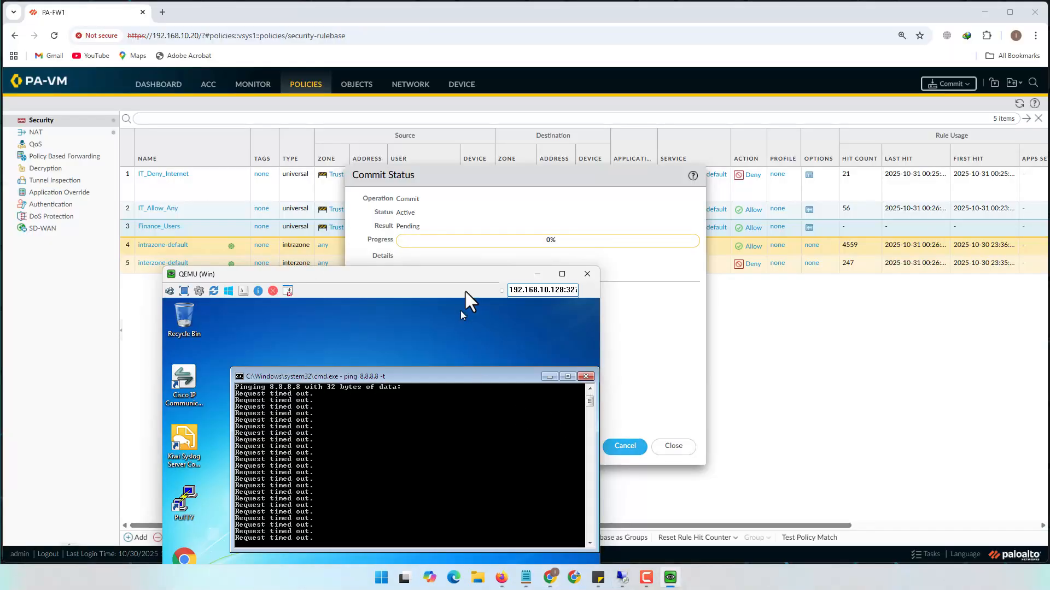
pyautogui.moveTo(468, 275); pyautogui.dragTo(927, 82)
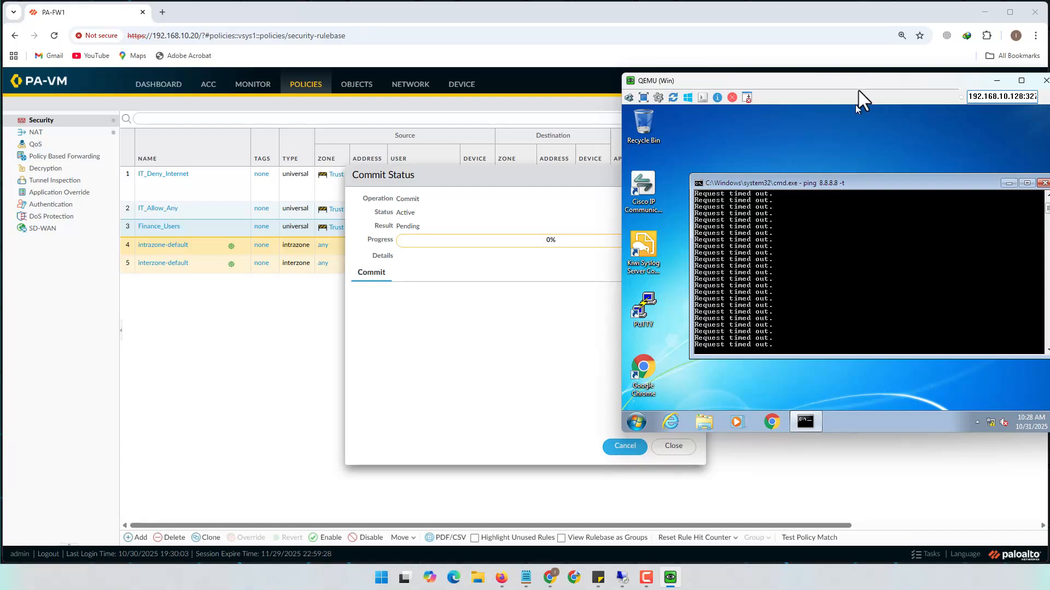
pyautogui.moveTo(856, 82); pyautogui.dragTo(761, 94)
pyautogui.moveTo(448, 174); pyautogui.dragTo(257, 177)
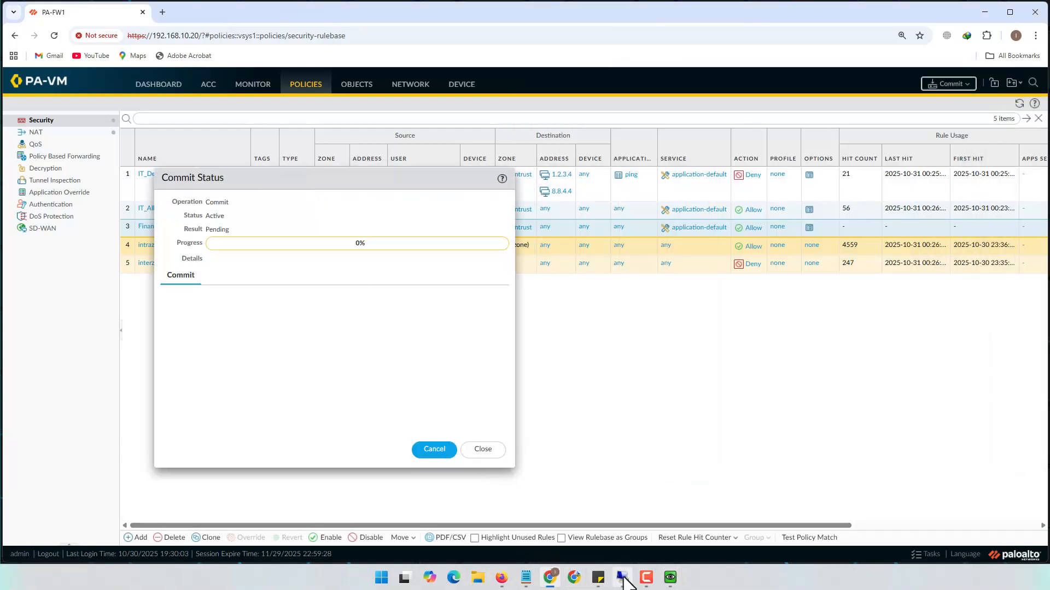
# Confirm the VM's 8.8.8.8 ping gets replies, close the commit status, and return to the rulebase
pyautogui.moveTo(672, 554)
pyautogui.click(669, 541)
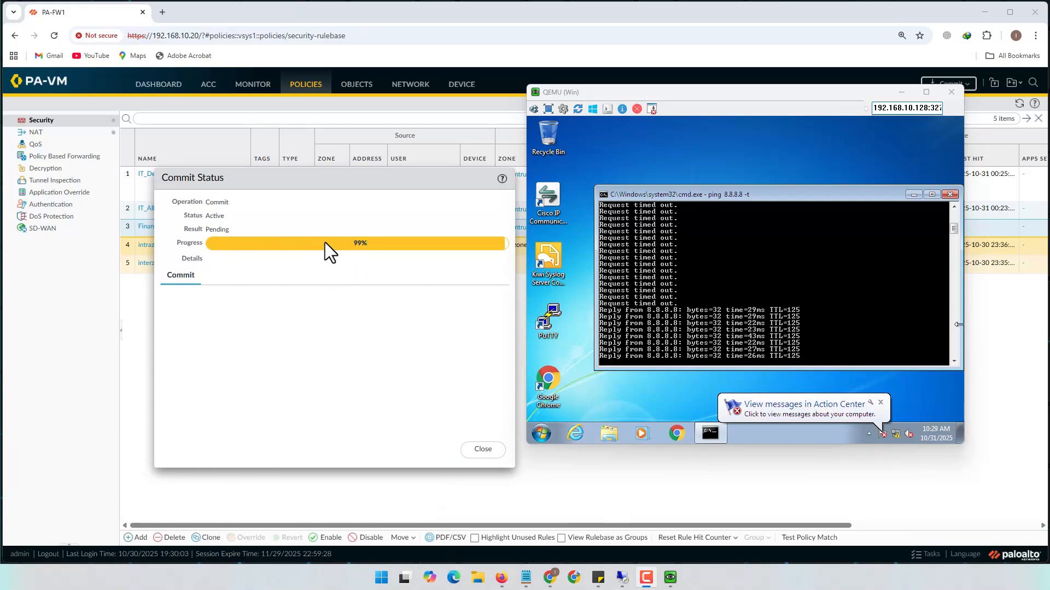
pyautogui.click(487, 454)
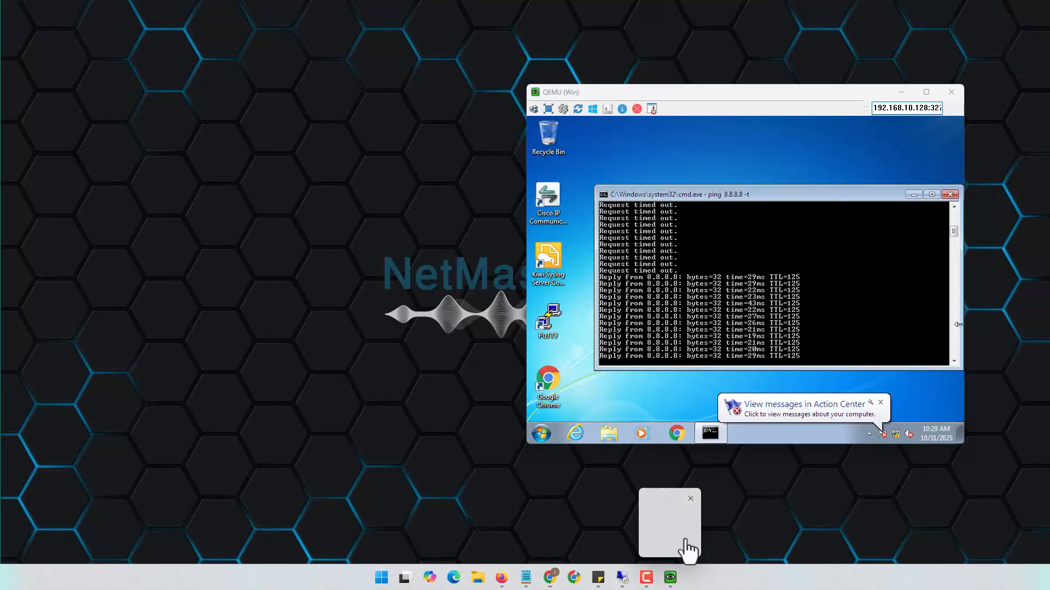
pyautogui.click(678, 551)
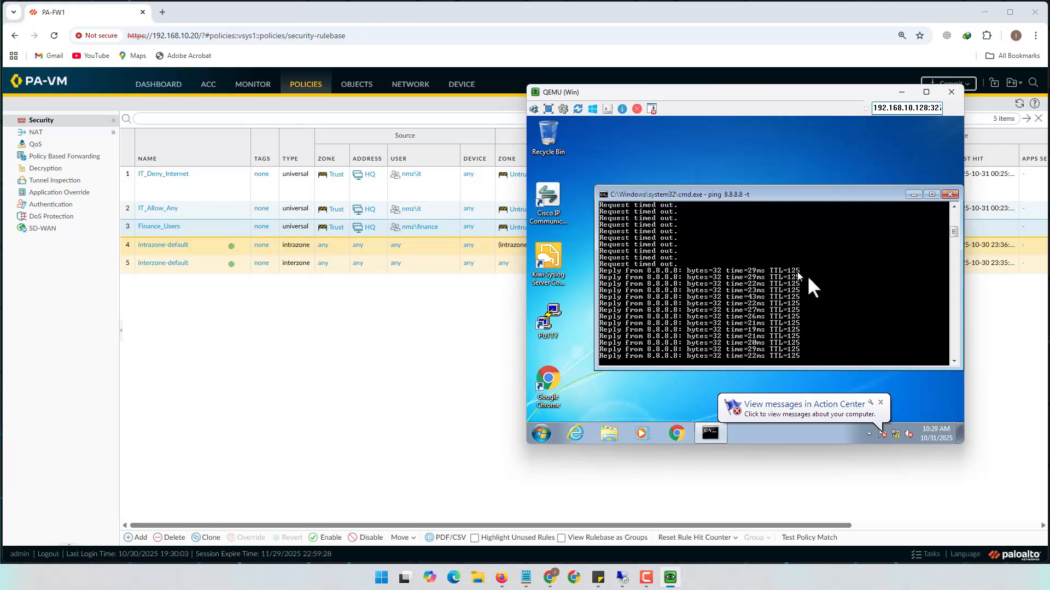
pyautogui.click(346, 335)
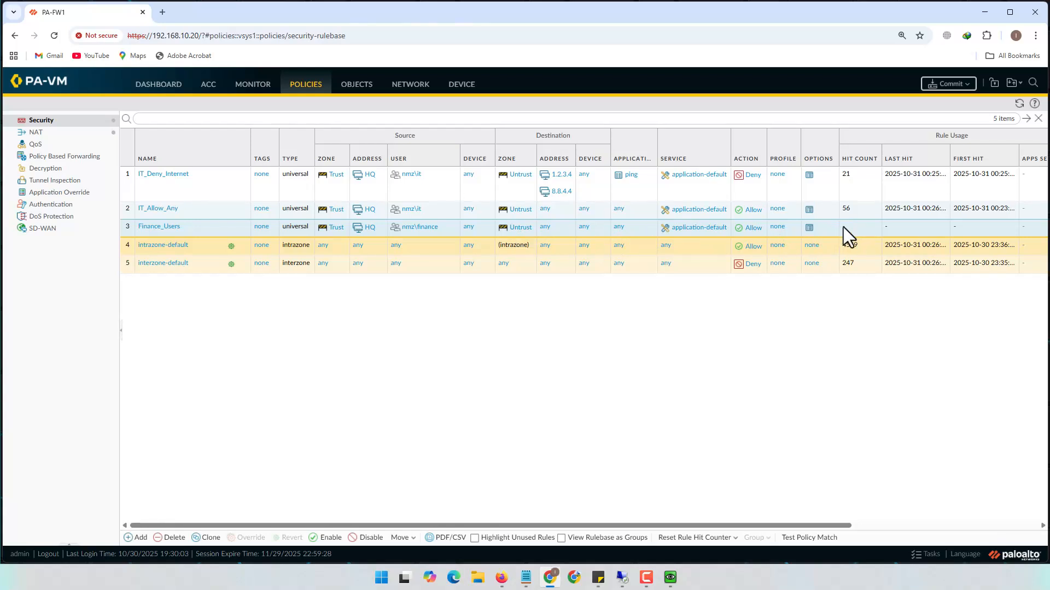
# Refresh the rule table twice and compare with the VM's ping until Finance_Users shows 45 hits
pyautogui.click(1019, 103)
pyautogui.click(1019, 103)
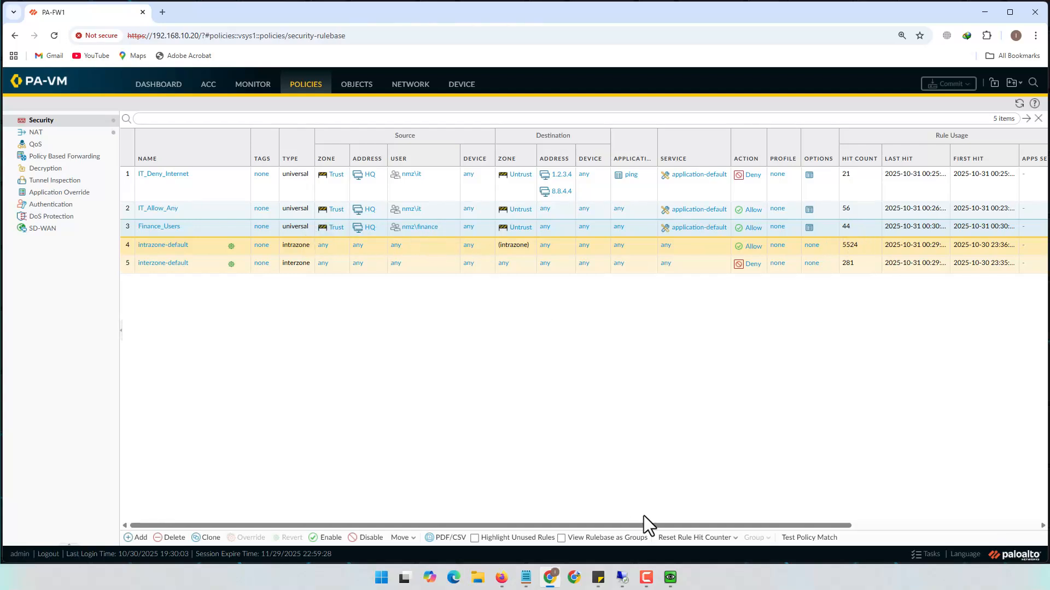
pyautogui.click(670, 575)
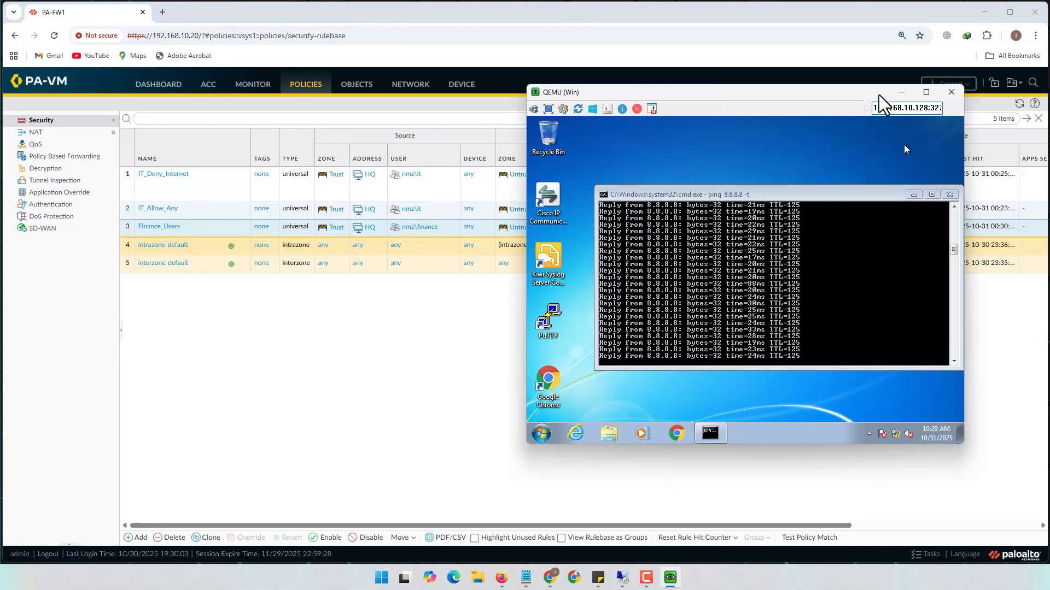
pyautogui.moveTo(848, 92); pyautogui.dragTo(605, 94)
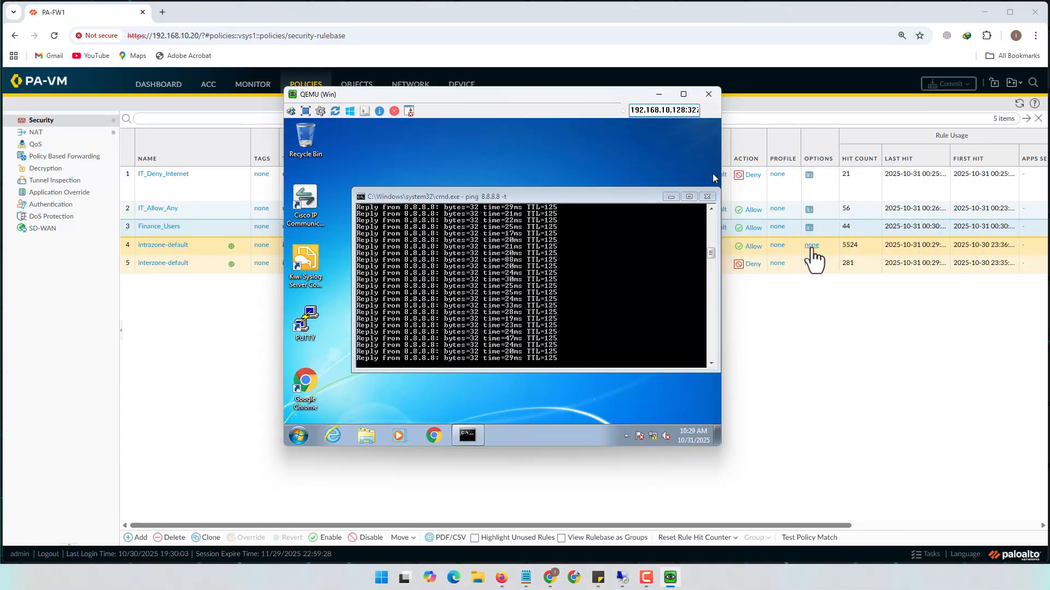
pyautogui.click(209, 340)
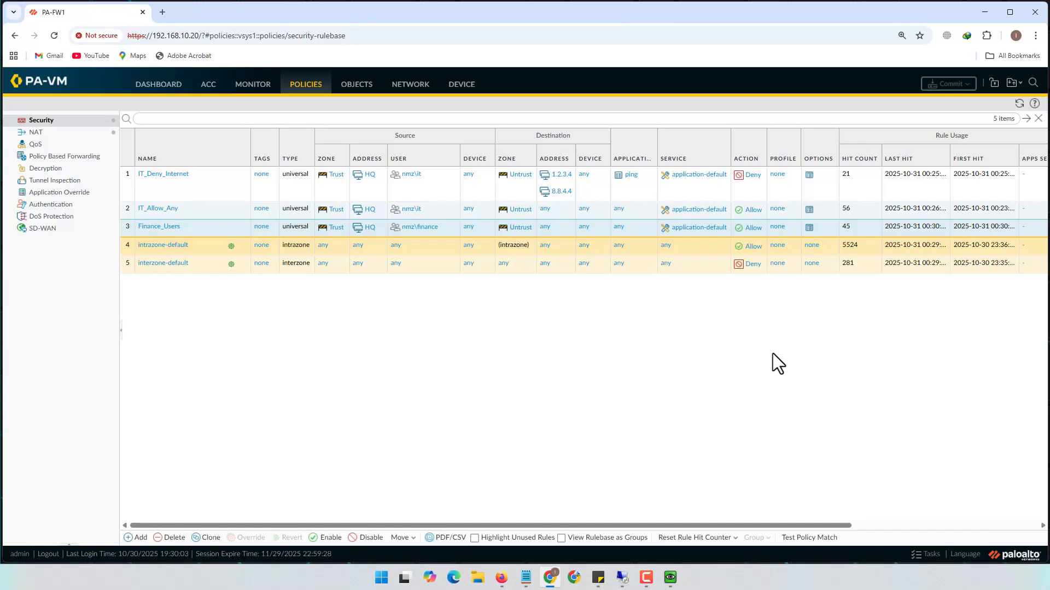
# Open Monitor > Logs > Traffic, scroll the log table, and open the Source User column menu
pyautogui.click(255, 88)
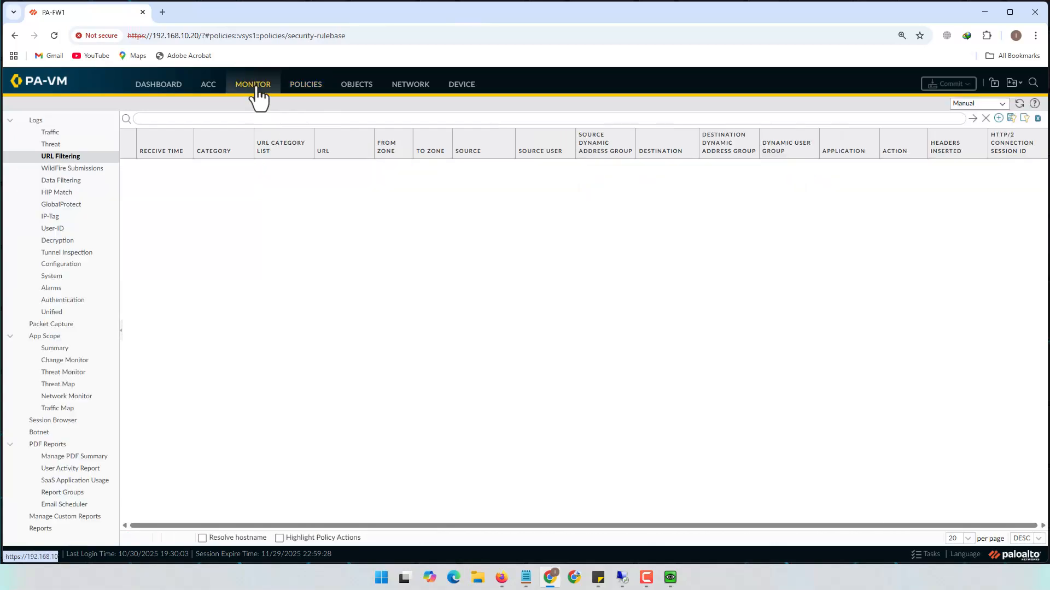
pyautogui.click(50, 134)
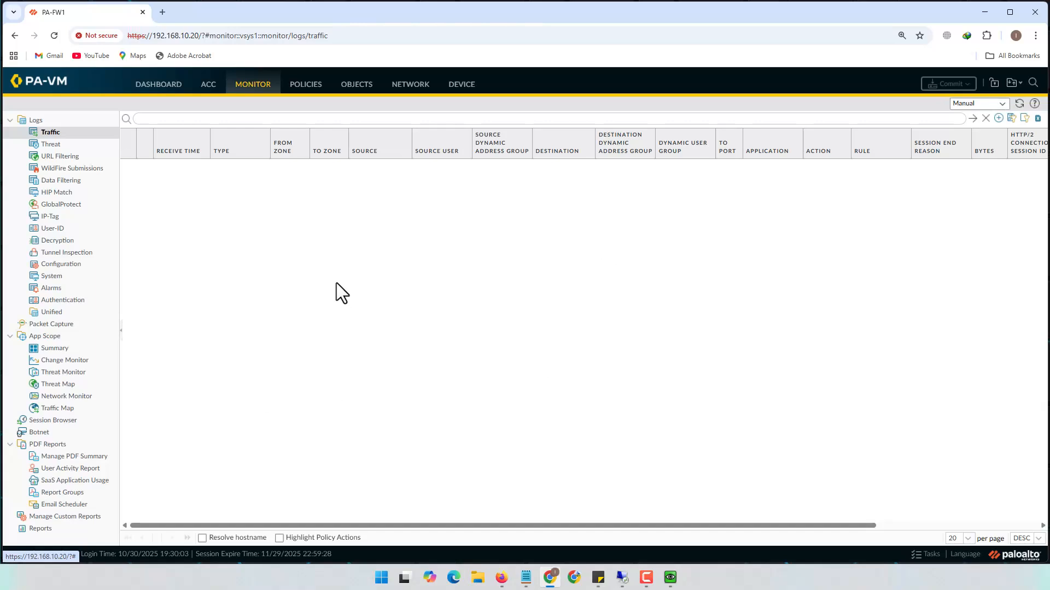
pyautogui.moveTo(355, 525); pyautogui.dragTo(238, 526)
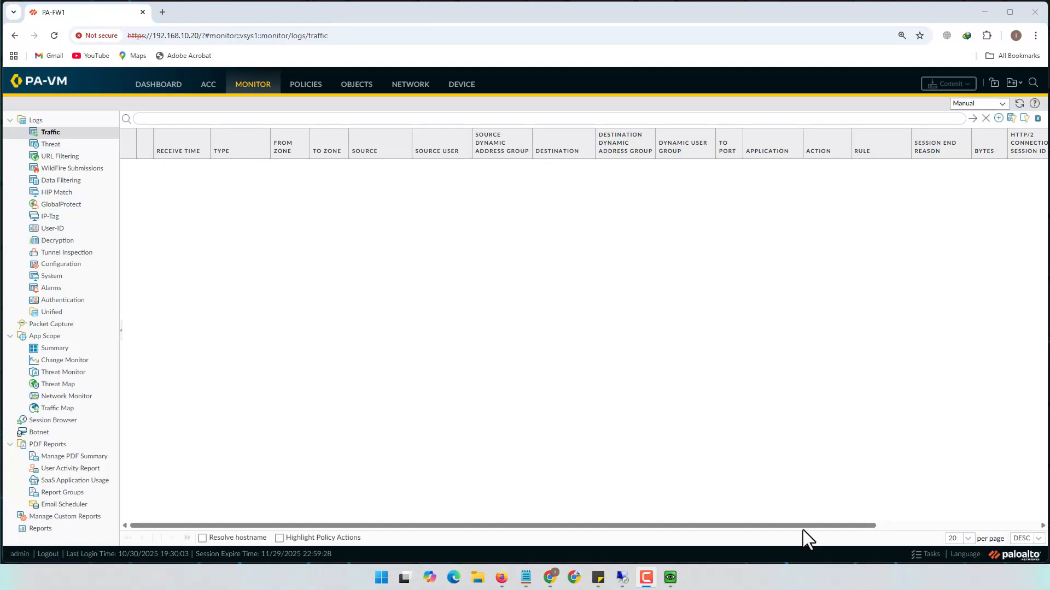
pyautogui.moveTo(849, 525); pyautogui.dragTo(973, 525)
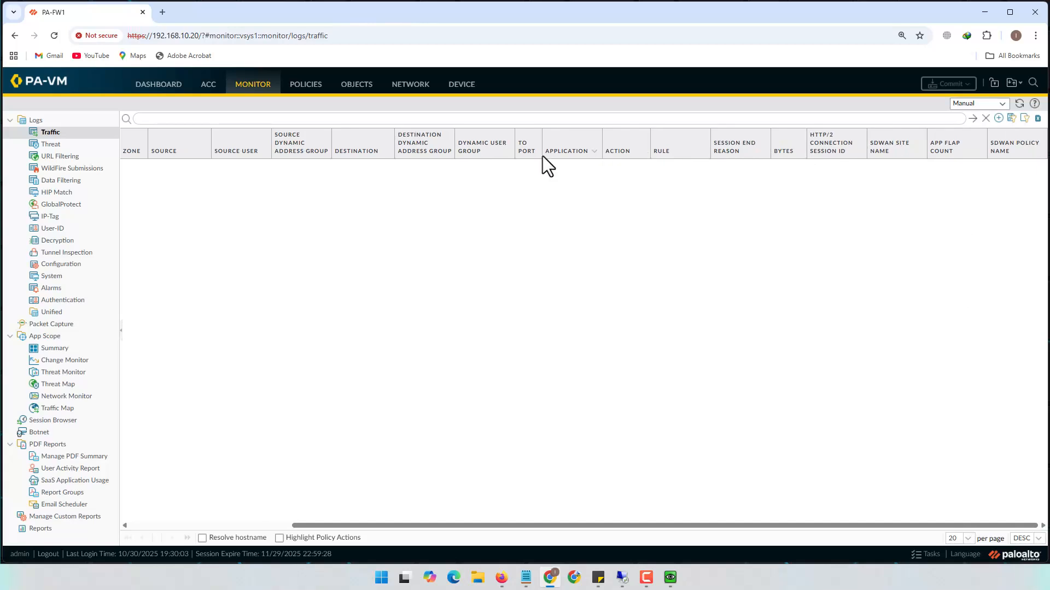
pyautogui.moveTo(516, 525); pyautogui.dragTo(280, 520)
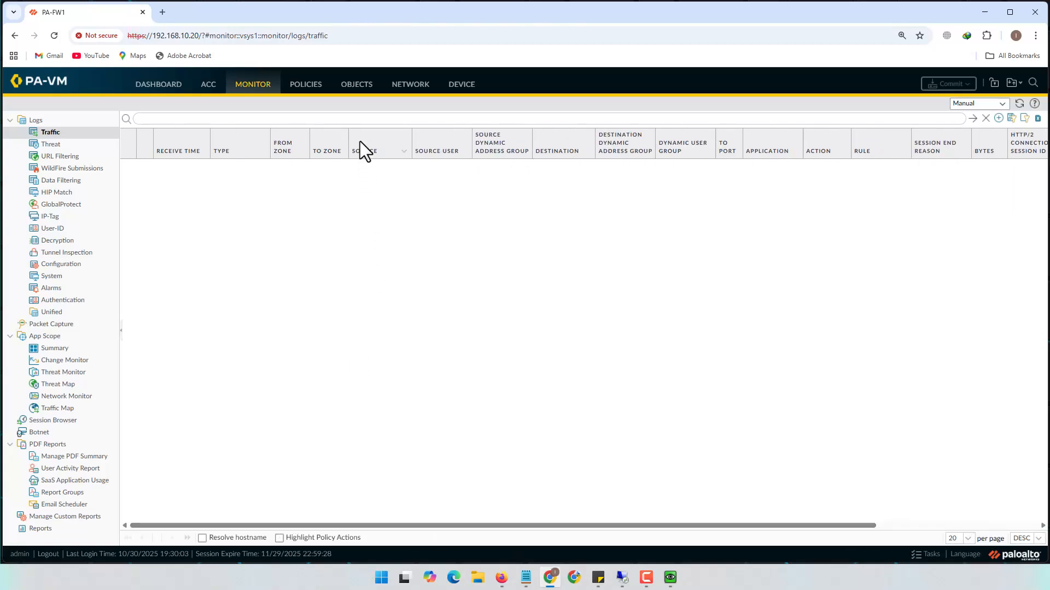
pyautogui.click(463, 154)
# Minimize Chrome, dismiss the Java update notice, hide the topology window, and minimize the QEMU console
pyautogui.click(552, 579)
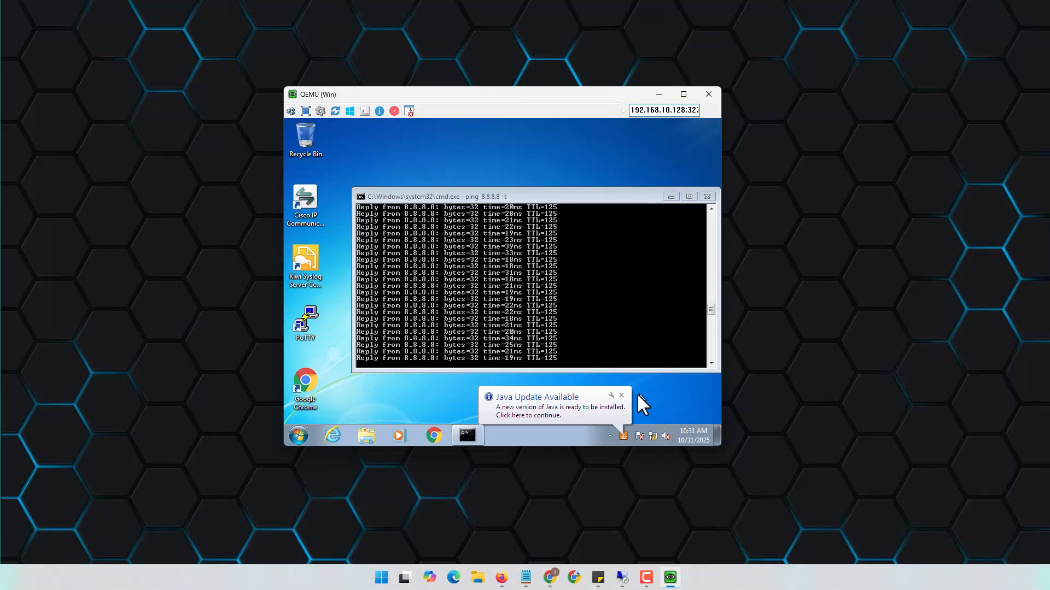
pyautogui.click(621, 396)
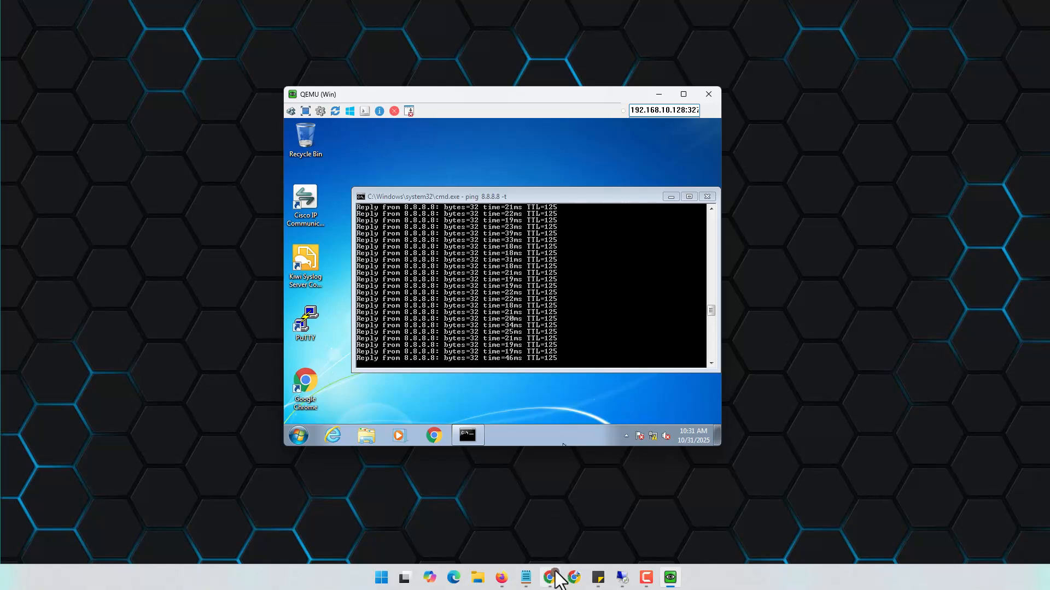
pyautogui.click(501, 578)
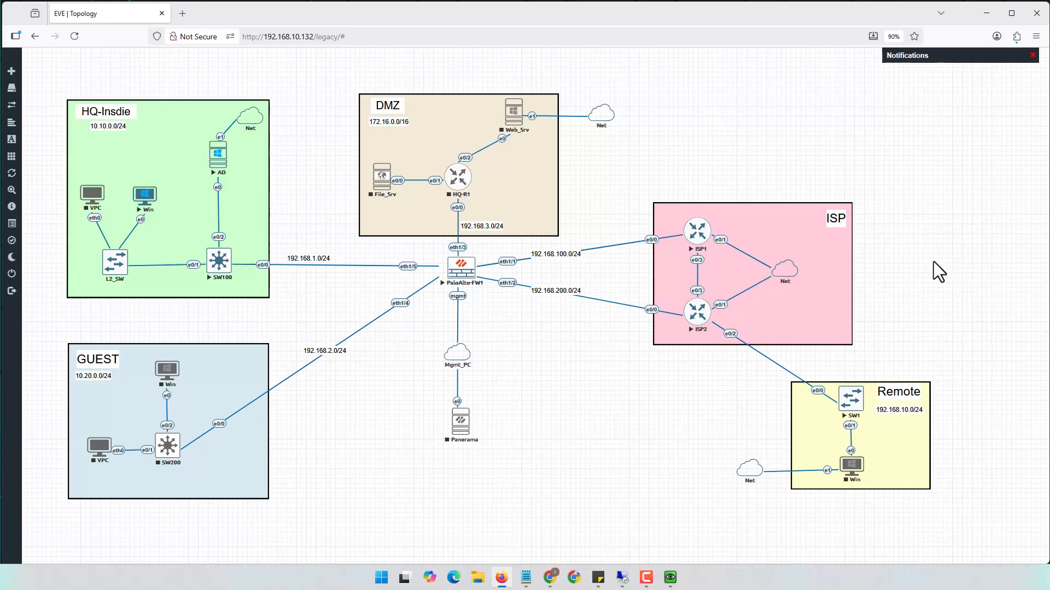
pyautogui.click(984, 14)
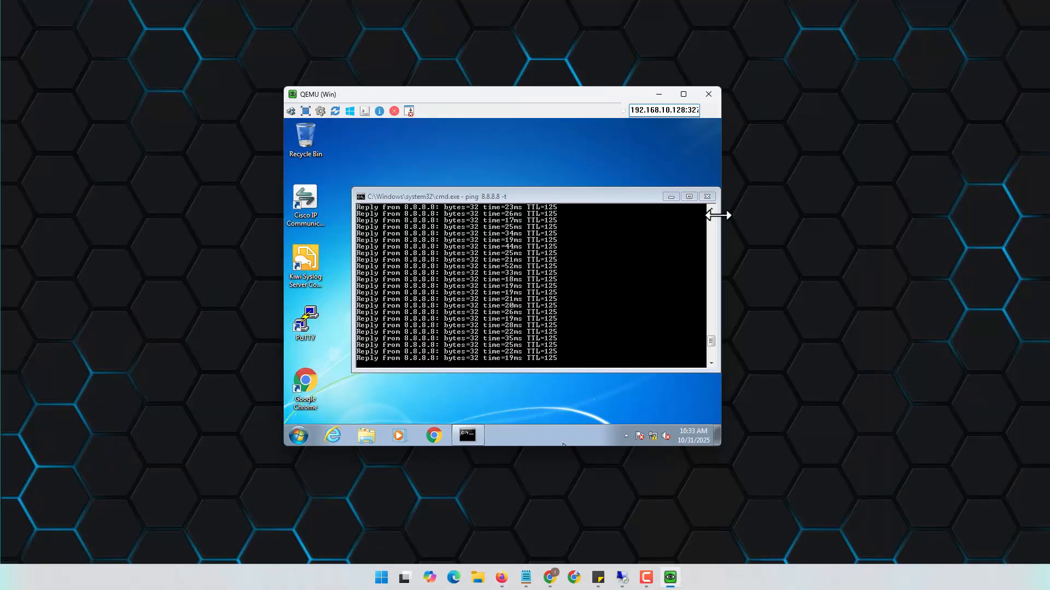
pyautogui.click(659, 94)
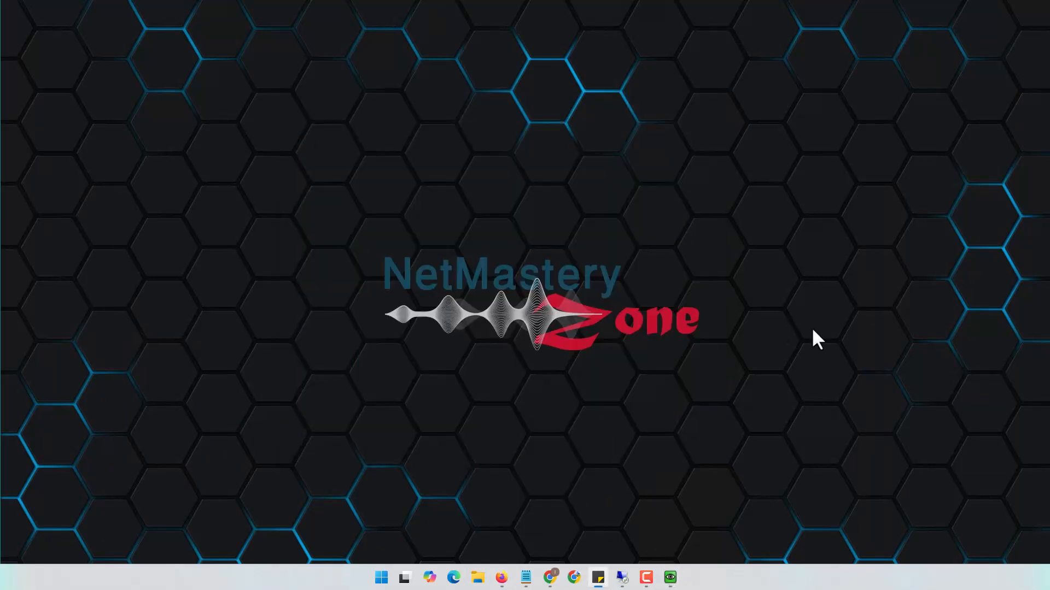